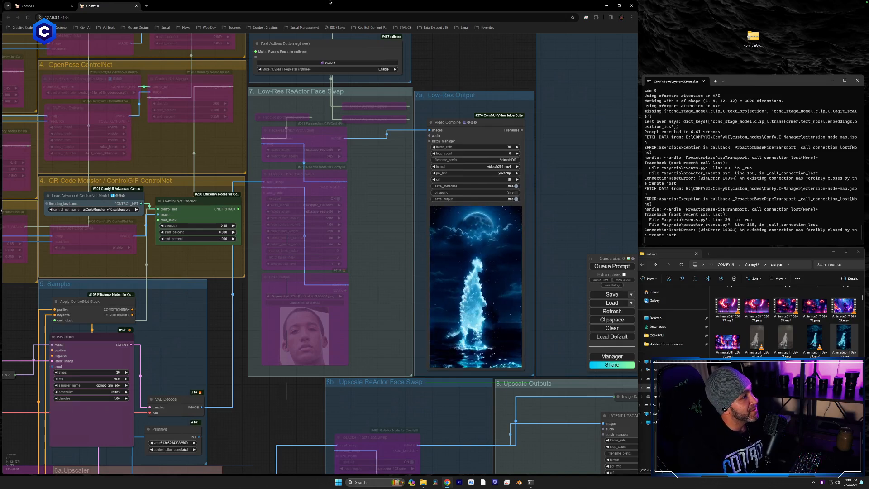
# Examine the Iterative Upscale and Upscale Outputs groups and their place in the first ComfyUI workflow.
pyautogui.click(44, 7)
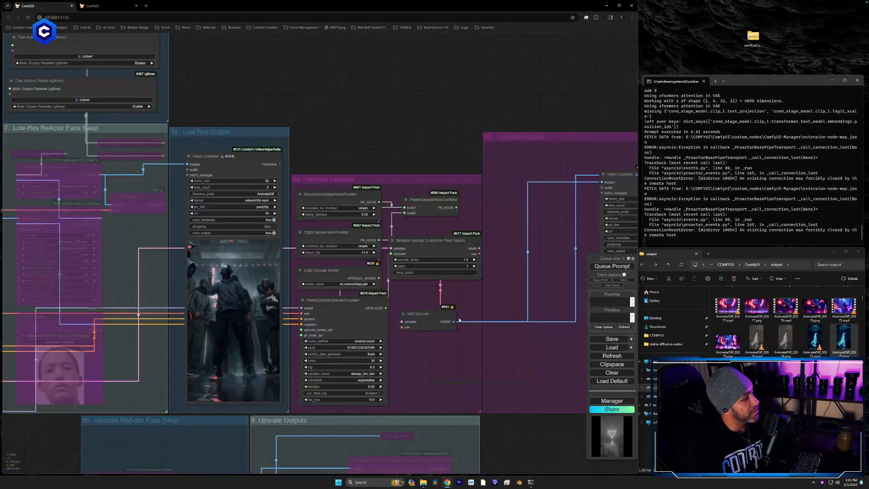
pyautogui.moveTo(461, 387); pyautogui.dragTo(558, 285)
pyautogui.scroll(-10, 558, 285)
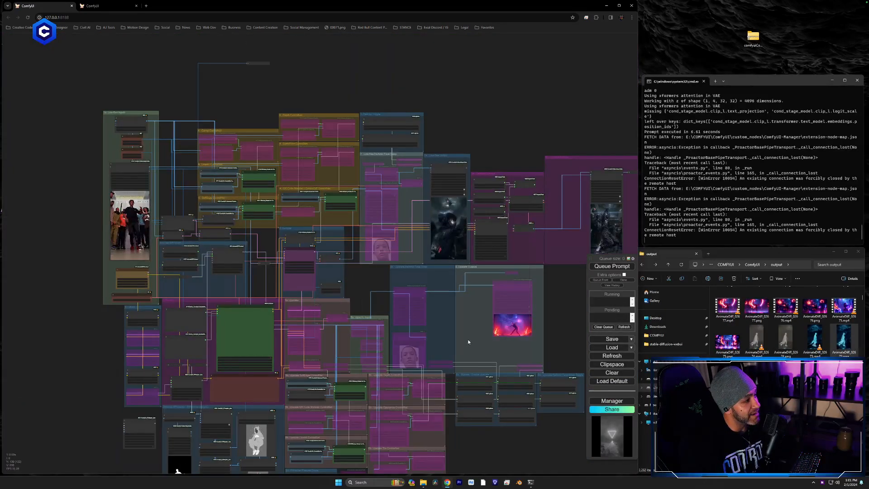
pyautogui.moveTo(469, 339); pyautogui.dragTo(453, 248)
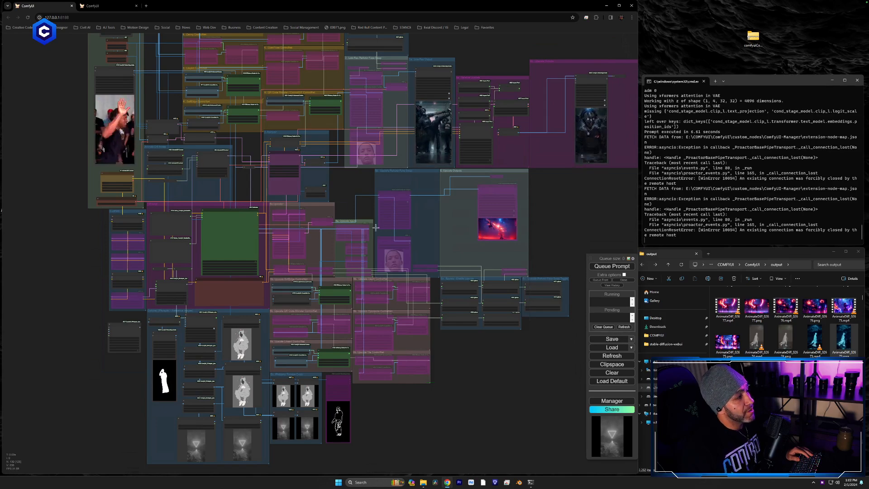
pyautogui.scroll(12, 509, 159)
pyautogui.moveTo(512, 153); pyautogui.dragTo(406, 386)
pyautogui.scroll(-5, 324, 426)
pyautogui.scroll(5, 309, 411)
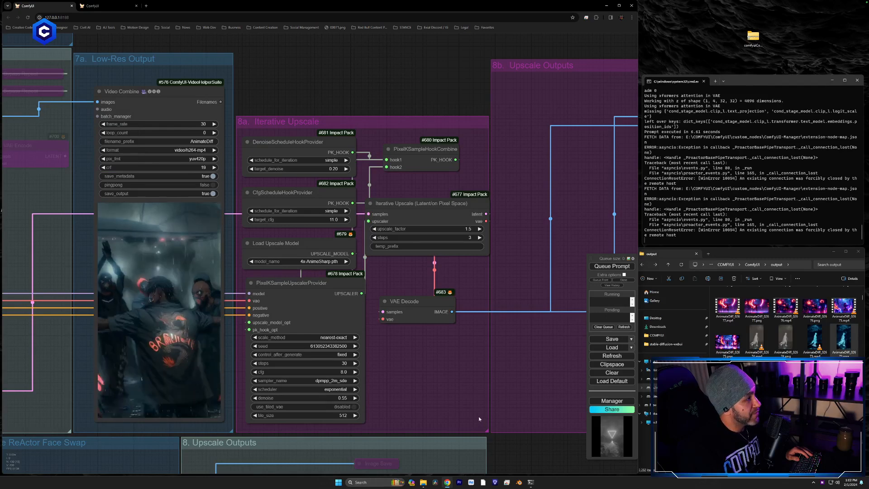
pyautogui.scroll(-8, 477, 414)
pyautogui.scroll(-5, 452, 365)
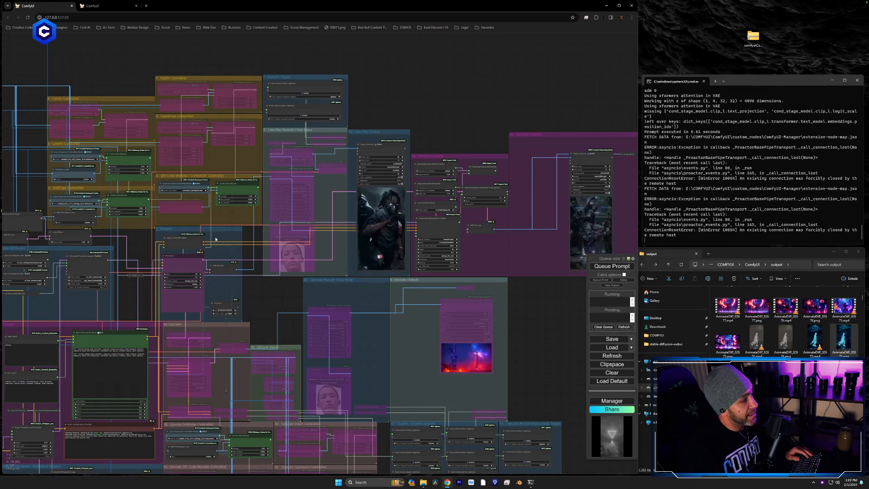
# Examine the first workflow's sampler, upscaler and upscale ControlNet groups, and compare the low-res output with the Iterative Upscale settings.
pyautogui.scroll(5, 213, 238)
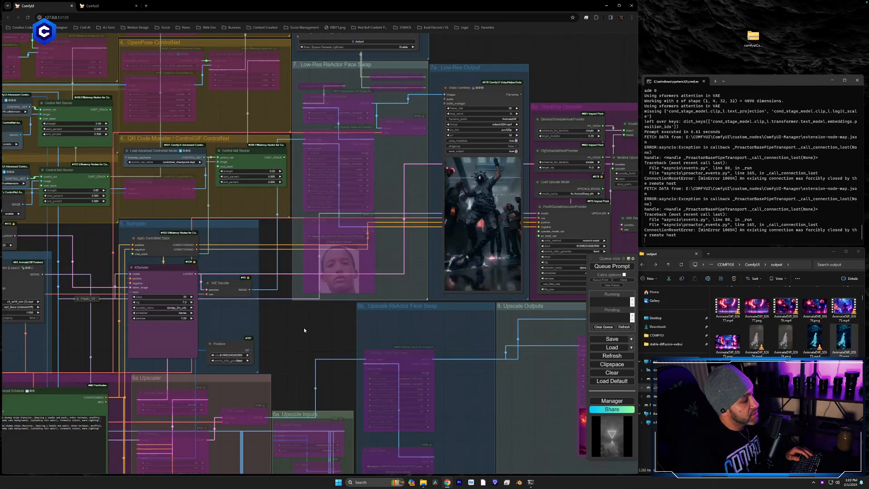
pyautogui.moveTo(303, 327); pyautogui.dragTo(253, 26)
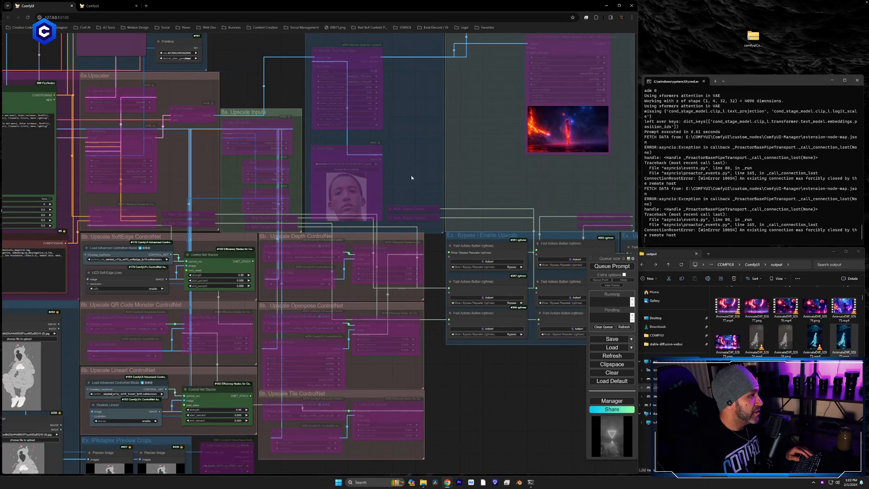
pyautogui.scroll(-4, 386, 218)
pyautogui.scroll(-3, 366, 281)
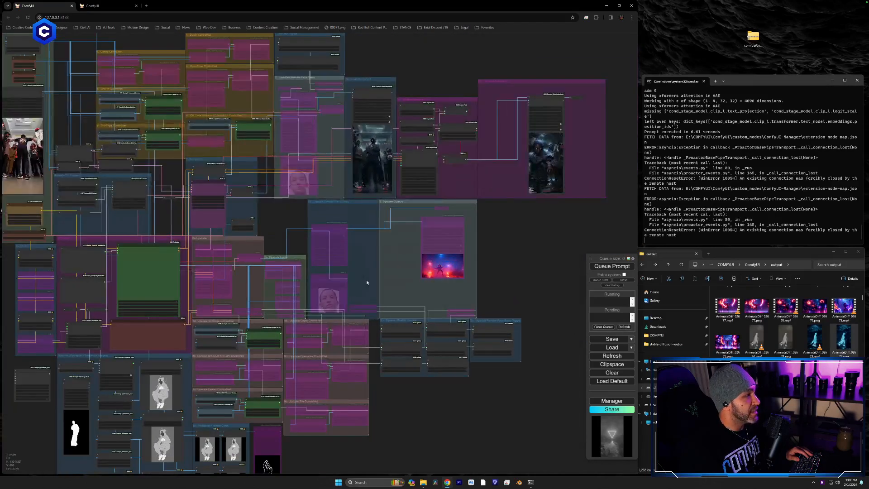
pyautogui.moveTo(366, 281); pyautogui.dragTo(410, 279)
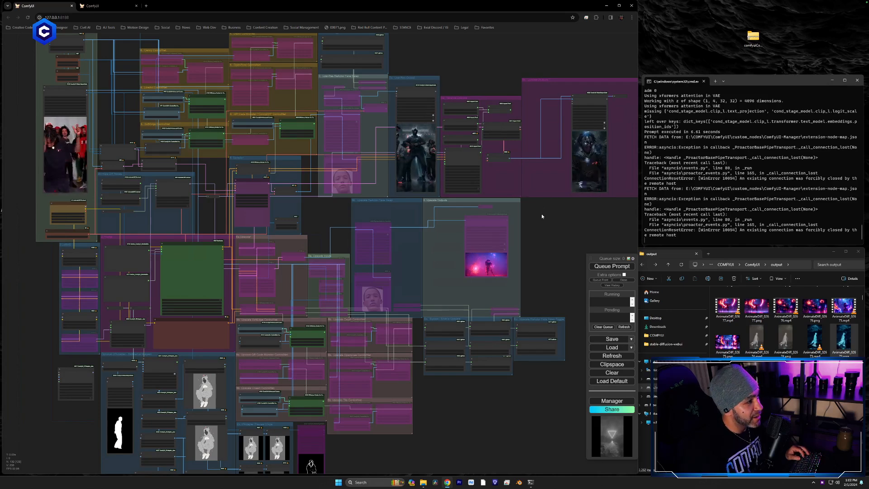
pyautogui.moveTo(537, 214); pyautogui.dragTo(531, 261)
pyautogui.scroll(1, 251, 276)
pyautogui.scroll(3, 249, 276)
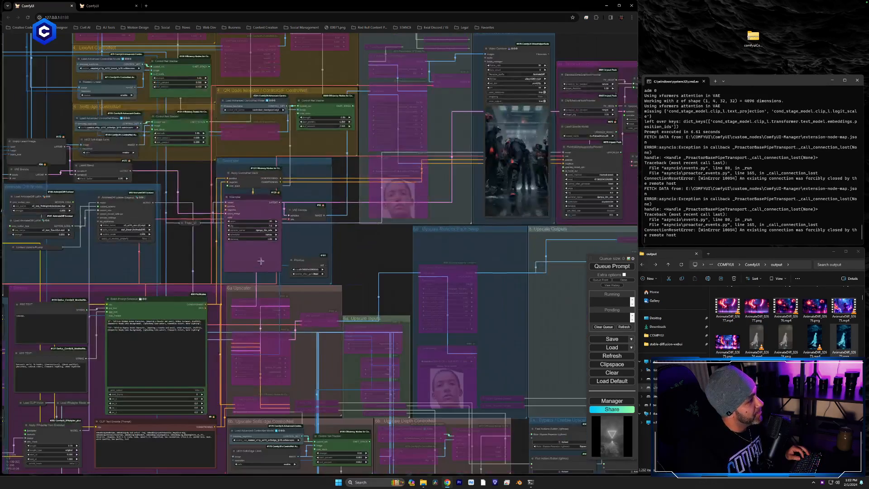
pyautogui.scroll(3, 425, 295)
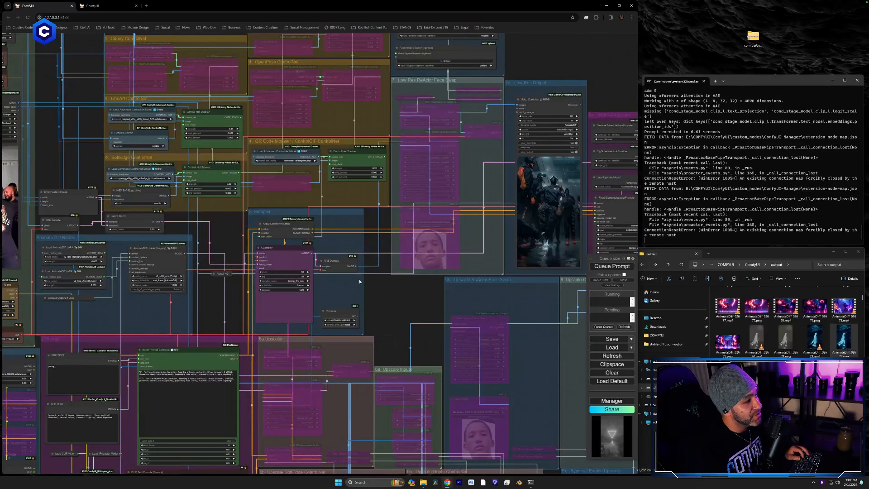
pyautogui.moveTo(360, 279); pyautogui.dragTo(168, 250)
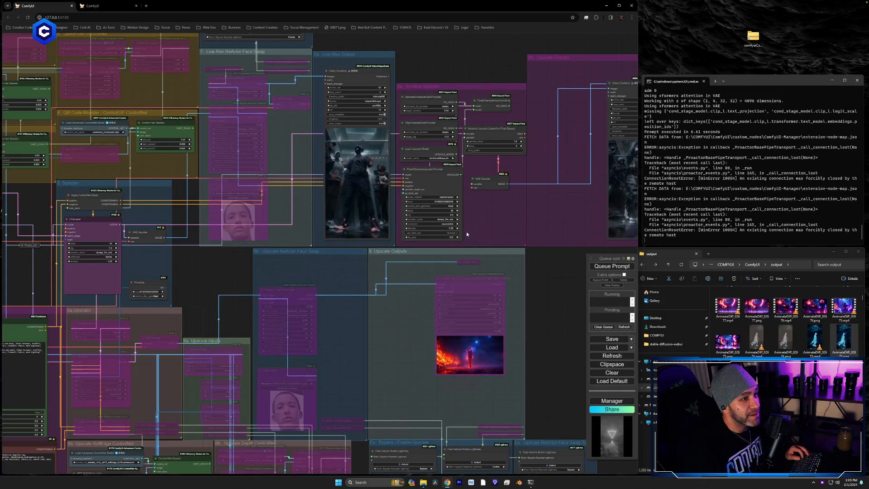
pyautogui.moveTo(519, 379); pyautogui.dragTo(449, 349)
pyautogui.scroll(8, 452, 359)
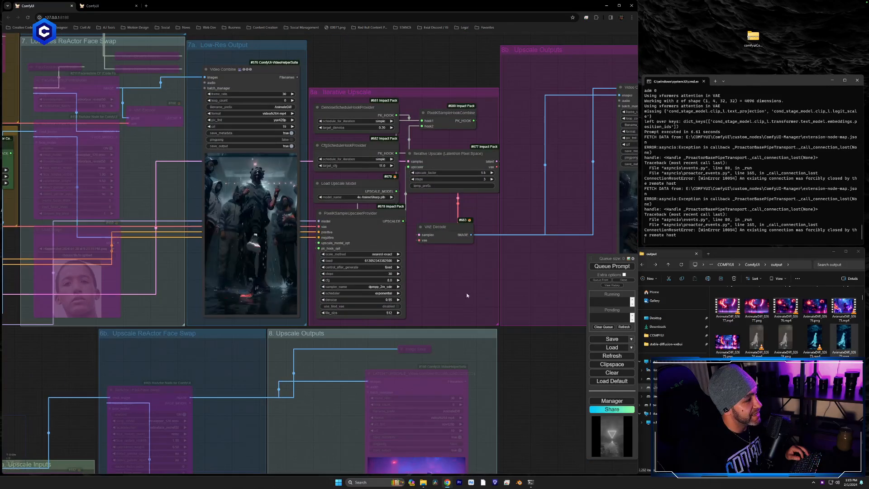
pyautogui.moveTo(467, 295); pyautogui.dragTo(381, 324)
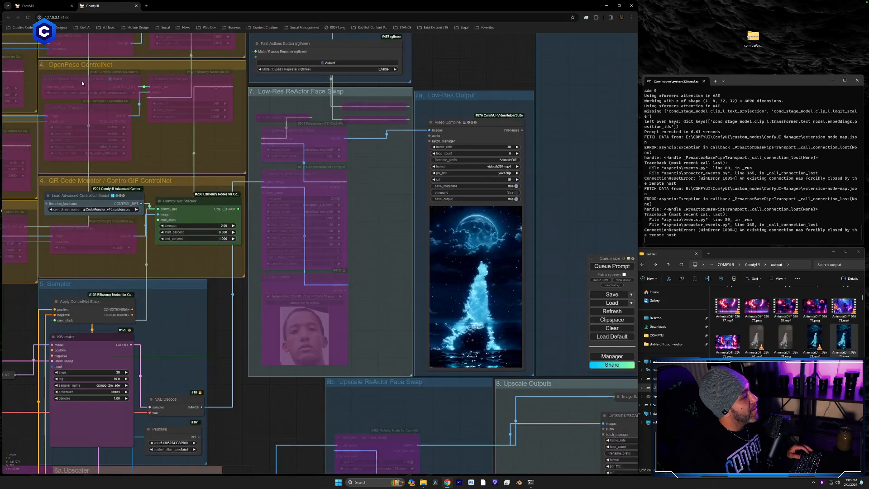
# Examine the second workflow's low-res output, upscaler, IPAdapter reference images and alpha mask video.
pyautogui.click(106, 6)
pyautogui.moveTo(389, 300); pyautogui.dragTo(229, 293)
pyautogui.scroll(3, 304, 291)
pyautogui.scroll(-1, 261, 291)
pyautogui.scroll(2, 300, 290)
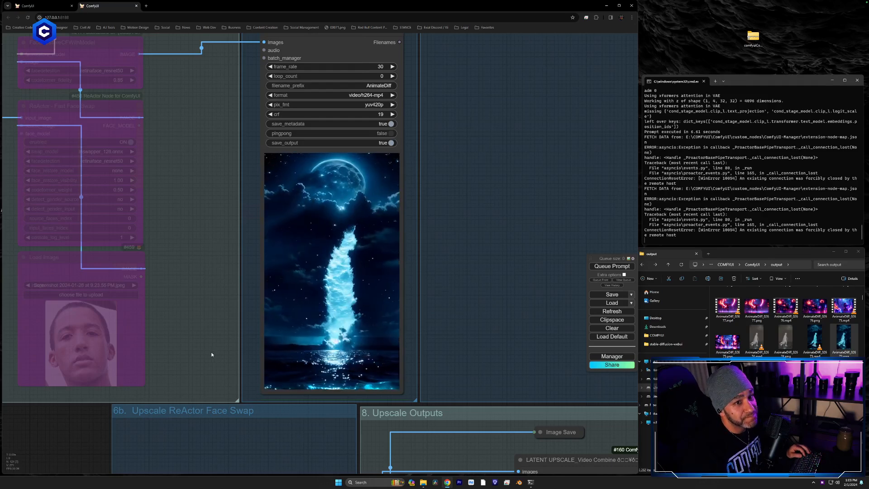
pyautogui.moveTo(209, 352); pyautogui.dragTo(545, 89)
pyautogui.scroll(-5, 394, 241)
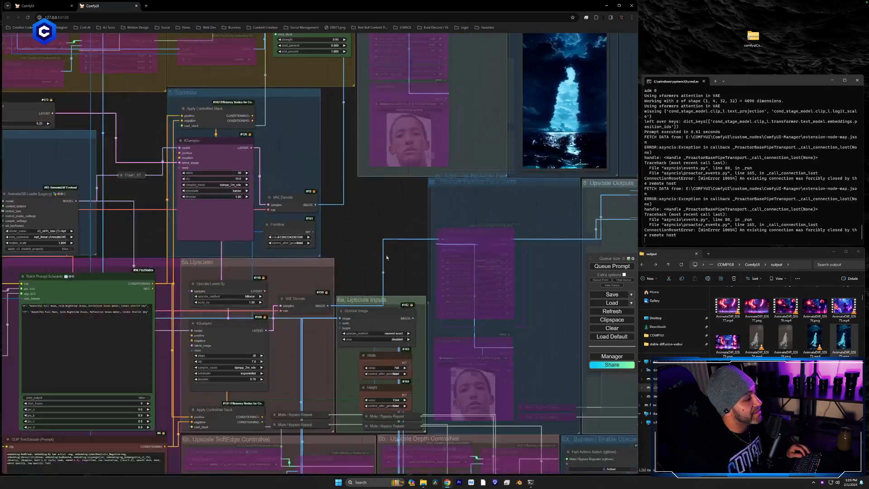
pyautogui.moveTo(335, 315); pyautogui.dragTo(548, 40)
pyautogui.moveTo(381, 356); pyautogui.dragTo(477, 176)
pyautogui.scroll(3, 419, 287)
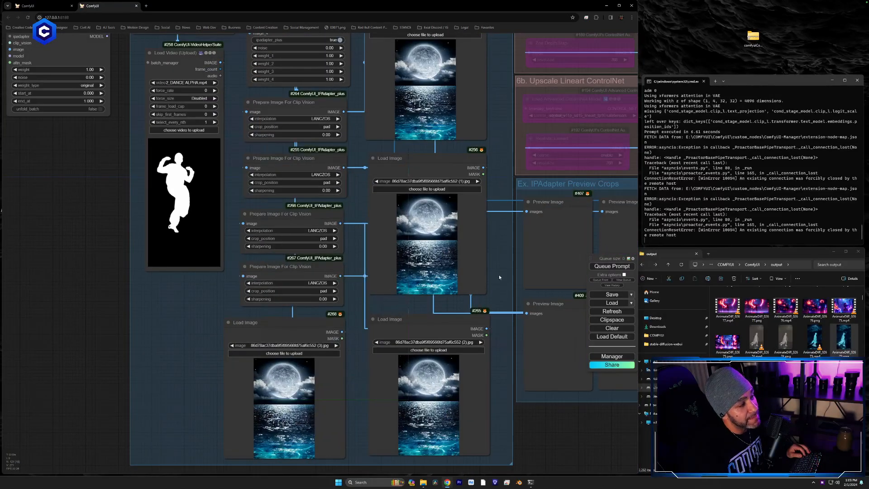
pyautogui.scroll(2, 499, 274)
pyautogui.scroll(-2, 484, 280)
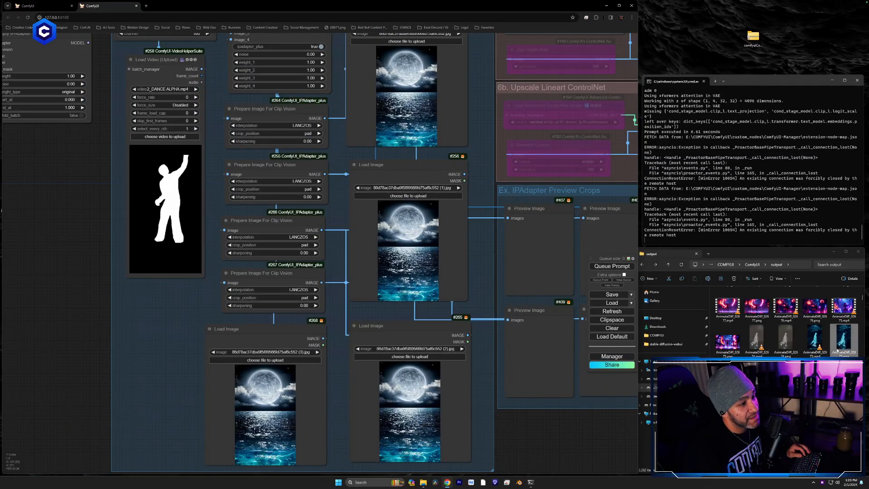
# Play the rendered output AnimateDiff_02673.mp4 beside the workflow, and close the player.
pyautogui.doubleClick(819, 343)
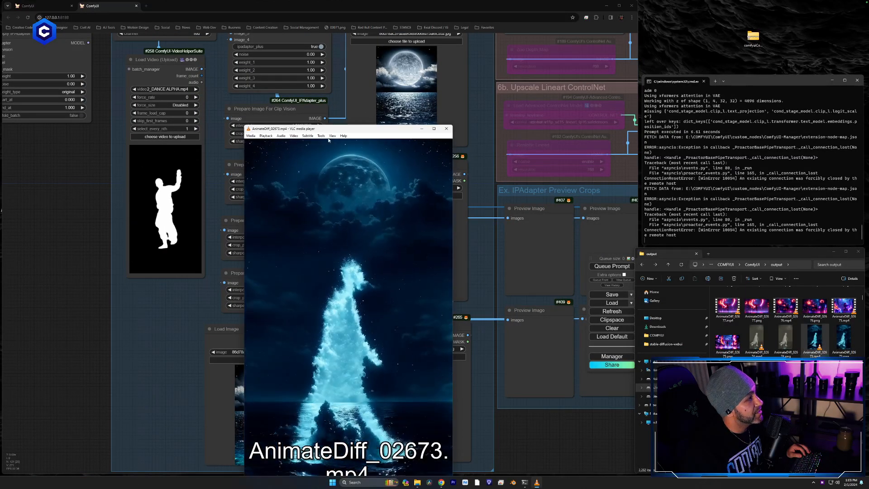
pyautogui.moveTo(408, 123); pyautogui.dragTo(625, 18)
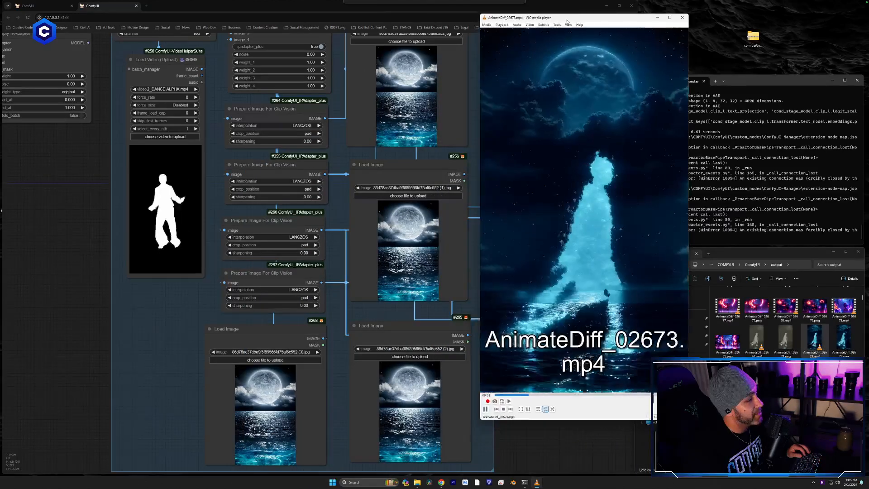
pyautogui.click(683, 17)
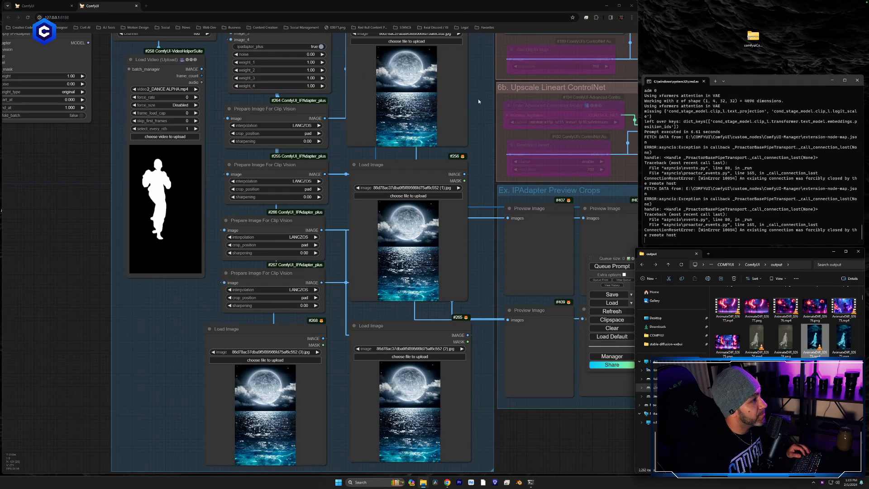
# Review the second workflow's upscale ControlNets, low-res output and sampler, ending at the Load Video node with 2_Polo Mask.mp4.
pyautogui.moveTo(472, 103); pyautogui.dragTo(277, 293)
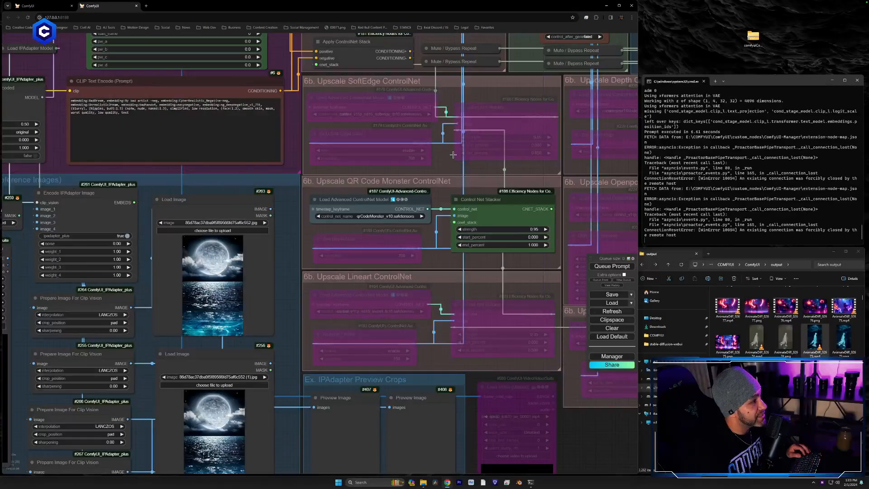
pyautogui.scroll(-5, 434, 168)
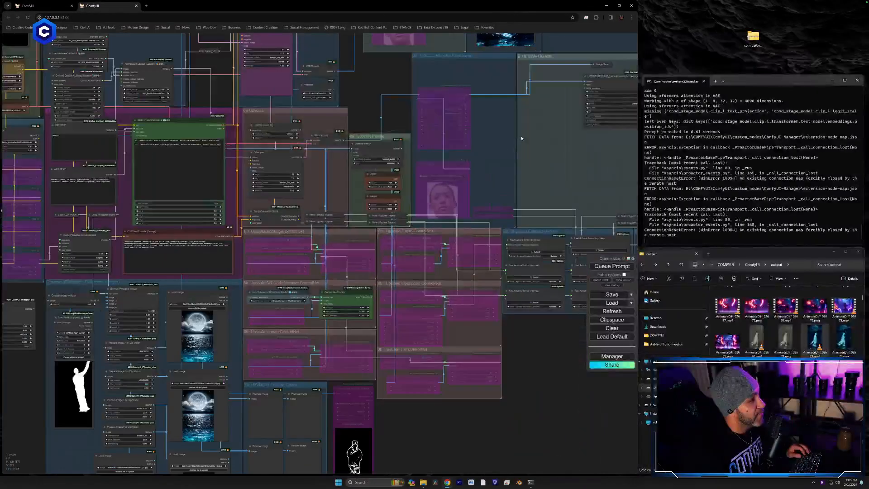
pyautogui.moveTo(545, 126); pyautogui.dragTo(506, 269)
pyautogui.scroll(5, 506, 269)
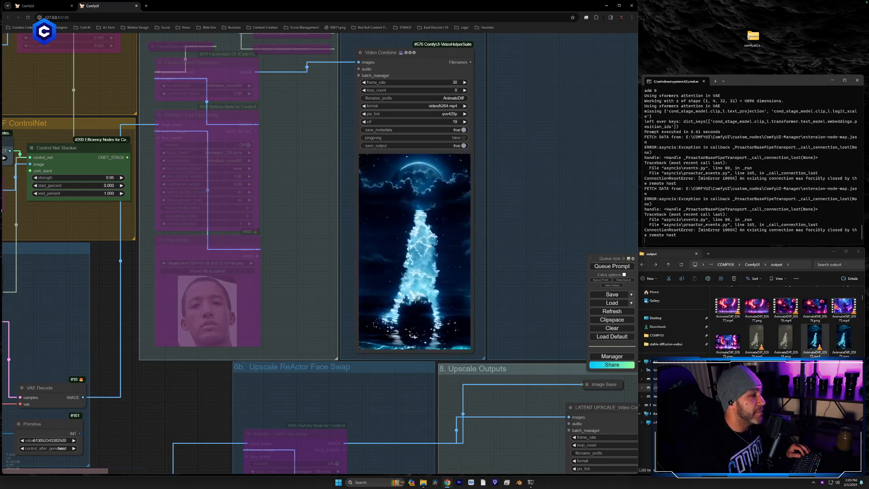
pyautogui.moveTo(58, 307); pyautogui.dragTo(633, 312)
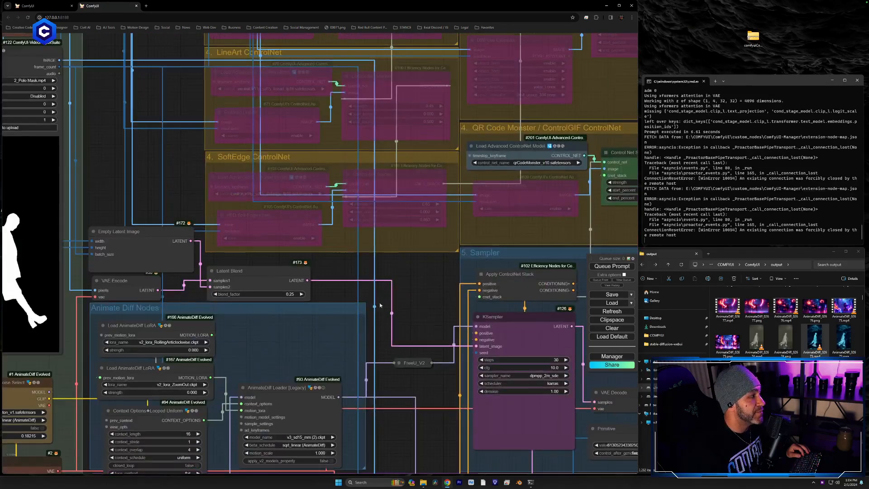
pyautogui.moveTo(289, 311); pyautogui.dragTo(574, 310)
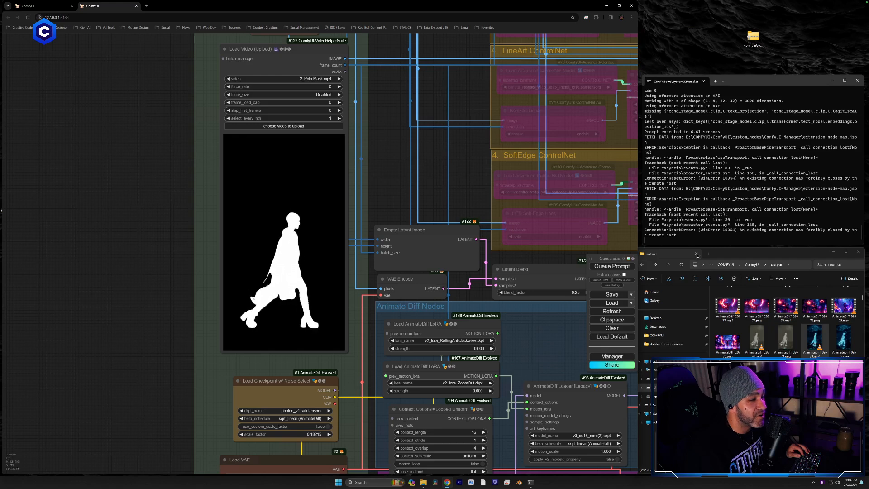
pyautogui.click(371, 482)
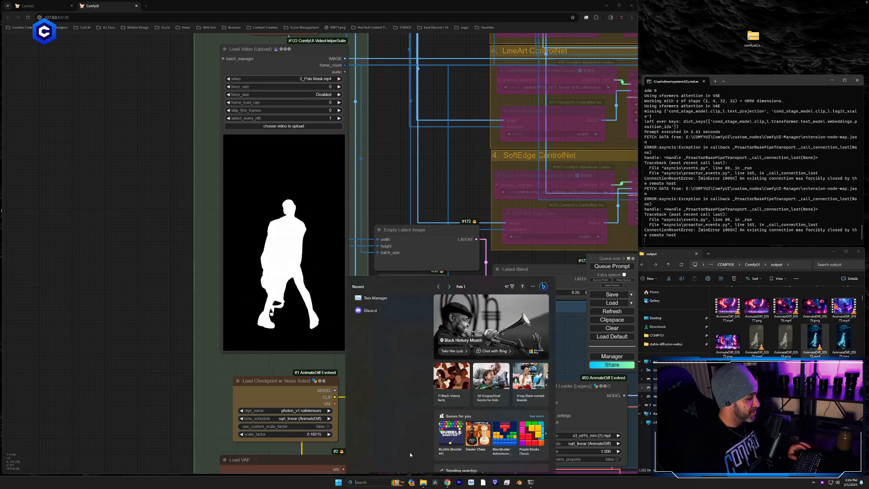
pyautogui.write('discord')
pyautogui.press('Return')
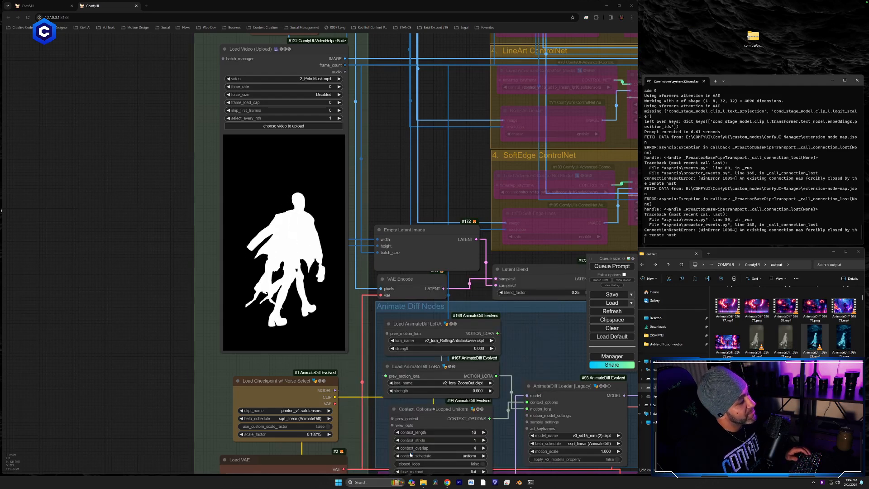
pyautogui.click(365, 222)
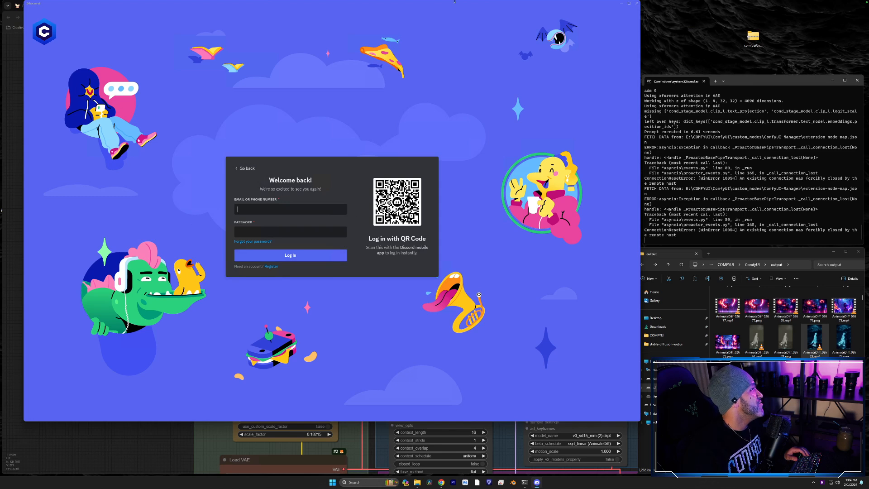
pyautogui.click(636, 5)
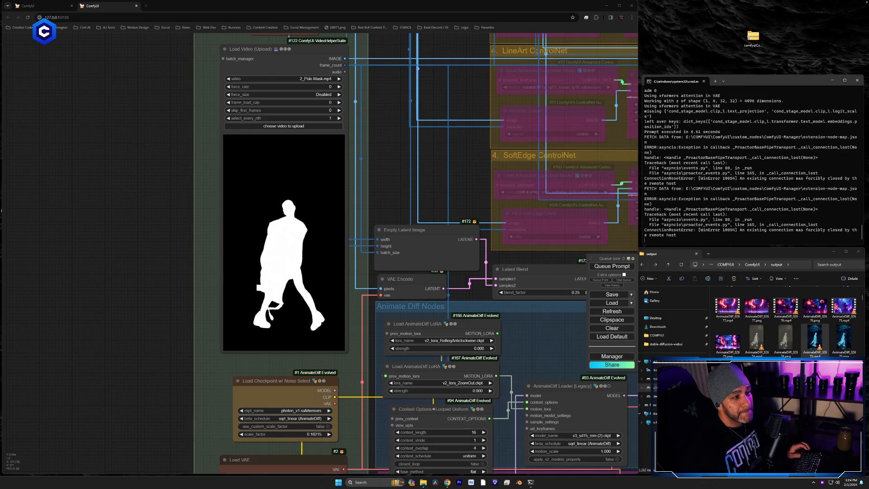
# Open the Civitai project folder on New Volume (G:) in a new File Explorer tab.
pyautogui.click(709, 254)
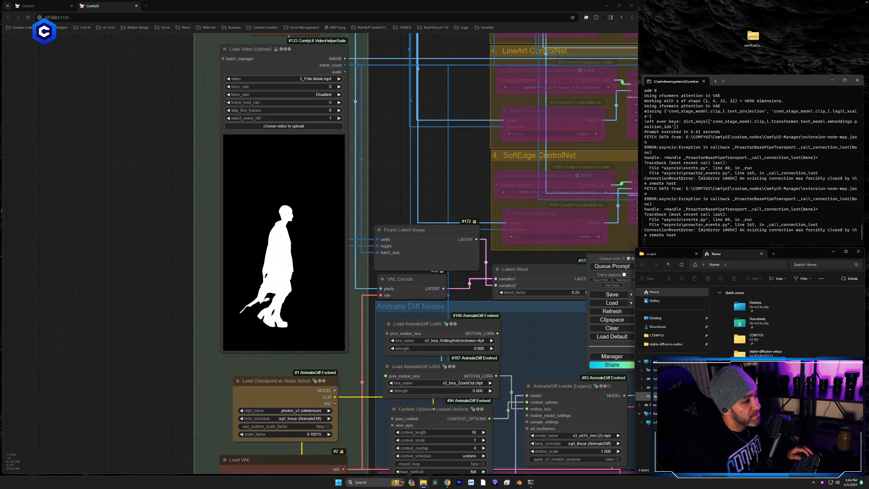
pyautogui.click(665, 396)
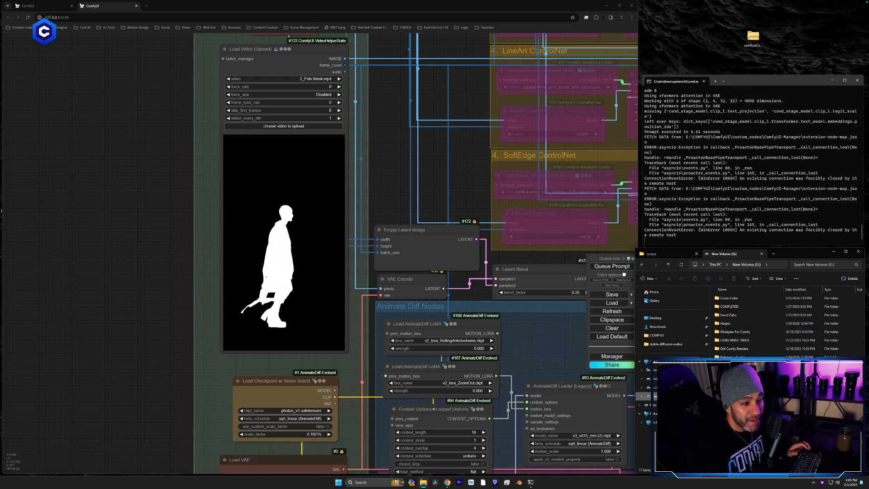
pyautogui.press('XF86AudioLowerVolume')
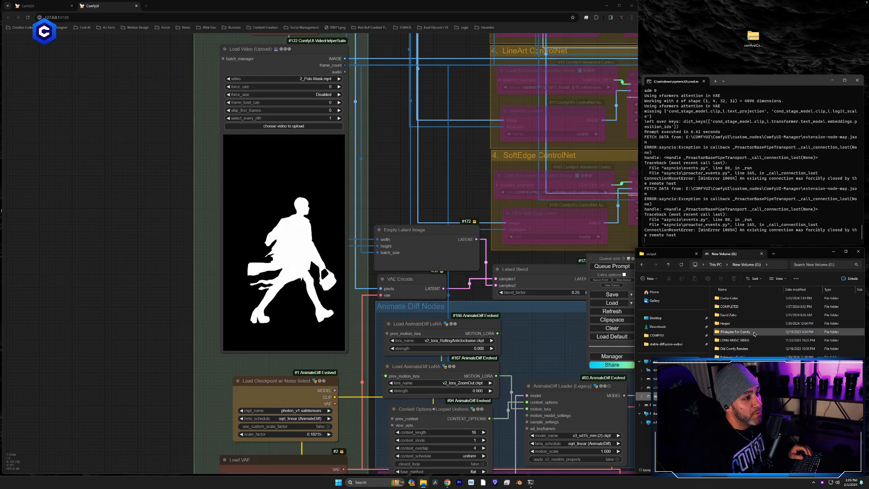
pyautogui.doubleClick(735, 357)
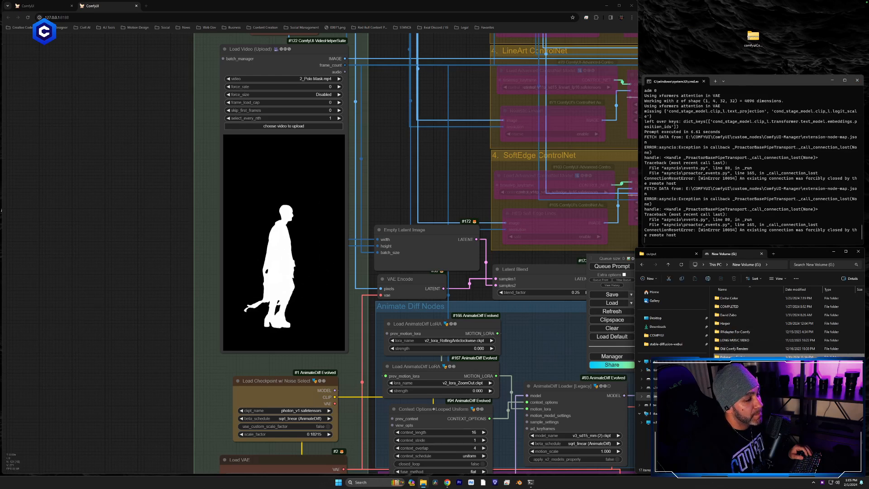
pyautogui.rightClick(736, 298)
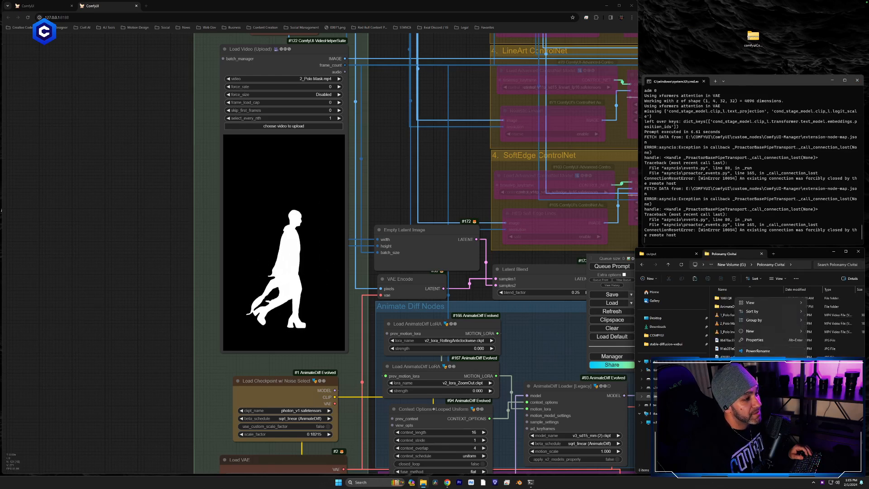
pyautogui.press('Escape')
# Go to the IPAdapter reference images and preview city_01.jpeg from the project folder beside them.
pyautogui.moveTo(537, 337); pyautogui.dragTo(350, 75)
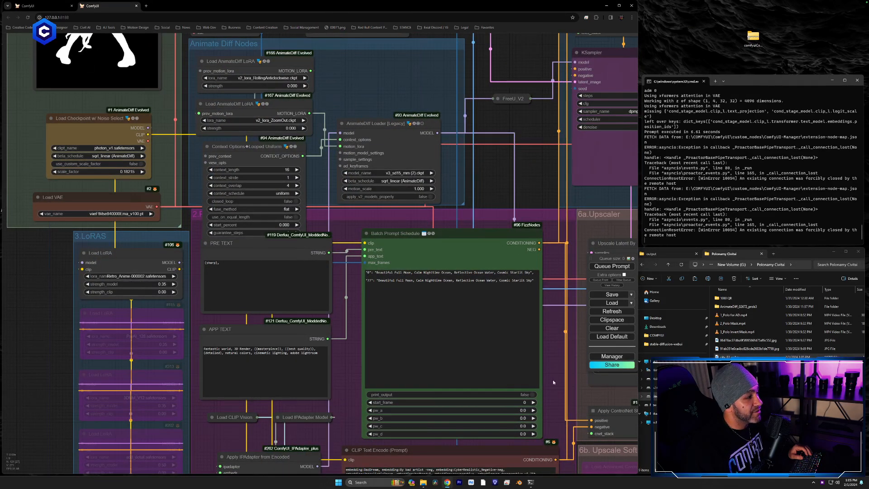
pyautogui.moveTo(553, 380); pyautogui.dragTo(460, 99)
pyautogui.moveTo(508, 334); pyautogui.dragTo(517, 166)
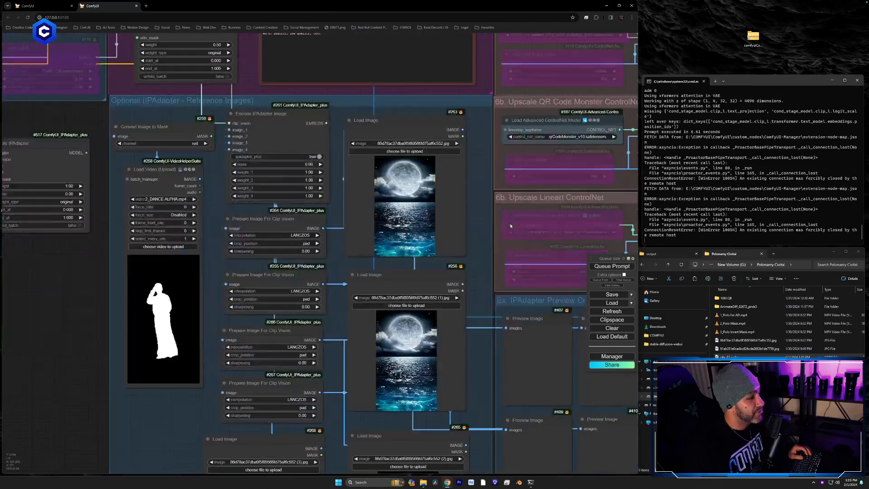
pyautogui.click(788, 399)
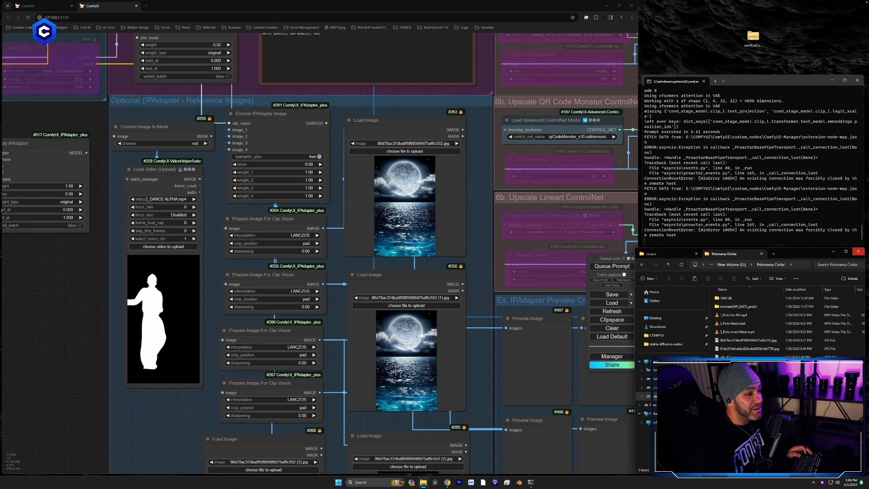
pyautogui.doubleClick(730, 357)
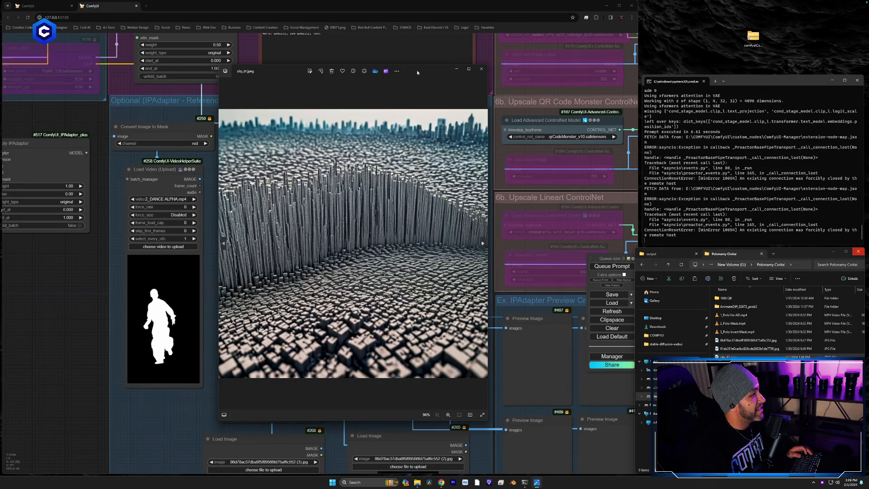
pyautogui.moveTo(417, 73); pyautogui.dragTo(222, 40)
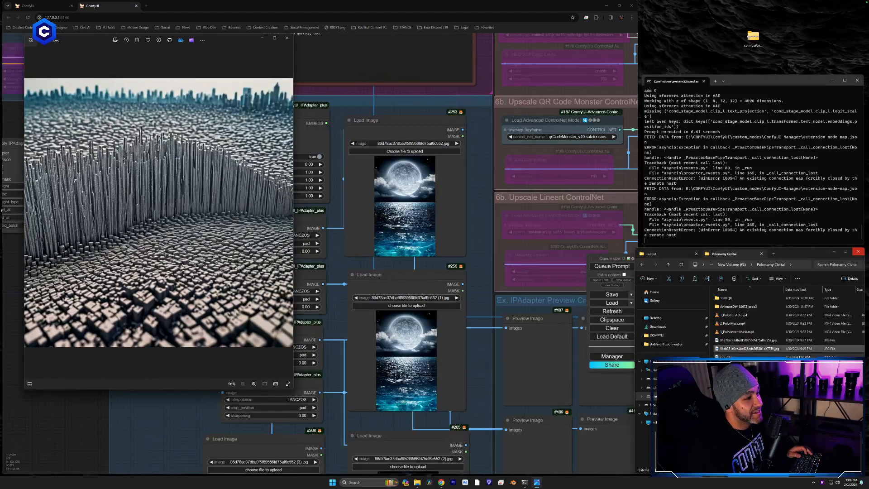
# Load city_01.jpeg from the project folder into all four Load Image nodes of the IPAdapter reference group.
pyautogui.moveTo(730, 357); pyautogui.dragTo(455, 239)
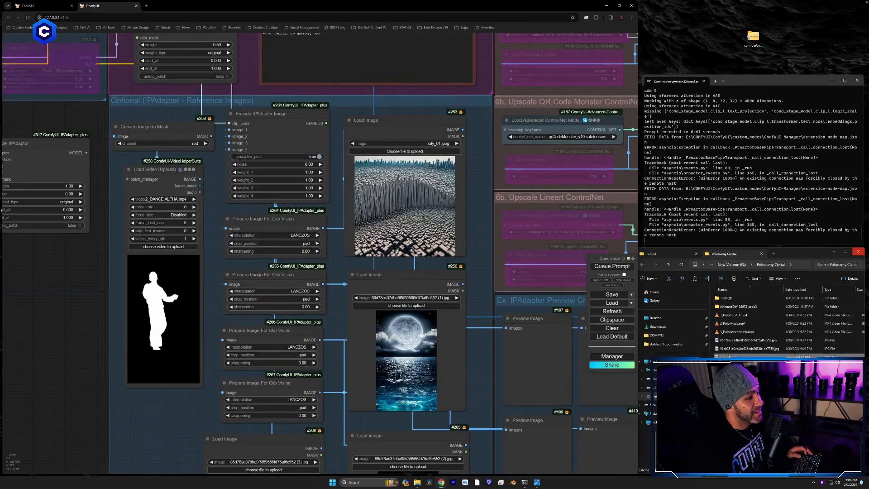
pyautogui.moveTo(729, 357); pyautogui.dragTo(446, 351)
pyautogui.moveTo(491, 334); pyautogui.dragTo(503, 226)
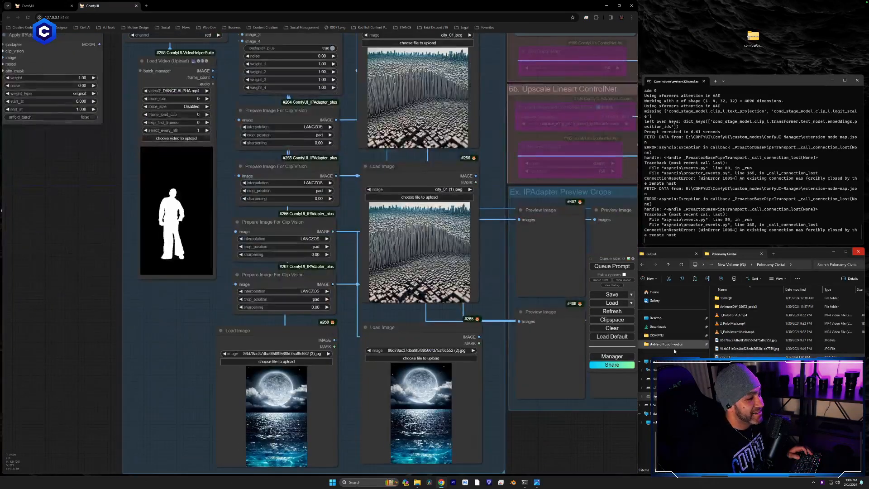
pyautogui.moveTo(726, 358); pyautogui.dragTo(466, 389)
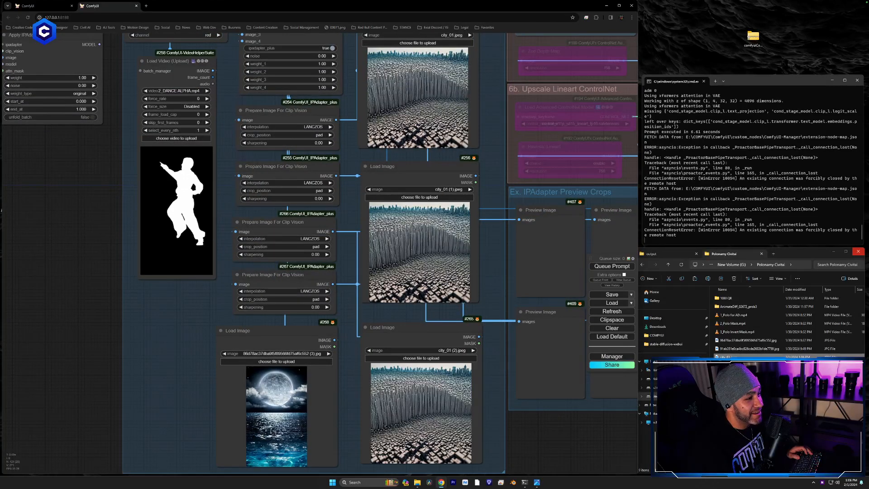
pyautogui.moveTo(726, 357); pyautogui.dragTo(317, 398)
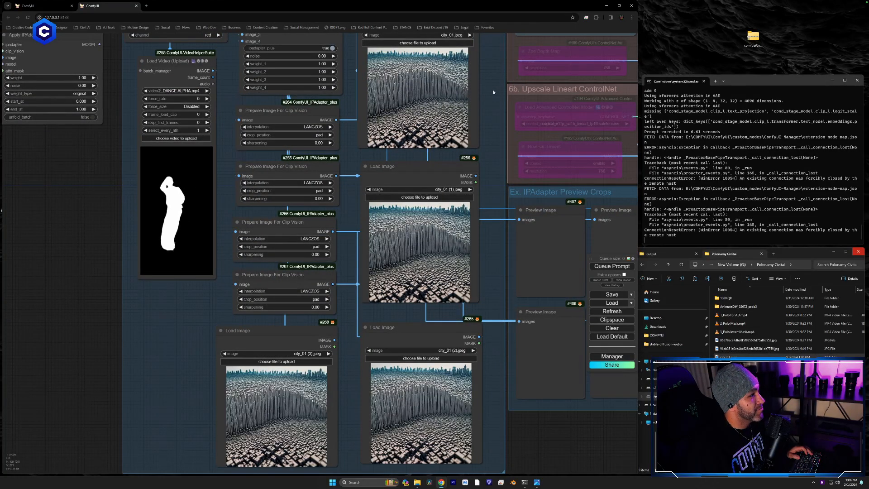
# Replace the frame "0" prompt in Batch Prompt Schedule with "Dystopian City, Birdseye View, Drone Shot".
pyautogui.moveTo(493, 89); pyautogui.dragTo(531, 445)
pyautogui.moveTo(516, 118); pyautogui.dragTo(523, 270)
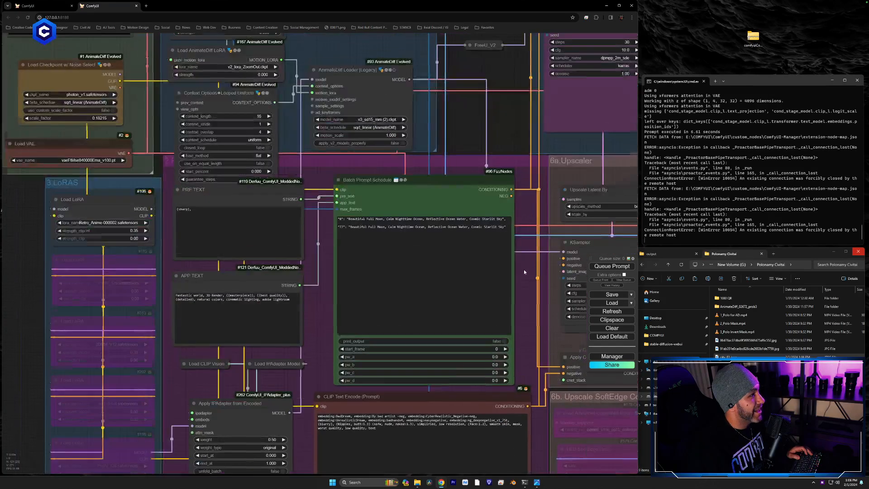
pyautogui.scroll(6, 524, 266)
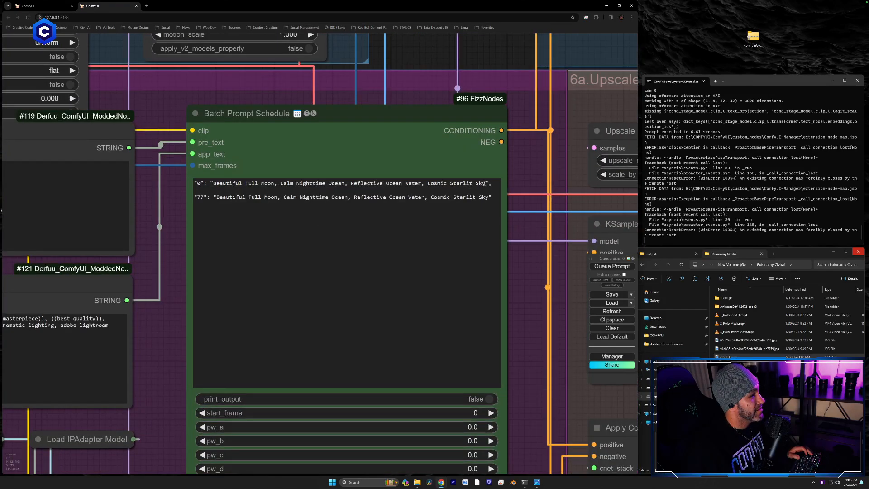
pyautogui.moveTo(486, 183); pyautogui.dragTo(214, 185)
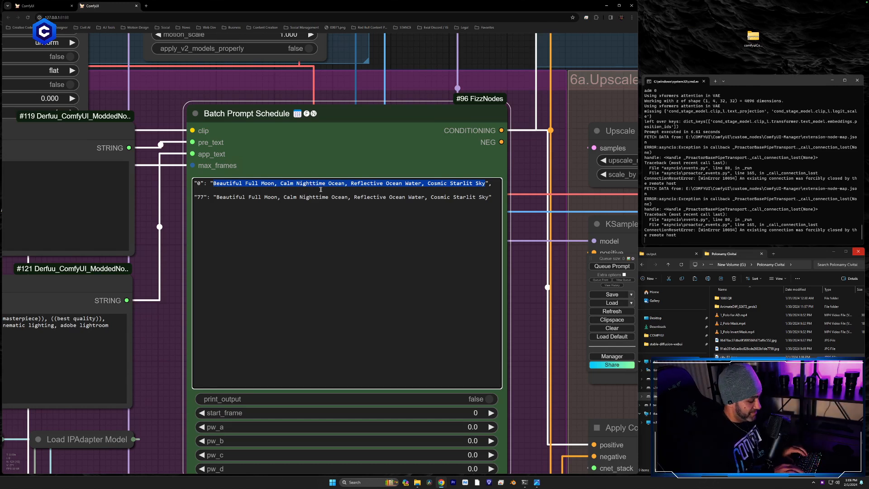
pyautogui.write('Dy')
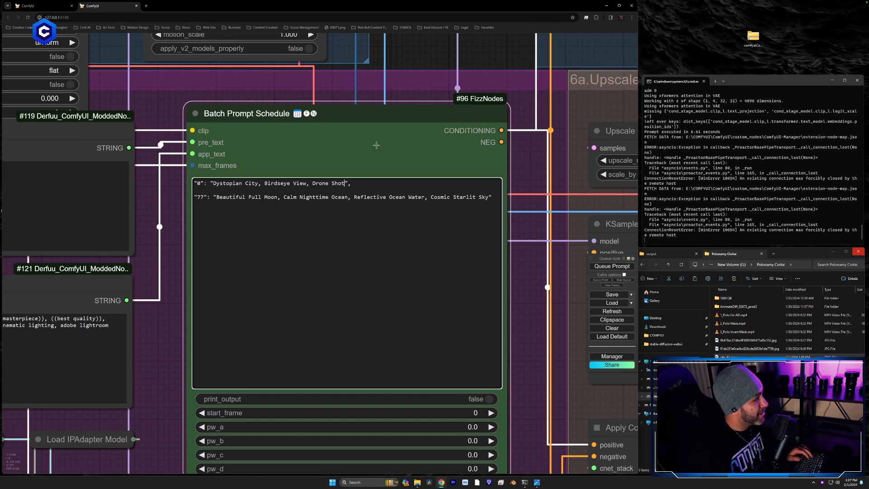
# Replace the frame "77" prompt with a copy of the frame "0" prompt text.
pyautogui.moveTo(346, 183); pyautogui.dragTo(215, 183)
pyautogui.hotkey('ctrl', 'c')
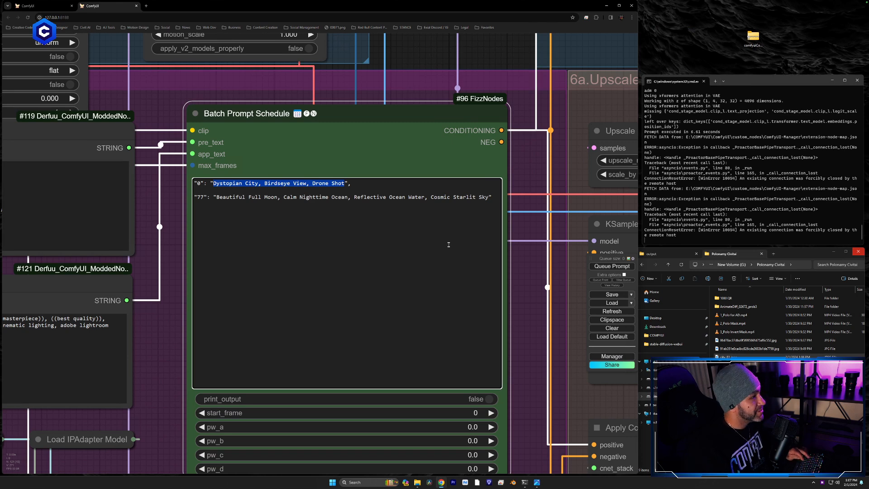
pyautogui.moveTo(485, 199); pyautogui.dragTo(217, 203)
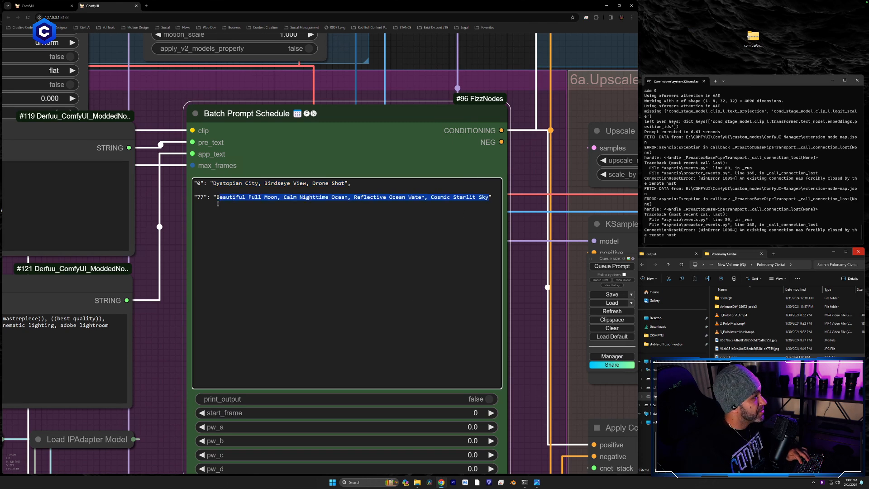
pyautogui.hotkey('ctrl', 'v')
# Insert "Carbon Nano Tubes," after "Dystopian City," in both the "0" and "77" prompts.
pyautogui.scroll(-5, 217, 204)
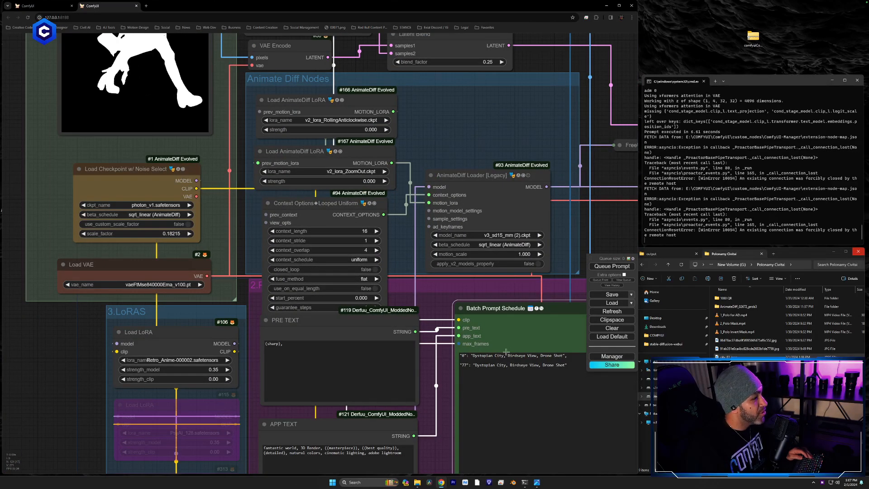
pyautogui.click(505, 357)
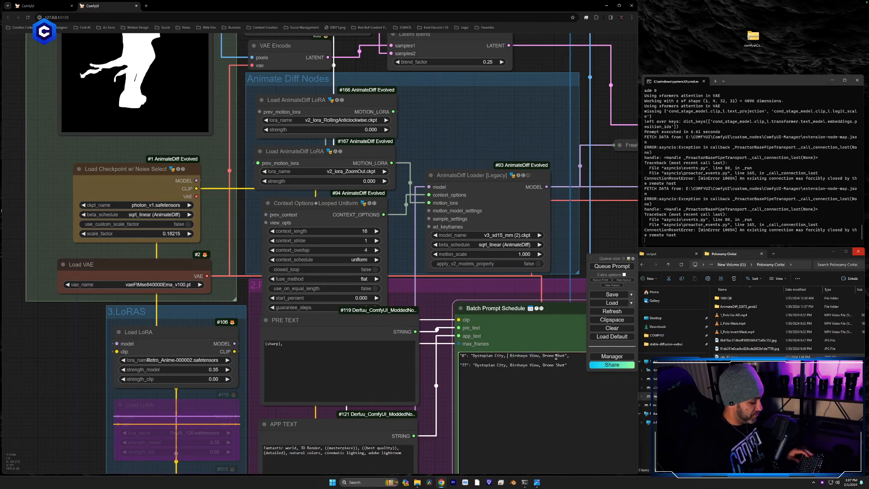
pyautogui.write('Carbon Nano Tubes,')
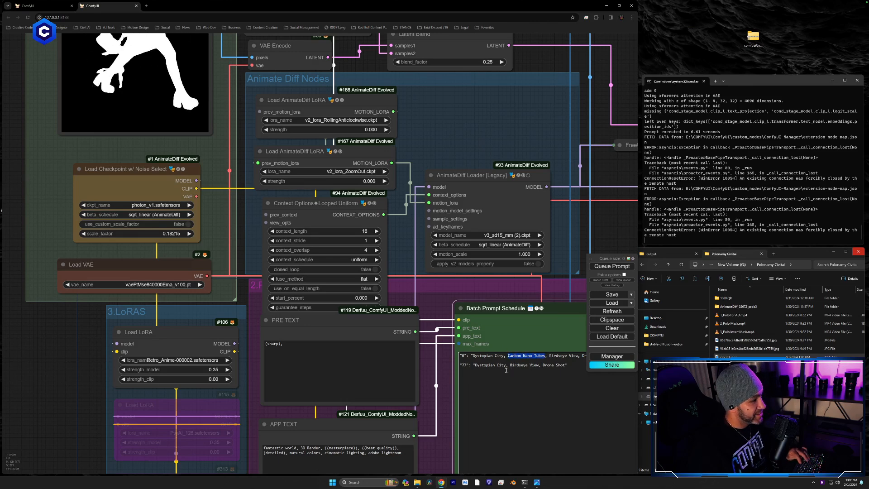
pyautogui.write('Carbon Nano Tubes')
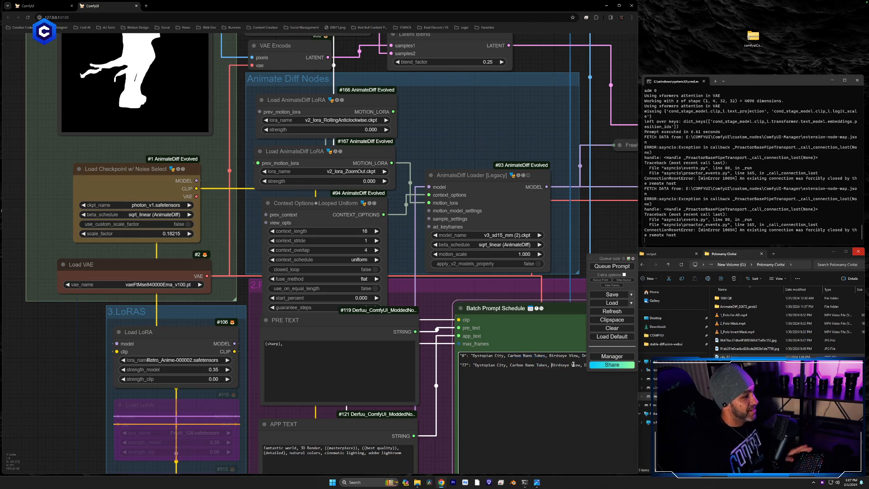
# Set frame_load_cap to 50 in the Load Video node that holds 2_Polo Mask.mp4.
pyautogui.moveTo(434, 158); pyautogui.dragTo(450, 423)
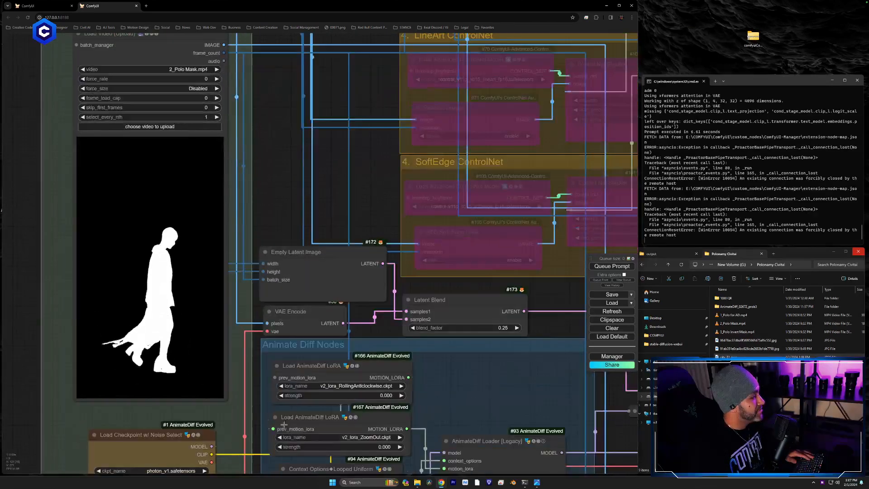
pyautogui.moveTo(261, 180); pyautogui.dragTo(375, 268)
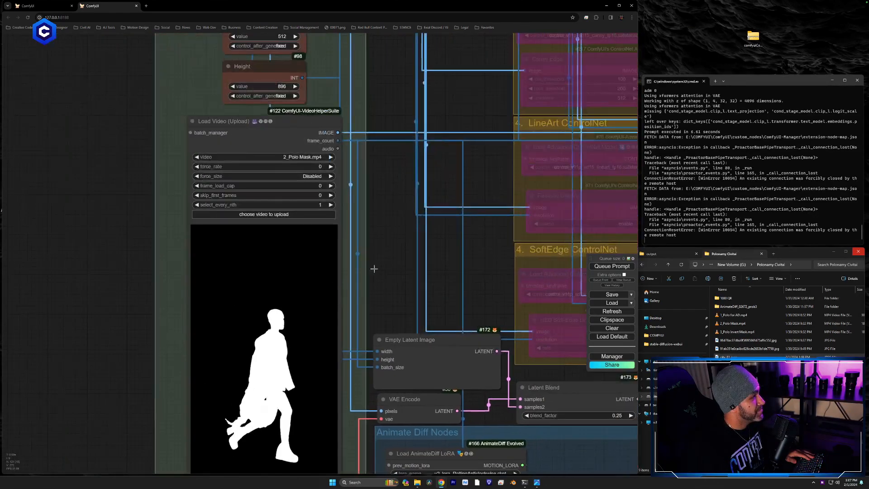
pyautogui.click(315, 186)
pyautogui.write('50')
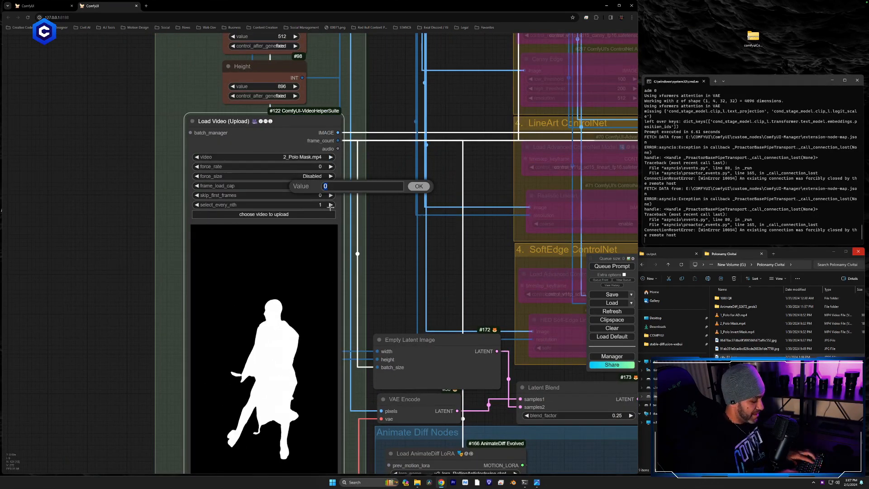
pyautogui.press('Return')
# Bypass the upscale stage by running the three bypass actions in the Bypass / Enable Upscale group.
pyautogui.moveTo(538, 372); pyautogui.dragTo(48, 80)
pyautogui.scroll(-1, 227, 205)
pyautogui.scroll(-5, 227, 205)
pyautogui.moveTo(466, 297); pyautogui.dragTo(363, 123)
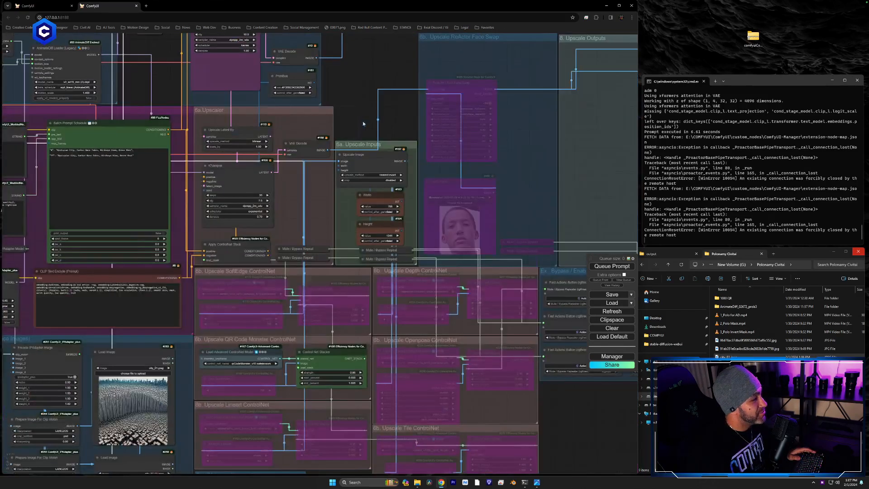
pyautogui.moveTo(572, 441); pyautogui.dragTo(439, 413)
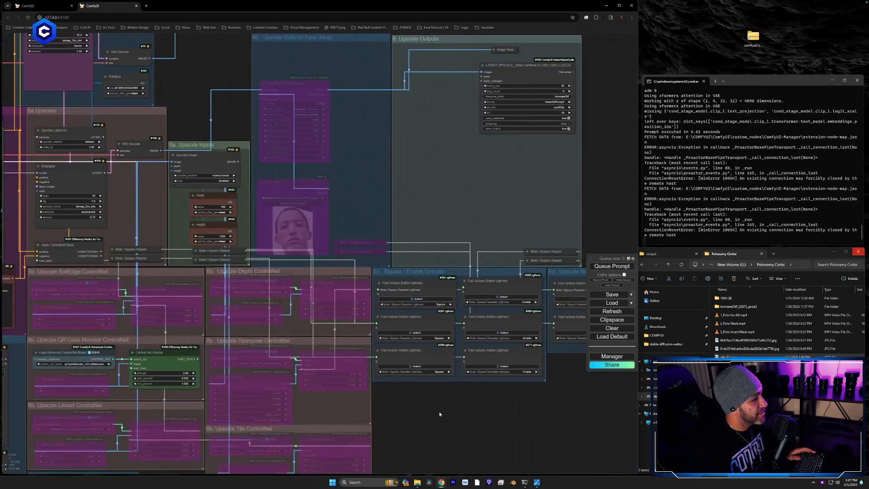
pyautogui.click(433, 299)
pyautogui.click(426, 333)
pyautogui.click(423, 366)
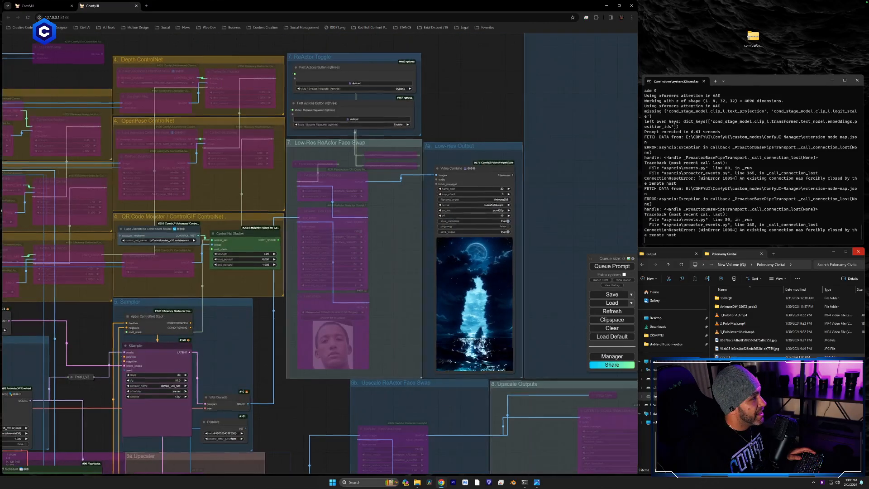
# Review the low-res ControlNets, the Load Video settings and the Animate Diff Nodes group.
pyautogui.moveTo(418, 316); pyautogui.dragTo(607, 381)
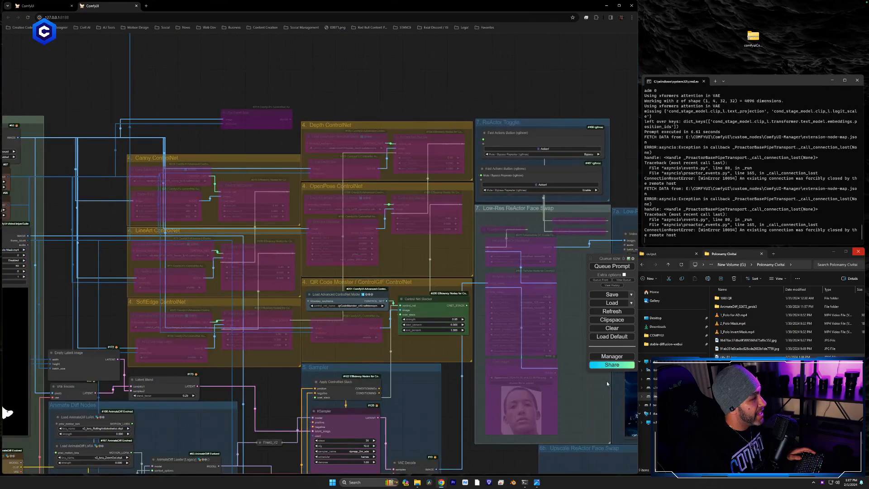
pyautogui.moveTo(289, 351); pyautogui.dragTo(550, 362)
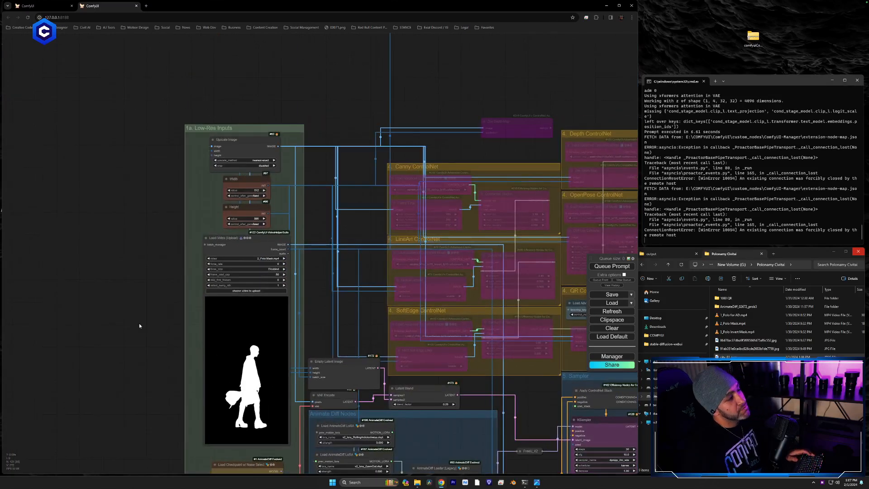
pyautogui.scroll(5, 139, 323)
pyautogui.moveTo(161, 412); pyautogui.dragTo(168, 355)
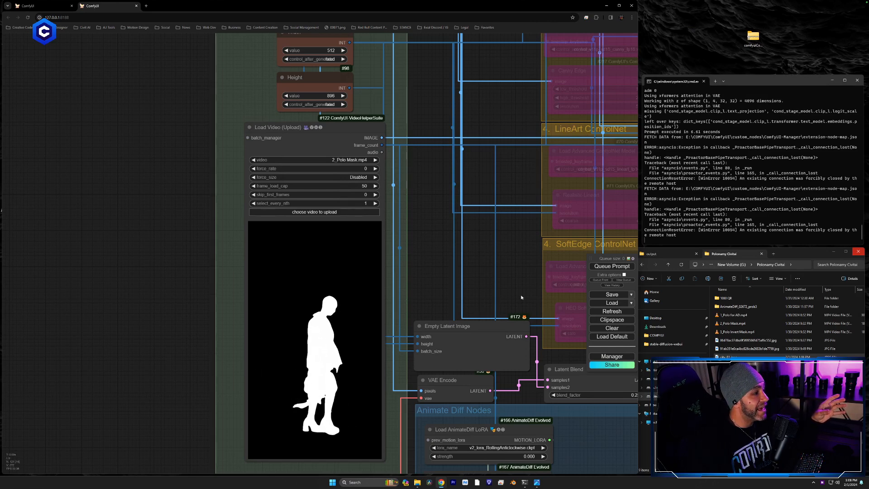
pyautogui.moveTo(521, 298); pyautogui.dragTo(341, 266)
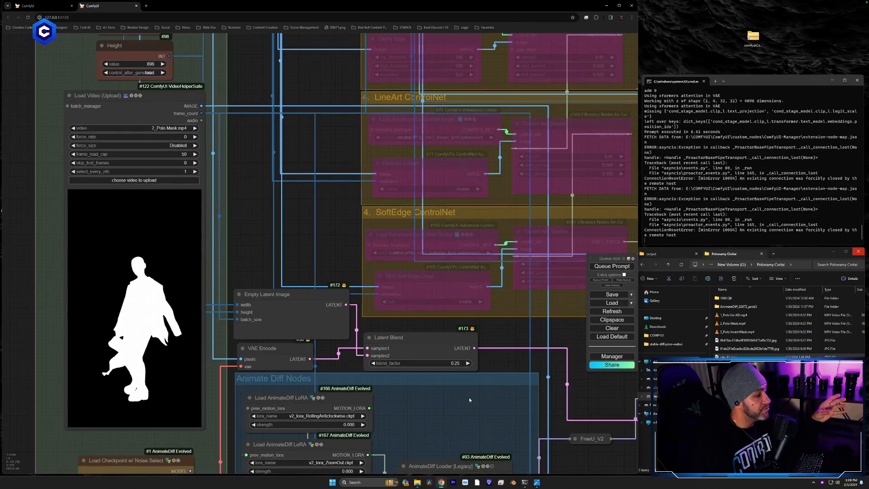
pyautogui.moveTo(469, 398); pyautogui.dragTo(478, 262)
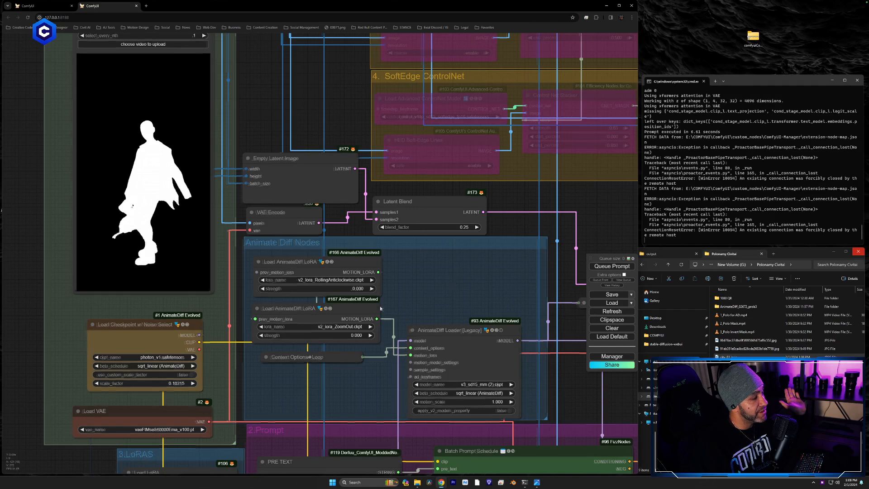
# Select qrCodeMonster_v10.safetensors as the model in the QR Code Monster / ControlGIF ControlNet loader.
pyautogui.moveTo(381, 307); pyautogui.dragTo(186, 384)
pyautogui.moveTo(512, 227); pyautogui.dragTo(328, 362)
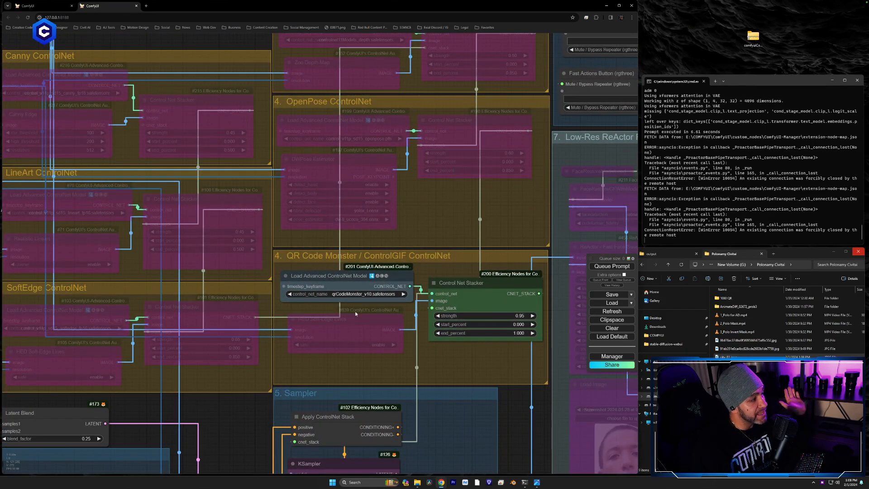
pyautogui.click(339, 295)
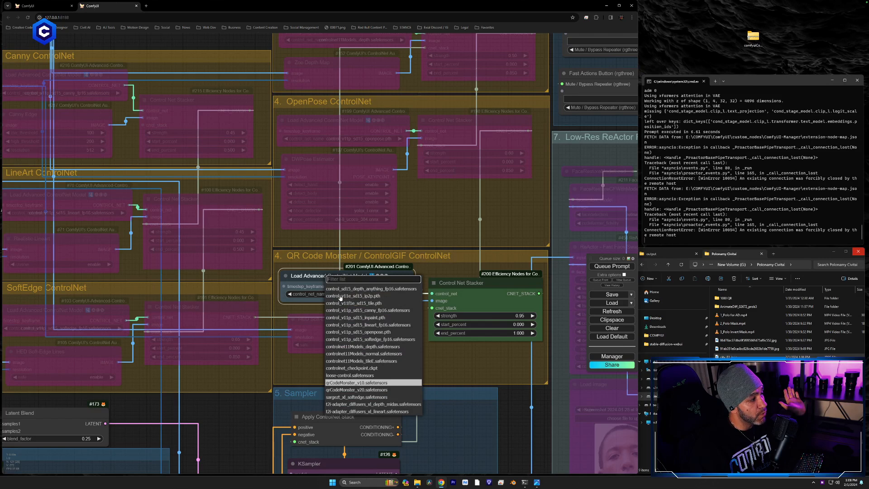
pyautogui.click(387, 384)
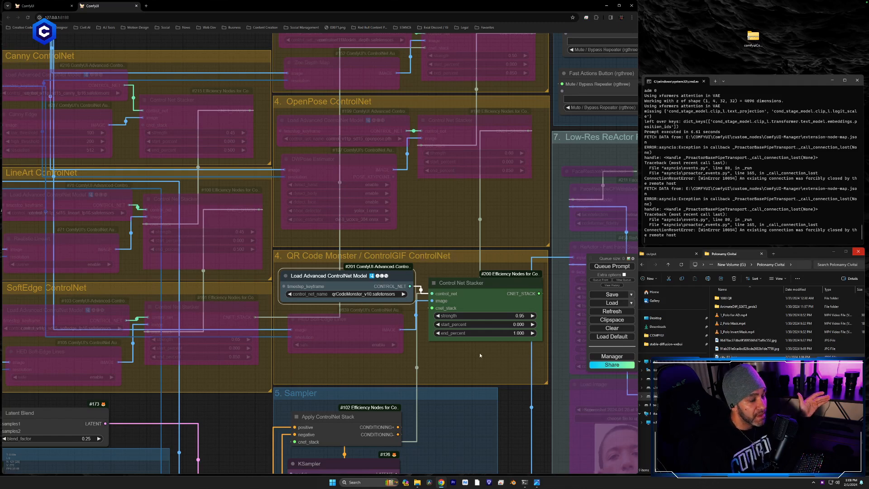
# Queue the prompt to run the low-res dystopian city test render.
pyautogui.moveTo(480, 352); pyautogui.dragTo(292, 344)
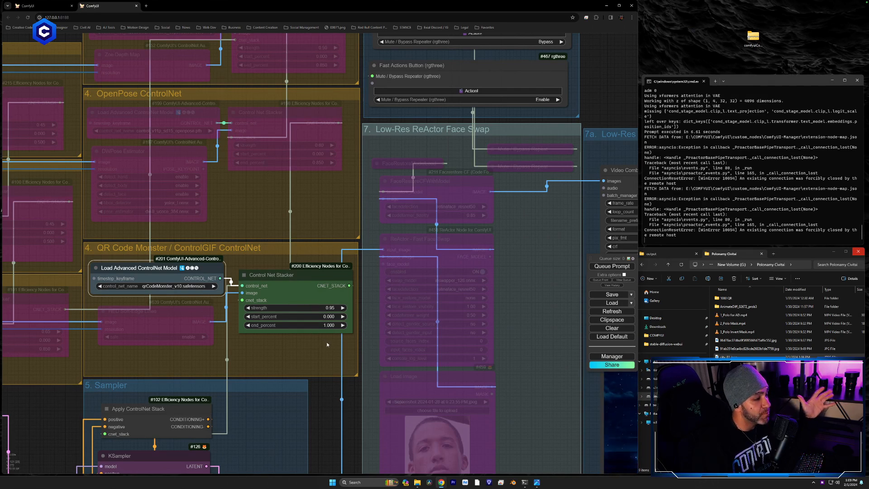
pyautogui.moveTo(325, 354); pyautogui.dragTo(159, 334)
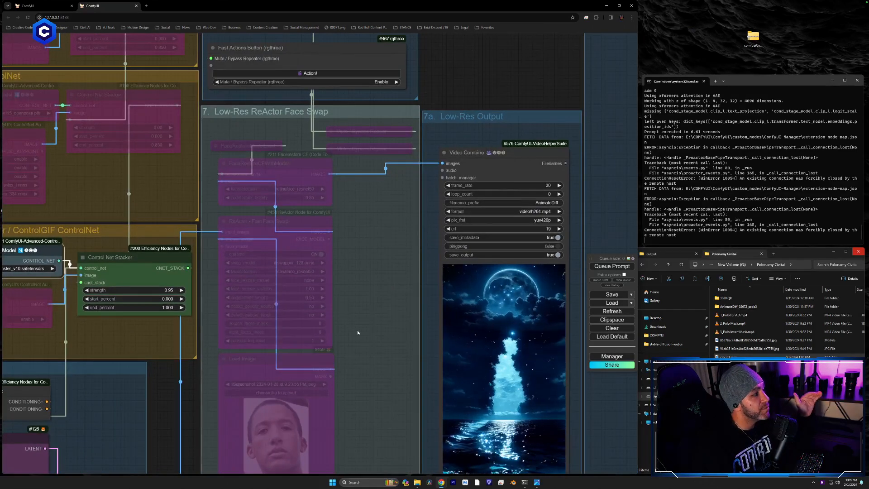
pyautogui.moveTo(407, 323); pyautogui.dragTo(283, 298)
pyautogui.hotkey('ctrl', 'Return')
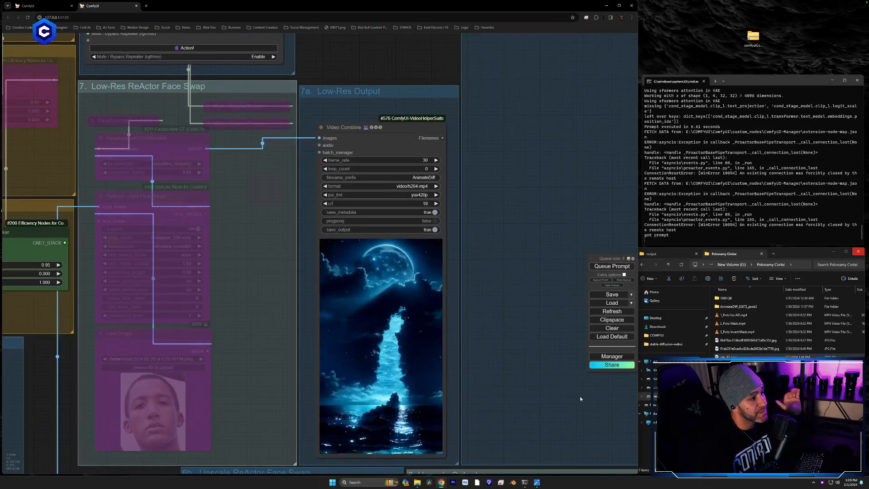
pyautogui.moveTo(521, 398); pyautogui.dragTo(520, 360)
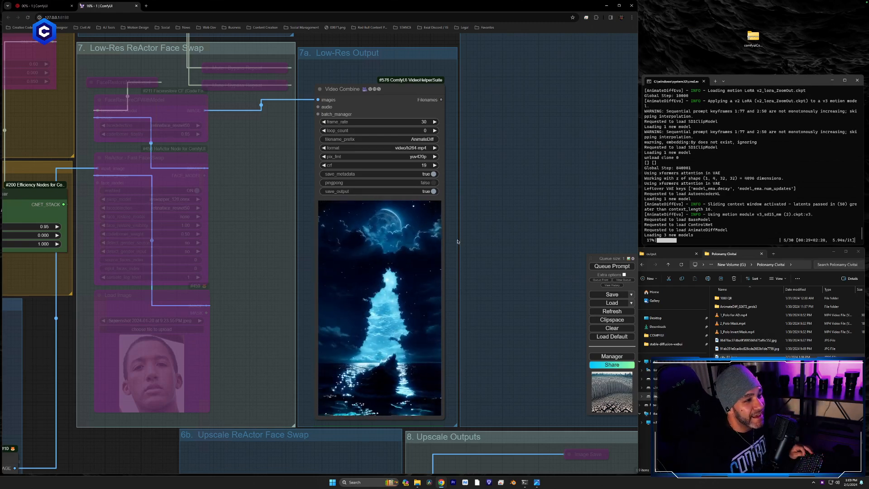
pyautogui.moveTo(485, 253); pyautogui.dragTo(545, 127)
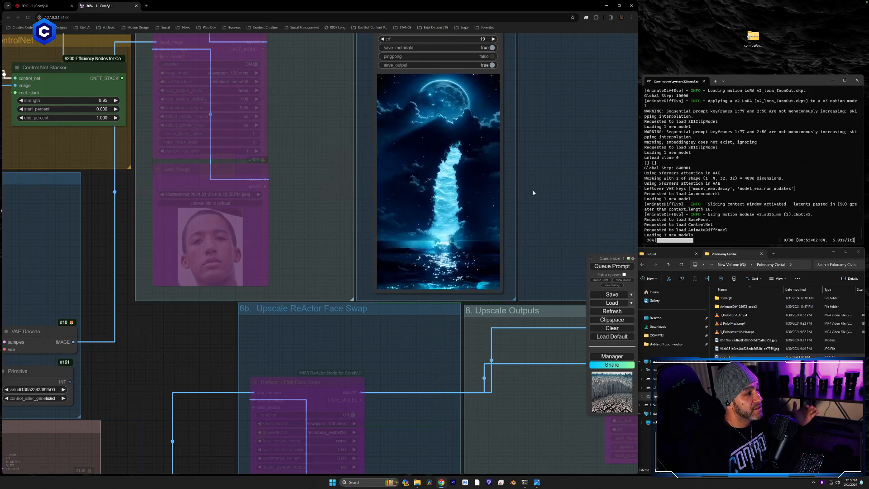
pyautogui.moveTo(534, 190); pyautogui.dragTo(366, 283)
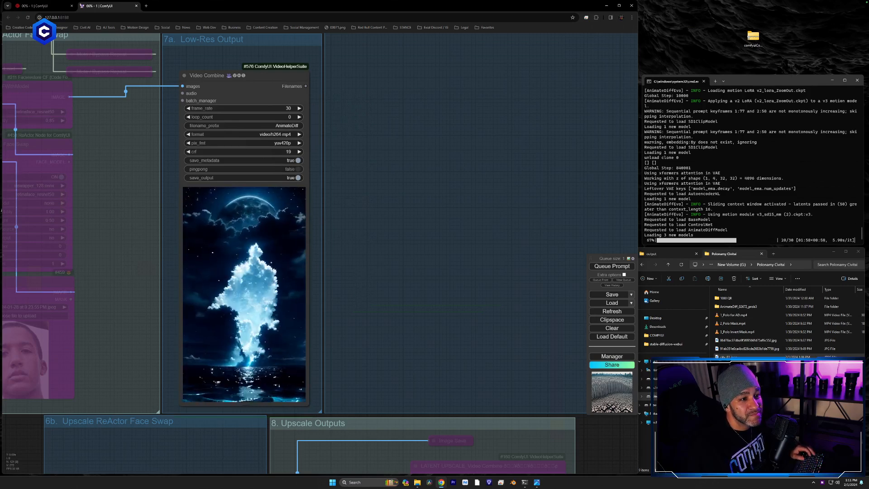
pyautogui.rightClick(742, 300)
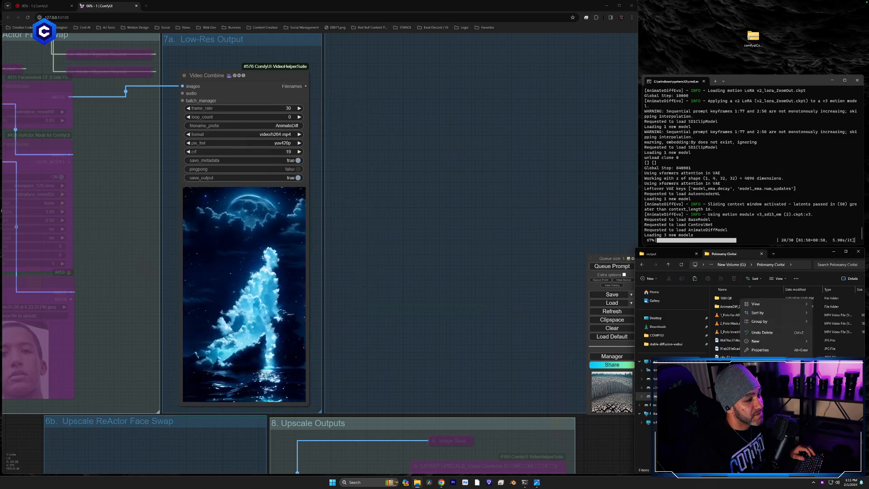
pyautogui.press('Escape')
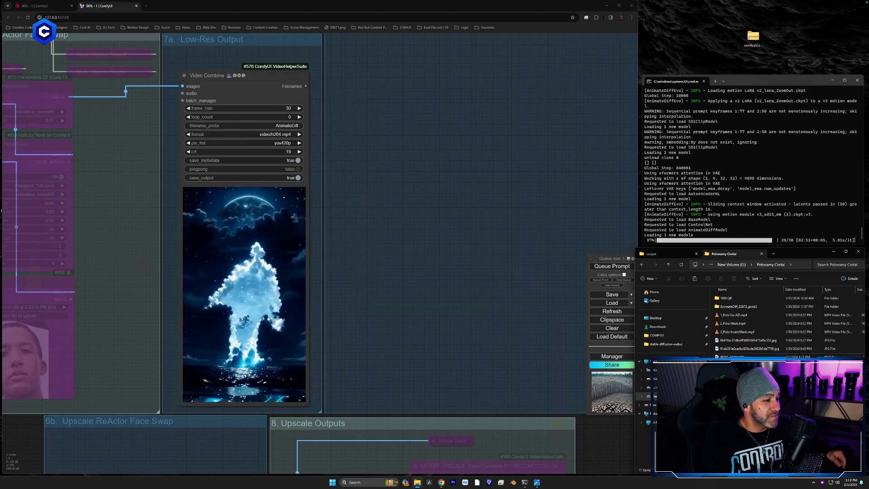
# Open image-1.png, compare it side by side with city_01.jpeg, and close both image windows.
pyautogui.doubleClick(729, 382)
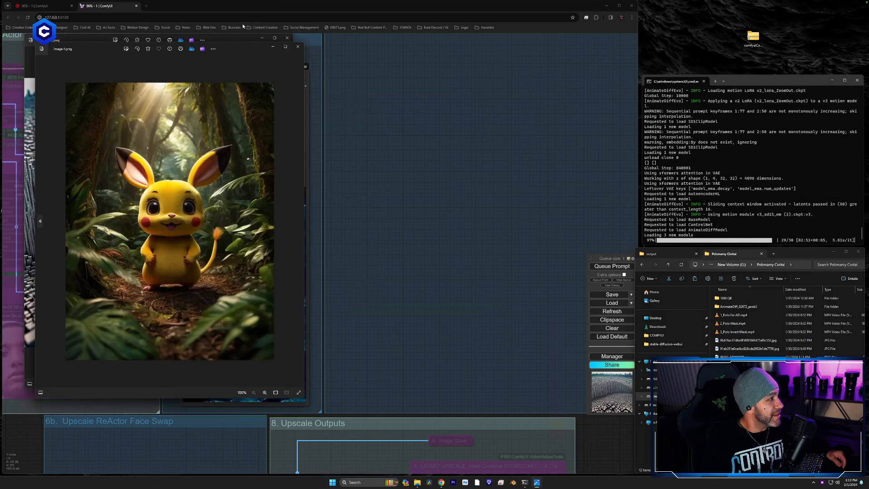
pyautogui.moveTo(239, 58); pyautogui.dragTo(621, 56)
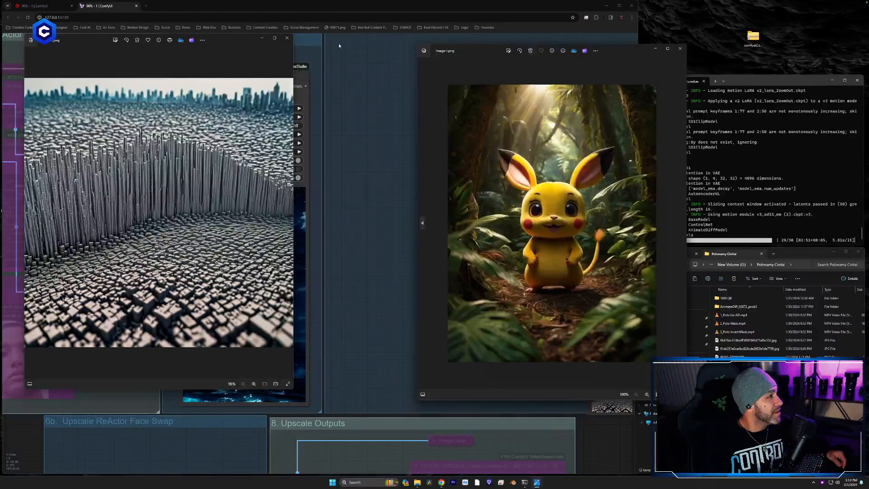
pyautogui.moveTo(239, 40); pyautogui.dragTo(352, 51)
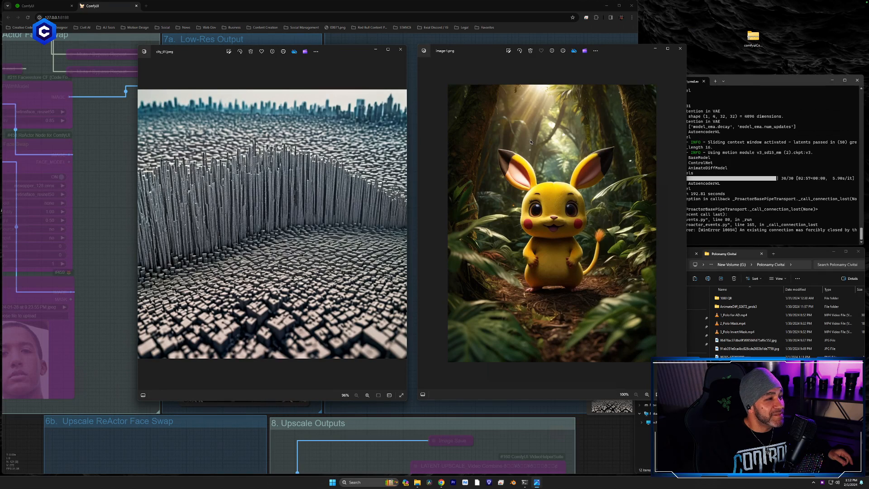
pyautogui.click(679, 48)
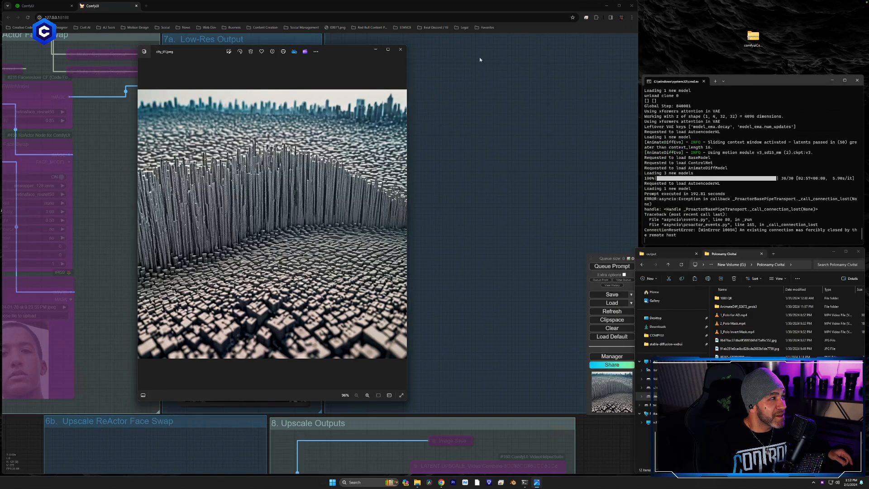
pyautogui.click(400, 49)
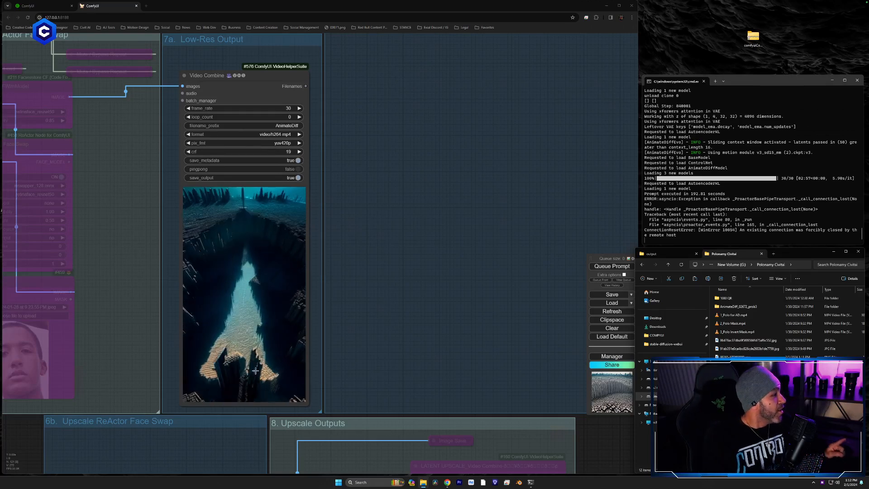
# Duplicate the Video Combine node of the Low-Res Output group and place the copy directly beside the original.
pyautogui.moveTo(353, 355); pyautogui.dragTo(525, 328)
pyautogui.scroll(2, 430, 318)
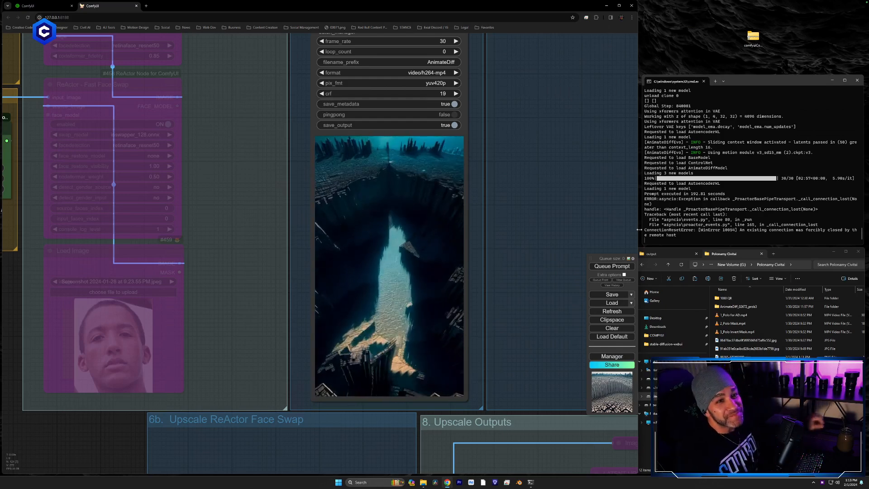
pyautogui.moveTo(576, 159); pyautogui.dragTo(448, 206)
pyautogui.scroll(-1, 464, 191)
pyautogui.click(245, 69)
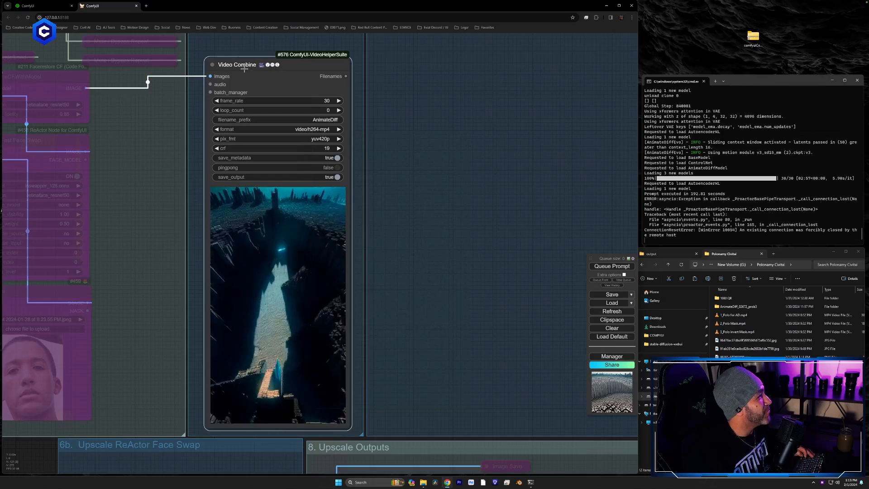
pyautogui.keyDown('alt'); pyautogui.moveTo(244, 69); pyautogui.dragTo(410, 67); pyautogui.keyUp('alt')
pyautogui.moveTo(409, 67); pyautogui.dragTo(409, 67)
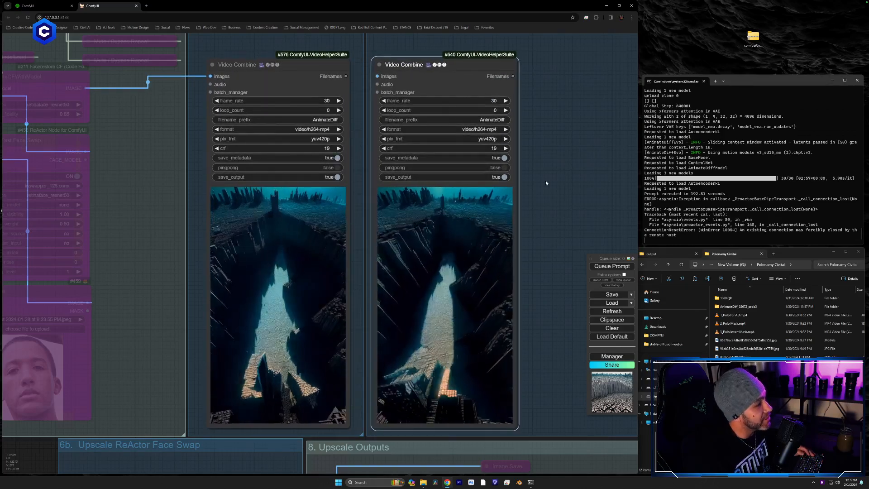
pyautogui.click(546, 181)
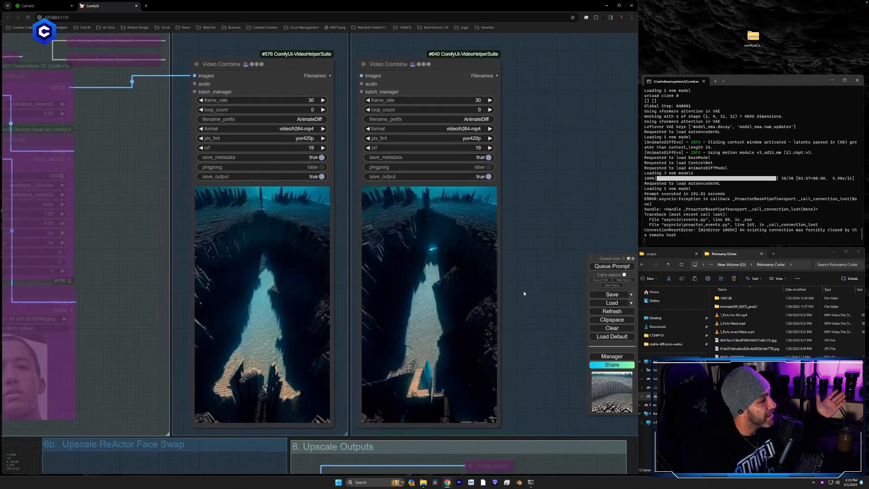
# Load image-1.png into all four Load Image nodes of the Optional (IPAdapter - Reference Images) group.
pyautogui.scroll(2, 523, 290)
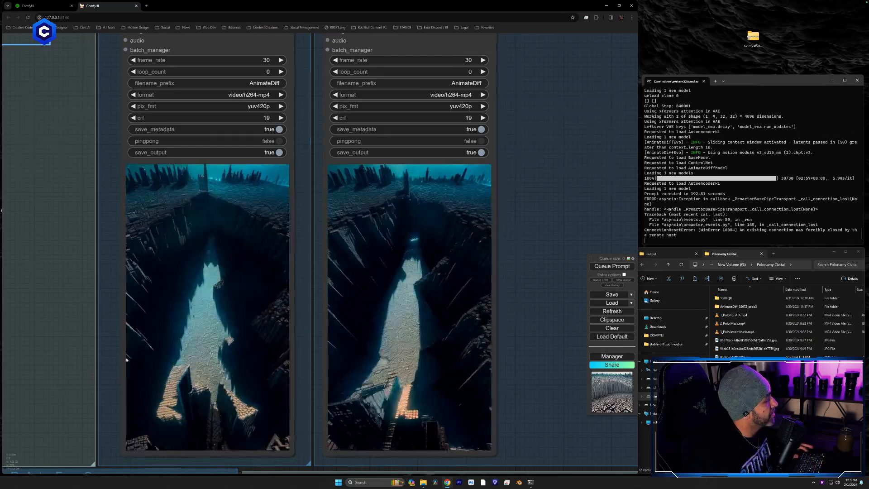
pyautogui.moveTo(60, 387); pyautogui.dragTo(353, 255)
pyautogui.scroll(-6, 358, 255)
pyautogui.moveTo(181, 390); pyautogui.dragTo(619, 170)
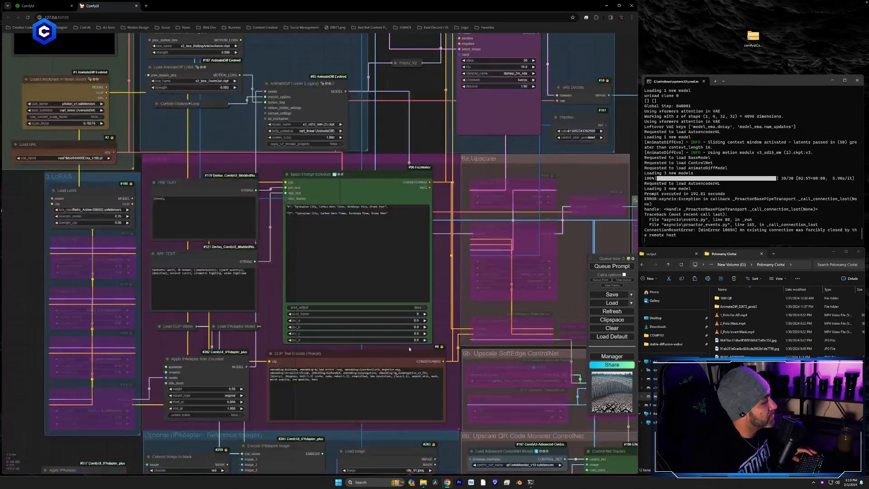
pyautogui.moveTo(445, 450); pyautogui.dragTo(420, 116)
pyautogui.moveTo(734, 383); pyautogui.dragTo(385, 191)
pyautogui.moveTo(735, 383); pyautogui.dragTo(374, 309)
pyautogui.moveTo(616, 414); pyautogui.dragTo(415, 447)
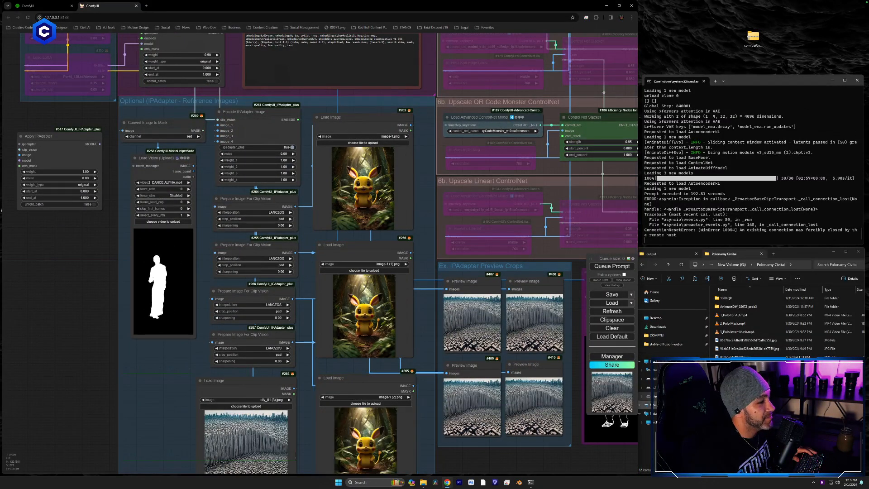
pyautogui.moveTo(735, 382); pyautogui.dragTo(258, 461)
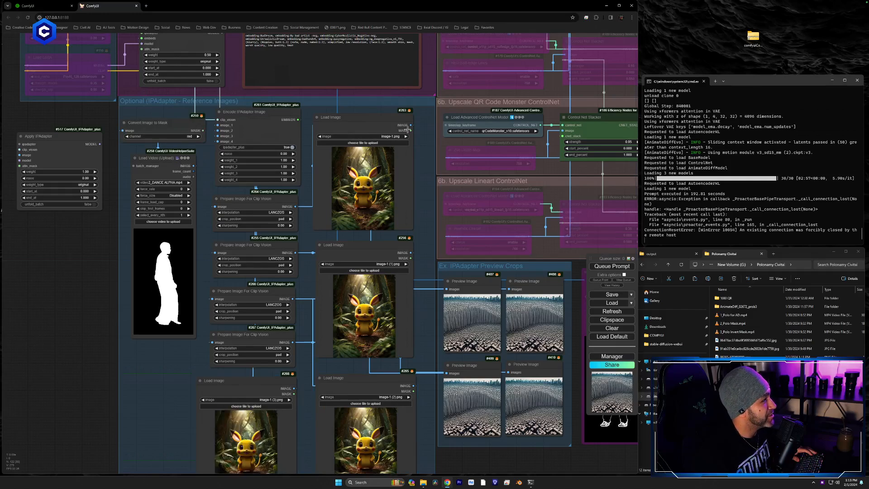
# Replace "Dystopian City" with "Cute Fuzzy Pikachu" in the "0" prompt of the Batch Prompt Schedule node.
pyautogui.moveTo(426, 156); pyautogui.dragTo(455, 432)
pyautogui.scroll(5, 450, 226)
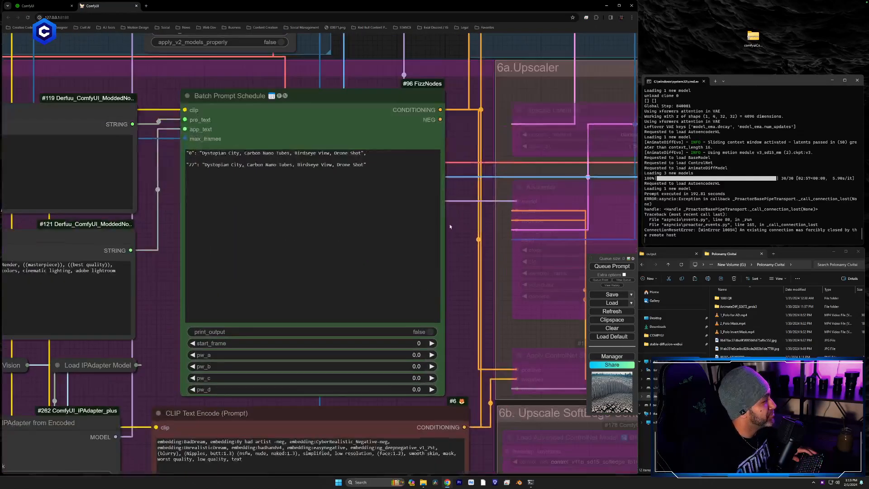
pyautogui.scroll(3, 462, 220)
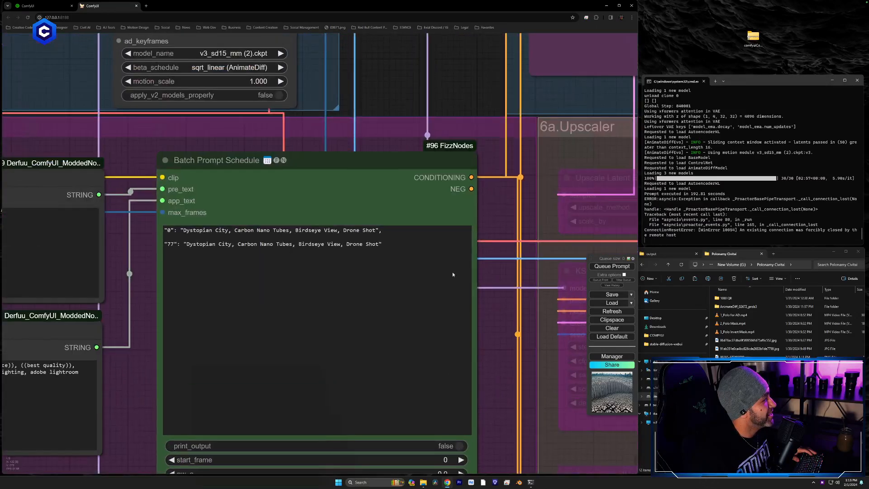
pyautogui.click(230, 230)
pyautogui.moveTo(229, 230); pyautogui.dragTo(185, 230)
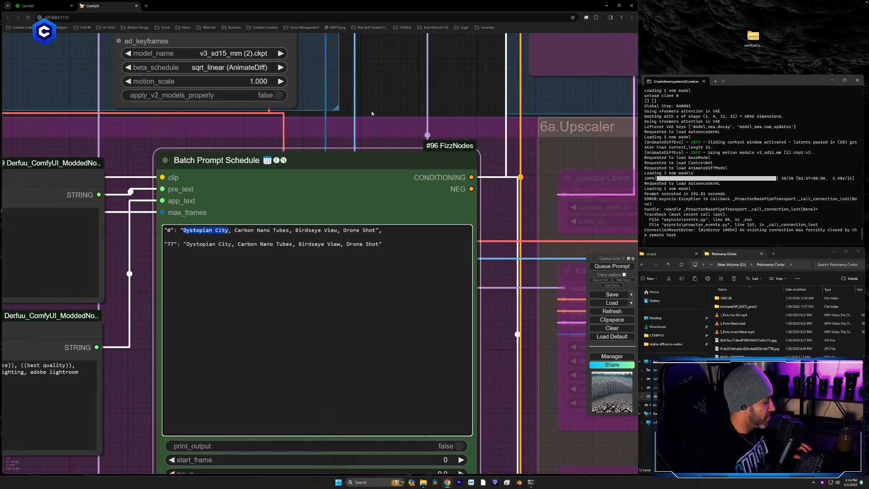
pyautogui.write('Pik')
pyautogui.press('BackSpace')
pyautogui.press('BackSpace')
pyautogui.press('BackSpace')
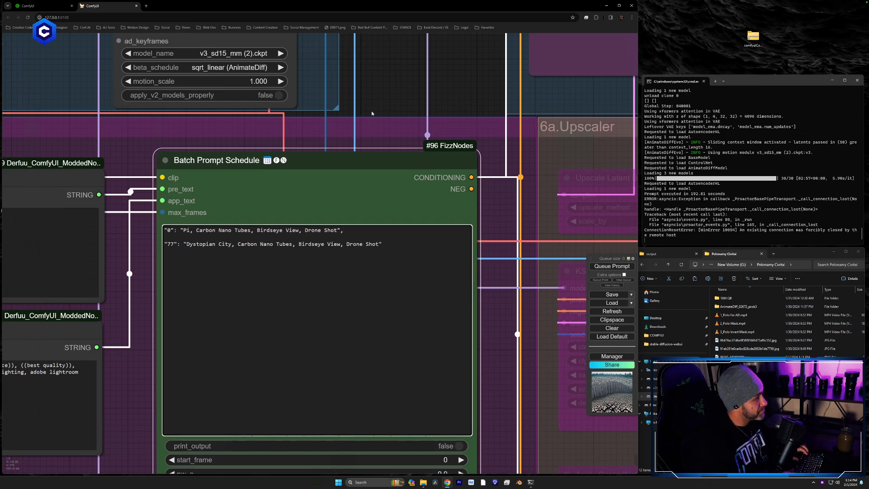
pyautogui.write('Cut')
pyautogui.write('e Pi')
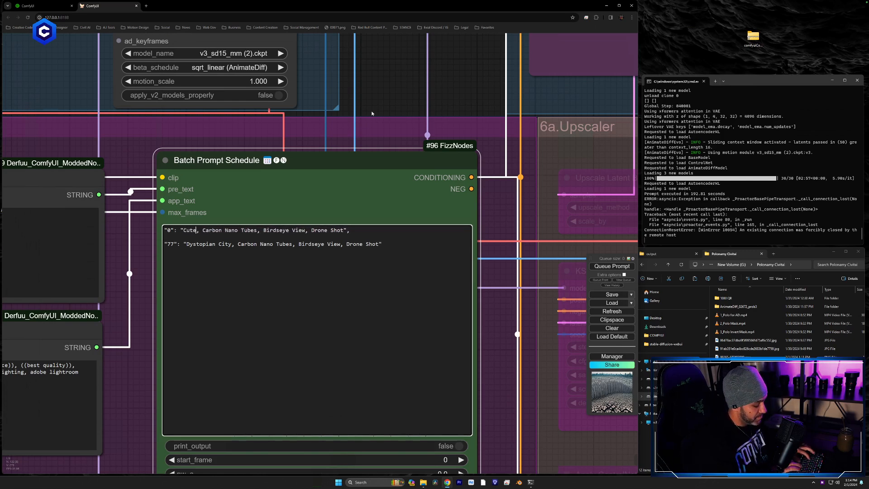
pyautogui.press('BackSpace')
pyautogui.press('BackSpace')
pyautogui.write('Fuzzy Pika')
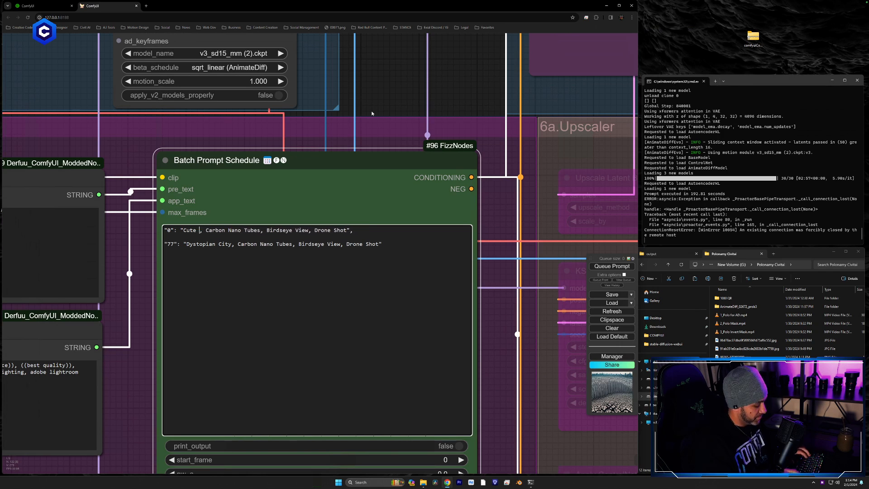
pyautogui.write('chu')
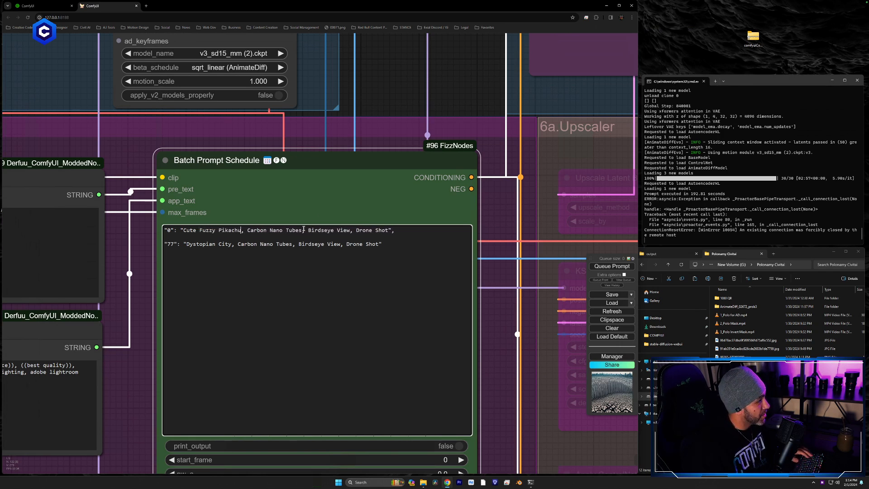
# Replace "Carbon Nano Tubes" with "Beautiful Forest" in the "0" prompt of the Batch Prompt Schedule node.
pyautogui.moveTo(302, 230); pyautogui.dragTo(250, 232)
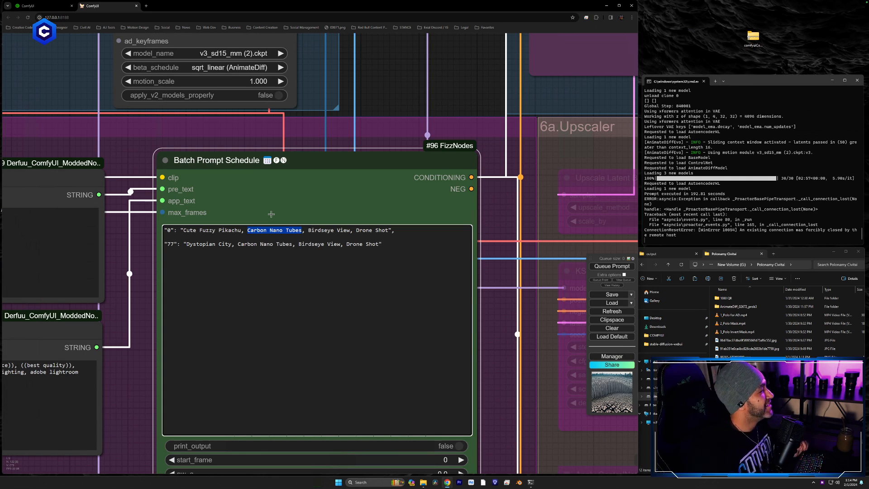
pyautogui.click(302, 230)
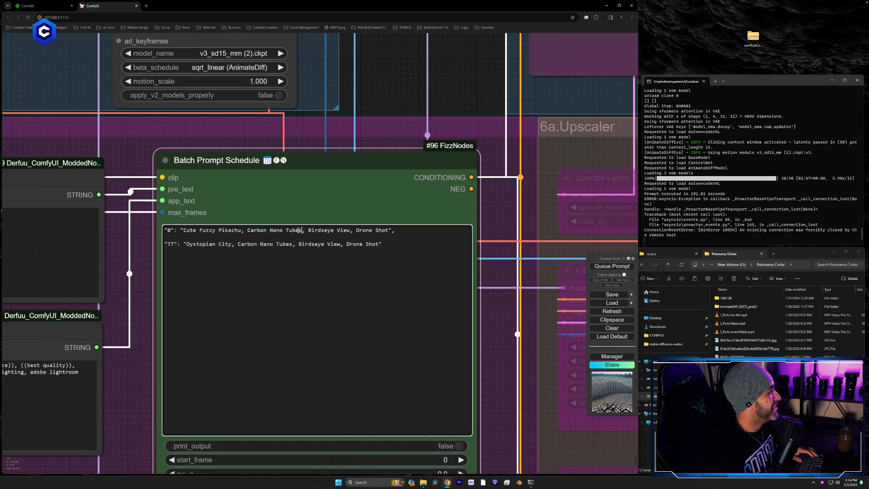
pyautogui.moveTo(300, 230); pyautogui.dragTo(251, 231)
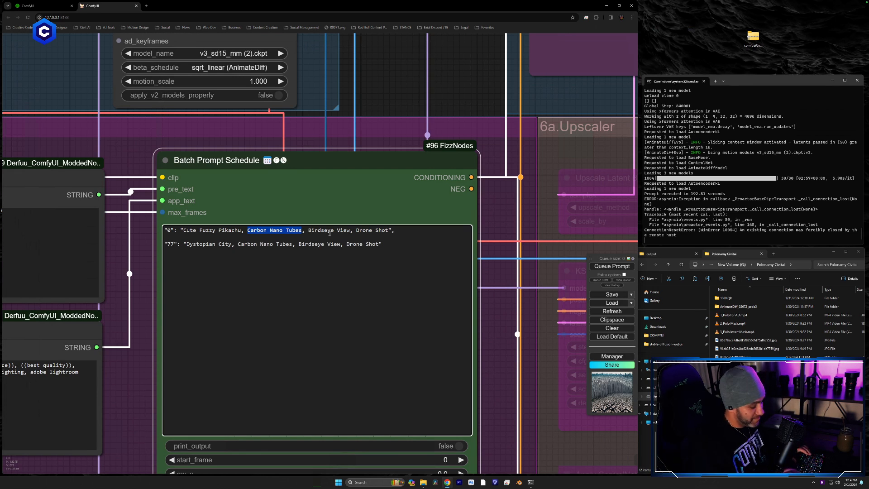
pyautogui.write('Beautifukl')
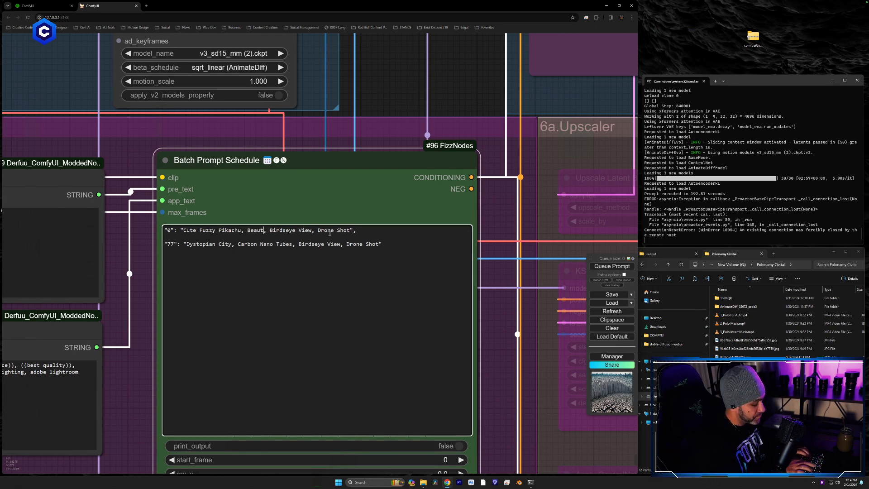
pyautogui.press('BackSpace')
pyautogui.press('BackSpace')
pyautogui.press('BackSpace')
pyautogui.press('BackSpace')
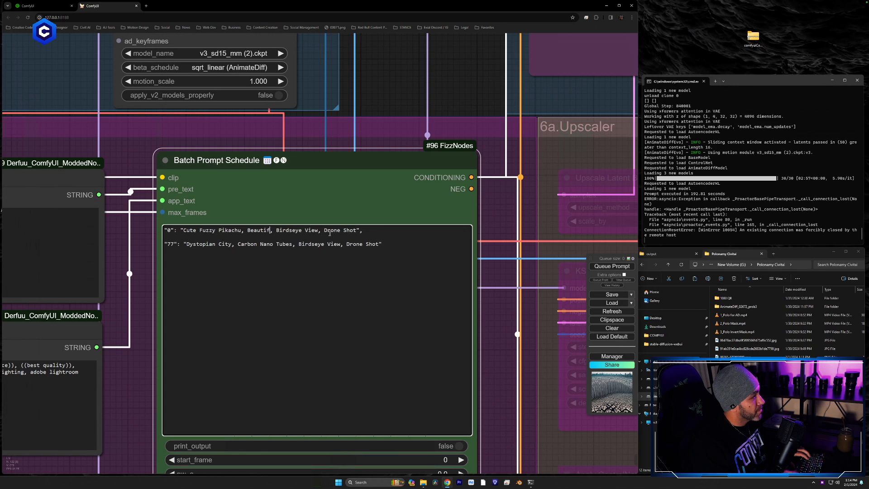
pyautogui.write('ul ')
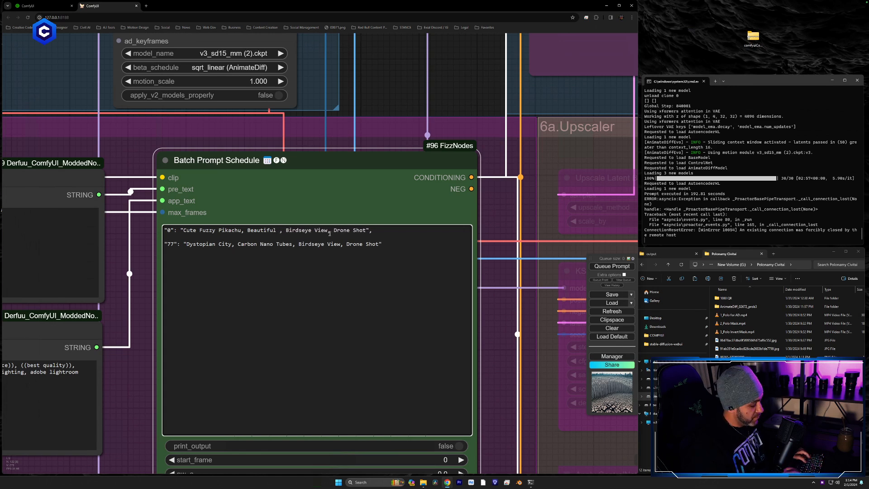
pyautogui.write('Forest')
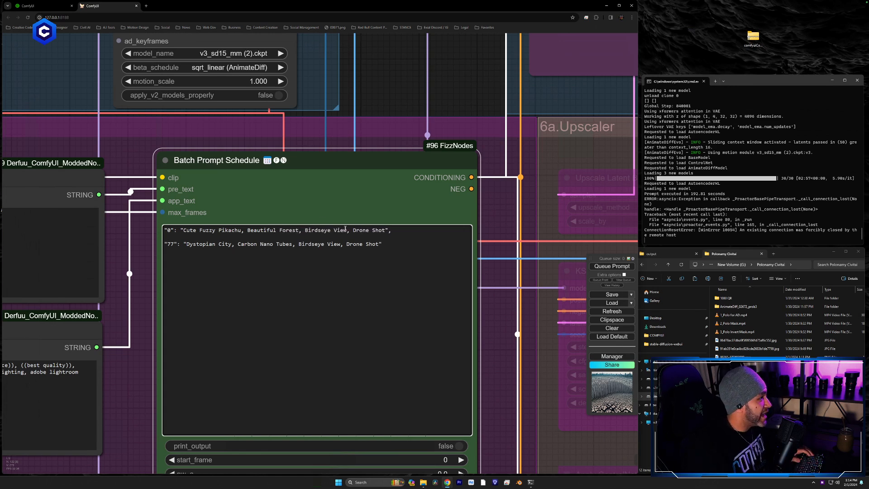
# Open image-1.png and place its window beside the Batch Prompt Schedule node as a reference for the prompt wording.
pyautogui.moveTo(347, 230); pyautogui.dragTo(316, 231)
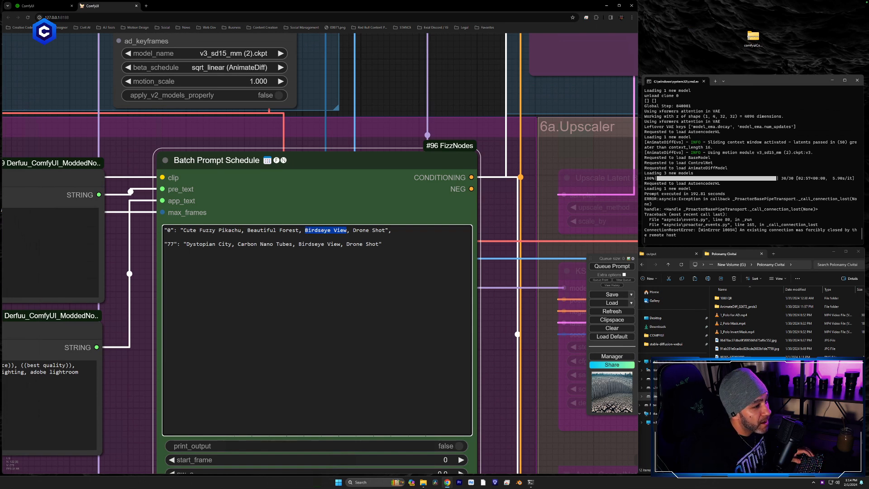
pyautogui.doubleClick(737, 376)
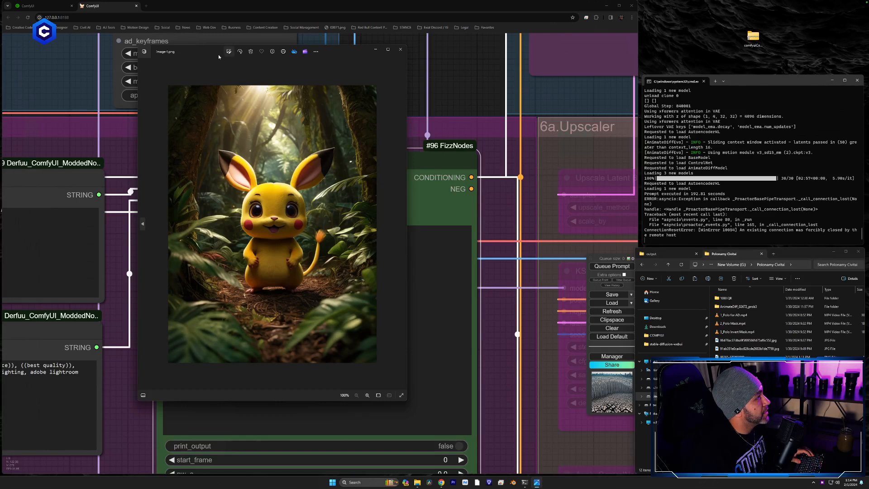
pyautogui.moveTo(213, 49); pyautogui.dragTo(583, 60)
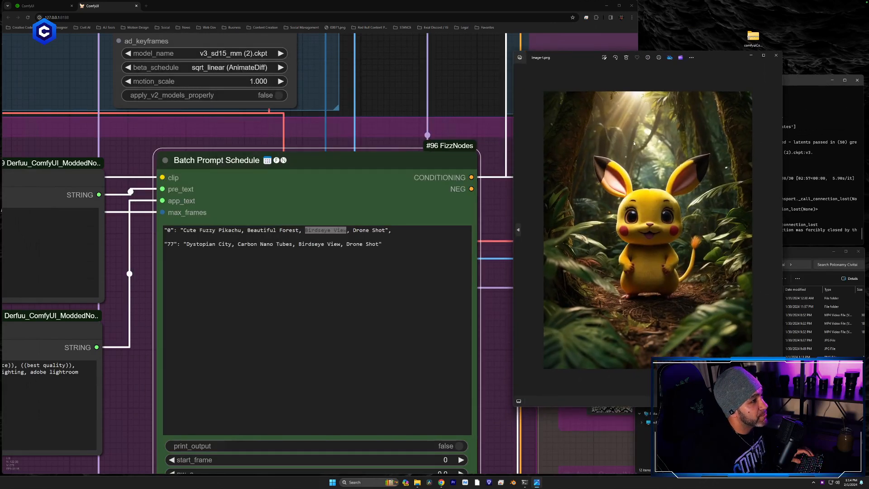
pyautogui.click(344, 230)
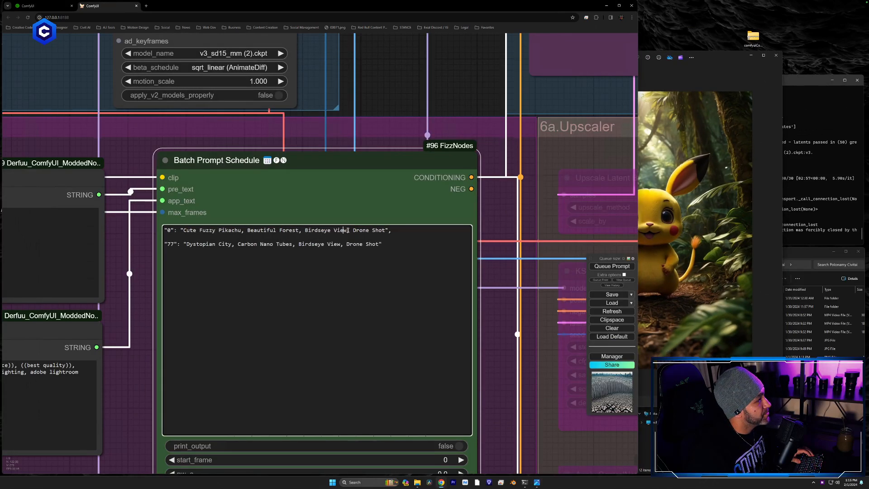
pyautogui.moveTo(347, 230); pyautogui.dragTo(313, 231)
pyautogui.click(307, 231)
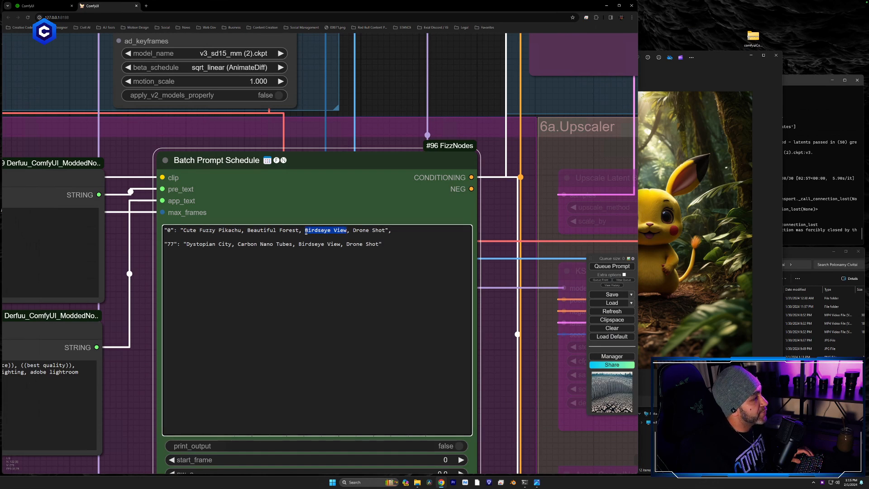
pyautogui.click(725, 68)
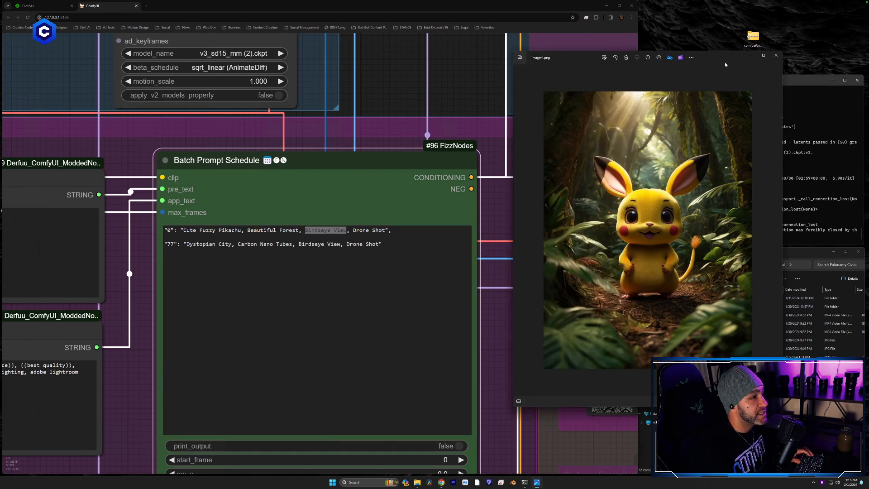
pyautogui.moveTo(726, 64); pyautogui.dragTo(800, 62)
# Replace "Birdseye View" with "Shining Light Rays" in the "0" prompt.
pyautogui.click(355, 230)
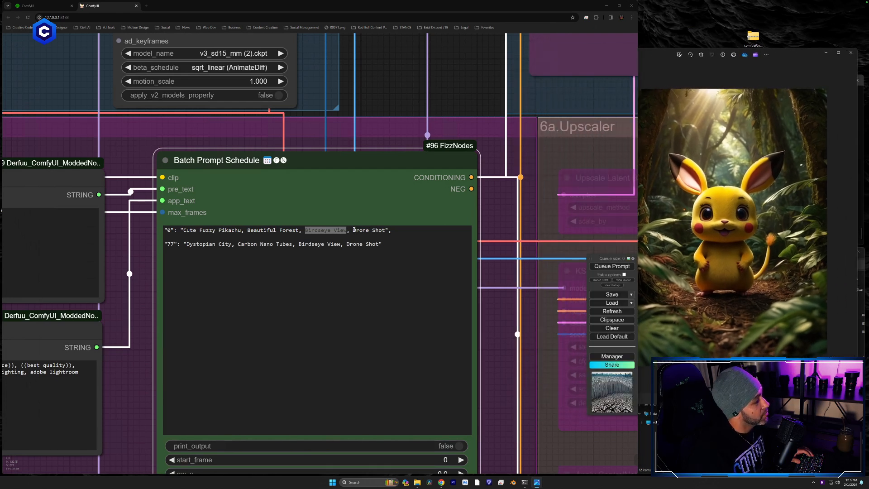
pyautogui.moveTo(345, 230); pyautogui.dragTo(308, 230)
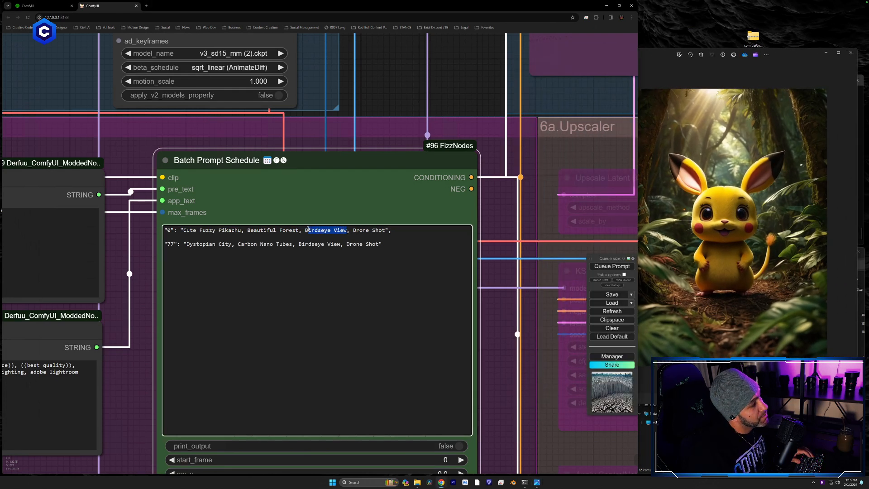
pyautogui.write('Shining Lig')
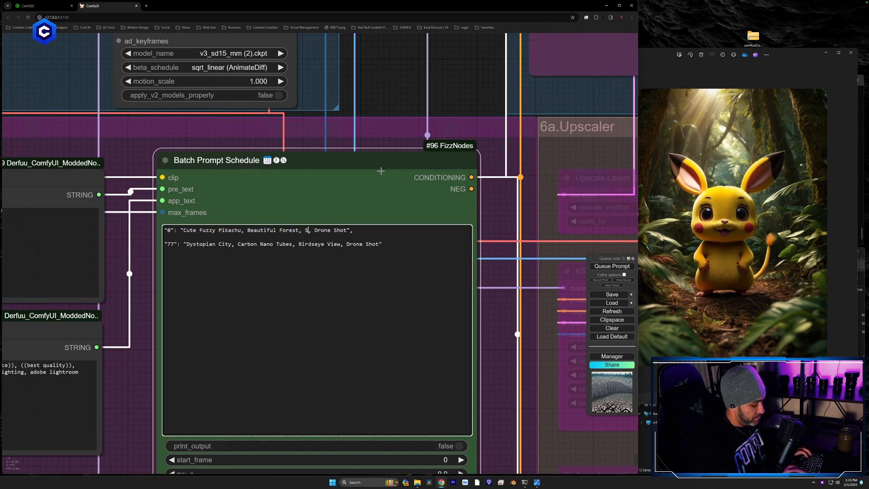
pyautogui.write('ht Ra')
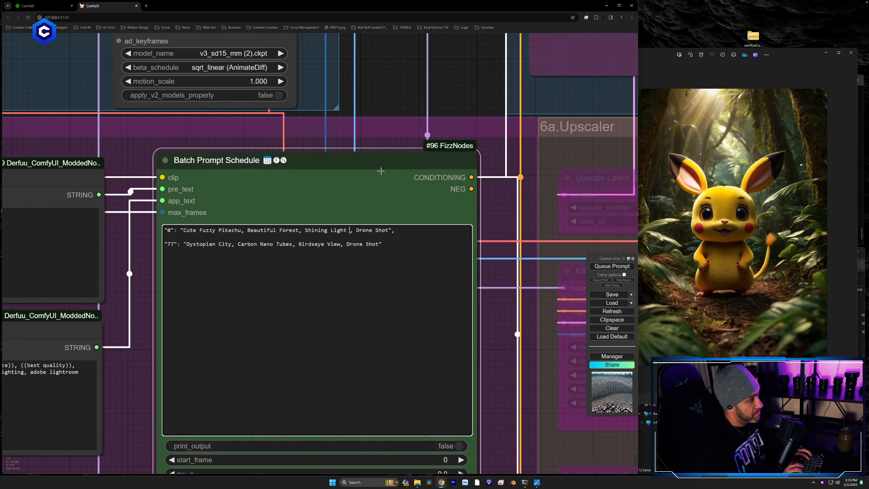
pyautogui.write('ys')
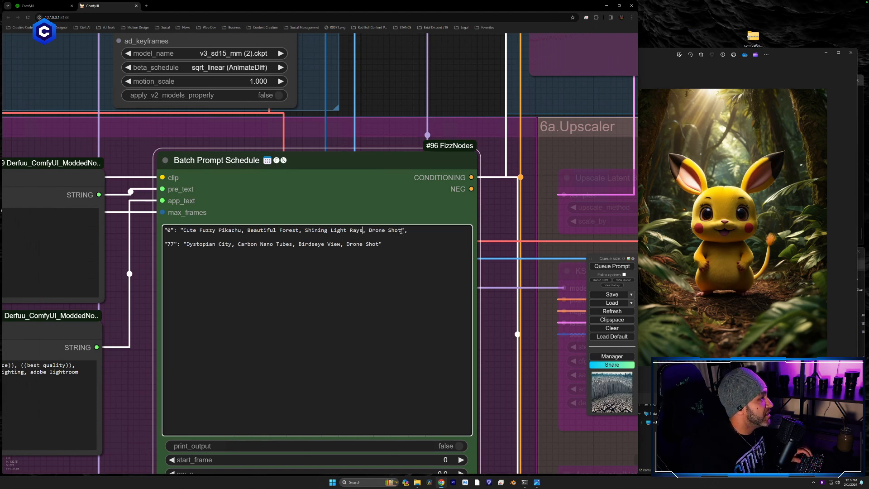
# Change the third phrase of the "0" prompt, right after "Beautiful Forest", to "Dynamic Warm Lighting".
pyautogui.moveTo(401, 231); pyautogui.dragTo(382, 232)
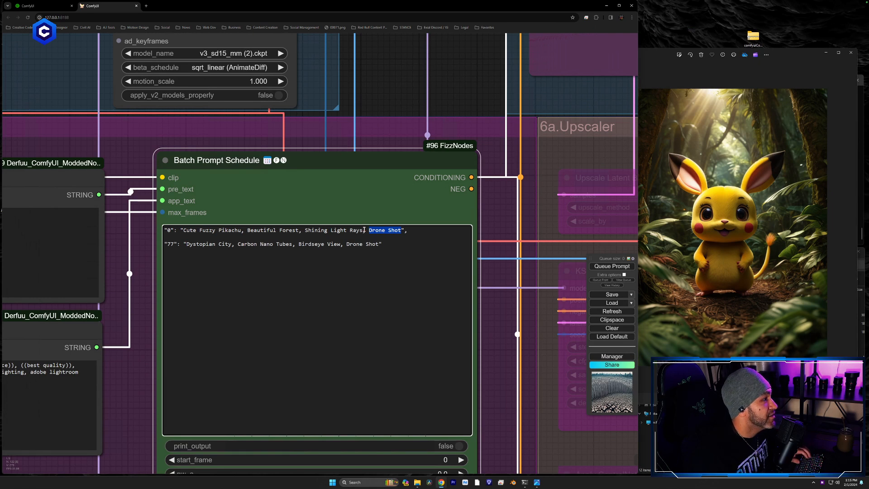
pyautogui.moveTo(363, 231); pyautogui.dragTo(313, 230)
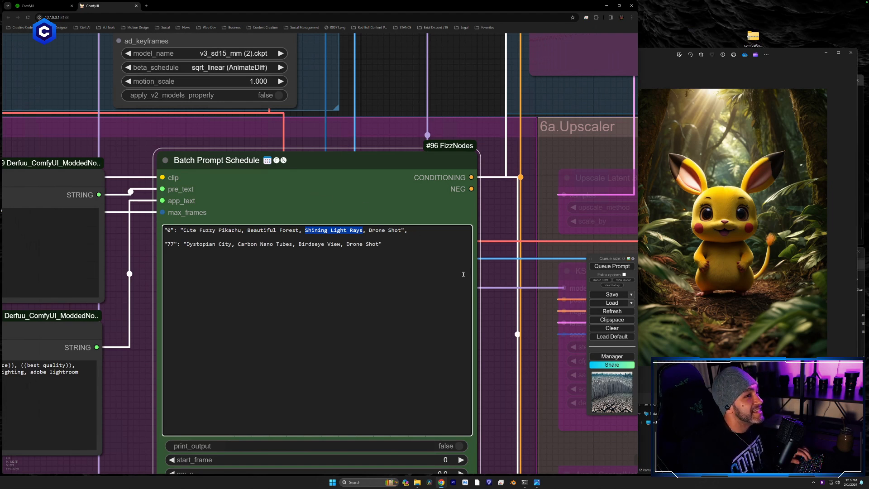
pyautogui.write('Dy')
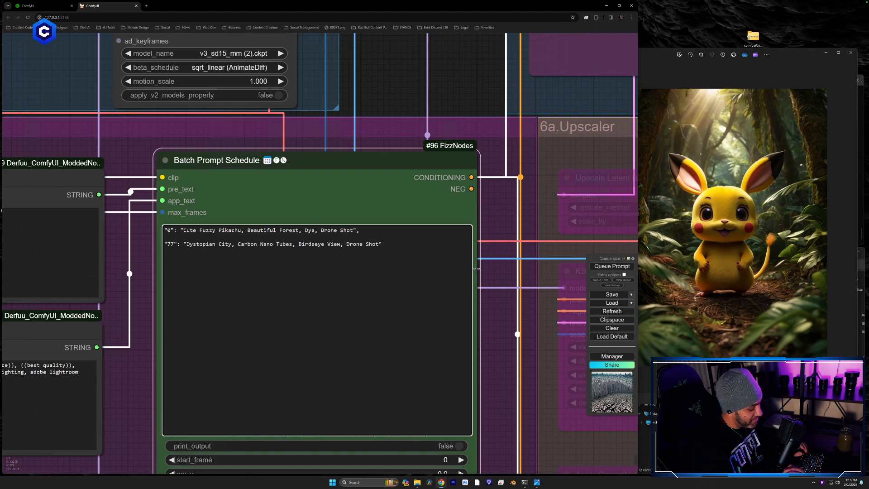
pyautogui.write('manic Li')
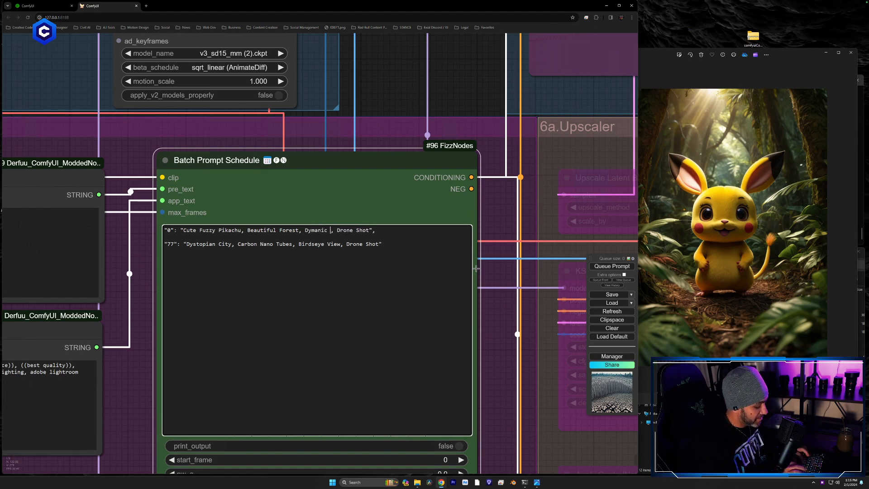
pyautogui.write('ghting')
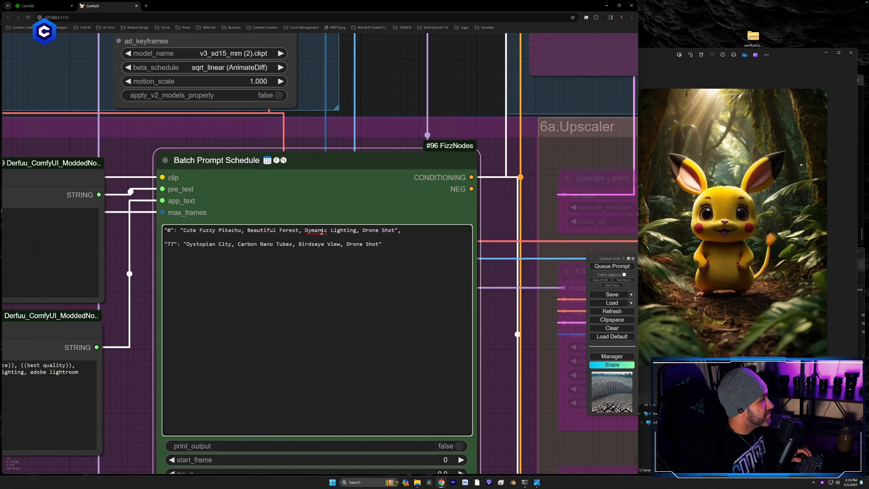
pyautogui.rightClick(322, 232)
pyautogui.click(327, 232)
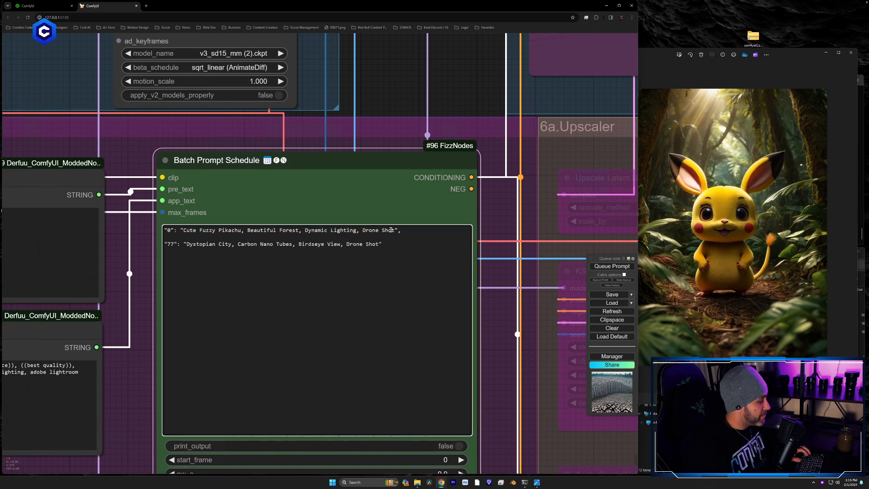
pyautogui.write('Warm')
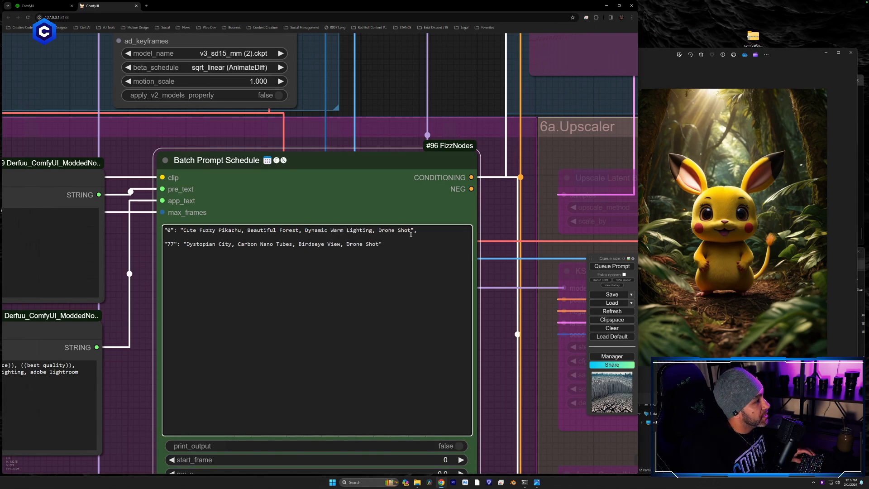
# Remove "Drone Shot" and its preceding comma from the "0" prompt, and replace the "77" prompt with a copy of that text.
pyautogui.moveTo(411, 231); pyautogui.dragTo(380, 231)
pyautogui.press('BackSpace')
pyautogui.press('BackSpace')
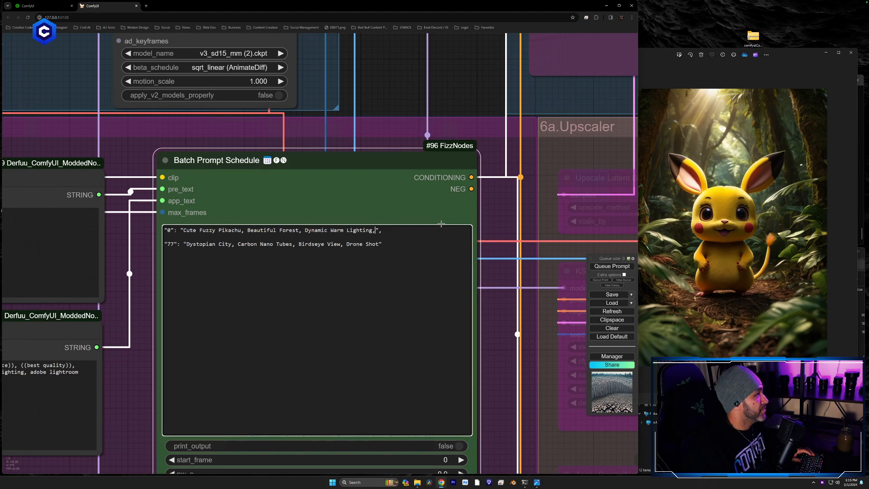
pyautogui.moveTo(372, 230); pyautogui.dragTo(184, 231)
pyautogui.hotkey('ctrl', 'c')
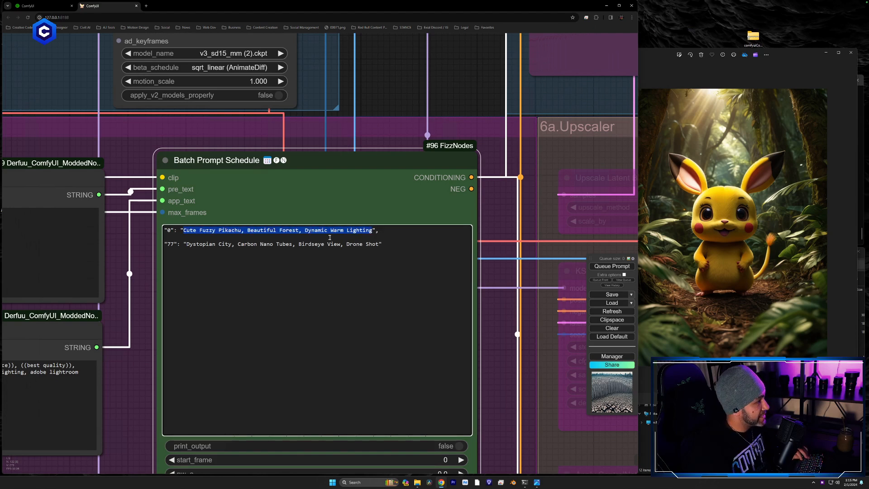
pyautogui.moveTo(379, 244); pyautogui.dragTo(187, 248)
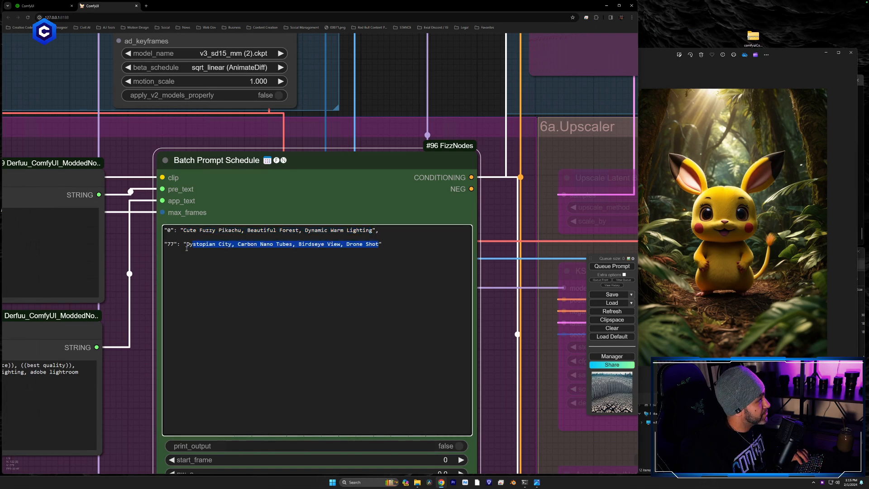
pyautogui.hotkey('ctrl', 'v')
# Queue the prompt for rendering and shift the duplicate Video Combine node slightly away from the original in the Low-Res Output area.
pyautogui.click(612, 266)
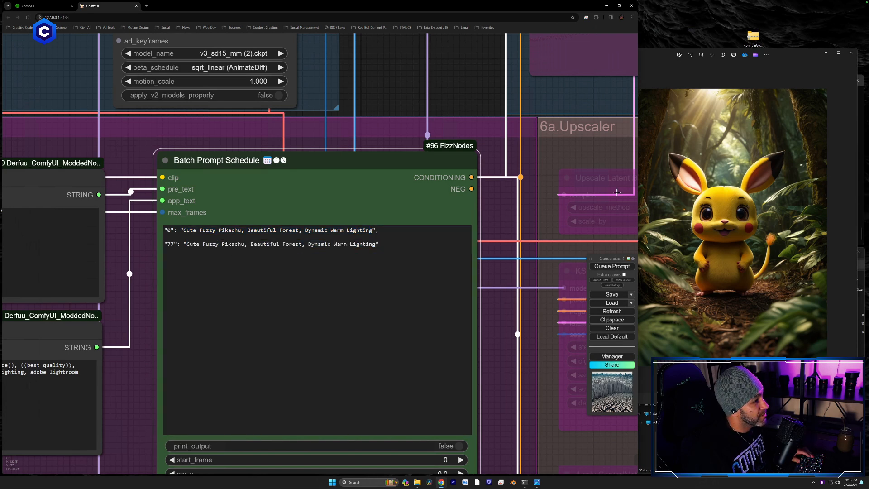
pyautogui.moveTo(573, 168); pyautogui.dragTo(120, 288)
pyautogui.moveTo(433, 237); pyautogui.dragTo(131, 425)
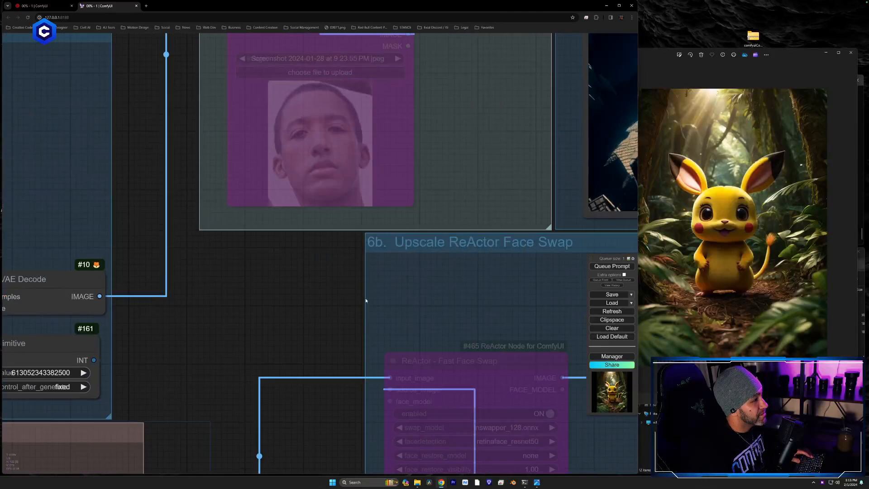
pyautogui.scroll(-7, 366, 298)
pyautogui.moveTo(437, 199); pyautogui.dragTo(161, 327)
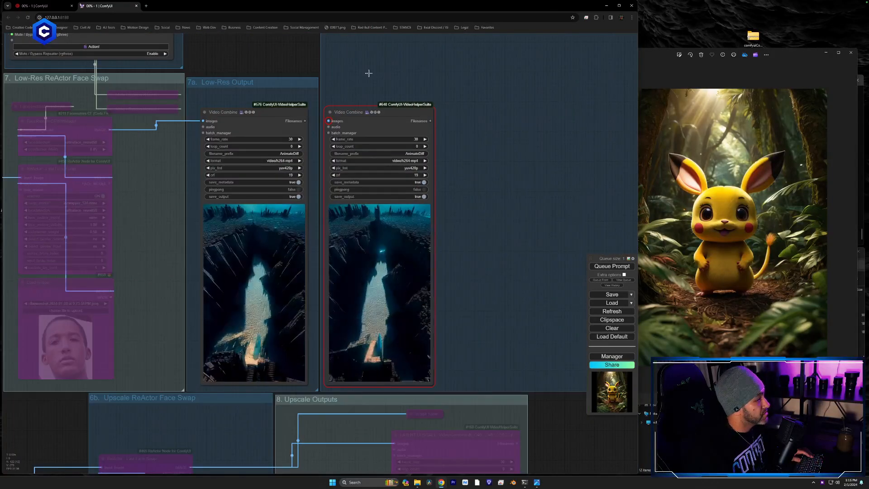
pyautogui.moveTo(354, 116); pyautogui.dragTo(357, 116)
pyautogui.click(500, 225)
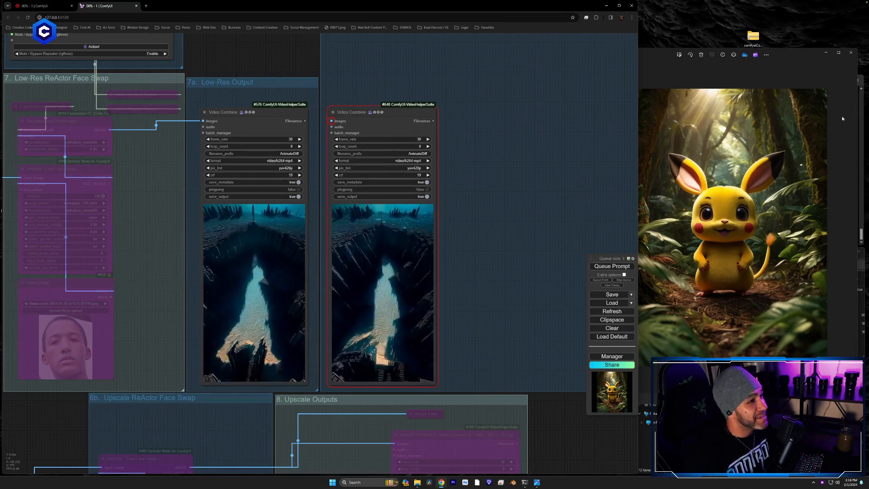
# Move the image-1.png window off the terminal and close it, keeping the two Video Combine previews in view.
pyautogui.click(819, 68)
pyautogui.moveTo(784, 53); pyautogui.dragTo(641, 37)
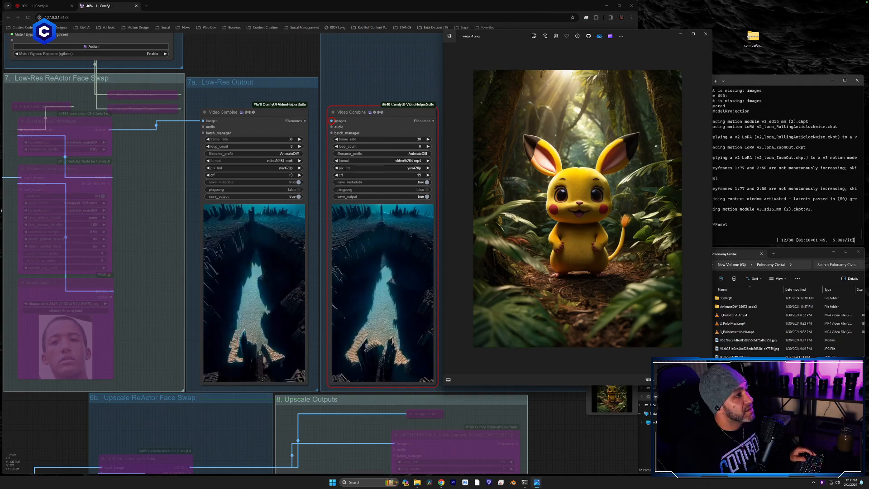
pyautogui.click(704, 34)
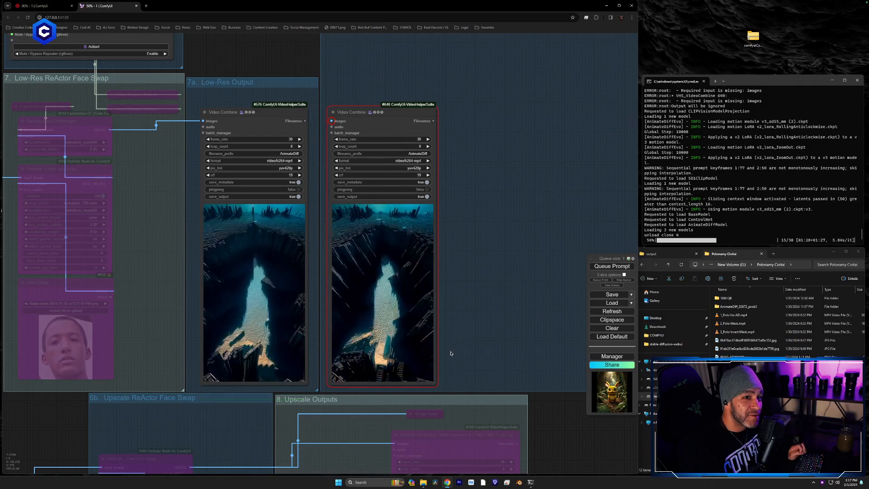
pyautogui.moveTo(487, 348); pyautogui.dragTo(528, 335)
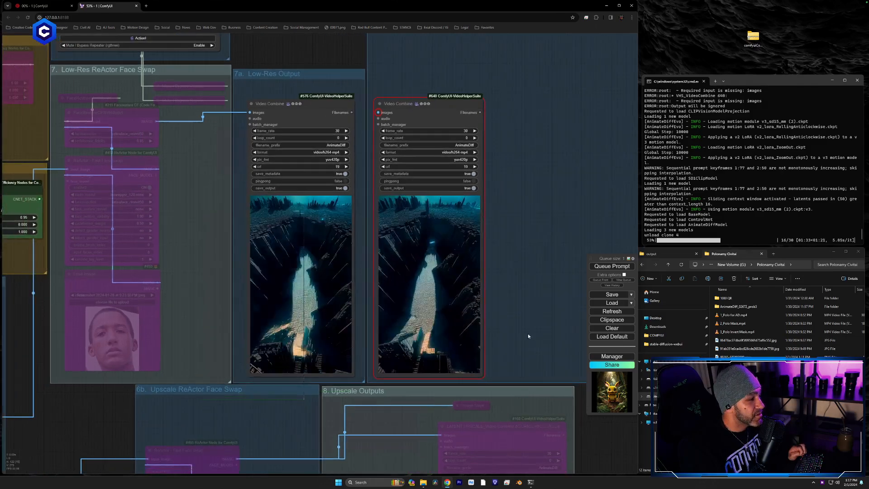
# Watch the Low-Res Output previews while the queued render runs, and compare the finished Pikachu video with the dystopian city version.
pyautogui.moveTo(176, 329); pyautogui.dragTo(534, 210)
pyautogui.moveTo(326, 253); pyautogui.dragTo(179, 218)
pyautogui.moveTo(420, 159); pyautogui.dragTo(221, 301)
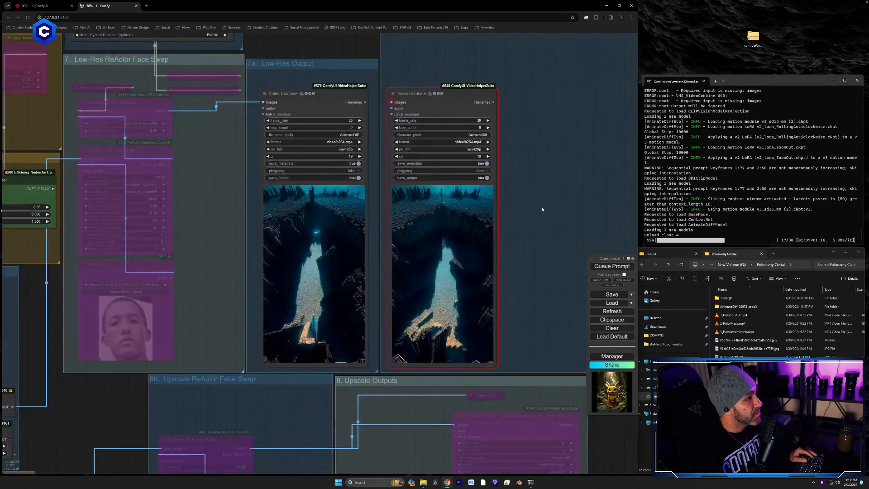
pyautogui.moveTo(542, 209); pyautogui.dragTo(524, 200)
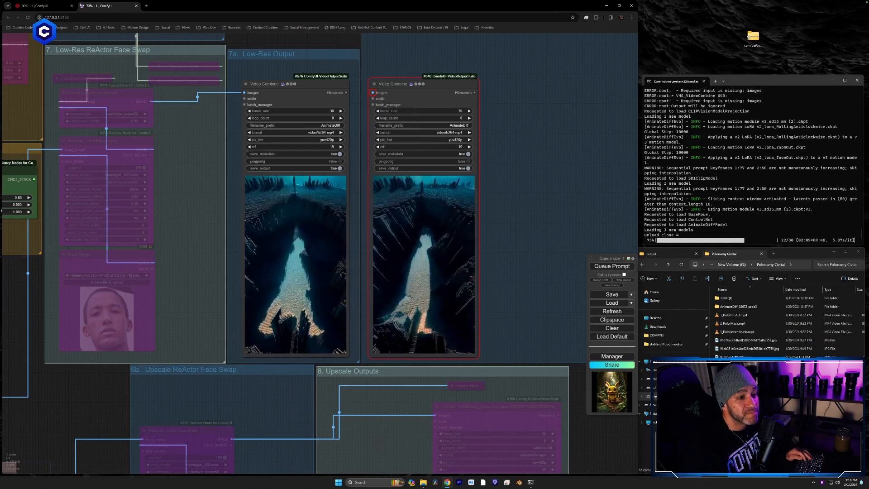
pyautogui.rightClick(736, 417)
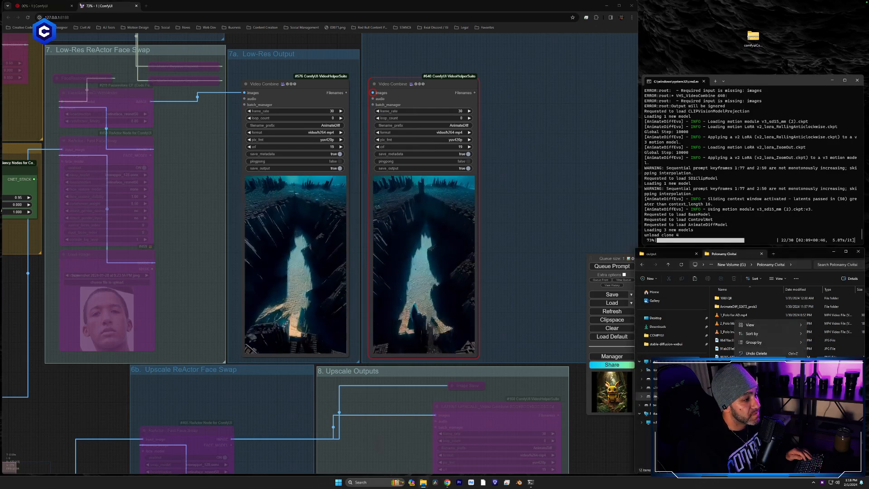
pyautogui.click(743, 411)
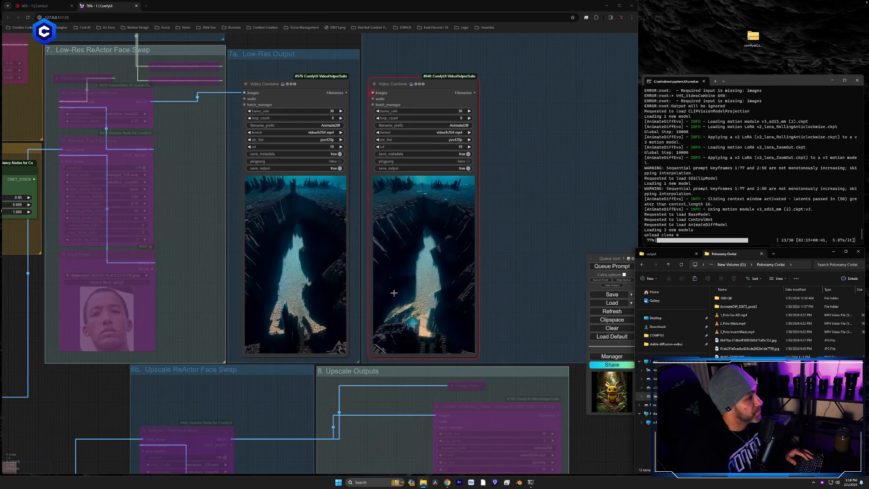
pyautogui.moveTo(542, 278); pyautogui.dragTo(546, 278)
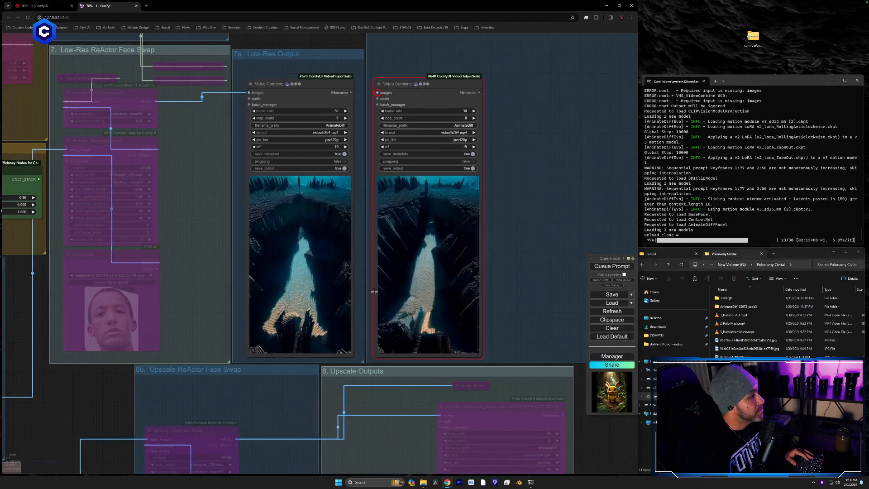
pyautogui.scroll(3, 375, 291)
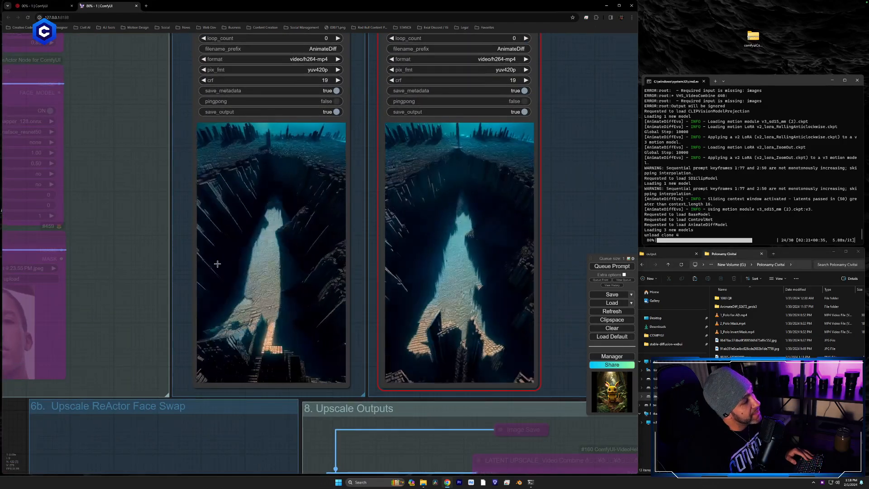
pyautogui.moveTo(137, 270); pyautogui.dragTo(181, 272)
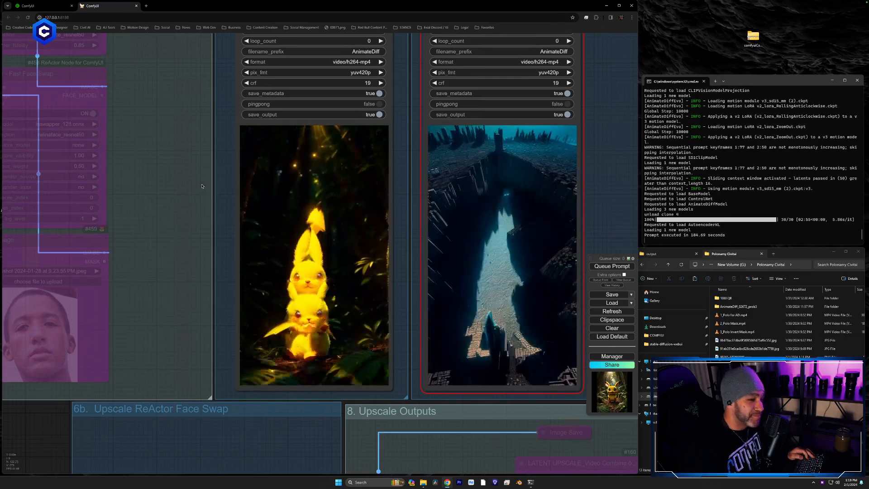
pyautogui.moveTo(170, 208); pyautogui.dragTo(96, 235)
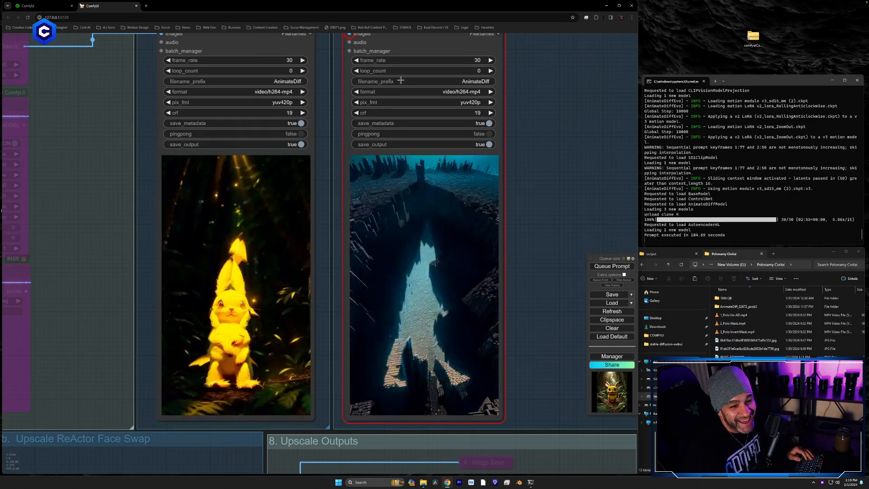
pyautogui.moveTo(383, 2)
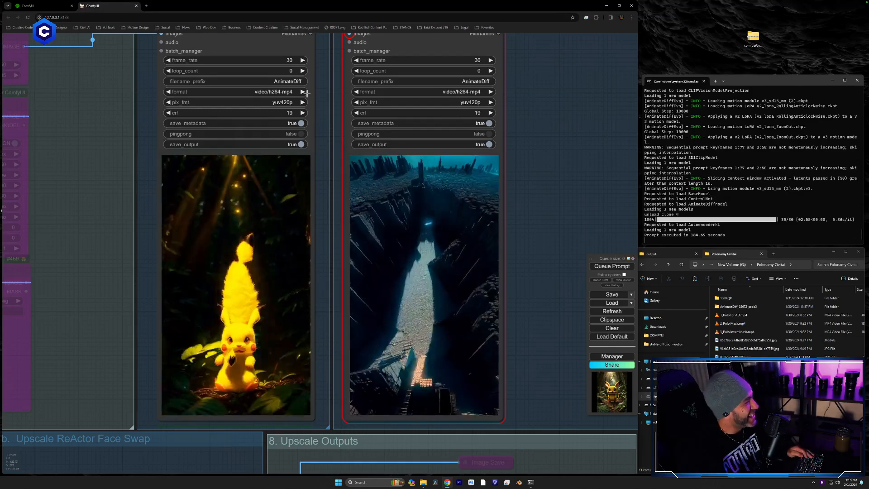
# Duplicate the original Video Combine node holding the Pikachu render and place the copy beside the dystopian city duplicate.
pyautogui.moveTo(548, 165); pyautogui.dragTo(469, 202)
pyautogui.scroll(-3, 519, 170)
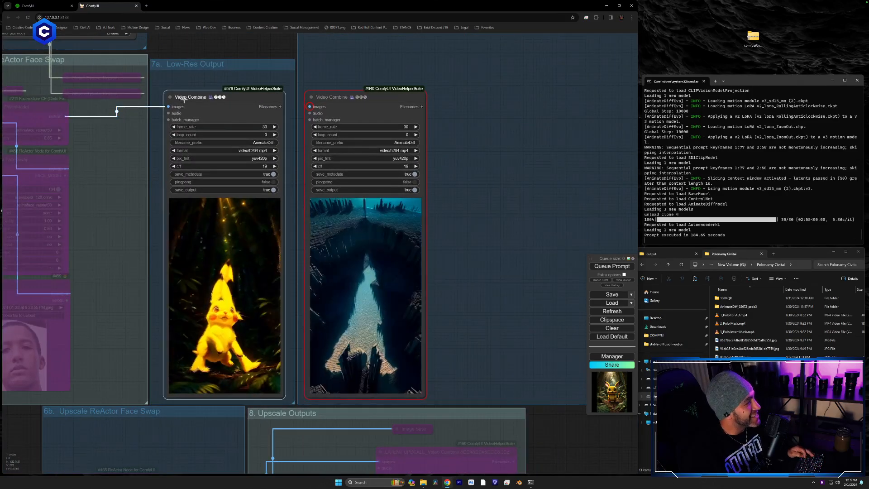
pyautogui.moveTo(180, 97)
pyautogui.keyDown('alt'); pyautogui.mouseDown()
pyautogui.moveTo(455, 91)
pyautogui.moveTo(446, 98)
pyautogui.mouseUp(); pyautogui.keyUp('alt')
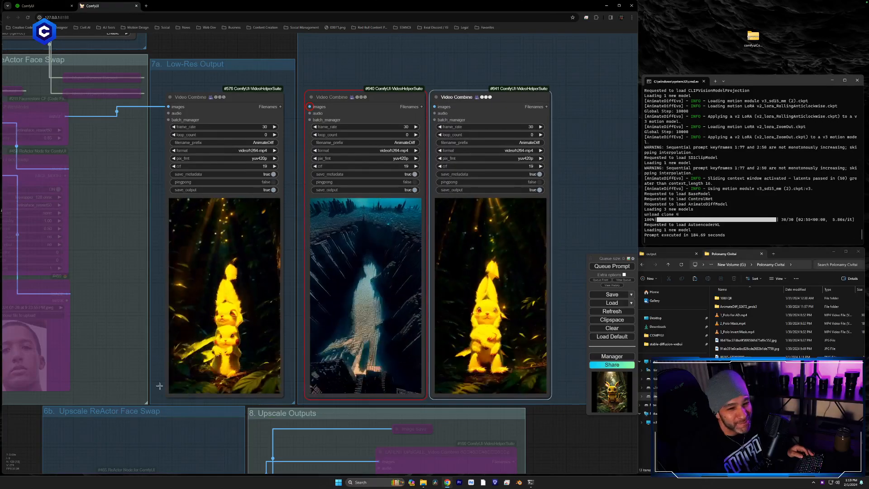
# Go to the IPAdapter reference images, then open the neon "Sleep Is for the Weak" image from the Civitai folder to check it and close it.
pyautogui.moveTo(158, 353); pyautogui.dragTo(455, 109)
pyautogui.moveTo(92, 454); pyautogui.dragTo(403, 220)
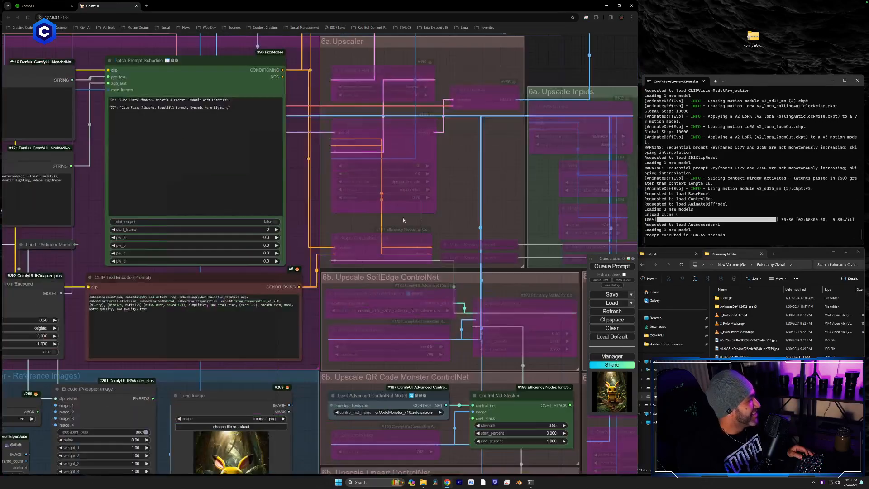
pyautogui.moveTo(304, 425)
pyautogui.mouseDown()
pyautogui.moveTo(325, 289)
pyautogui.moveTo(373, 145)
pyautogui.mouseUp()
pyautogui.moveTo(366, 382); pyautogui.dragTo(386, 270)
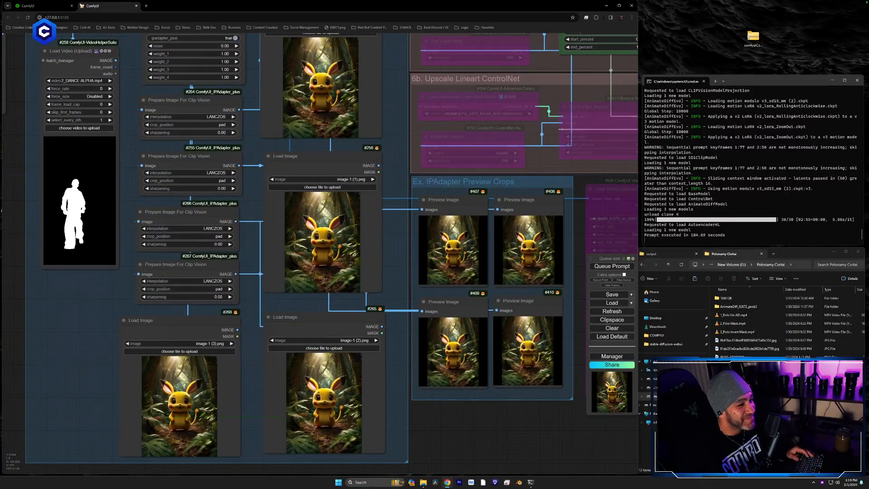
pyautogui.click(747, 416)
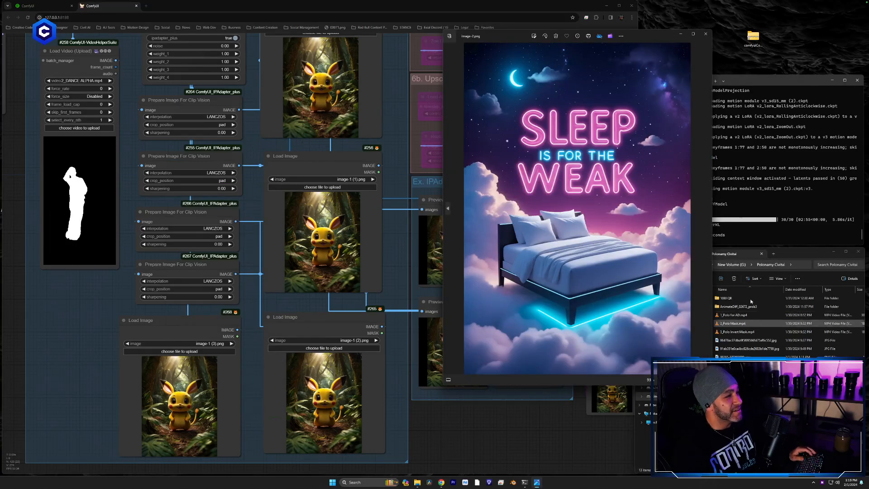
pyautogui.click(707, 34)
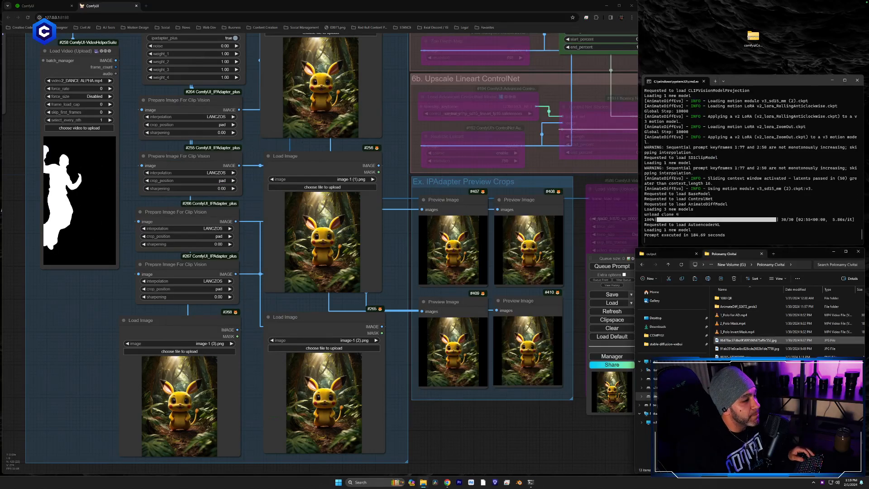
# Replace the Pikachu picture in all four IPAdapter Load Image nodes with the "Sleep Is for the Weak" image.
pyautogui.moveTo(588, 367); pyautogui.dragTo(366, 258)
pyautogui.moveTo(728, 391); pyautogui.dragTo(155, 414)
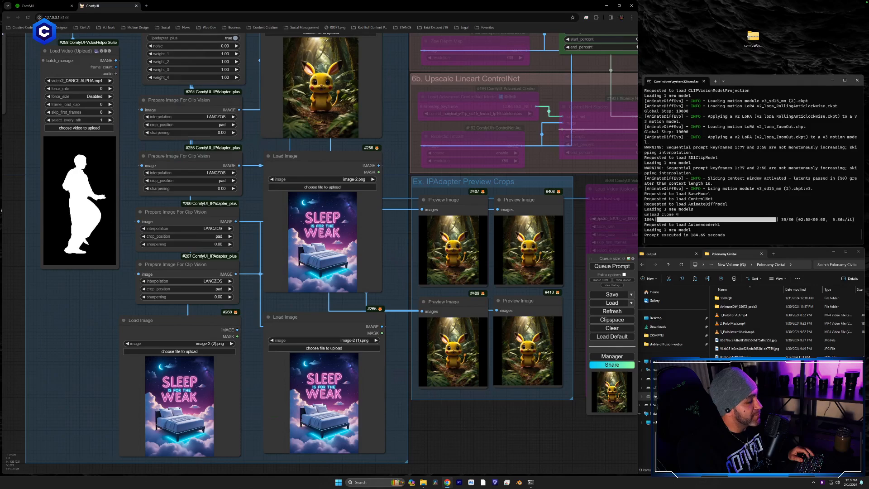
pyautogui.moveTo(729, 391); pyautogui.dragTo(328, 137)
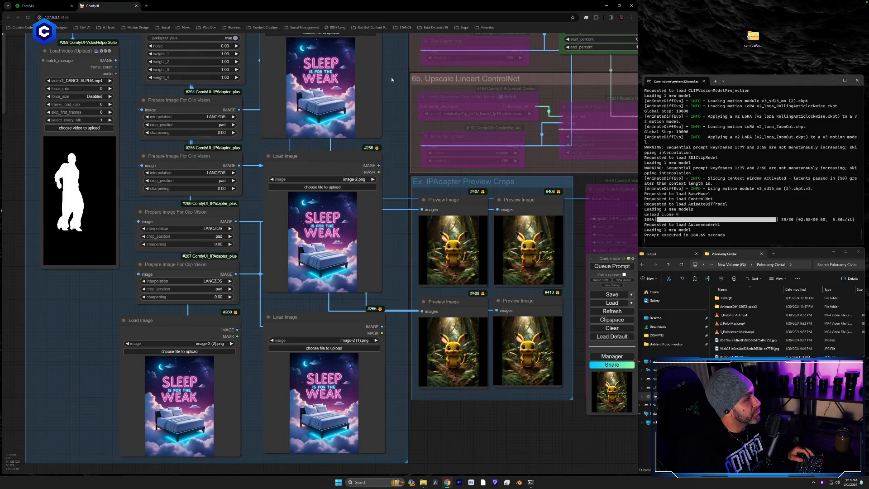
# Return to the Batch Prompt Schedule node and open the "Sleep Is for the Weak" image, keeping it visible beside the prompt text.
pyautogui.moveTo(391, 77); pyautogui.dragTo(356, 439)
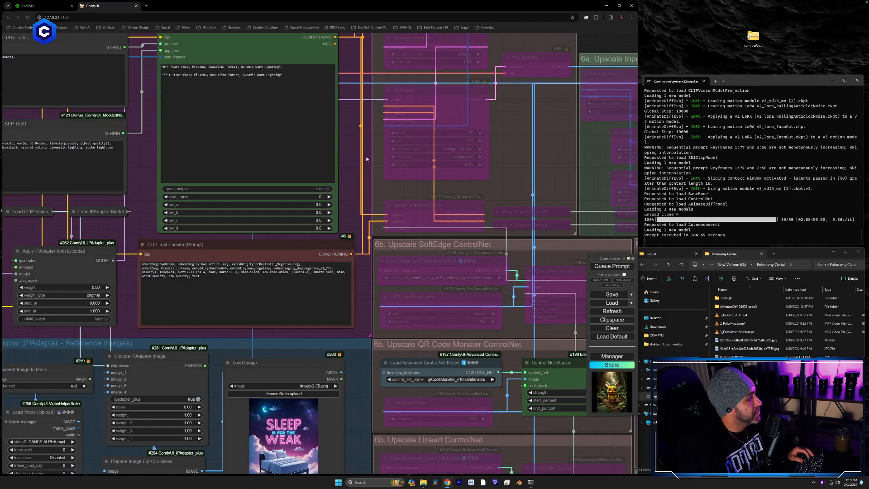
pyautogui.moveTo(357, 91); pyautogui.dragTo(455, 378)
pyautogui.scroll(6, 455, 378)
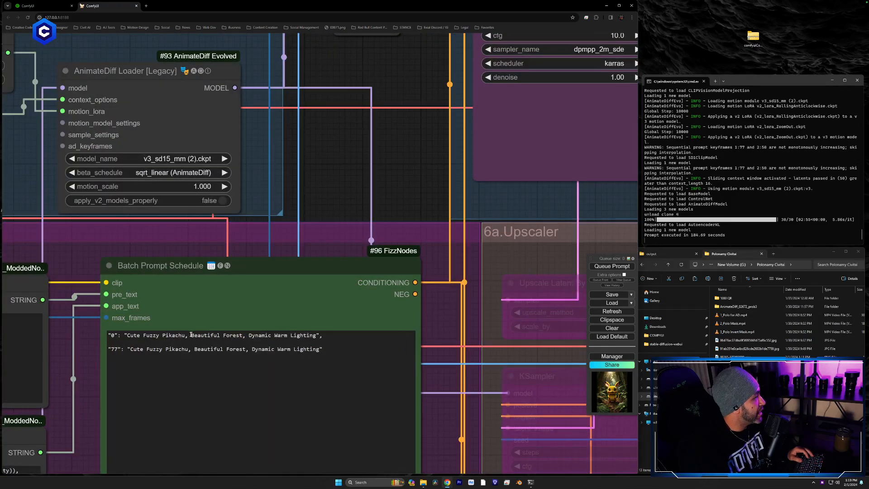
pyautogui.moveTo(186, 336); pyautogui.dragTo(179, 336)
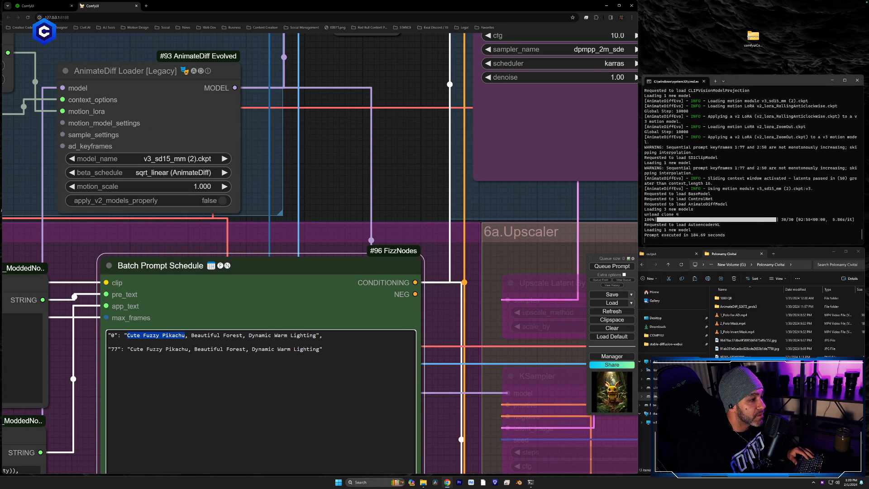
pyautogui.doubleClick(735, 395)
pyautogui.moveTo(531, 45); pyautogui.dragTo(632, 51)
# Replace "Cute Fuzzy Pikachu" in the "0" prompt with "Sleep is for the weak".
pyautogui.click(186, 336)
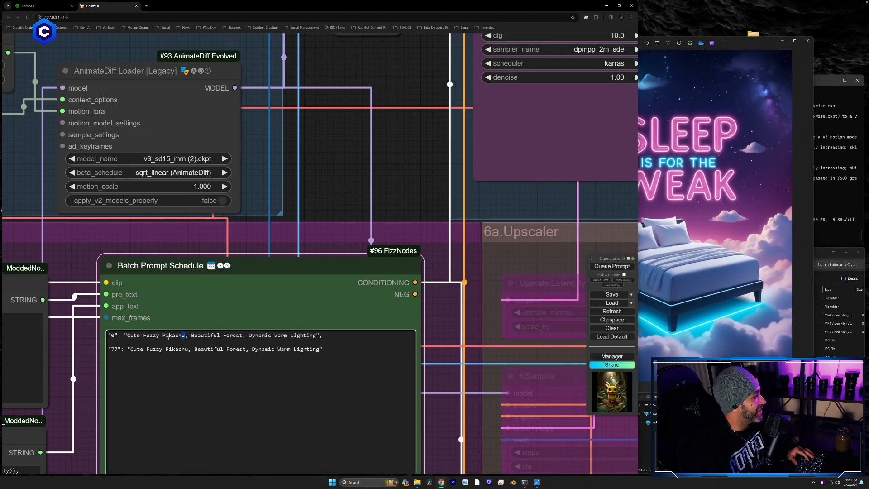
pyautogui.moveTo(186, 336); pyautogui.dragTo(127, 336)
pyautogui.write('Sleep if')
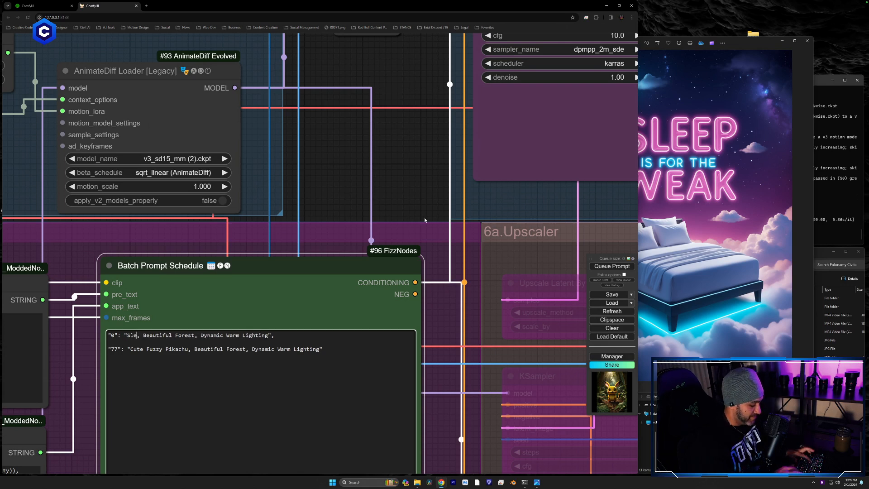
pyautogui.press('BackSpace')
pyautogui.press('BackSpace')
pyautogui.press('BackSpace')
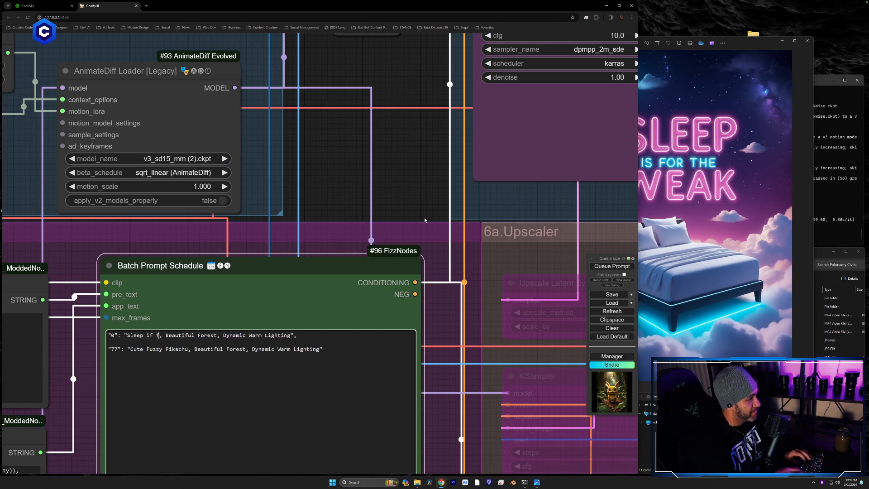
pyautogui.write('is for the wee')
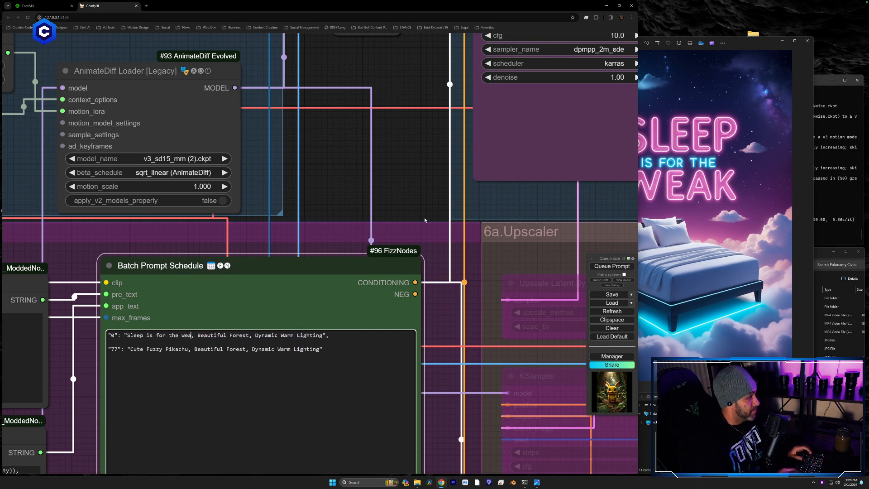
pyautogui.write('k')
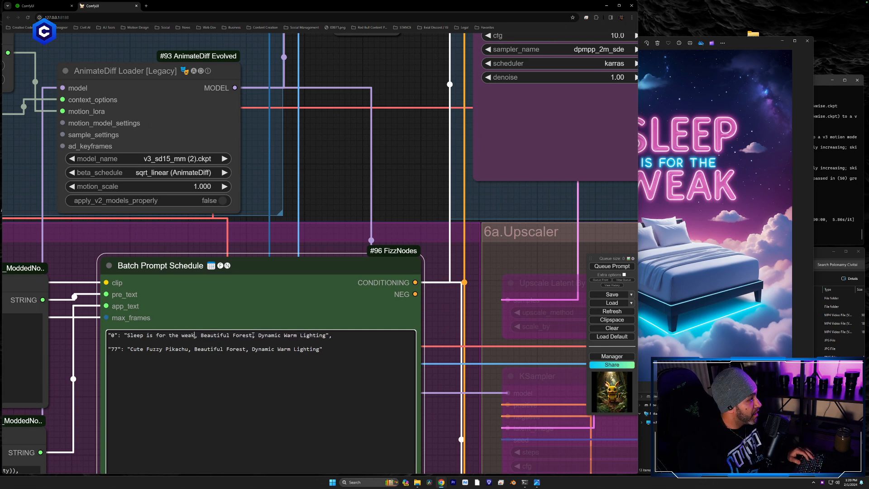
# Replace "Beautiful Forest" in the "0" prompt with "Comfy Bed floating on Fluffy Clouds".
pyautogui.moveTo(253, 335); pyautogui.dragTo(201, 336)
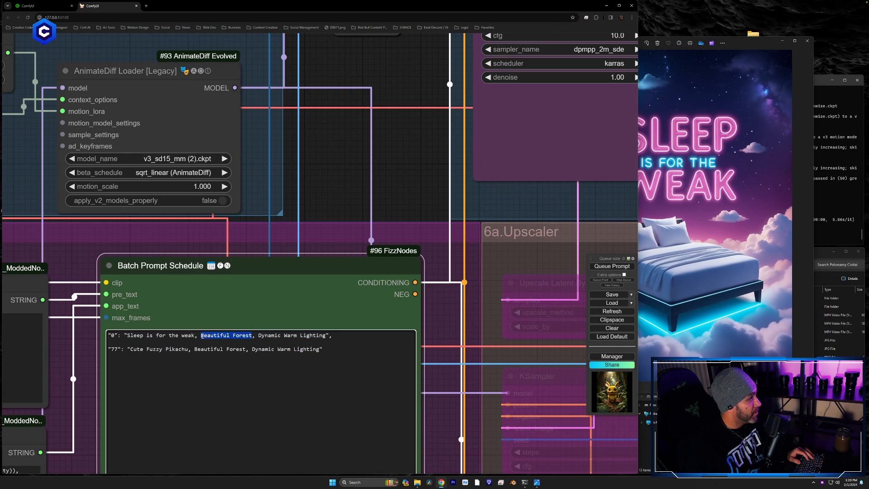
pyautogui.write('Comf')
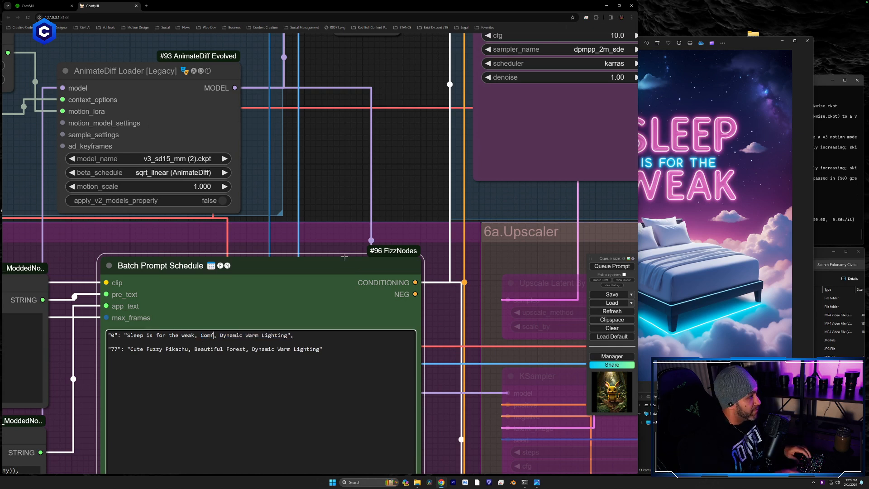
pyautogui.write('y ')
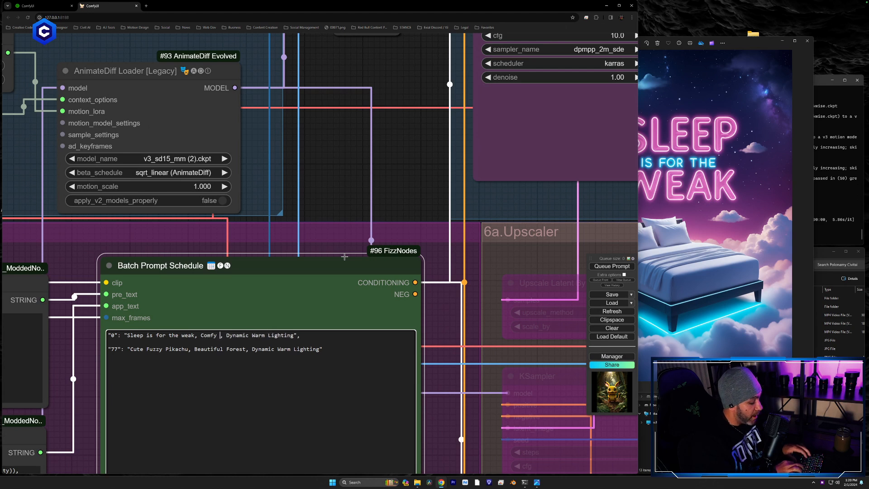
pyautogui.write('Bed')
pyautogui.write(' floating o')
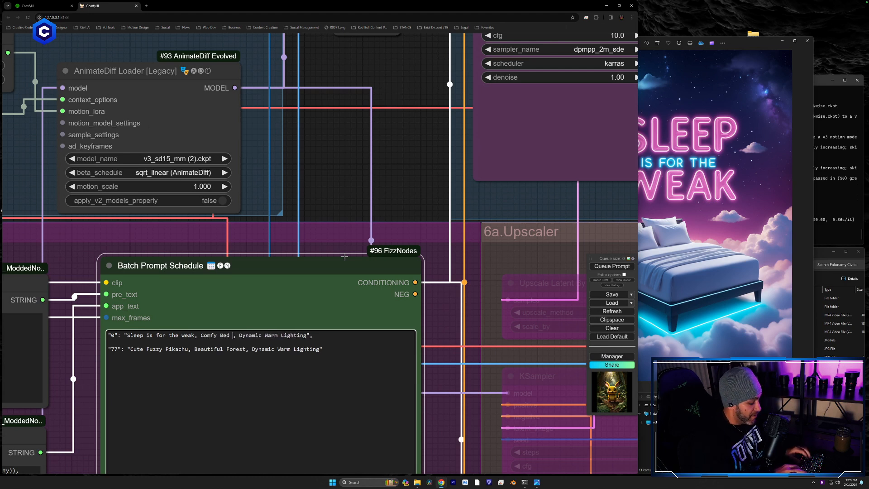
pyautogui.write('n ')
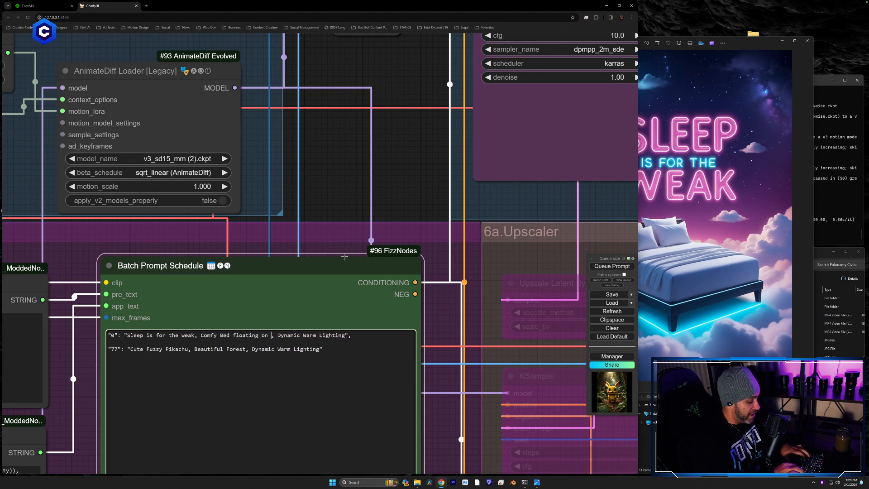
pyautogui.write('Fluffy cloud')
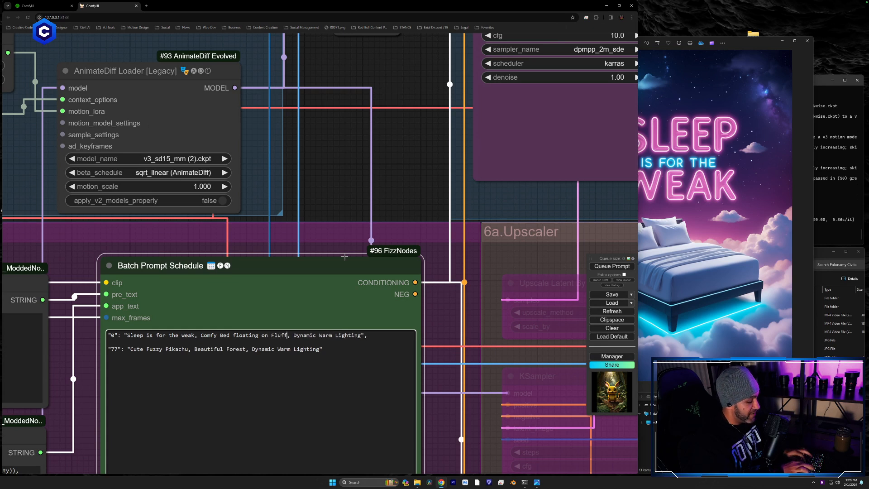
pyautogui.write('s')
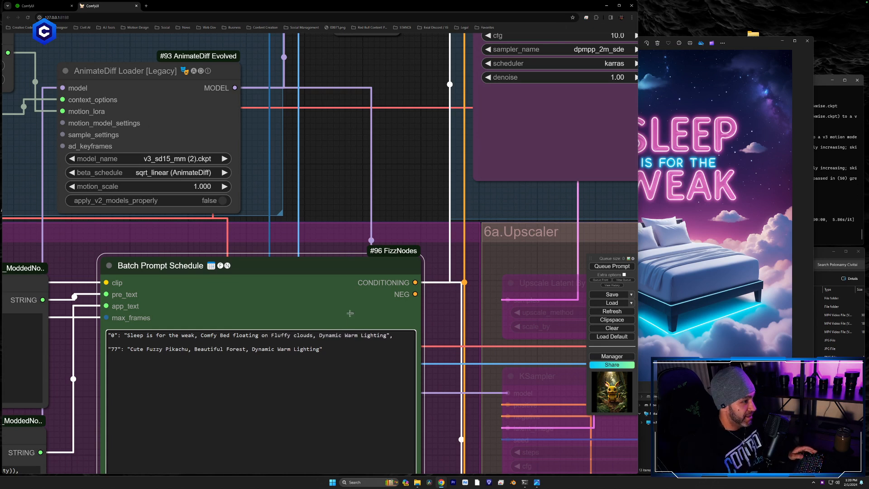
pyautogui.click(298, 337)
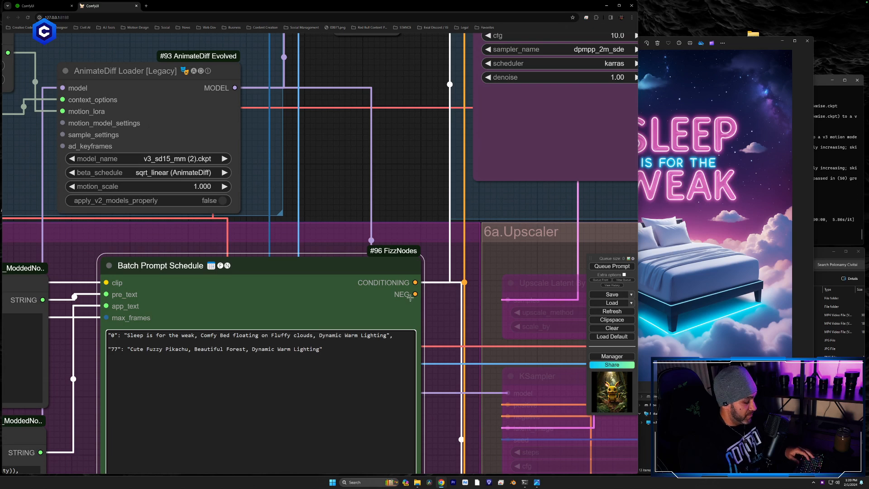
pyautogui.press('BackSpace')
pyautogui.write('C')
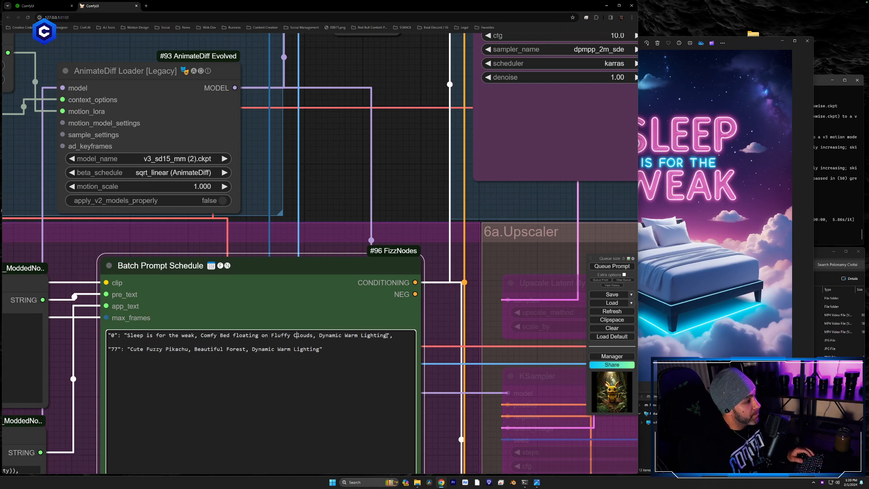
# Replace "Dynamic Warm Lighting" in the "0" prompt with "Vaporwave Color Scheme".
pyautogui.moveTo(387, 336); pyautogui.dragTo(321, 338)
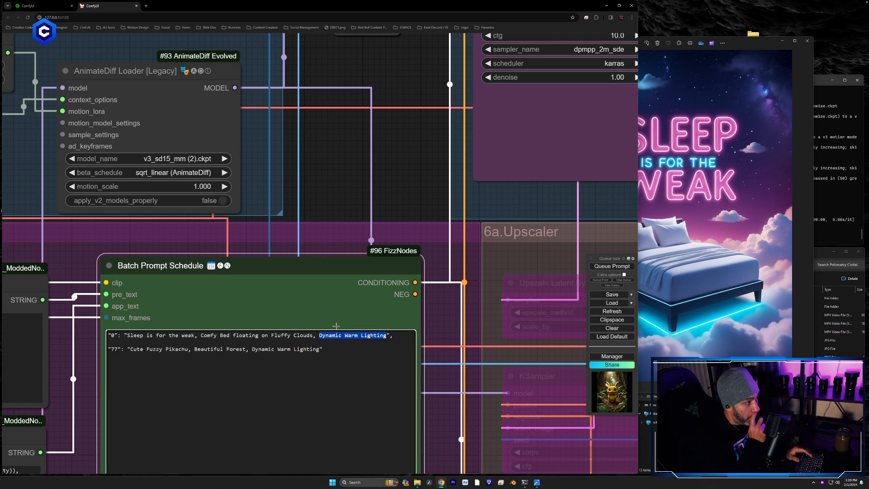
pyautogui.write('Vaporwav')
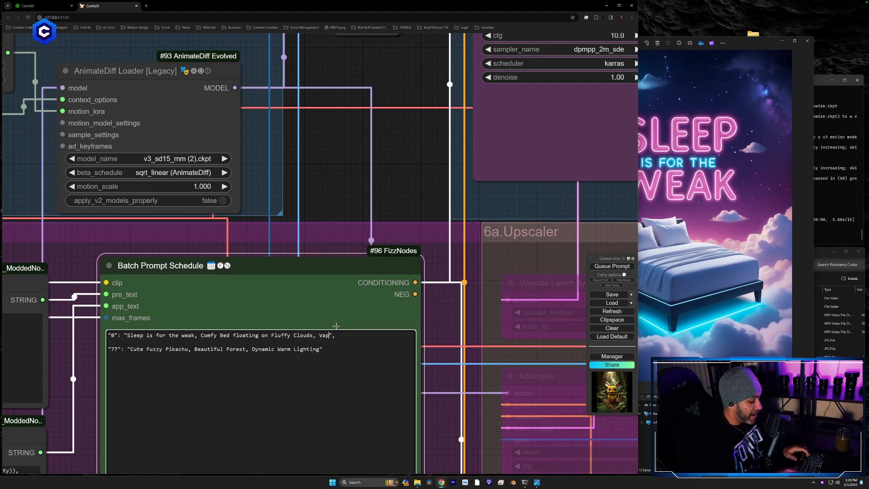
pyautogui.write('e Col')
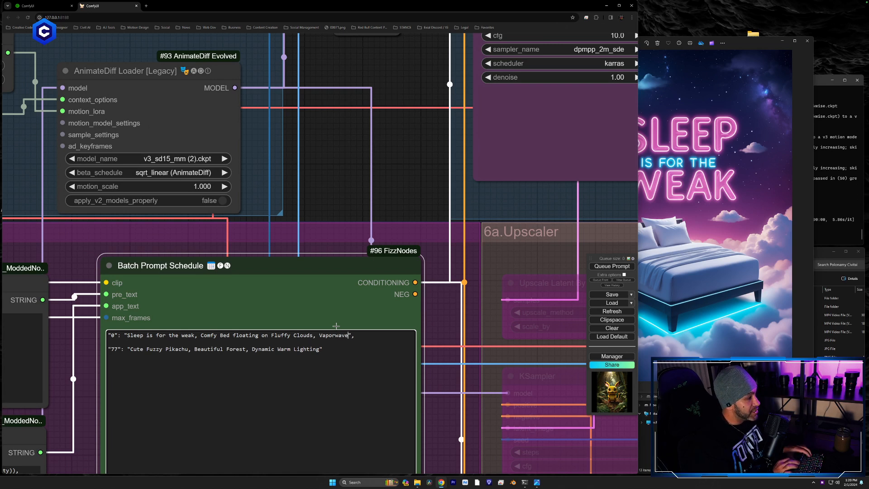
pyautogui.write('or Scheme')
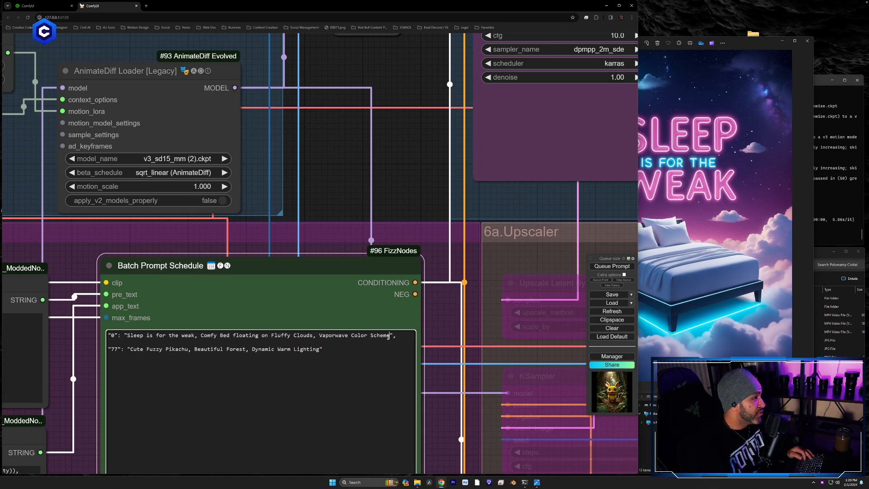
# Copy the full "0" prompt text over the Pikachu text in the "77" prompt.
pyautogui.moveTo(391, 336); pyautogui.dragTo(128, 336)
pyautogui.hotkey('ctrl', 'c')
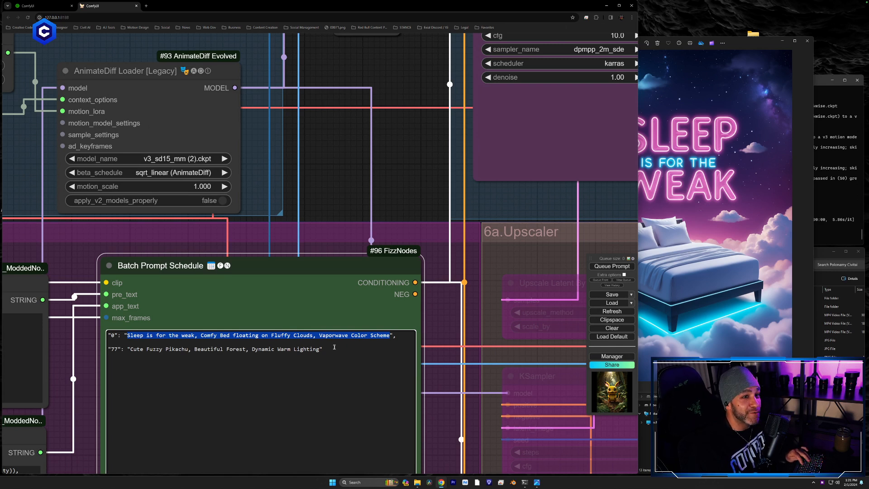
pyautogui.moveTo(320, 349); pyautogui.dragTo(137, 349)
pyautogui.moveTo(79, 361); pyautogui.dragTo(119, 353)
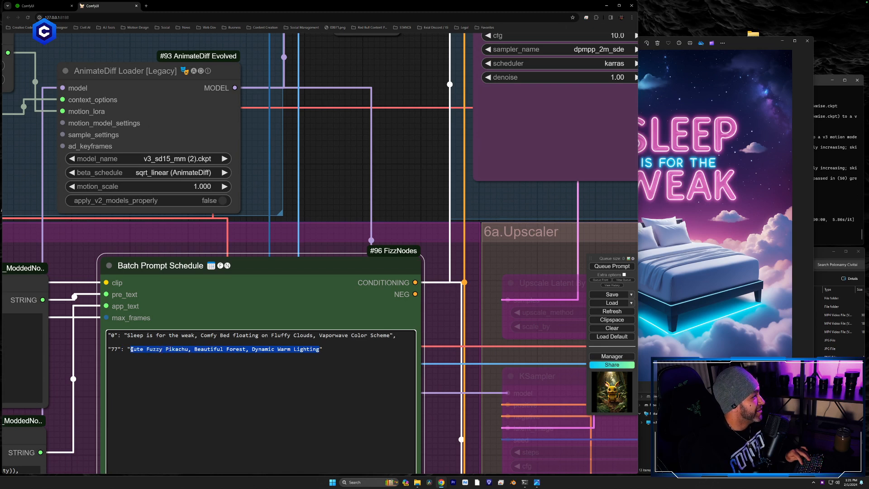
pyautogui.hotkey('ctrl', 'v')
# Queue the render, close the "Sleep Is for the Weak" image and bring the Low-Res Output previews into view.
pyautogui.scroll(-7, 401, 200)
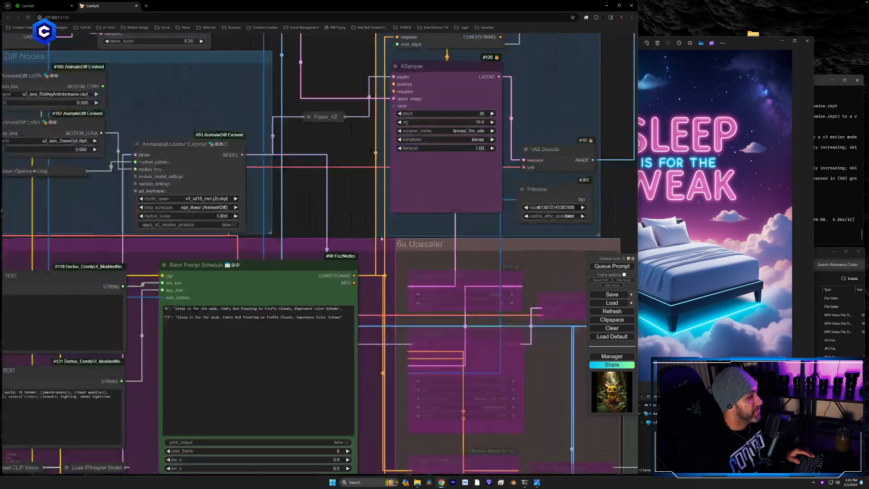
pyautogui.moveTo(566, 259); pyautogui.dragTo(356, 301)
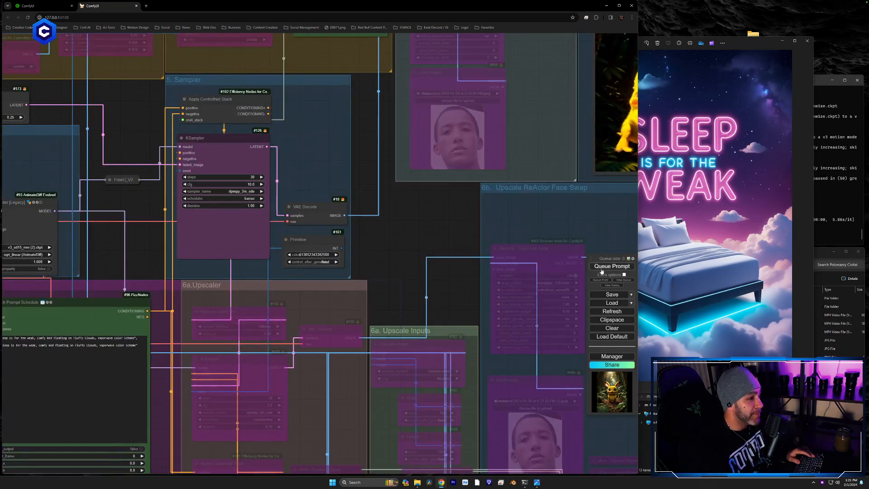
pyautogui.click(602, 267)
pyautogui.moveTo(622, 233); pyautogui.dragTo(310, 269)
pyautogui.click(757, 43)
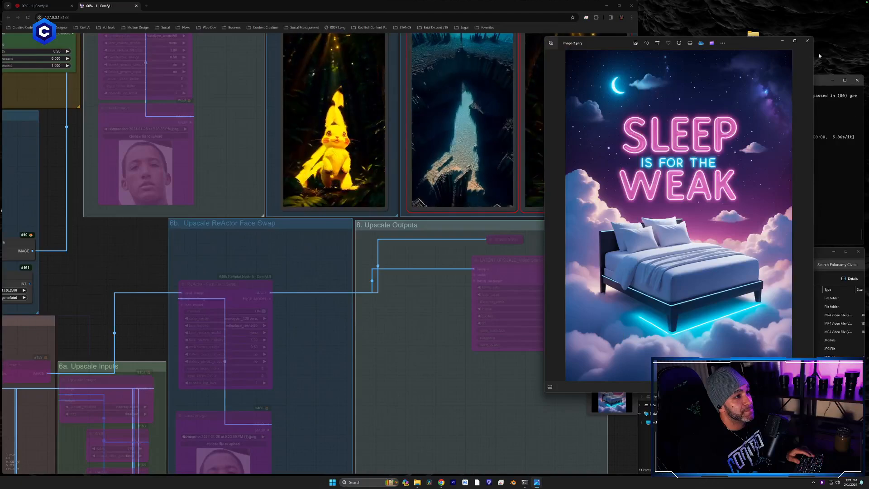
pyautogui.click(809, 43)
pyautogui.moveTo(445, 252); pyautogui.dragTo(306, 420)
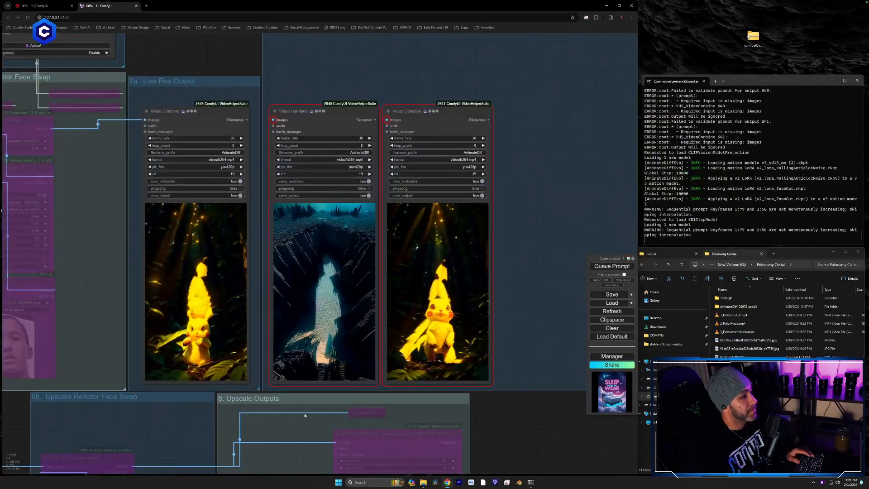
pyautogui.moveTo(548, 278)
pyautogui.mouseDown()
pyautogui.moveTo(428, 269)
pyautogui.moveTo(545, 294)
pyautogui.mouseUp()
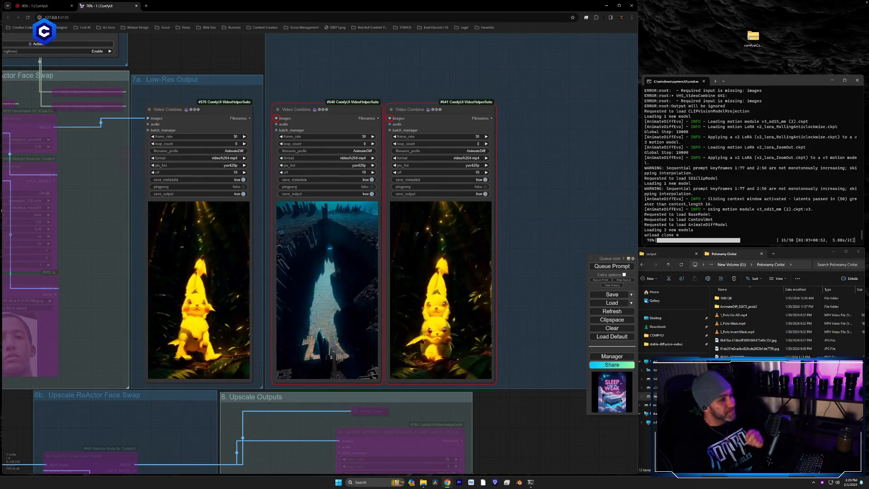
pyautogui.moveTo(539, 213); pyautogui.dragTo(675, 77)
pyautogui.moveTo(150, 381); pyautogui.dragTo(473, 72)
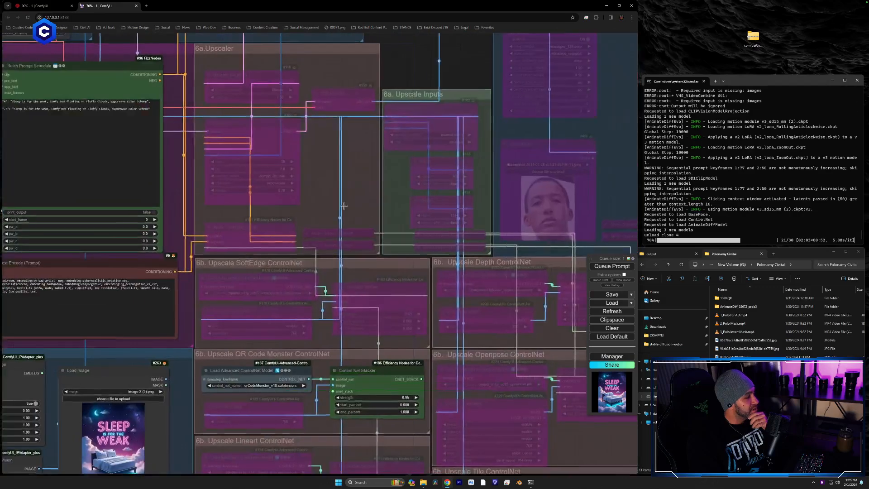
pyautogui.moveTo(161, 422); pyautogui.dragTo(64, 446)
pyautogui.moveTo(420, 223); pyautogui.dragTo(255, 371)
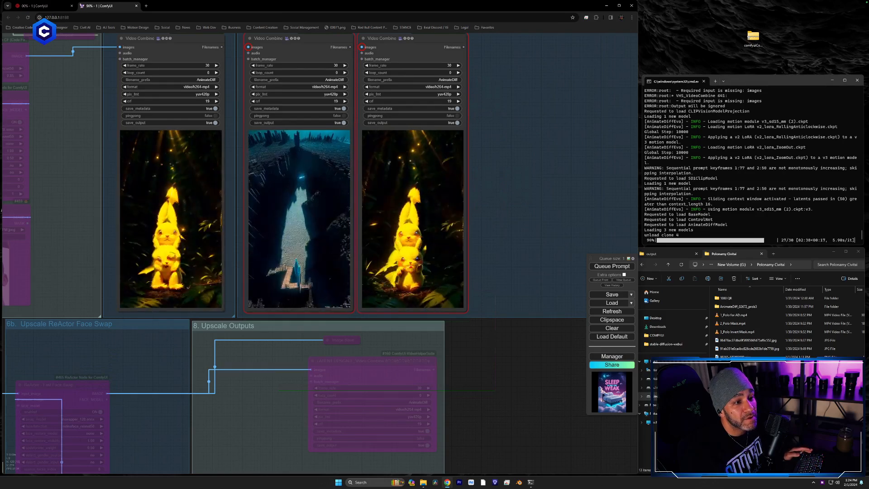
# Open the Parthenon and Roman Colosseum pictures from the file folder, compare them, and close both.
pyautogui.rightClick(727, 426)
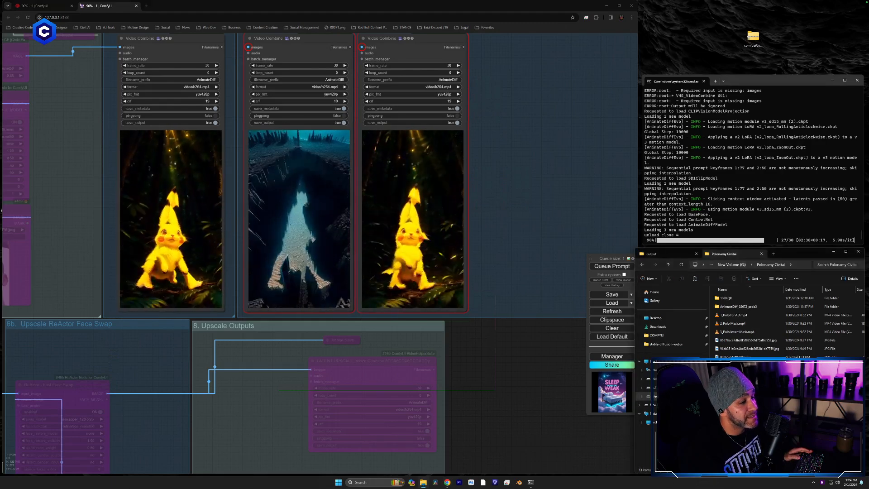
pyautogui.click(734, 420)
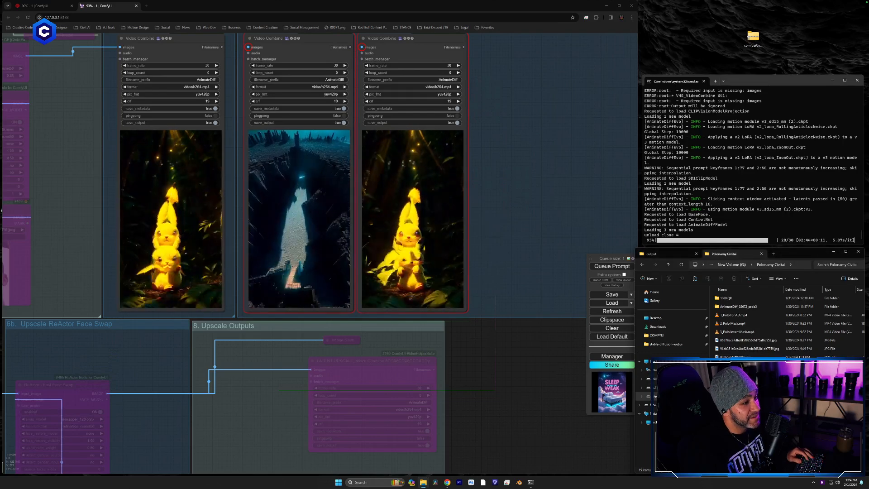
pyautogui.doubleClick(738, 407)
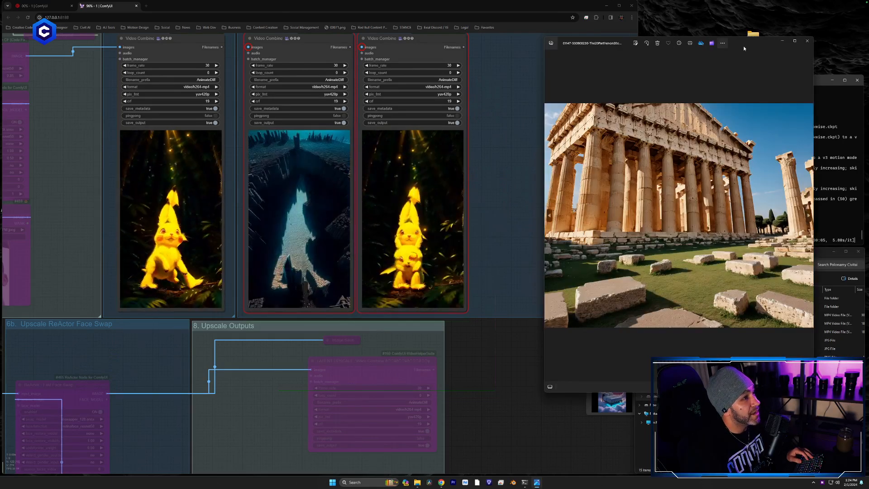
pyautogui.moveTo(744, 45); pyautogui.dragTo(681, 39)
pyautogui.doubleClick(730, 316)
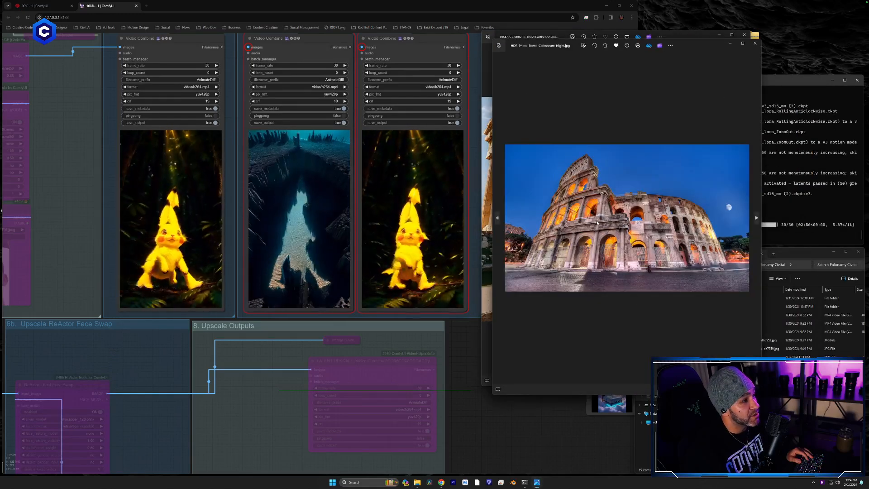
pyautogui.click(755, 43)
pyautogui.click(745, 37)
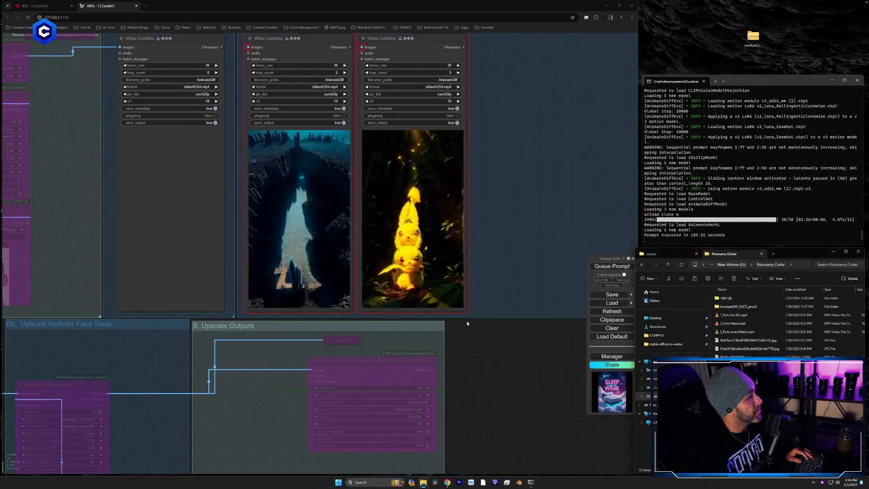
# Inspect the new low-res "Sleep is for the weak" render and place a copy of its Video Combine node beside the Pikachu one.
pyautogui.moveTo(95, 215); pyautogui.dragTo(131, 292)
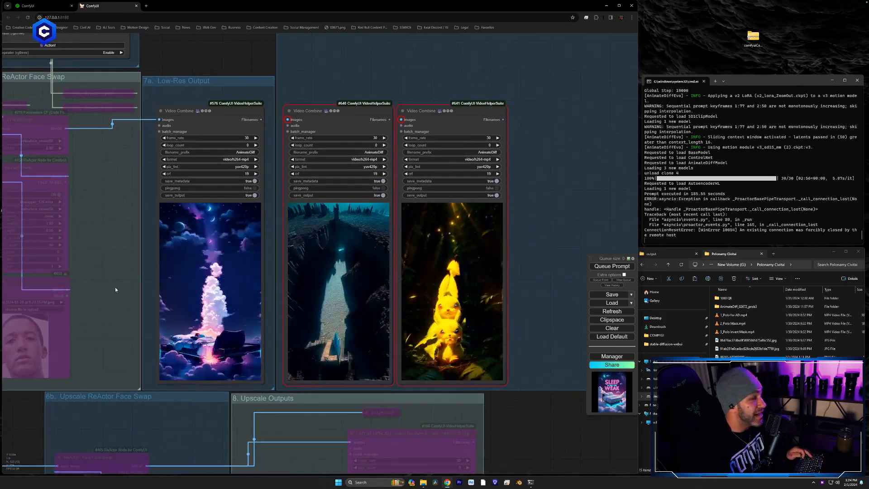
pyautogui.click(198, 129)
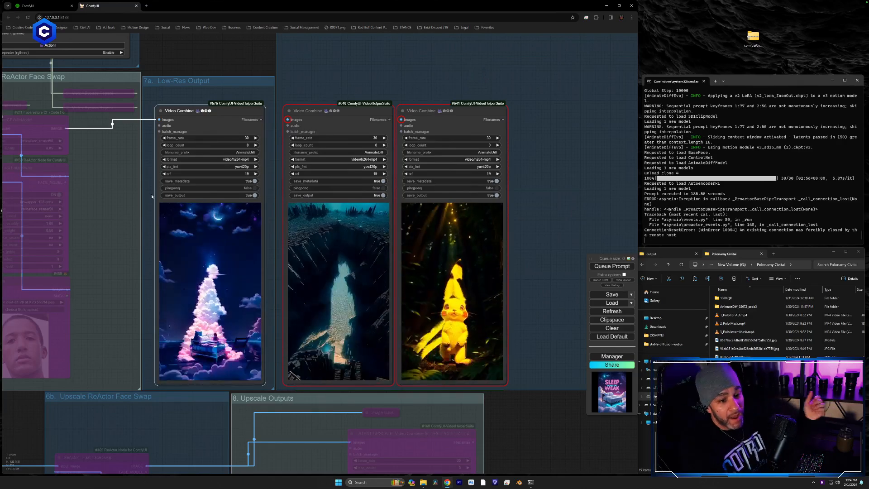
pyautogui.scroll(5, 150, 199)
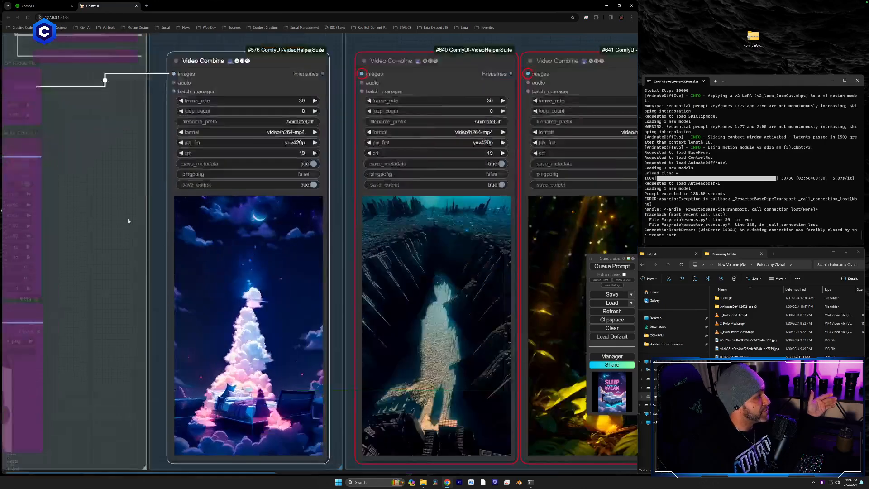
pyautogui.moveTo(117, 206); pyautogui.dragTo(111, 205)
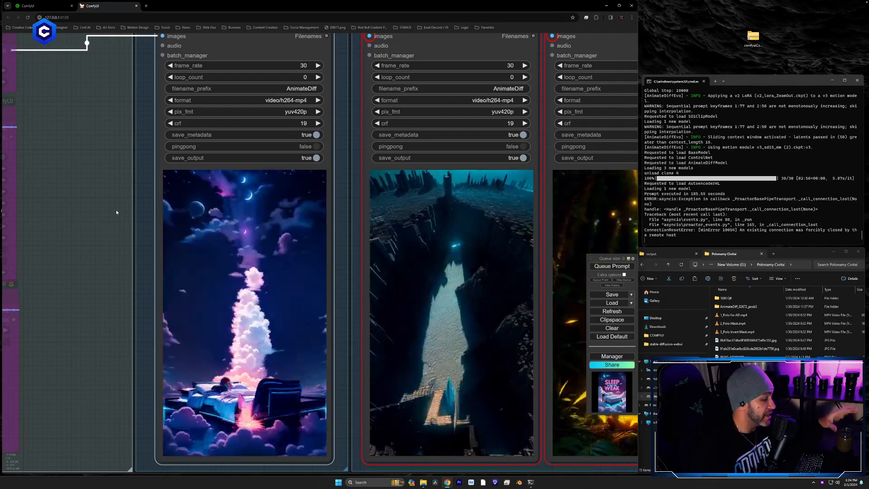
pyautogui.scroll(-1, 116, 210)
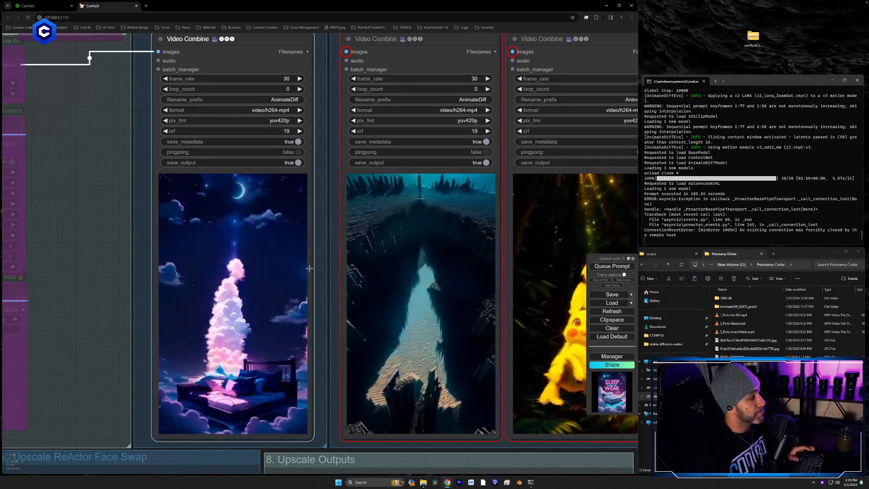
pyautogui.scroll(-4, 303, 273)
pyautogui.moveTo(204, 249); pyautogui.dragTo(154, 252)
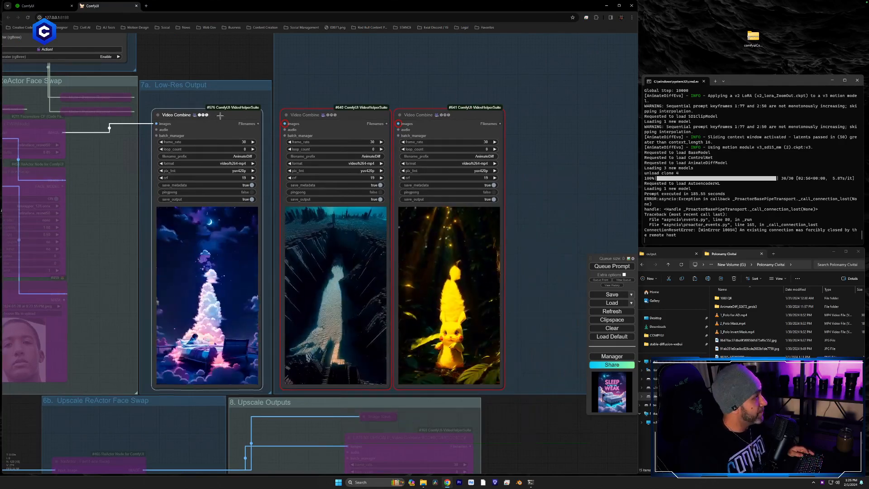
pyautogui.moveTo(214, 118); pyautogui.dragTo(565, 115)
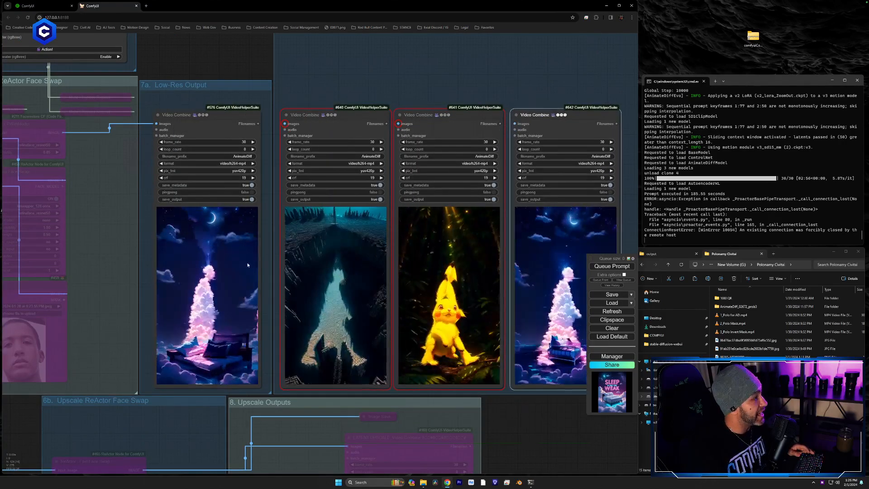
# Replace the "Sleep Is for the Weak" image in all four IPAdapter Load Image nodes with the night photo of the Roman Colosseum.
pyautogui.moveTo(100, 365); pyautogui.dragTo(164, 238)
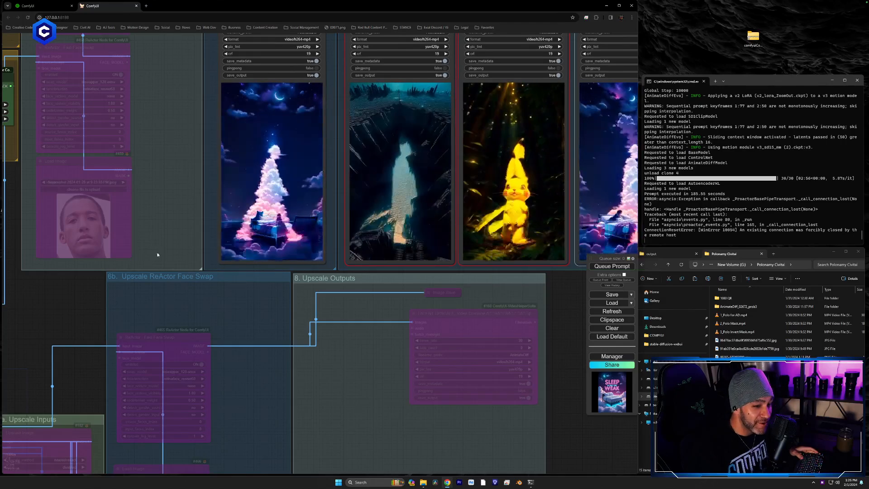
pyautogui.moveTo(68, 380); pyautogui.dragTo(376, 62)
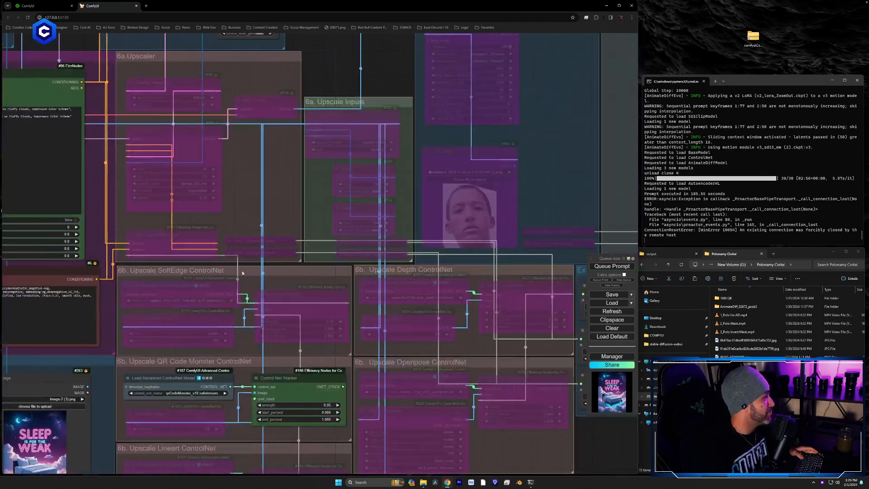
pyautogui.moveTo(113, 384); pyautogui.dragTo(338, 38)
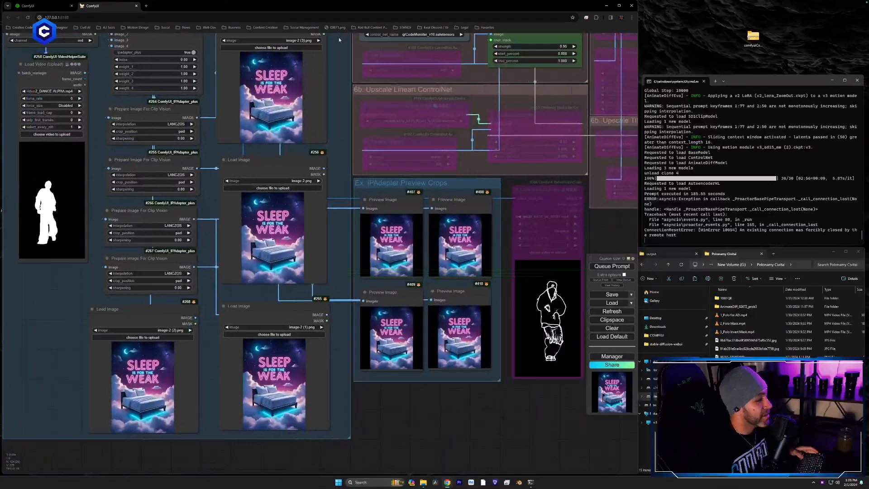
pyautogui.hotkey('alt', 'Tab')
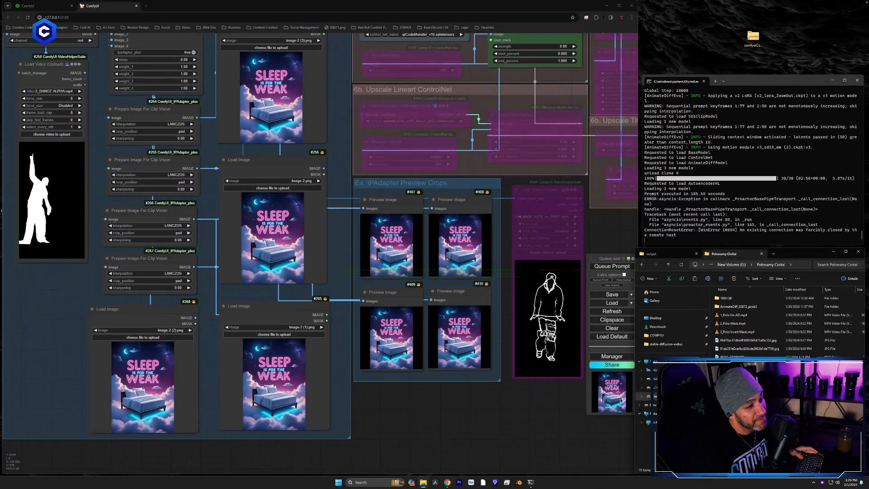
pyautogui.moveTo(331, 155); pyautogui.dragTo(290, 93)
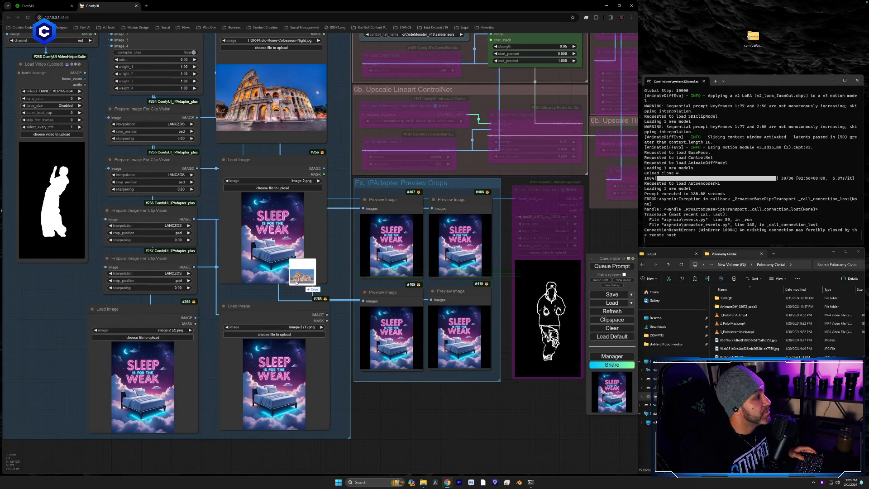
pyautogui.moveTo(291, 263); pyautogui.dragTo(291, 263)
pyautogui.moveTo(550, 303); pyautogui.dragTo(304, 385)
pyautogui.moveTo(550, 292); pyautogui.dragTo(161, 390)
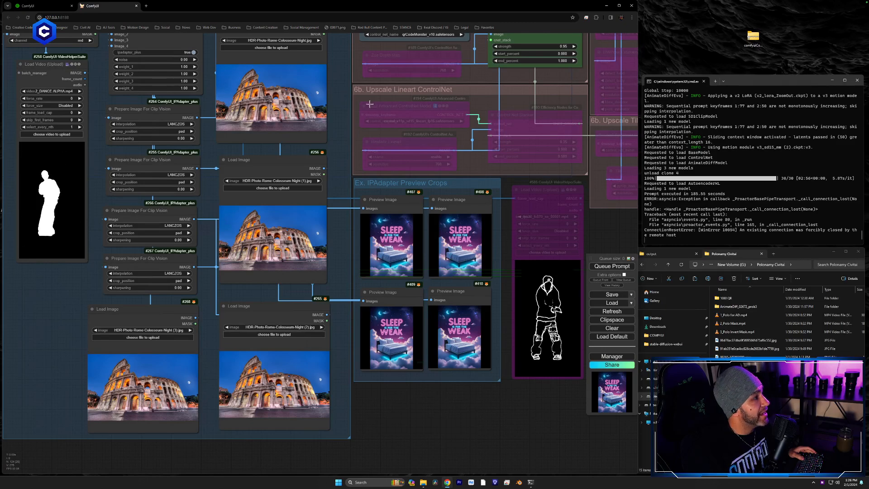
# Replace "Sleep is for the weak" with "Roman Colosseum" in the frame 0 prompt of the Batch Prompt Schedule node.
pyautogui.moveTo(343, 82); pyautogui.dragTo(565, 446)
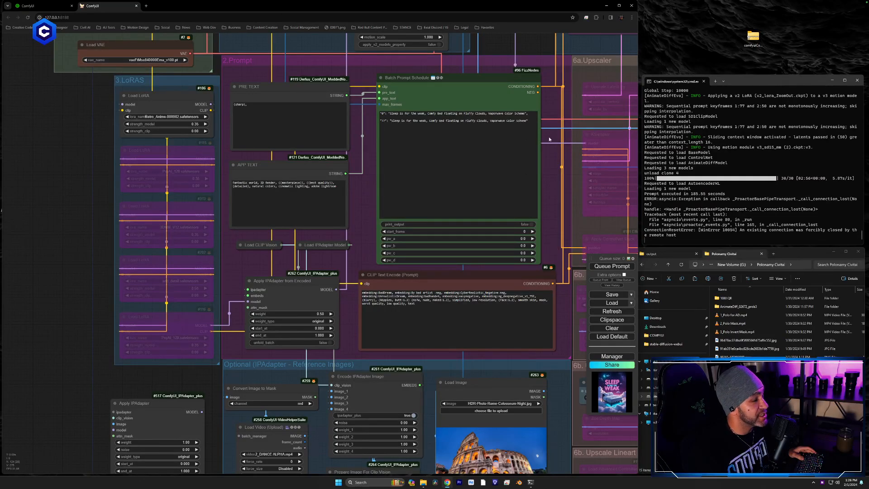
pyautogui.scroll(6, 554, 170)
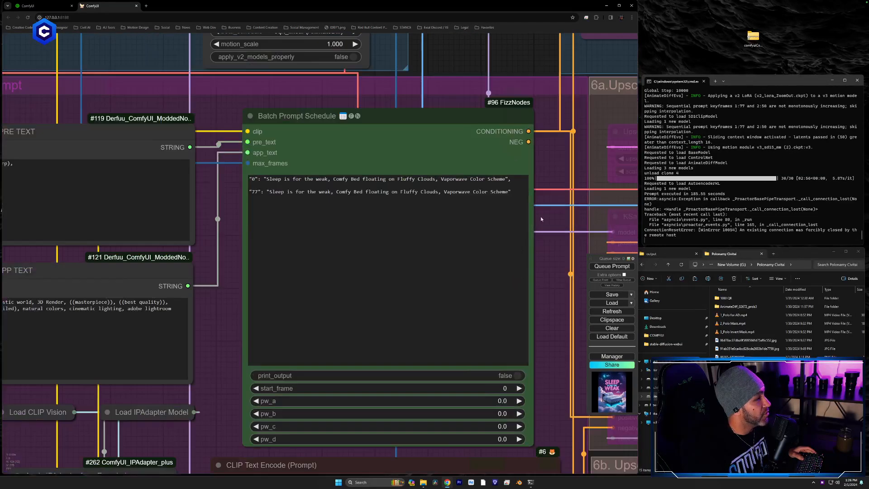
pyautogui.click(332, 183)
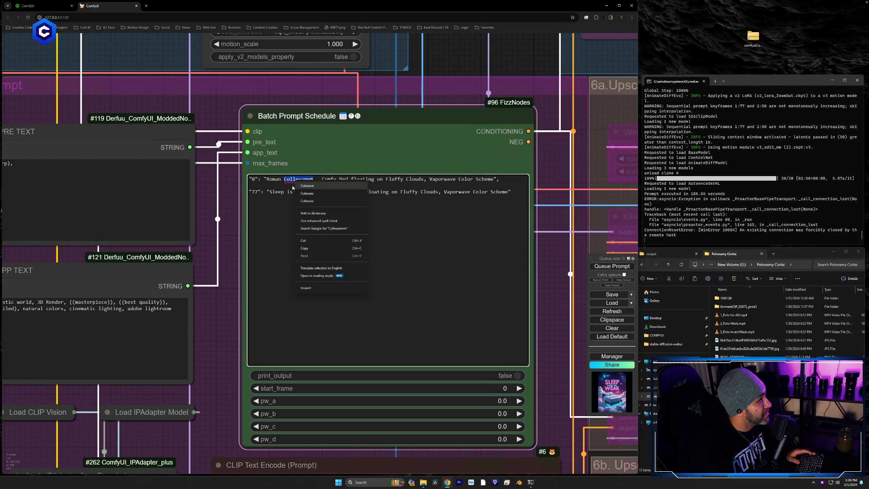
pyautogui.click(293, 187)
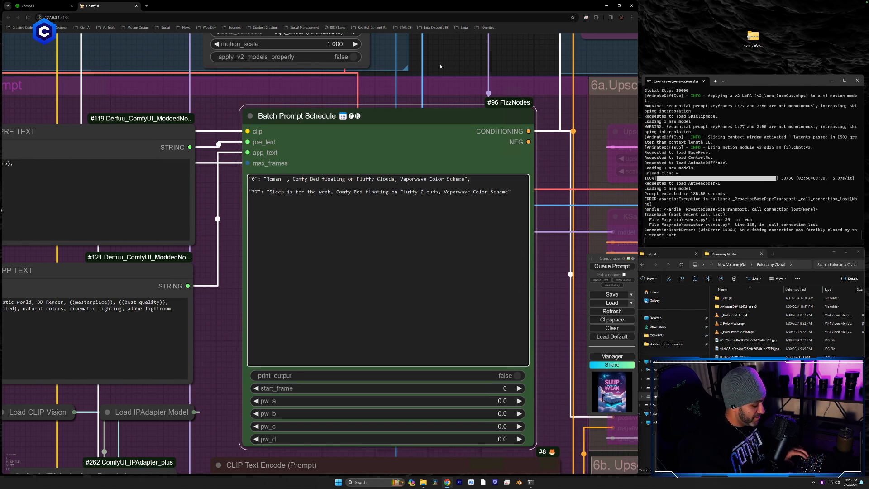
pyautogui.write('Colloseum')
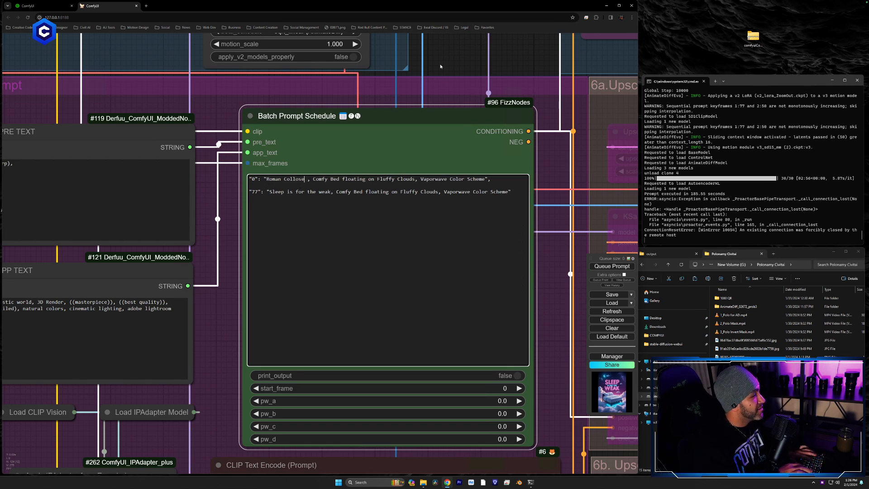
pyautogui.rightClick(307, 181)
pyautogui.click(322, 191)
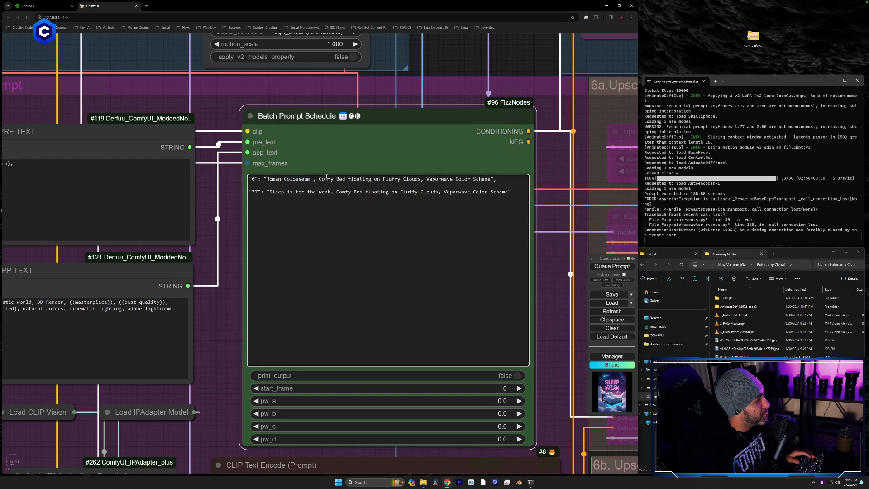
# Open the Roman Colosseum night photo beside the workflow for reference and replace "Comfy Bed floating on Fluffy Clouds" in the frame 0 prompt with "Beautiful Night Sky".
pyautogui.click(421, 192)
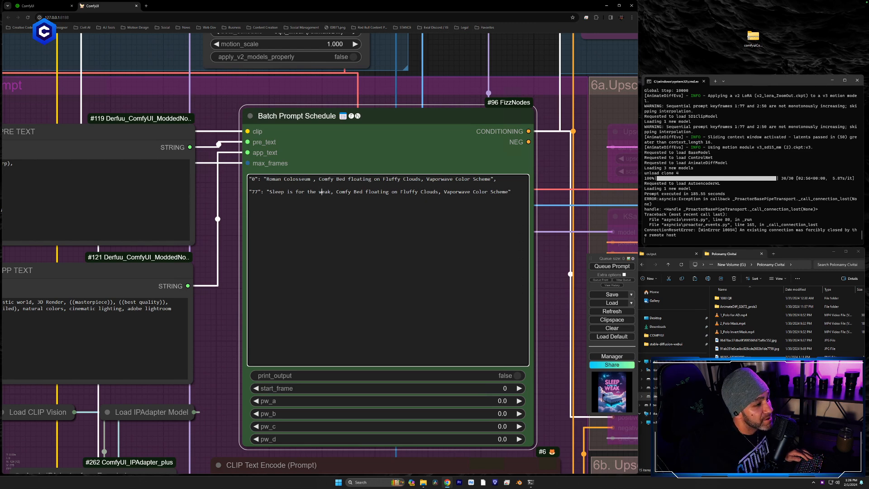
pyautogui.doubleClick(742, 383)
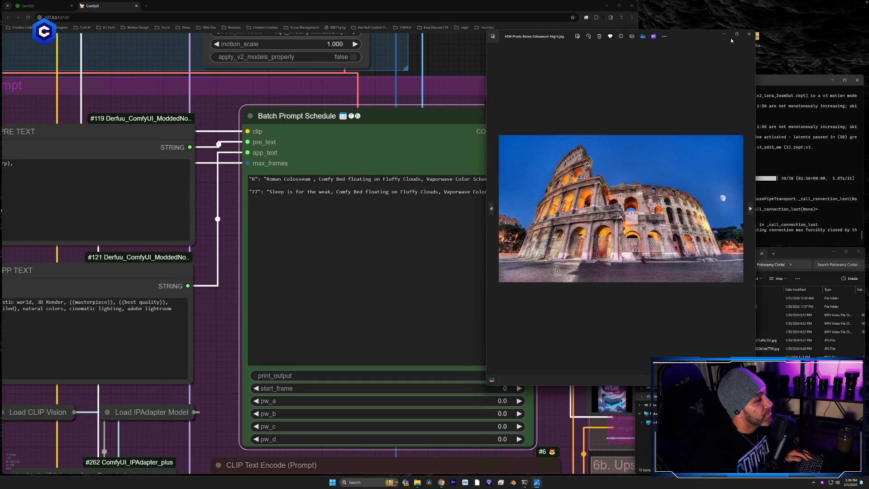
pyautogui.moveTo(721, 47); pyautogui.dragTo(796, 47)
pyautogui.click(363, 192)
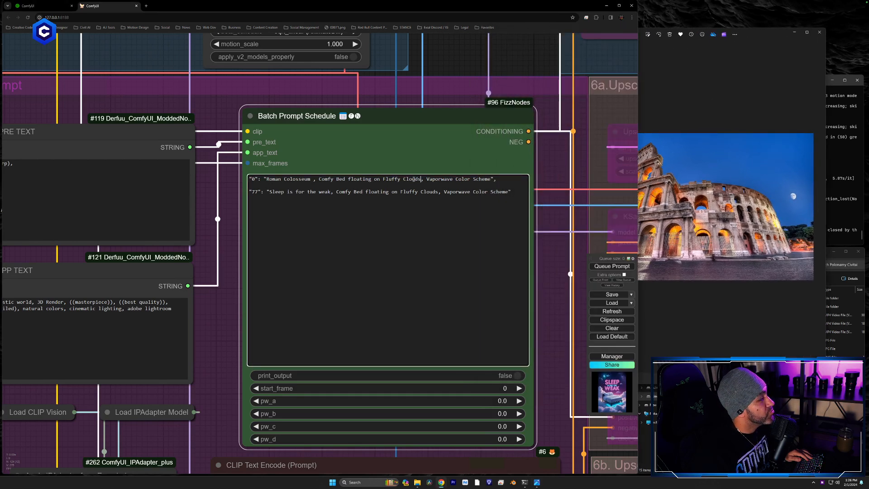
pyautogui.moveTo(421, 179); pyautogui.dragTo(319, 180)
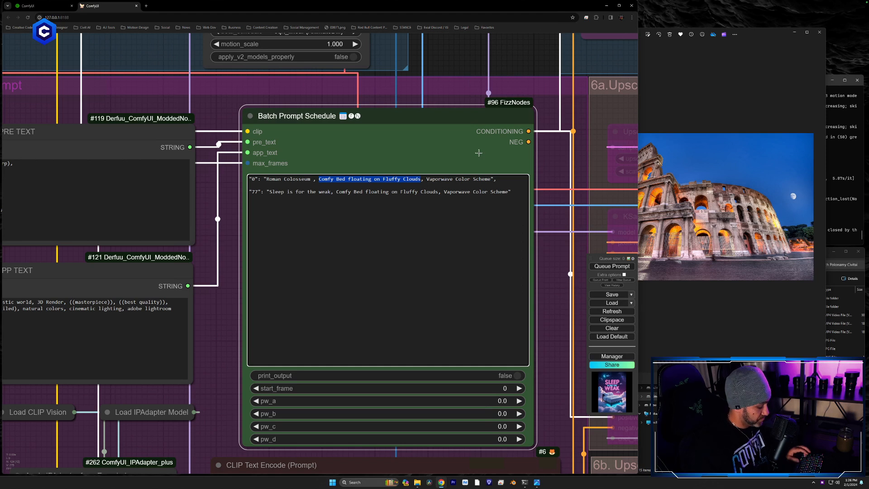
pyautogui.write('Beautiful Night Sky')
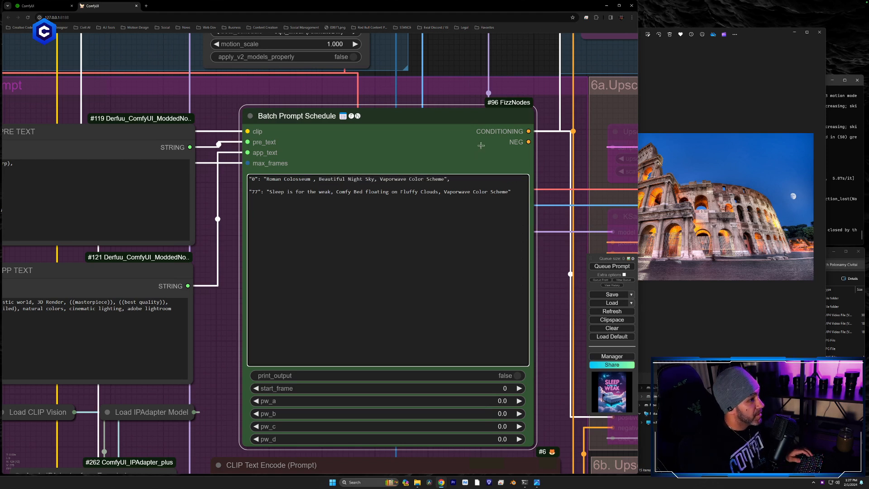
# Replace "Vaporwave Color Scheme" in the frame 0 prompt with "Cinematic Lighting" and remove the stray space after "Roman Colosseum".
pyautogui.moveTo(445, 179); pyautogui.dragTo(381, 179)
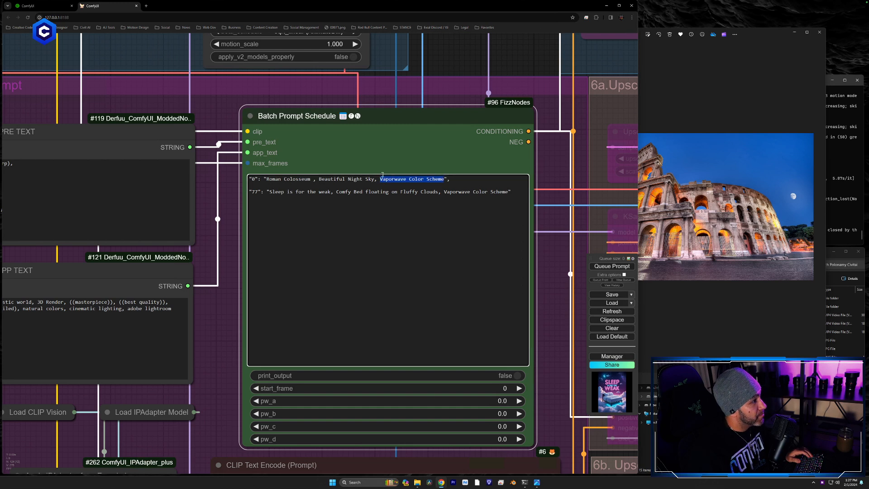
pyautogui.write('Cinematic Lig')
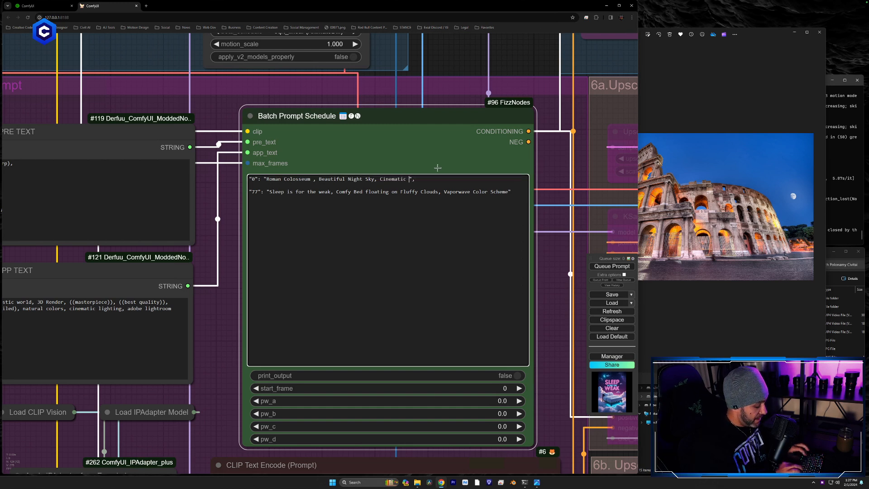
pyautogui.press('BackSpace')
pyautogui.press('BackSpace')
pyautogui.write('ighting')
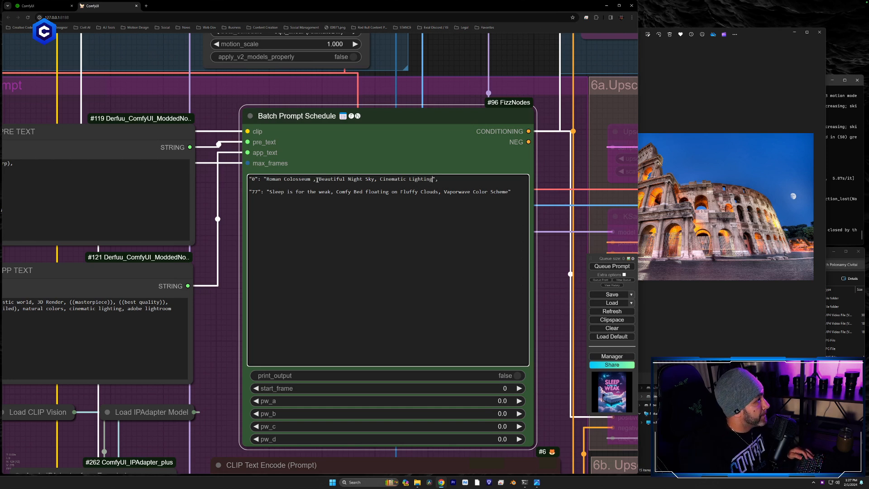
pyautogui.press('BackSpace')
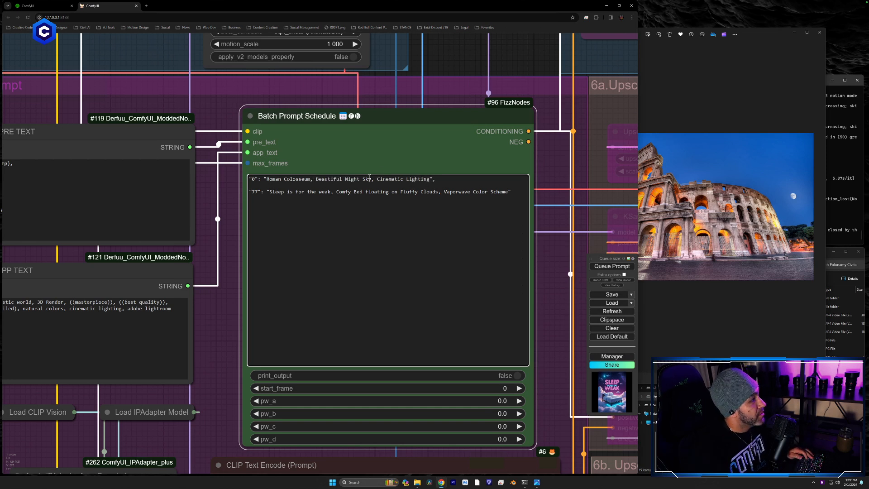
# Copy the frame 0 prompt text over the frame 77 prompt text and close the Colosseum photo.
pyautogui.moveTo(430, 180); pyautogui.dragTo(268, 179)
pyautogui.hotkey('ctrl', 'c')
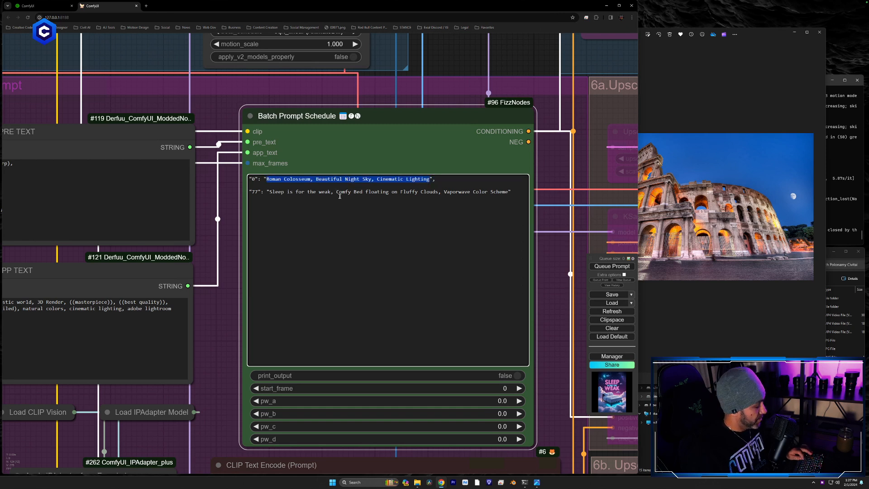
pyautogui.moveTo(507, 193); pyautogui.dragTo(272, 193)
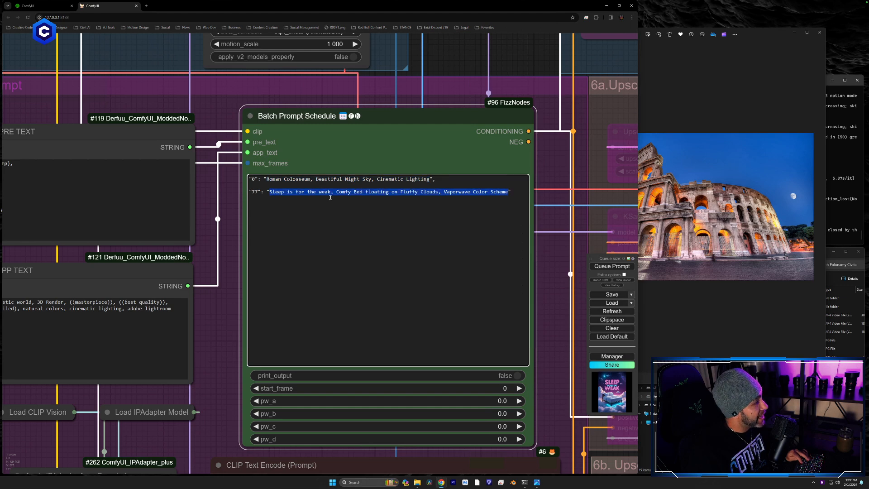
pyautogui.hotkey('ctrl', 'v')
pyautogui.click(820, 32)
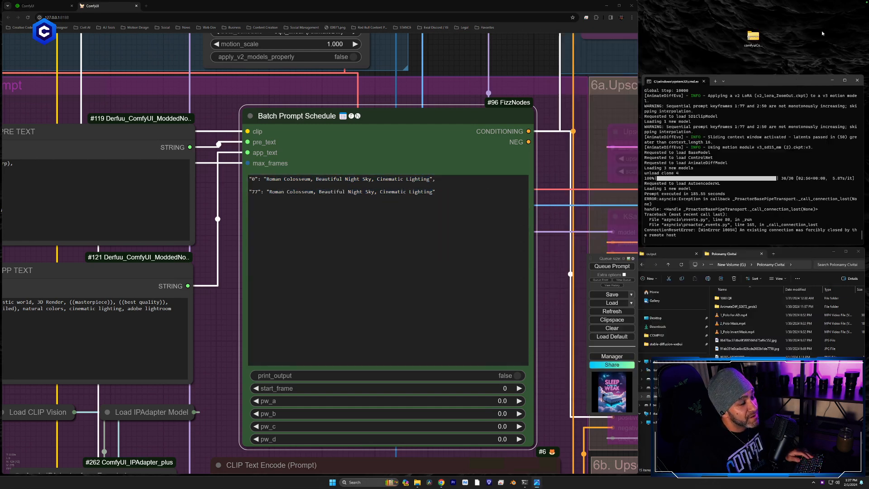
# Queue the Roman Colosseum render and bring the row of Low-Res Output Video Combine previews into view for comparison.
pyautogui.click(612, 267)
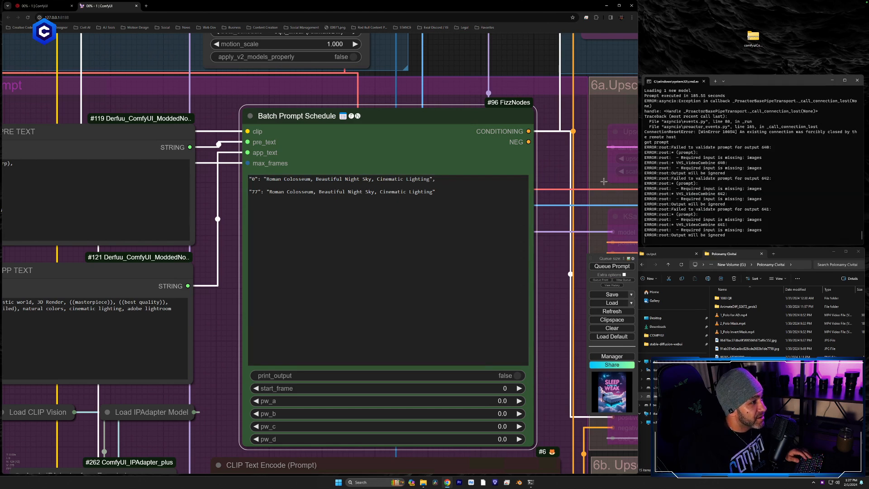
pyautogui.moveTo(601, 172); pyautogui.dragTo(119, 247)
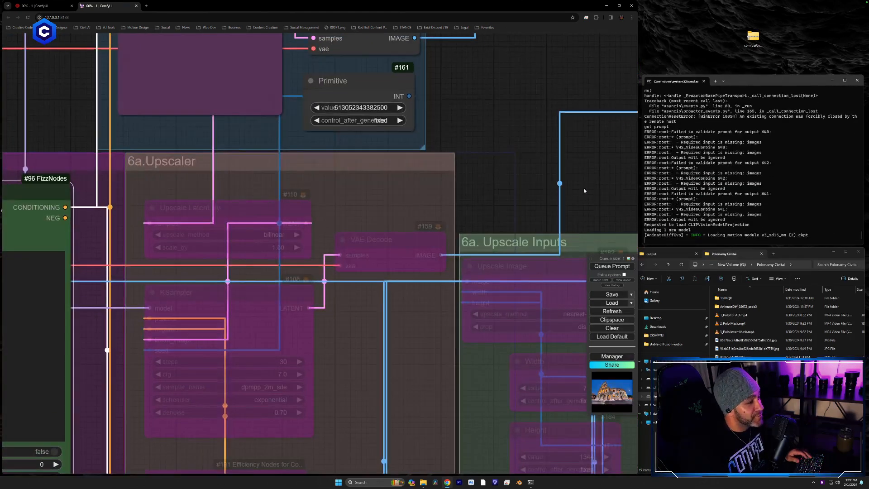
pyautogui.moveTo(495, 200); pyautogui.dragTo(129, 223)
pyautogui.scroll(-10, 197, 214)
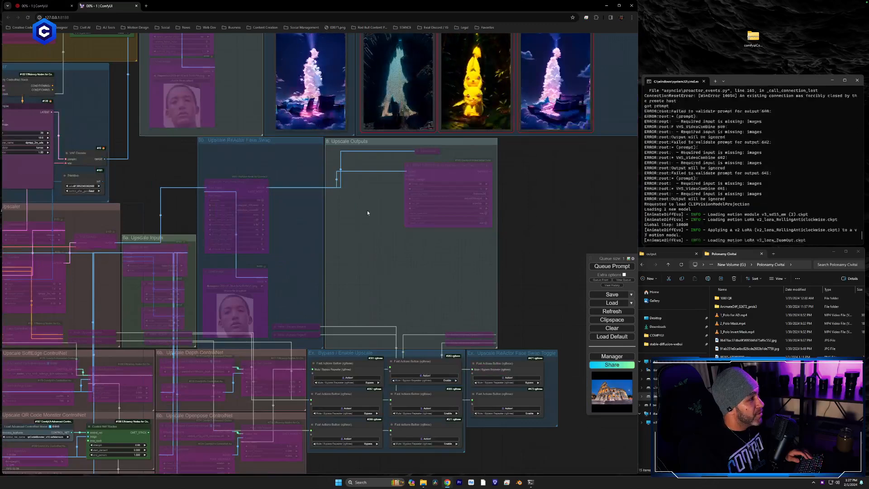
pyautogui.moveTo(368, 210); pyautogui.dragTo(381, 393)
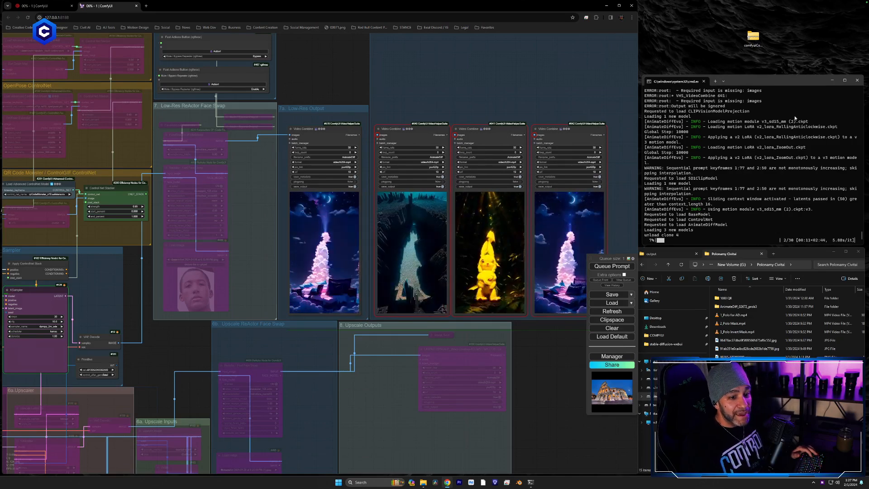
pyautogui.scroll(5, 468, 105)
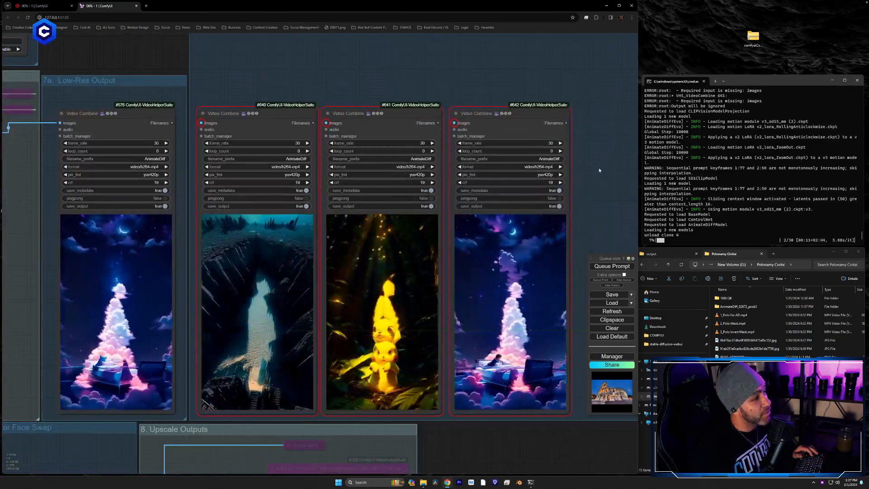
pyautogui.moveTo(599, 171); pyautogui.dragTo(485, 118)
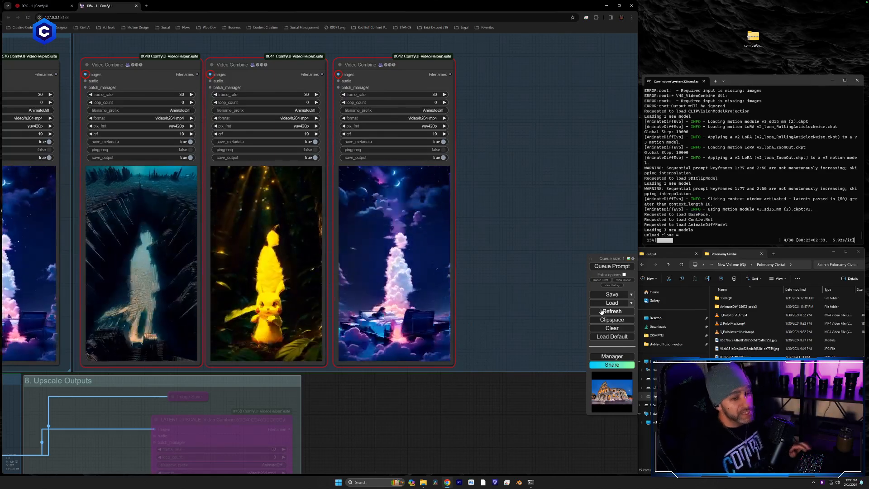
pyautogui.moveTo(236, 44); pyautogui.dragTo(295, 40)
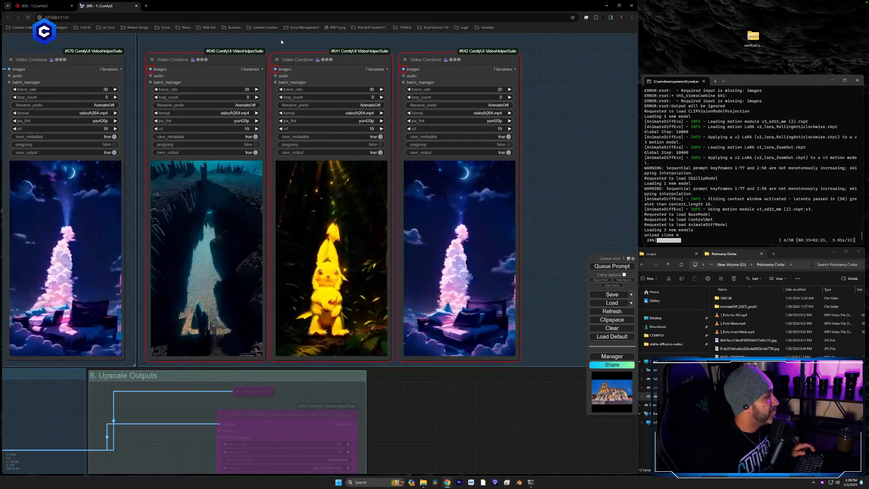
pyautogui.moveTo(280, 40); pyautogui.dragTo(369, 53)
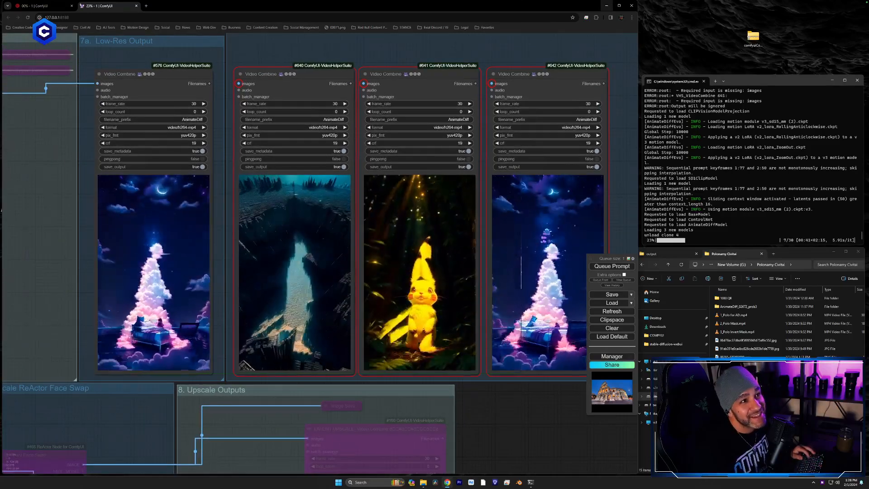
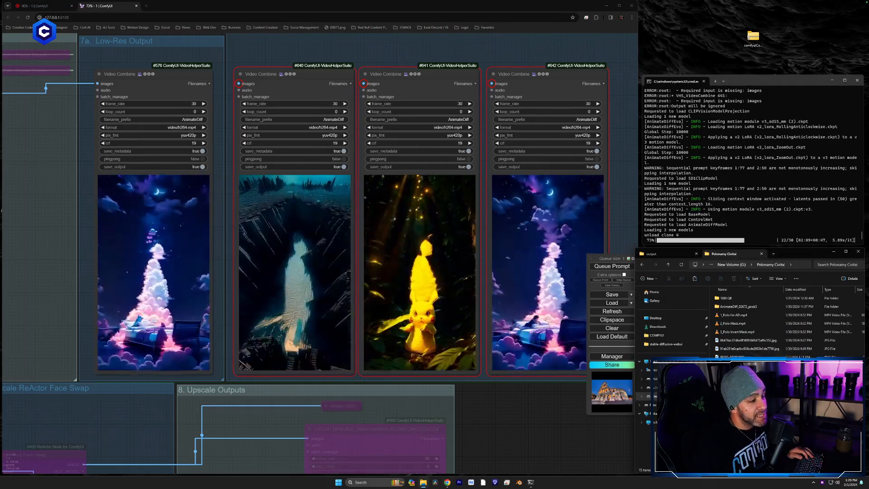
# Replace the Colosseum photo in all four IPAdapter Load Image nodes with the starry night pixel-art picture.
pyautogui.moveTo(454, 417); pyautogui.dragTo(494, 208)
pyautogui.moveTo(332, 349); pyautogui.dragTo(494, 117)
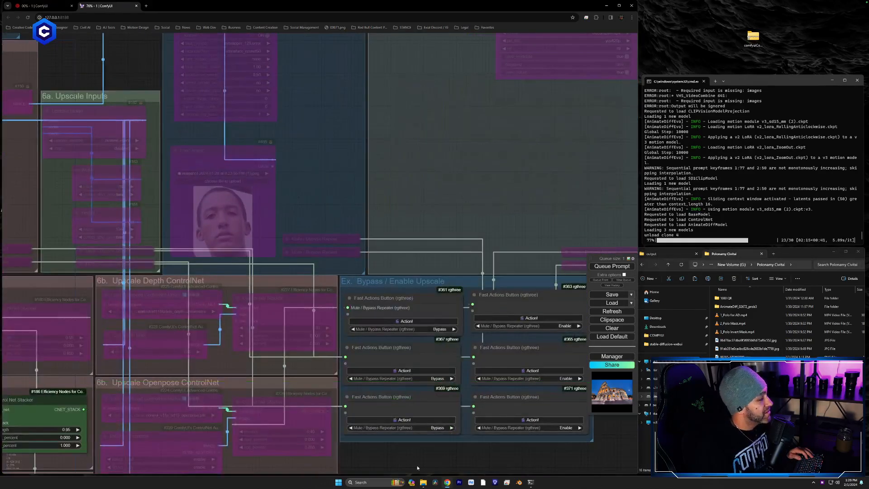
pyautogui.moveTo(416, 468); pyautogui.dragTo(621, 167)
pyautogui.moveTo(425, 339); pyautogui.dragTo(593, 200)
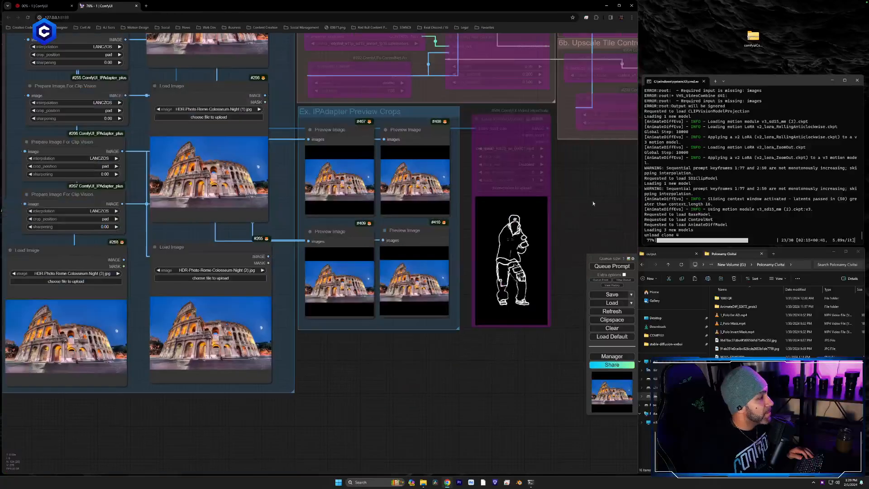
pyautogui.moveTo(373, 338); pyautogui.dragTo(512, 457)
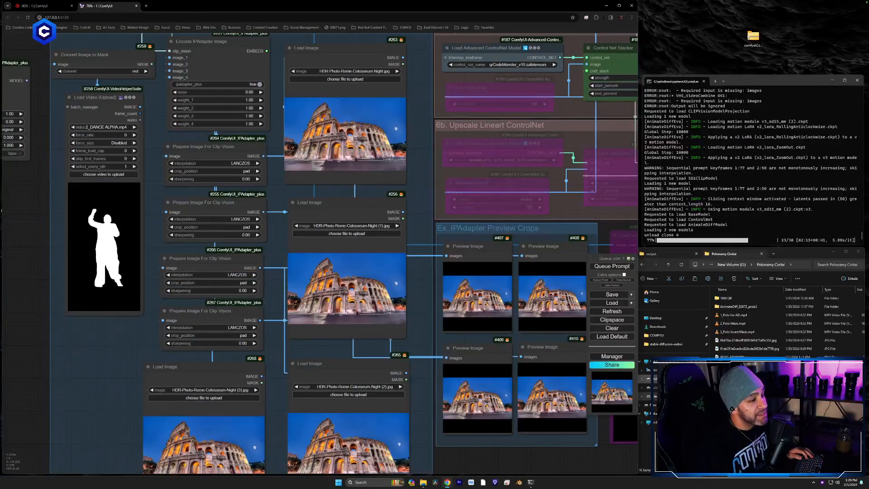
pyautogui.moveTo(403, 154); pyautogui.dragTo(356, 141)
pyautogui.moveTo(736, 407); pyautogui.dragTo(397, 313)
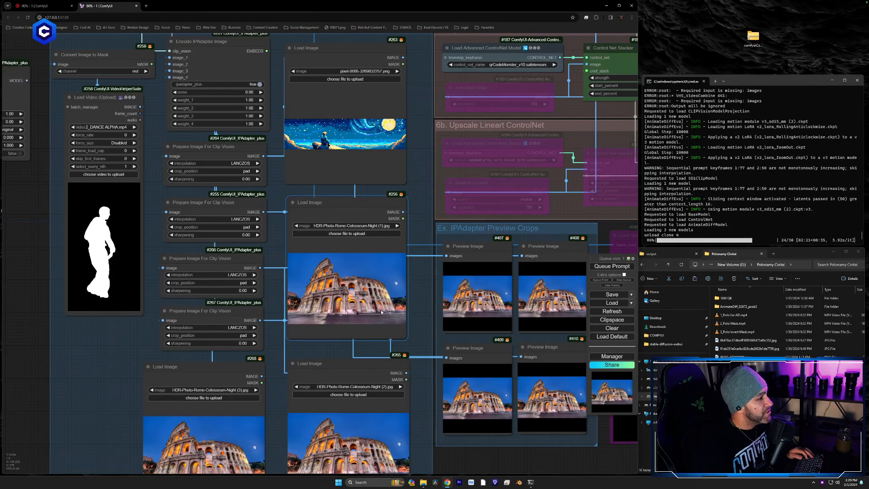
pyautogui.moveTo(736, 408); pyautogui.dragTo(229, 449)
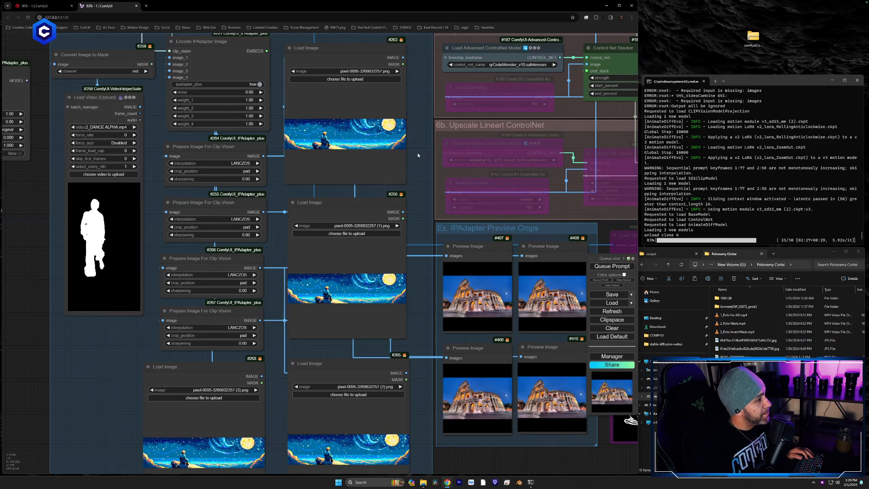
# Return to the Low-Res Output group and inspect the Roman Colosseum render in its Video Combine preview.
pyautogui.moveTo(417, 152); pyautogui.dragTo(345, 488)
pyautogui.moveTo(590, 151); pyautogui.dragTo(287, 316)
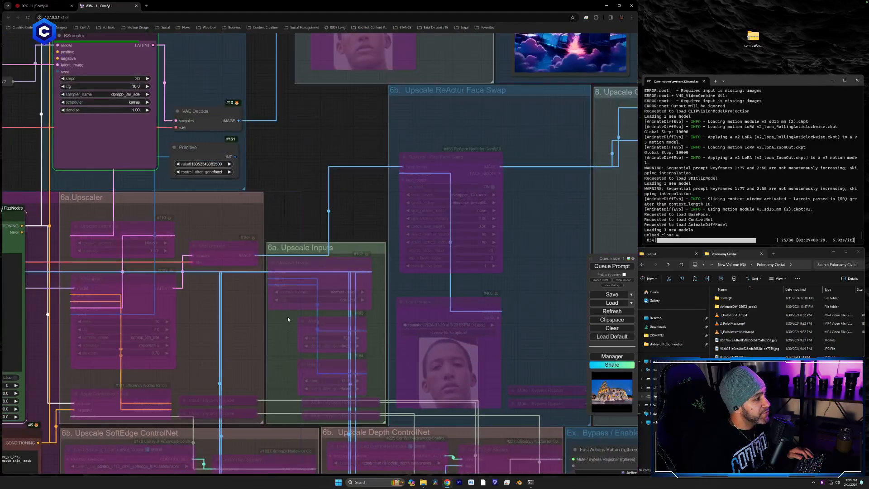
pyautogui.scroll(-5, 287, 317)
pyautogui.moveTo(206, 414); pyautogui.dragTo(144, 460)
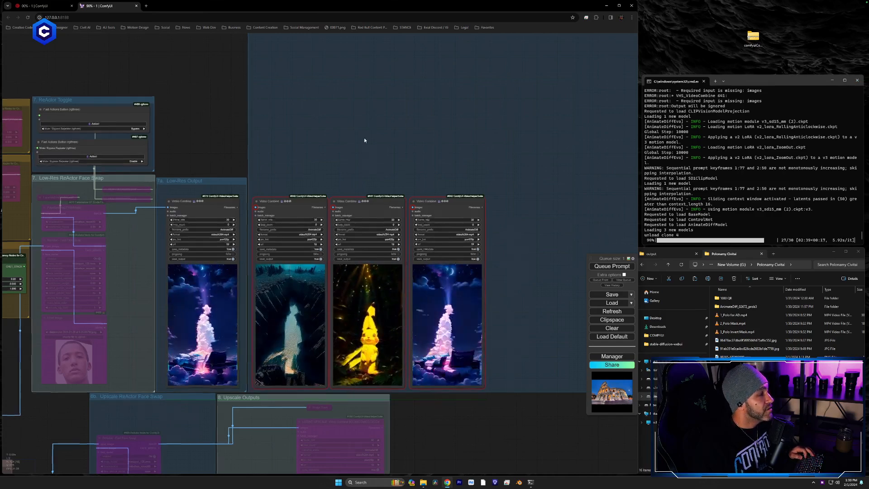
pyautogui.scroll(-3, 447, 122)
pyautogui.scroll(5, 507, 195)
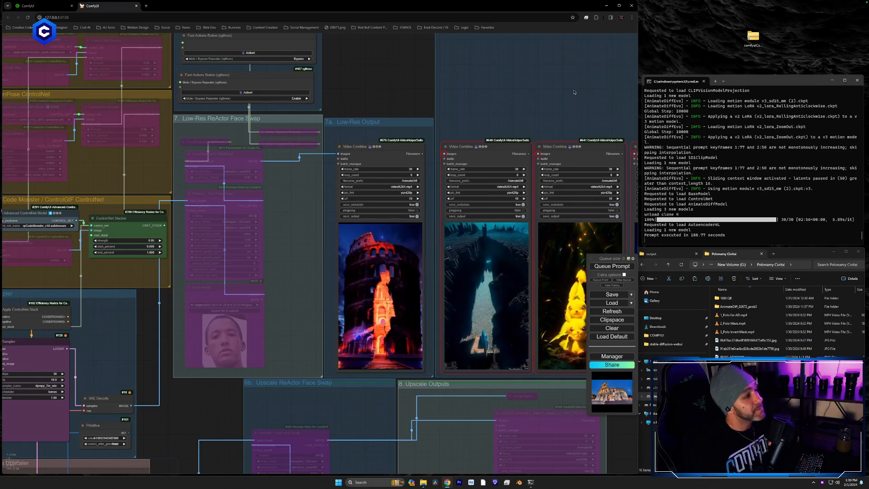
# Replace the mask video in the Load Video (Upload) node with 3_Polo Invert Mask.mp4.
pyautogui.moveTo(561, 103); pyautogui.dragTo(465, 91)
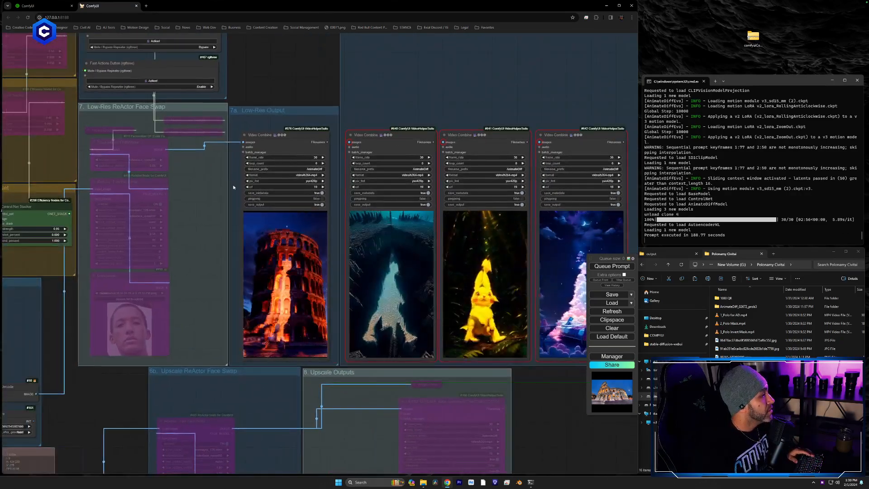
pyautogui.scroll(4, 233, 187)
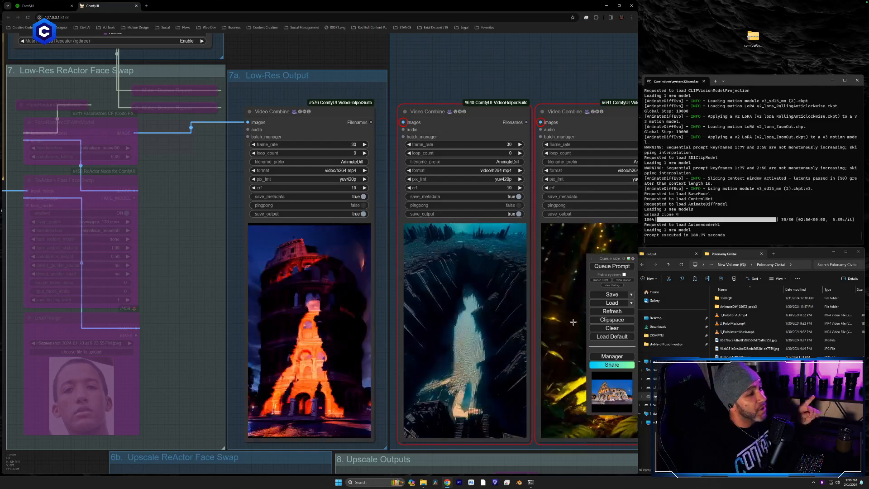
pyautogui.moveTo(204, 306); pyautogui.dragTo(761, 283)
pyautogui.scroll(-4, 162, 298)
pyautogui.click(220, 200)
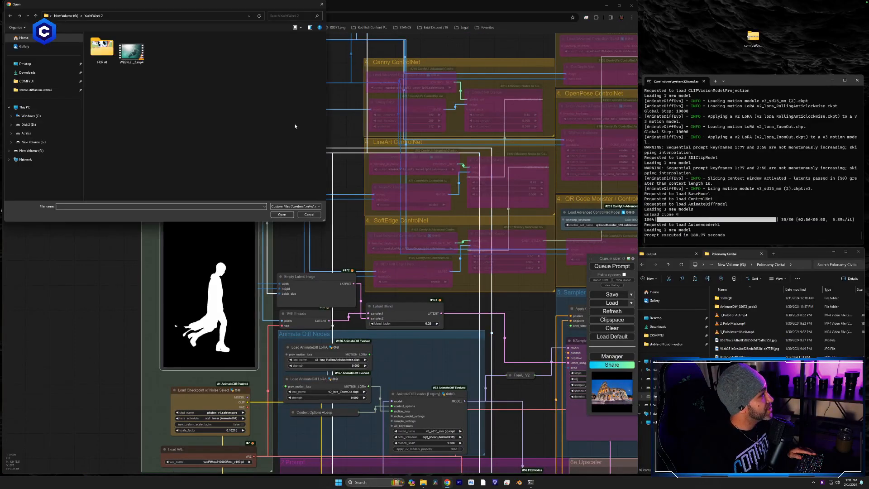
pyautogui.click(72, 16)
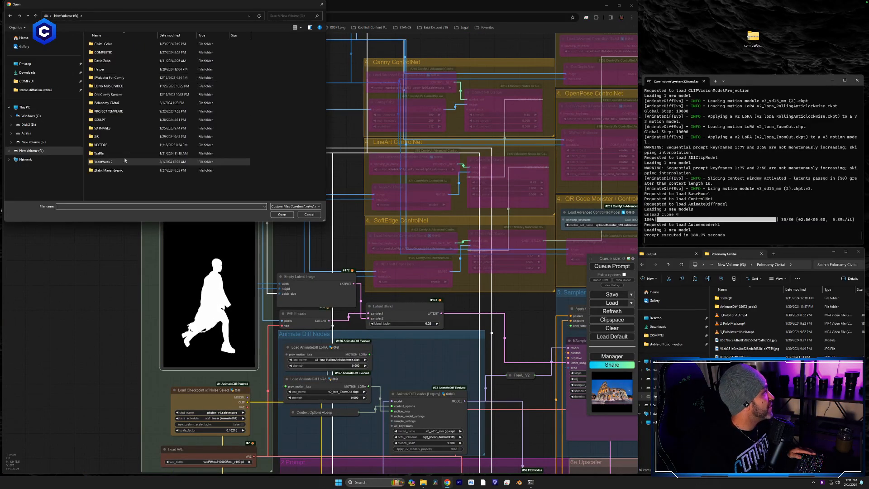
pyautogui.doubleClick(124, 103)
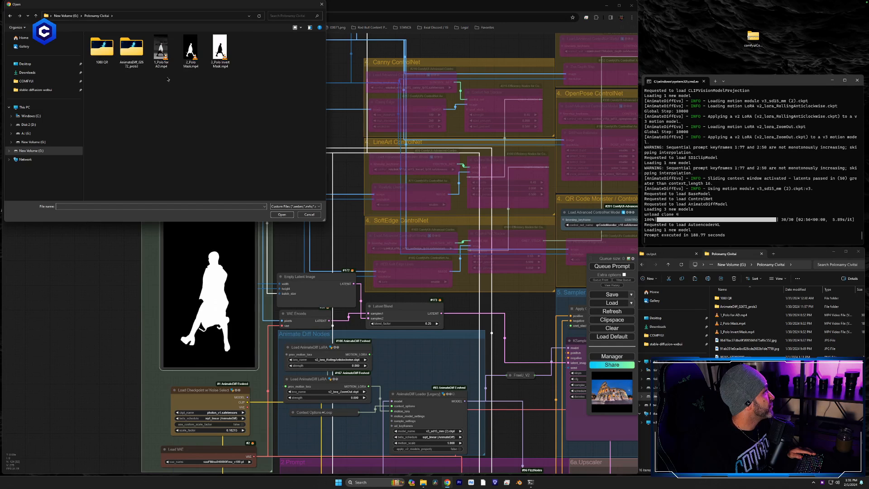
pyautogui.doubleClick(217, 48)
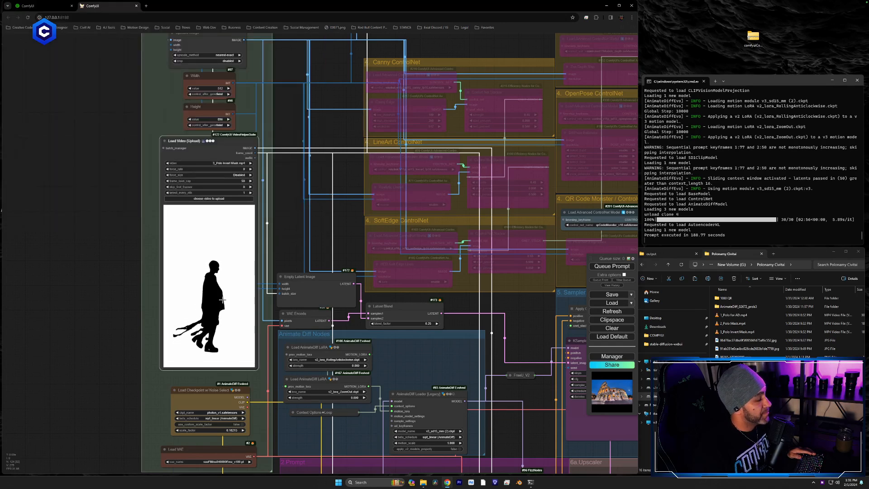
# Queue the low-res render with the inverted mask video and the starry night pixel-art reference images.
pyautogui.moveTo(536, 330); pyautogui.dragTo(540, 312)
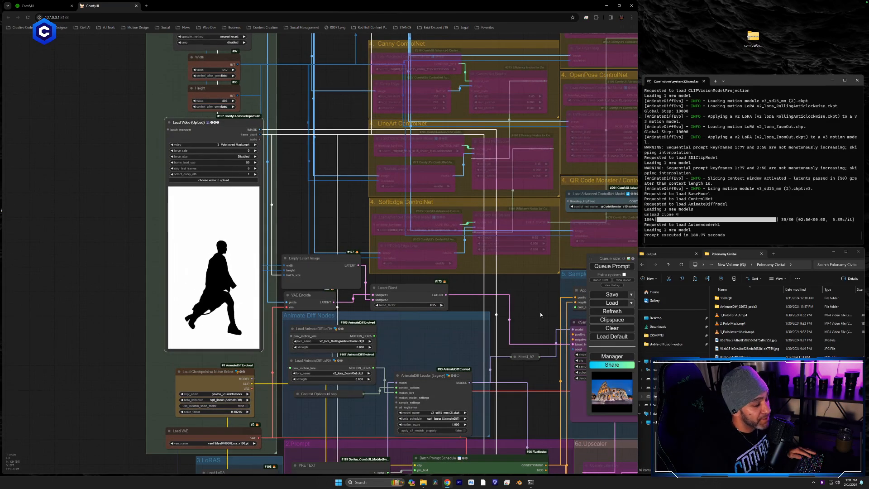
pyautogui.moveTo(540, 315); pyautogui.dragTo(297, 315)
pyautogui.moveTo(473, 309); pyautogui.dragTo(251, 317)
pyautogui.moveTo(366, 288); pyautogui.dragTo(187, 301)
pyautogui.click(612, 267)
# Shift the three saved Video Combine previews aside and place a copy of the Colosseum Video Combine node beside them.
pyautogui.moveTo(584, 105); pyautogui.dragTo(373, 107)
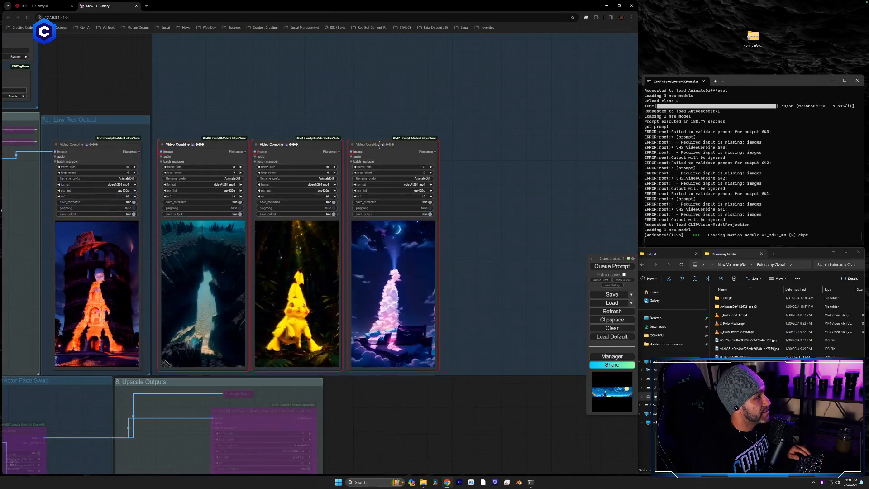
pyautogui.moveTo(229, 144); pyautogui.dragTo(374, 142)
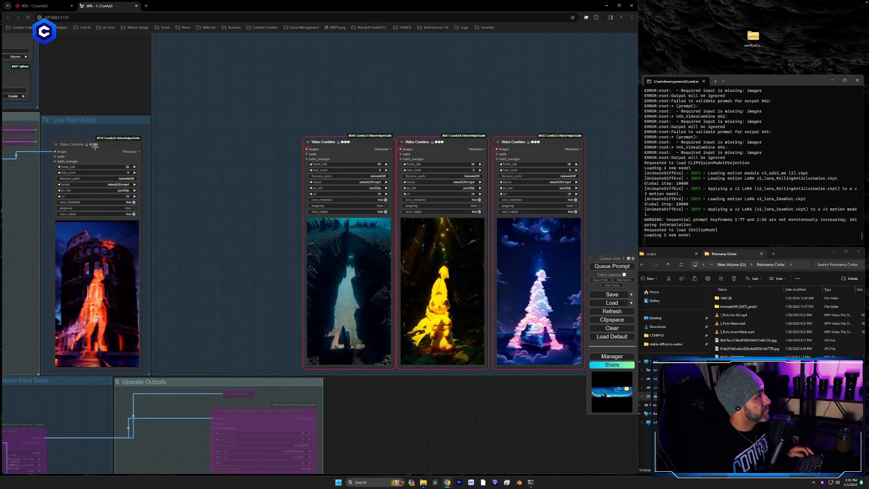
pyautogui.keyDown('alt'); pyautogui.moveTo(103, 145); pyautogui.dragTo(259, 144); pyautogui.keyUp('alt')
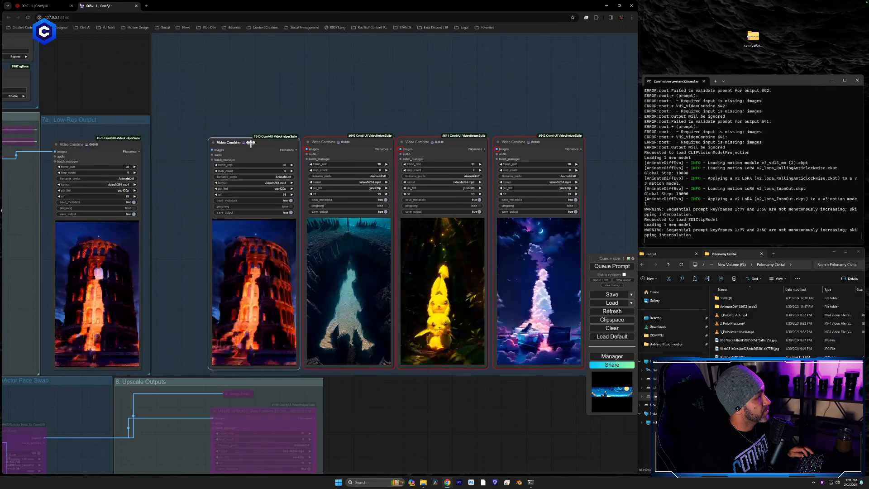
pyautogui.click(316, 102)
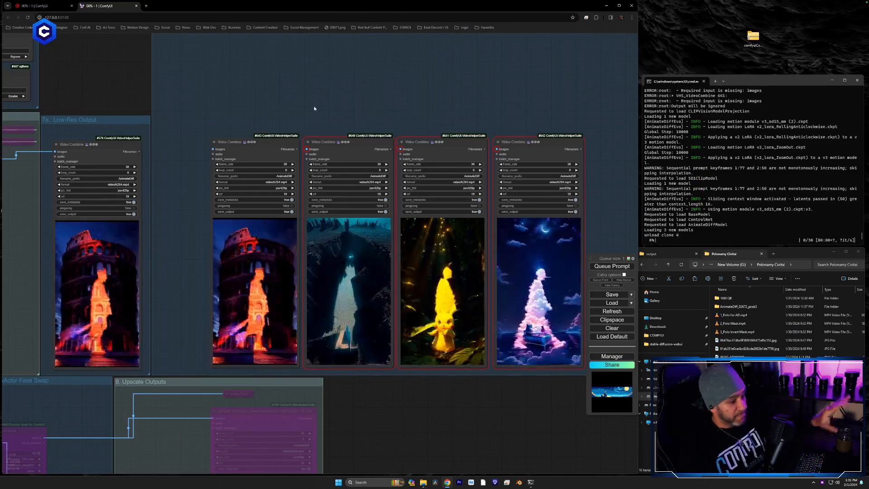
# Compare the Colosseum, underwater city, Pikachu and cloud figure renders side by side in the preview gallery.
pyautogui.moveTo(178, 164); pyautogui.dragTo(202, 149)
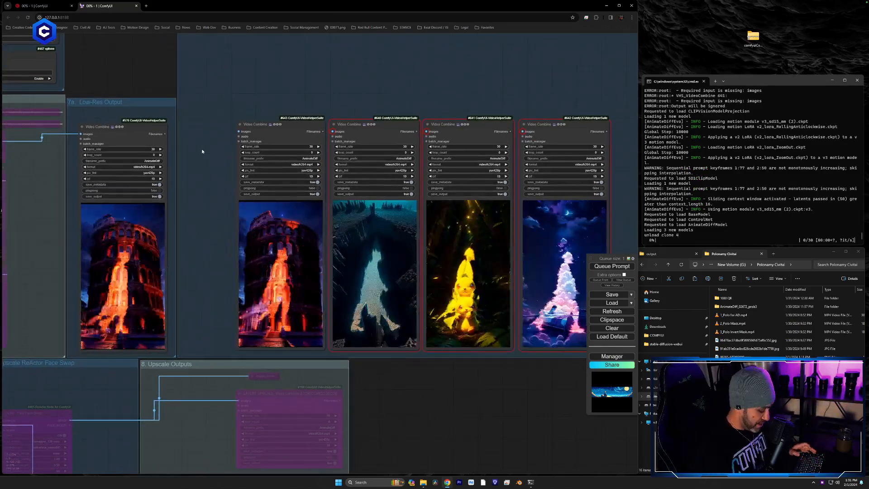
pyautogui.scroll(5, 202, 148)
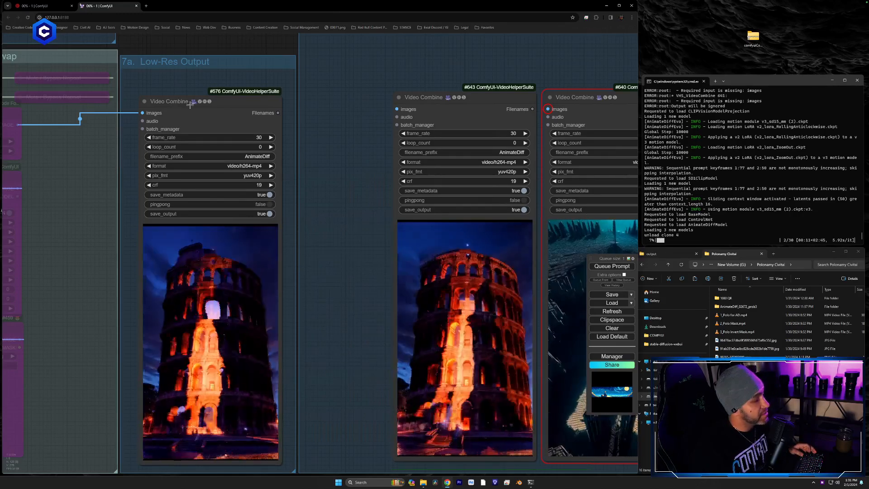
pyautogui.scroll(-3, 307, 119)
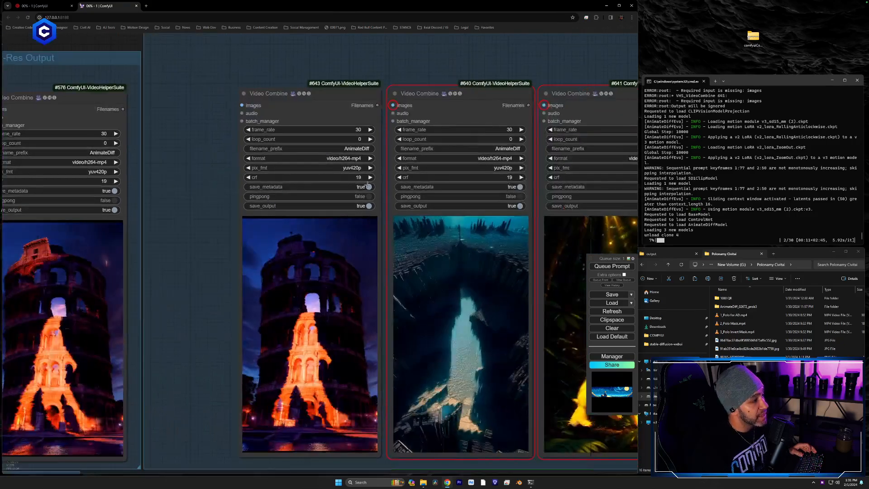
pyautogui.scroll(-3, 435, 136)
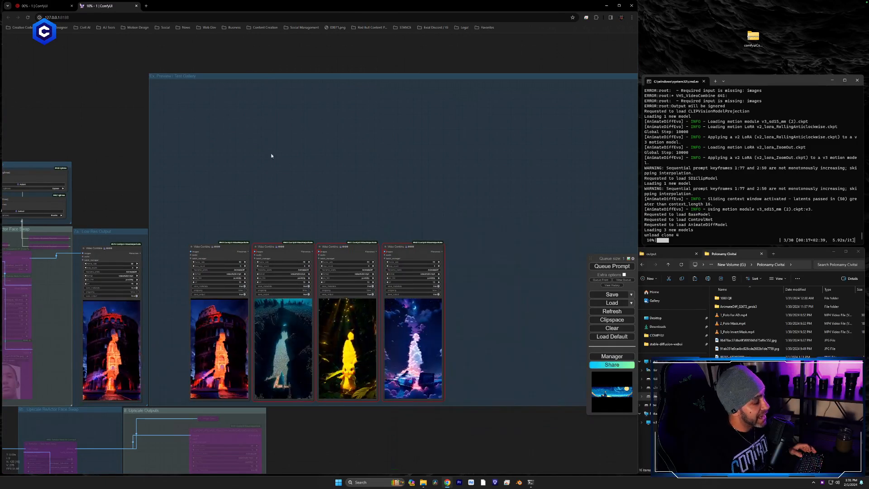
pyautogui.moveTo(271, 156); pyautogui.dragTo(368, 155)
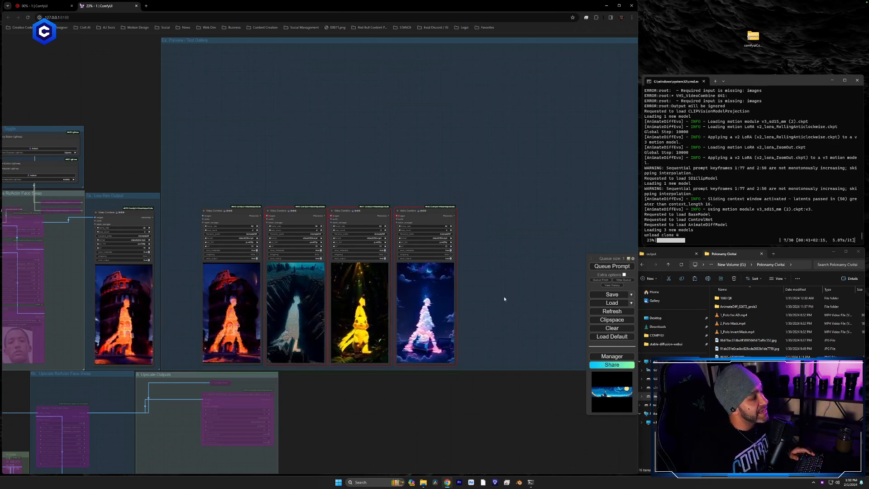
pyautogui.moveTo(503, 305); pyautogui.dragTo(533, 275)
pyautogui.scroll(4, 302, 273)
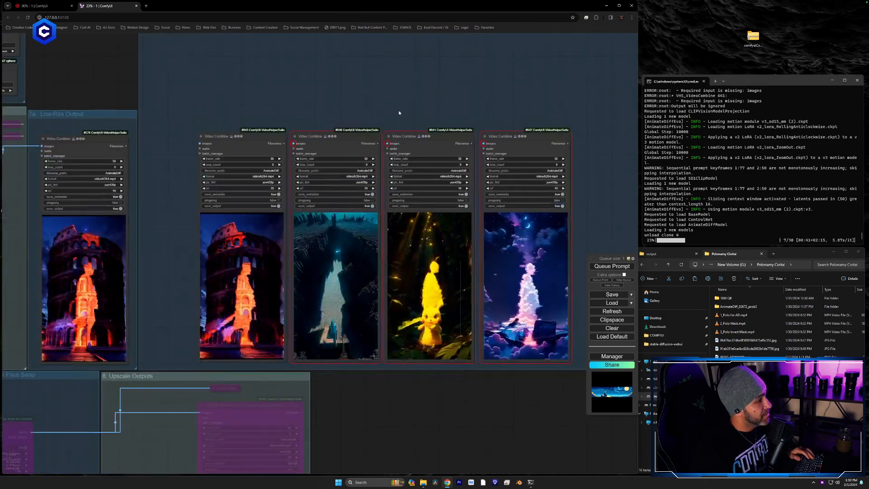
pyautogui.moveTo(366, 82); pyautogui.dragTo(320, 67)
pyautogui.scroll(3, 370, 137)
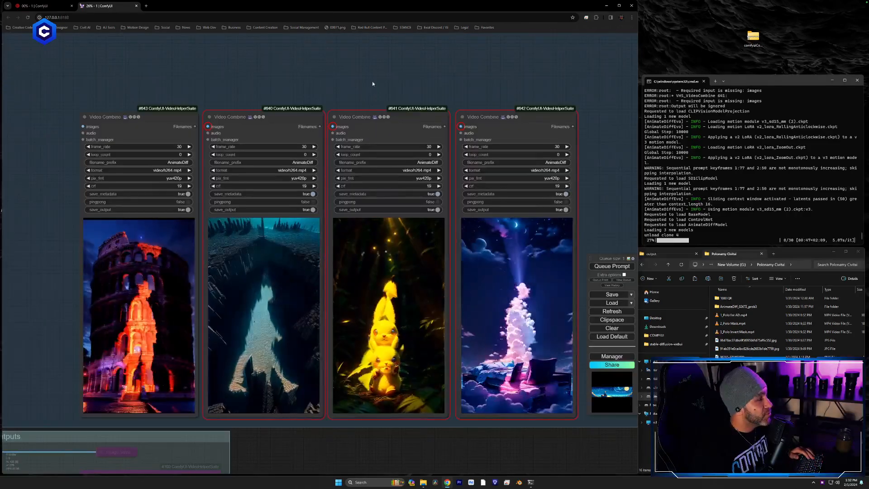
pyautogui.moveTo(378, 86); pyautogui.dragTo(372, 76)
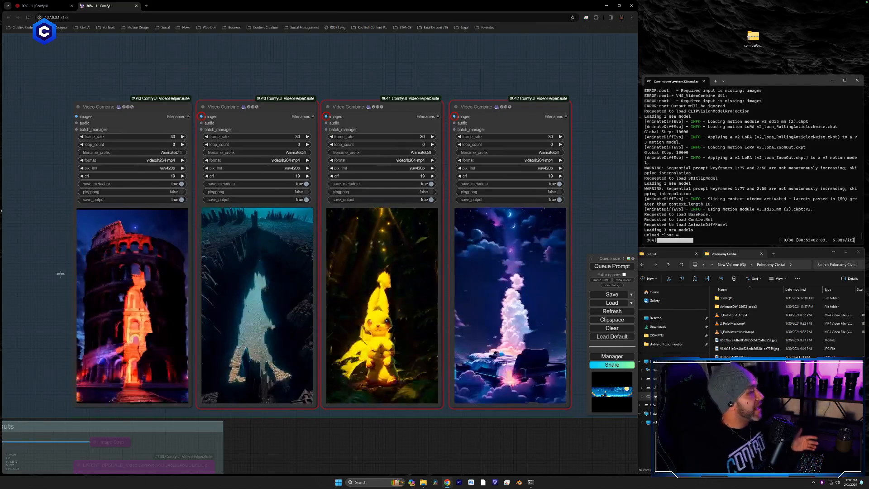
# Check the Batch Prompt Schedule text and the IPAdapter reference images, then cancel the running render from the queue.
pyautogui.moveTo(65, 314); pyautogui.dragTo(629, 125)
pyautogui.moveTo(262, 316); pyautogui.dragTo(597, 104)
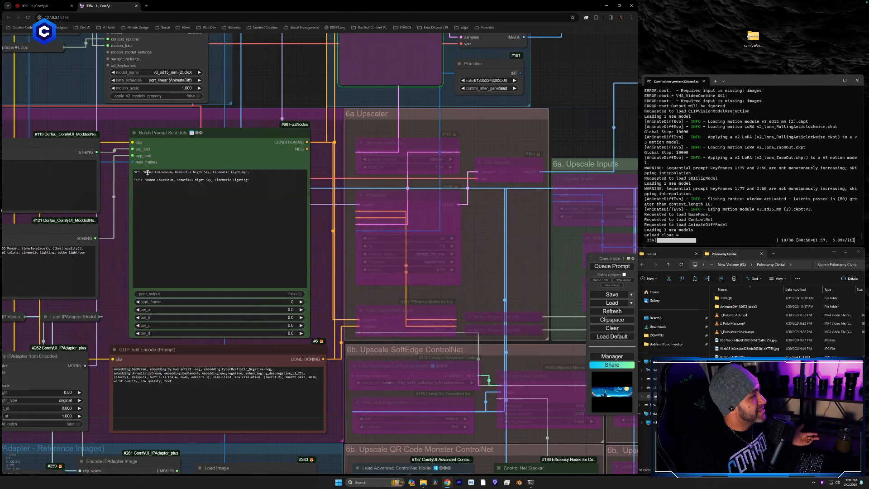
pyautogui.moveTo(313, 449); pyautogui.dragTo(337, 155)
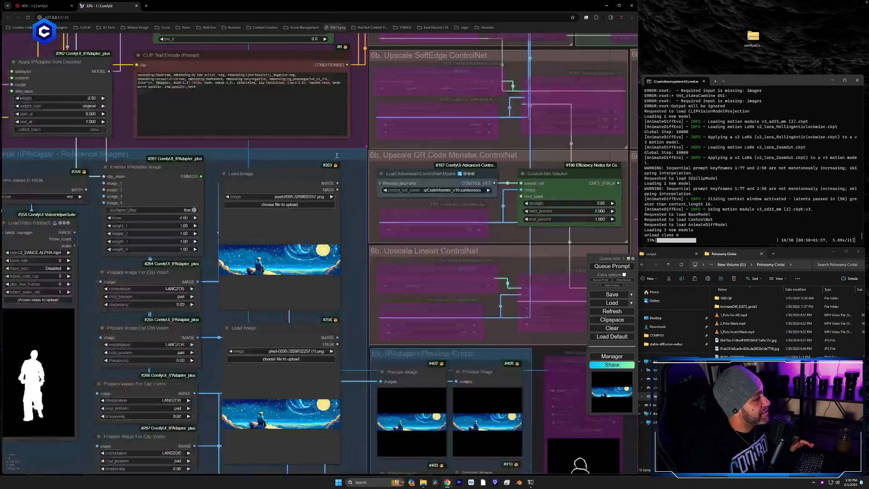
pyautogui.moveTo(355, 263); pyautogui.dragTo(320, 386)
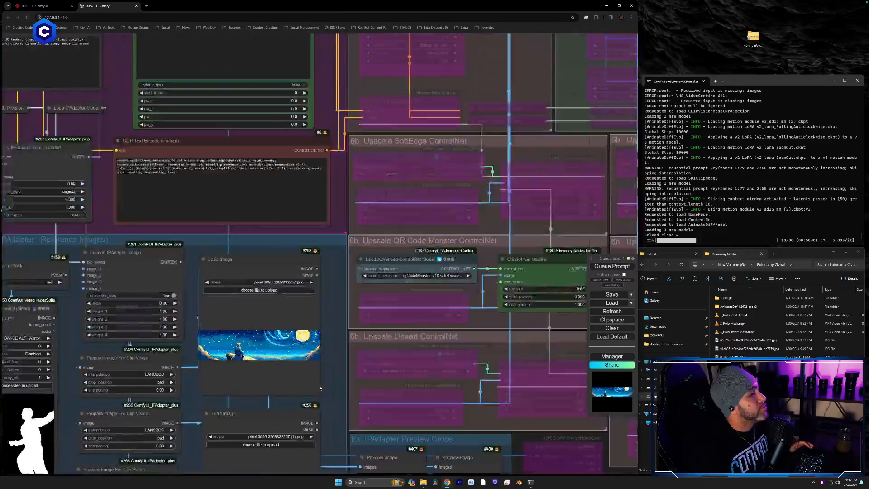
pyautogui.moveTo(512, 101); pyautogui.dragTo(253, 427)
pyautogui.moveTo(453, 135); pyautogui.dragTo(363, 265)
pyautogui.moveTo(410, 194); pyautogui.dragTo(461, 115)
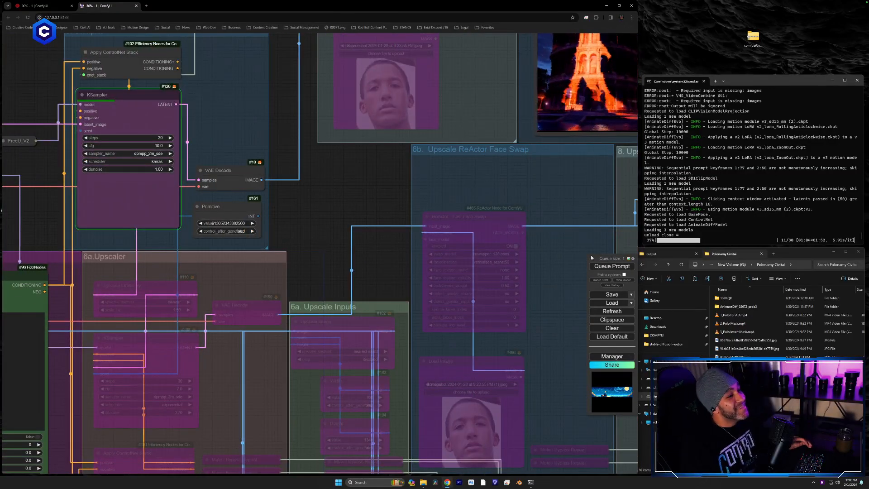
pyautogui.click(623, 280)
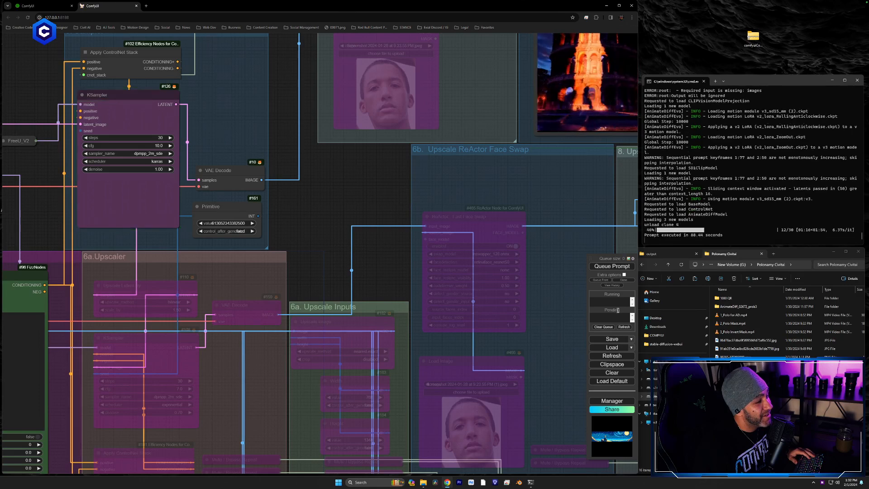
# Queue the starry night render again and return to the row of Video Combine previews.
pyautogui.moveTo(272, 435); pyautogui.dragTo(326, 245)
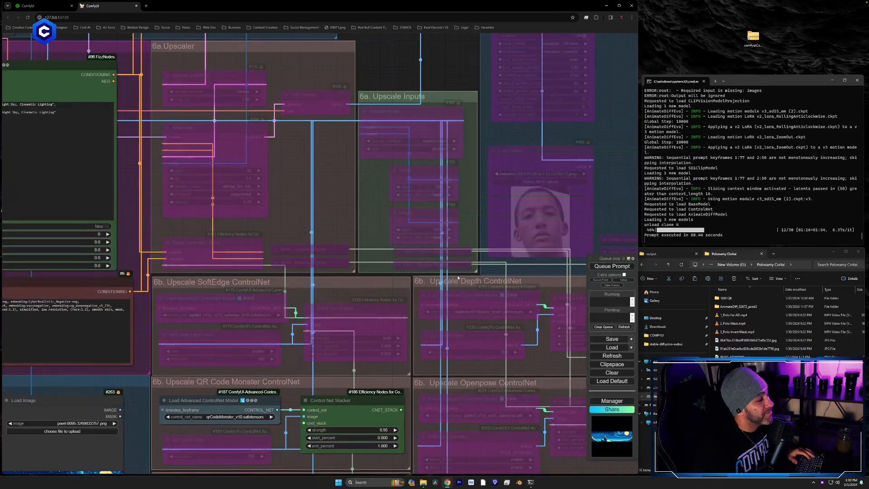
pyautogui.click(602, 266)
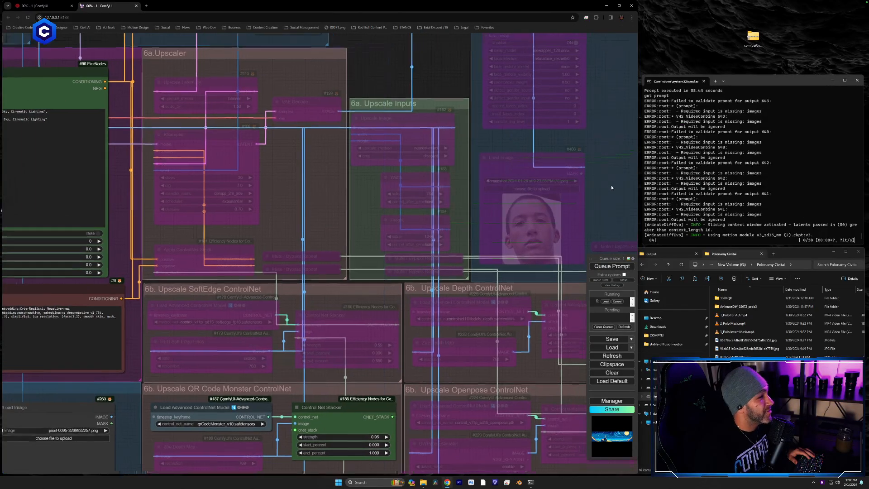
pyautogui.moveTo(612, 181); pyautogui.dragTo(268, 284)
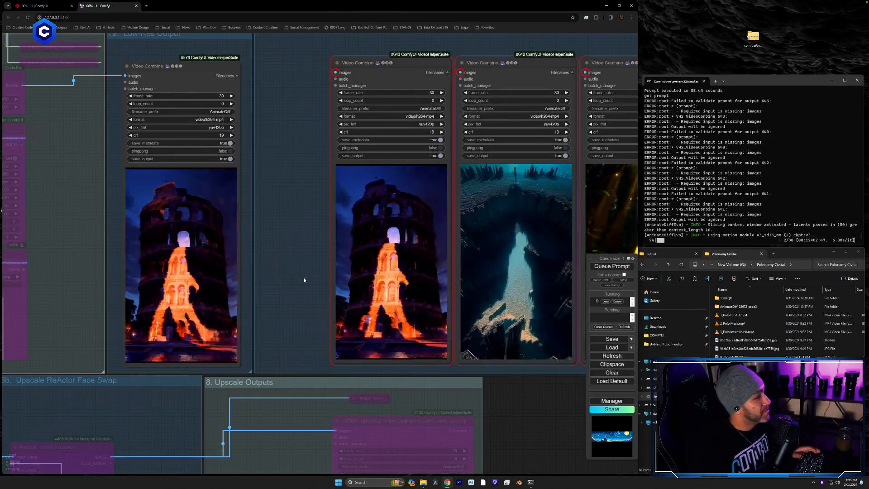
pyautogui.moveTo(303, 278); pyautogui.dragTo(66, 297)
pyautogui.scroll(-3, 203, 280)
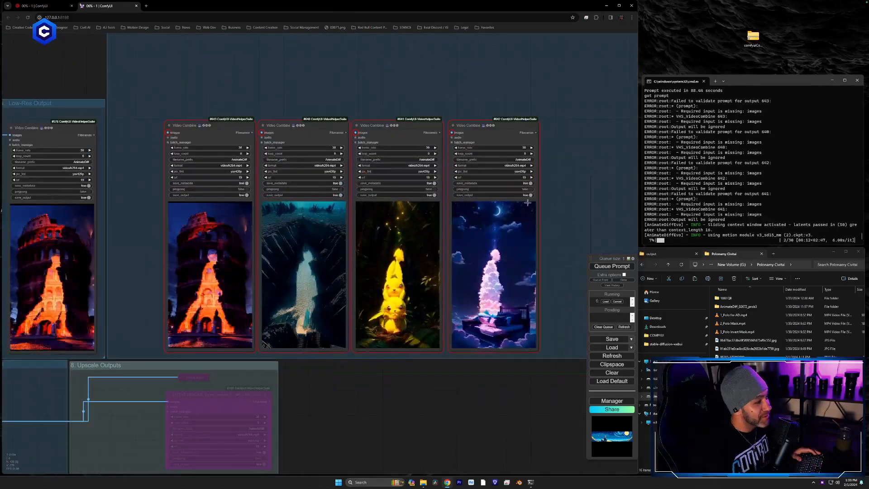
pyautogui.moveTo(596, 208); pyautogui.dragTo(575, 210)
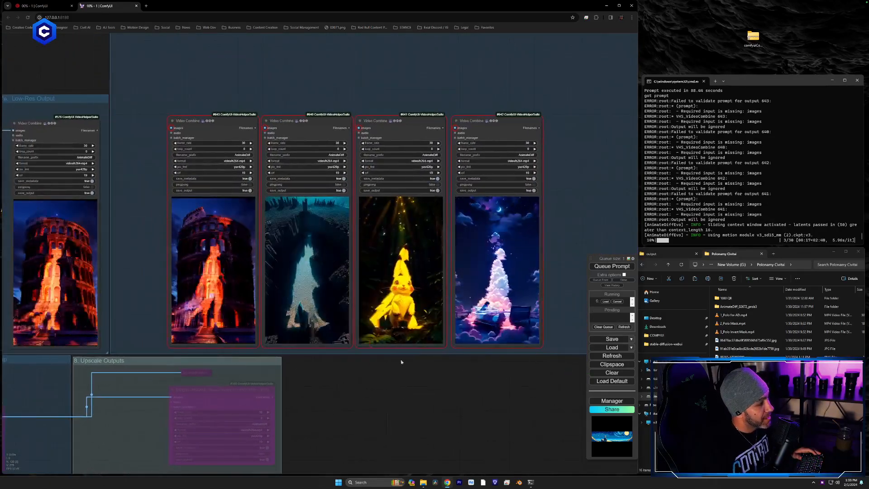
# Examine the Pikachu, cloud figure and underwater city renders up close in their Video Combine previews.
pyautogui.scroll(8, 402, 348)
pyautogui.moveTo(404, 358); pyautogui.dragTo(395, 430)
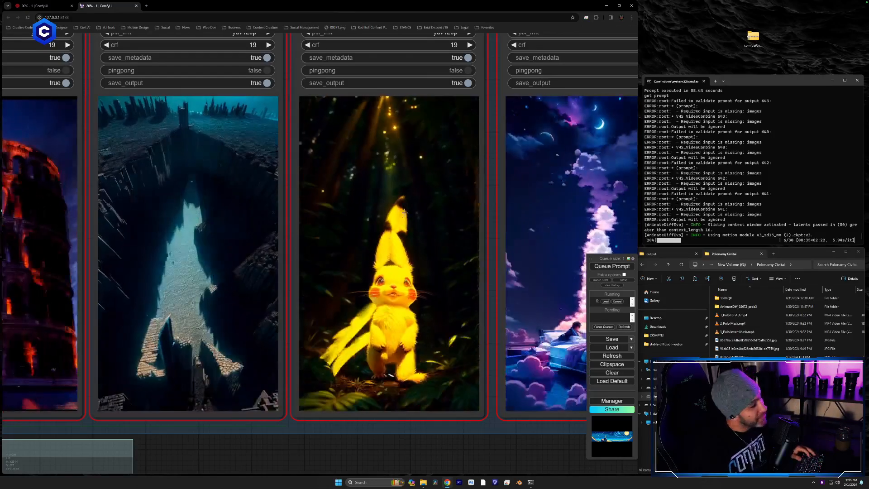
pyautogui.scroll(-5, 371, 342)
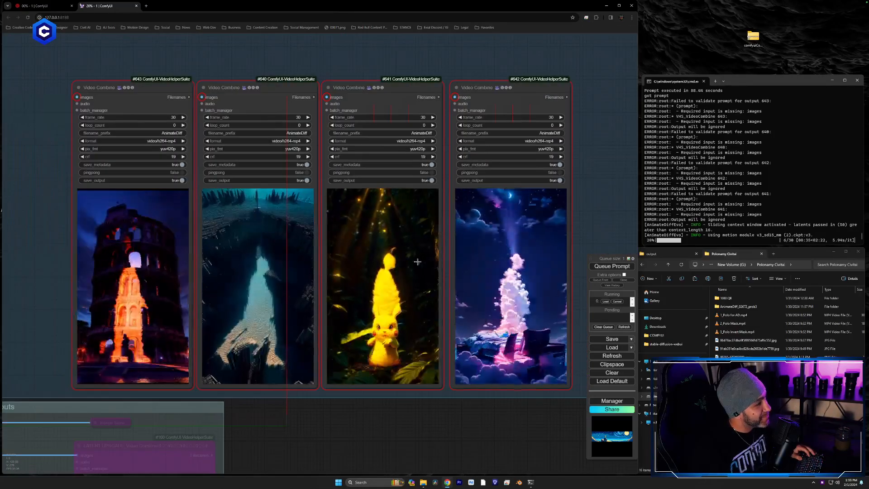
pyautogui.scroll(2, 329, 273)
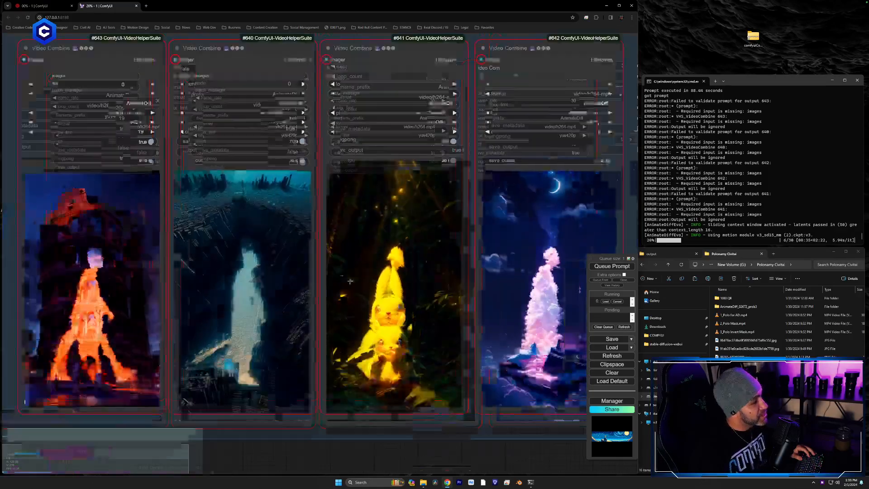
pyautogui.moveTo(618, 175); pyautogui.dragTo(595, 163)
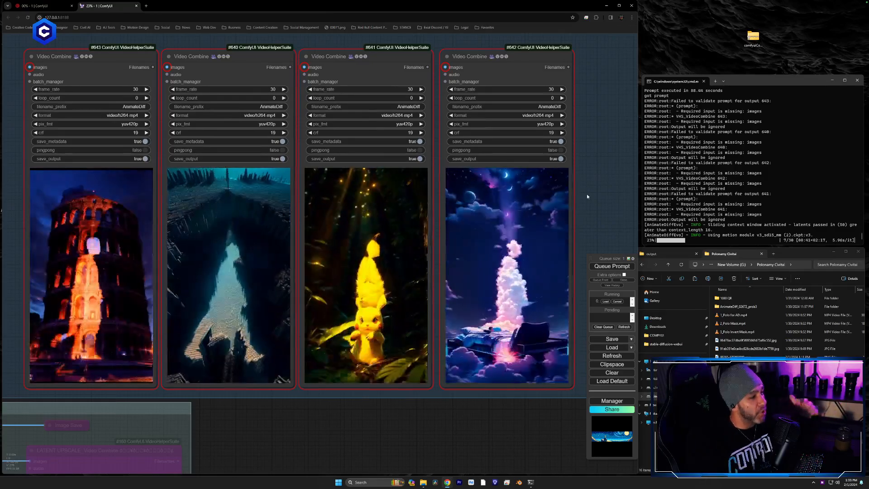
pyautogui.scroll(3, 587, 196)
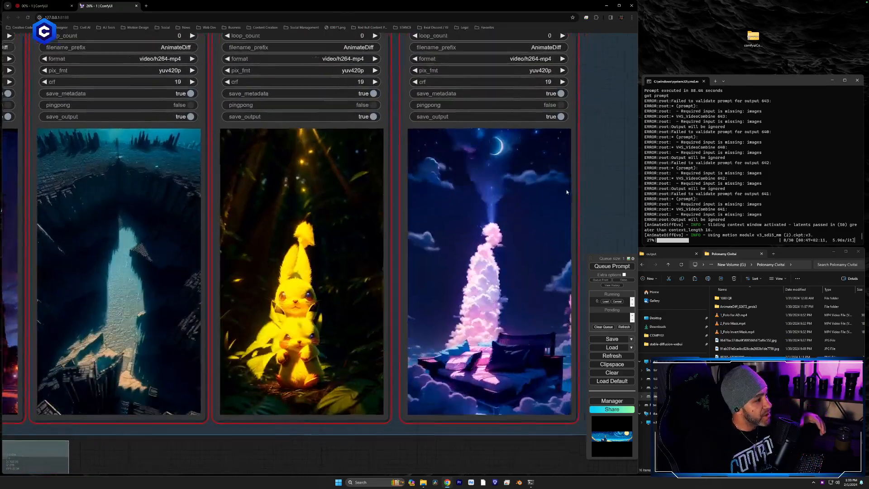
pyautogui.moveTo(567, 192); pyautogui.dragTo(528, 183)
pyautogui.scroll(4, 528, 184)
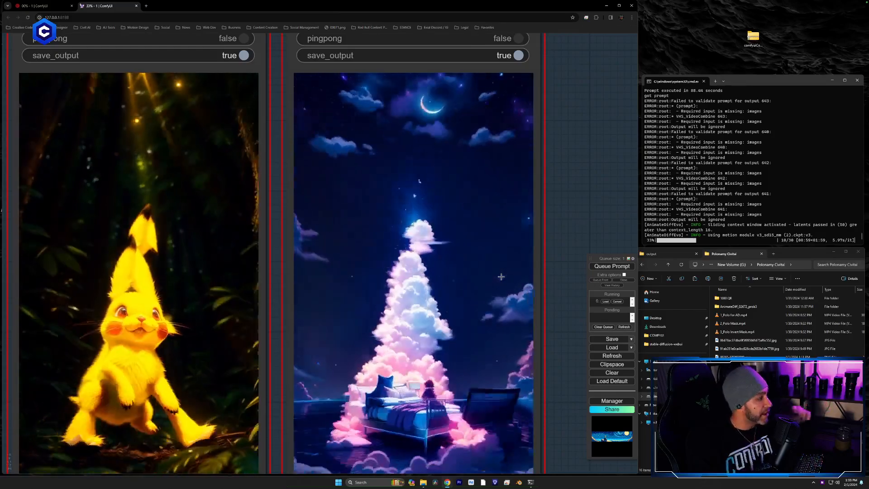
pyautogui.moveTo(553, 246); pyautogui.dragTo(638, 220)
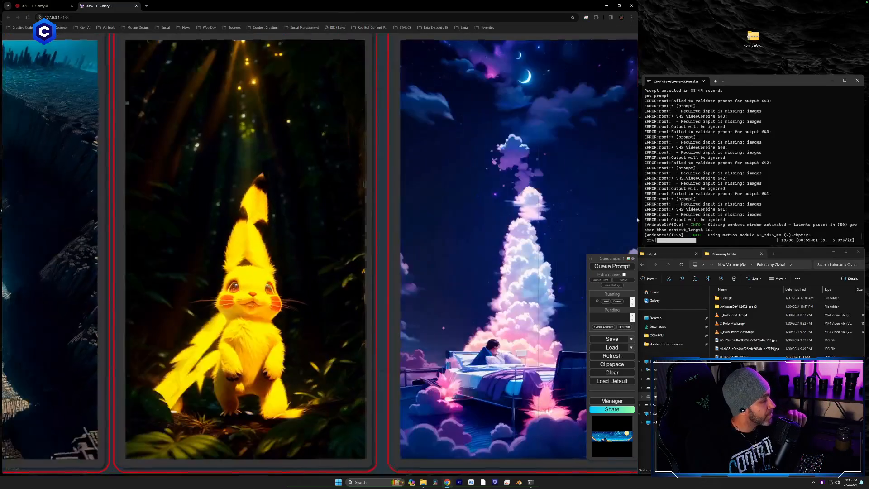
pyautogui.moveTo(118, 470); pyautogui.dragTo(473, 440)
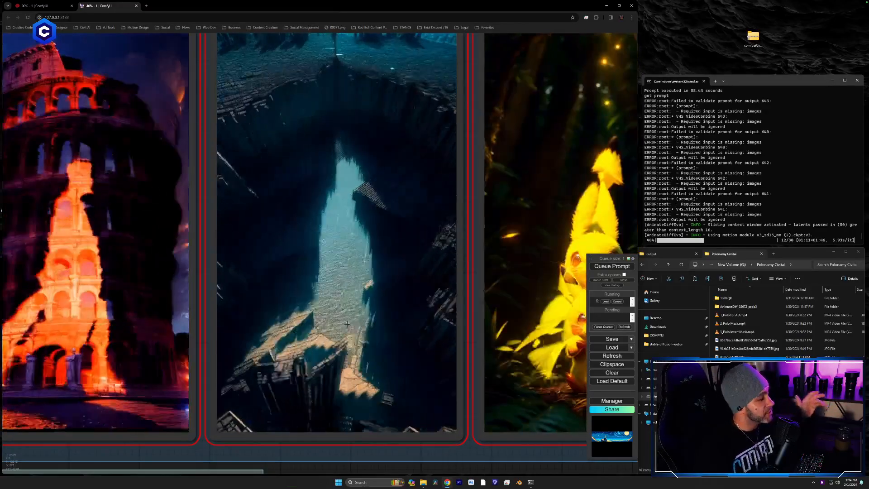
# Compare the saved Video Combine previews with the low-res output.
pyautogui.moveTo(202, 454); pyautogui.dragTo(388, 437)
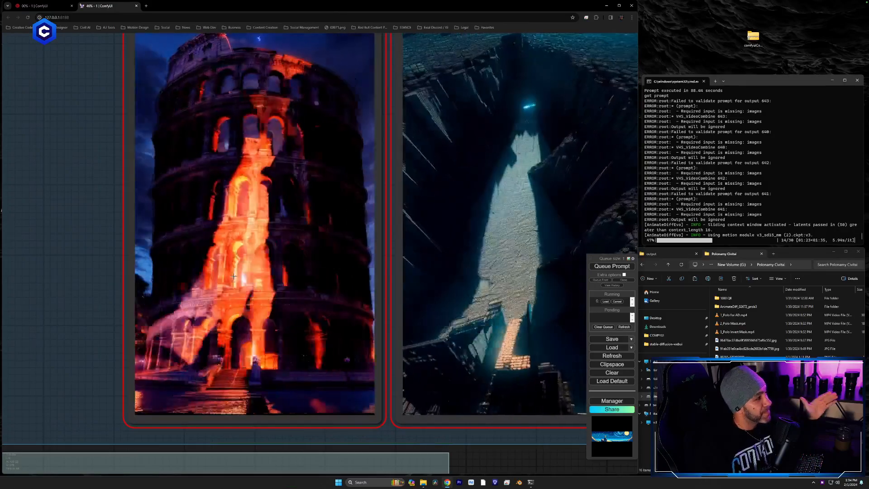
pyautogui.scroll(-7, 80, 189)
pyautogui.moveTo(68, 182); pyautogui.dragTo(224, 298)
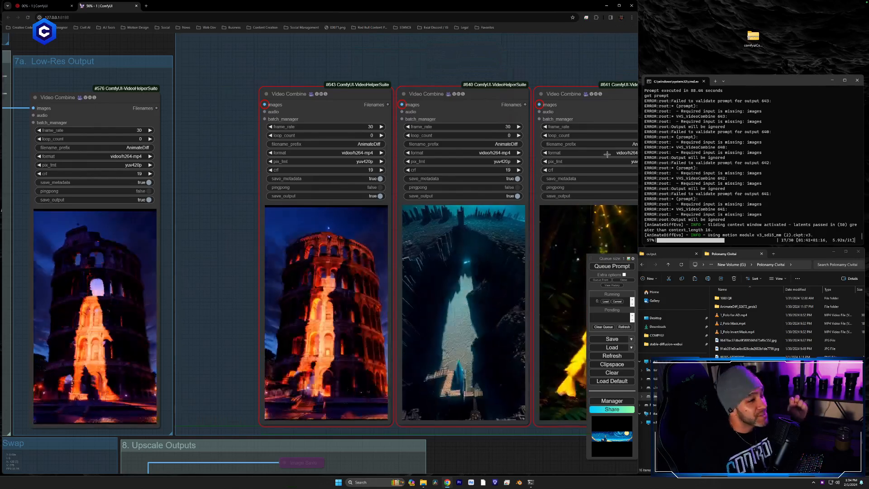
pyautogui.moveTo(187, 396); pyautogui.dragTo(575, 234)
pyautogui.moveTo(118, 372); pyautogui.dragTo(611, 213)
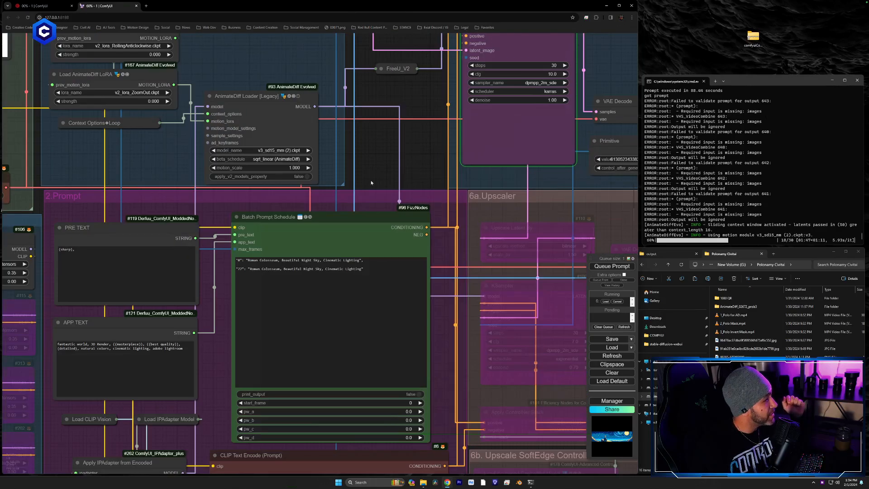
# Review the workflow from the mask video input through AnimateDiff, prompt, IPAdapter reference images and upscaler to the low-res output.
pyautogui.moveTo(149, 152); pyautogui.dragTo(476, 293)
pyautogui.moveTo(345, 148); pyautogui.dragTo(338, 238)
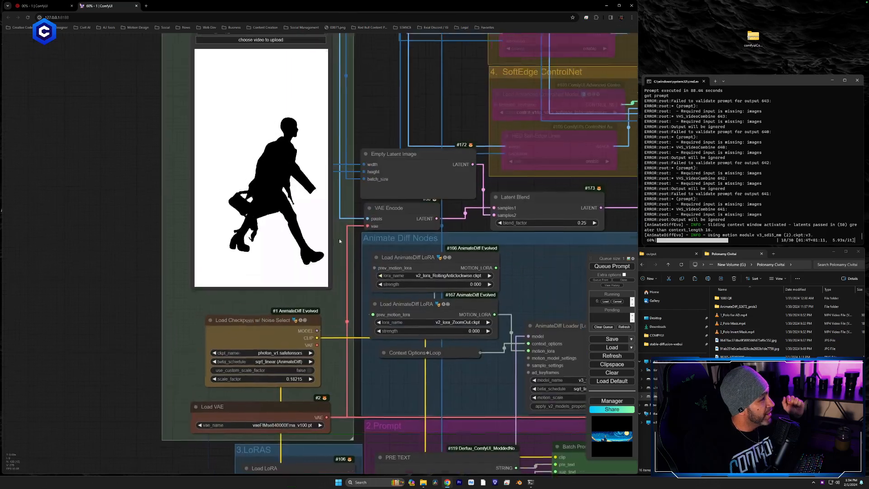
pyautogui.moveTo(337, 309); pyautogui.dragTo(99, 93)
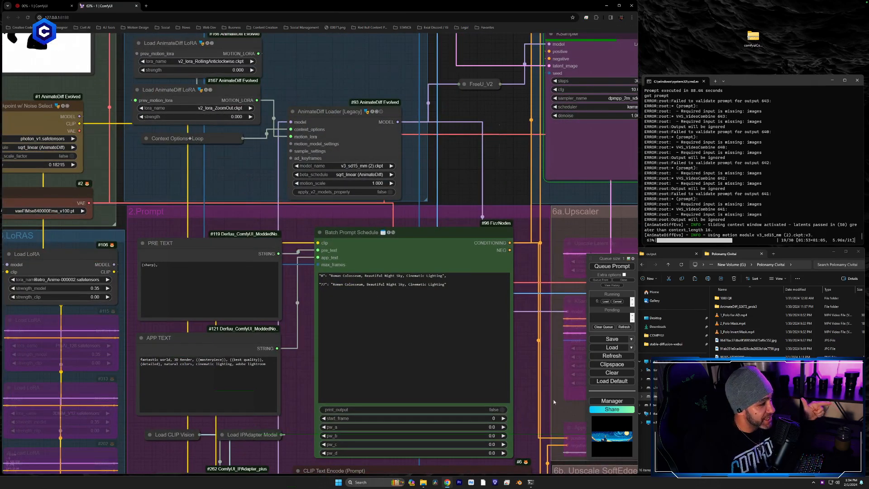
pyautogui.moveTo(526, 416); pyautogui.dragTo(488, 96)
pyautogui.moveTo(496, 286); pyautogui.dragTo(490, 149)
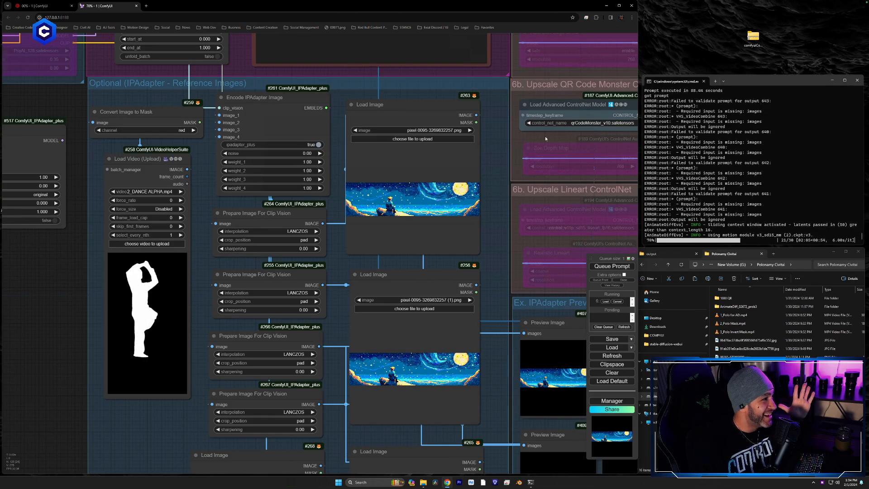
pyautogui.moveTo(485, 159); pyautogui.dragTo(275, 473)
pyautogui.moveTo(438, 229); pyautogui.dragTo(389, 249)
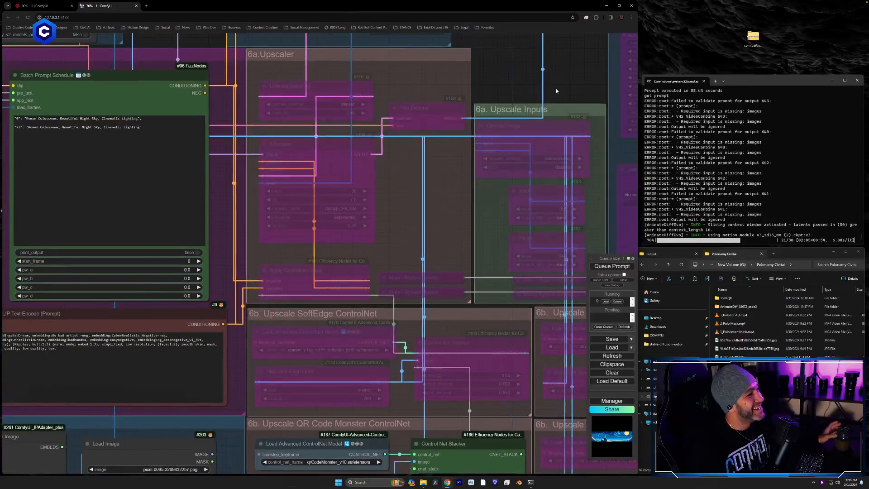
pyautogui.moveTo(556, 90); pyautogui.dragTo(210, 370)
pyautogui.moveTo(561, 109); pyautogui.dragTo(399, 296)
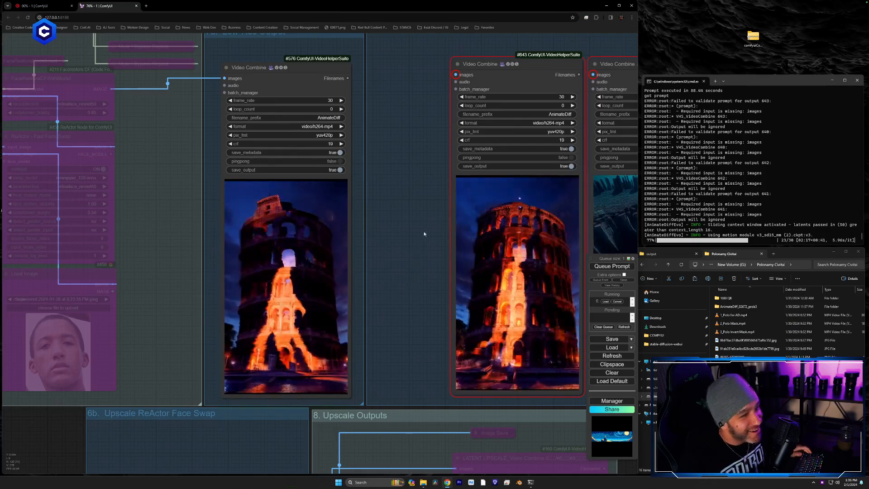
# Examine the finished low-res output video up close beside the saved Colosseum result.
pyautogui.click(753, 38)
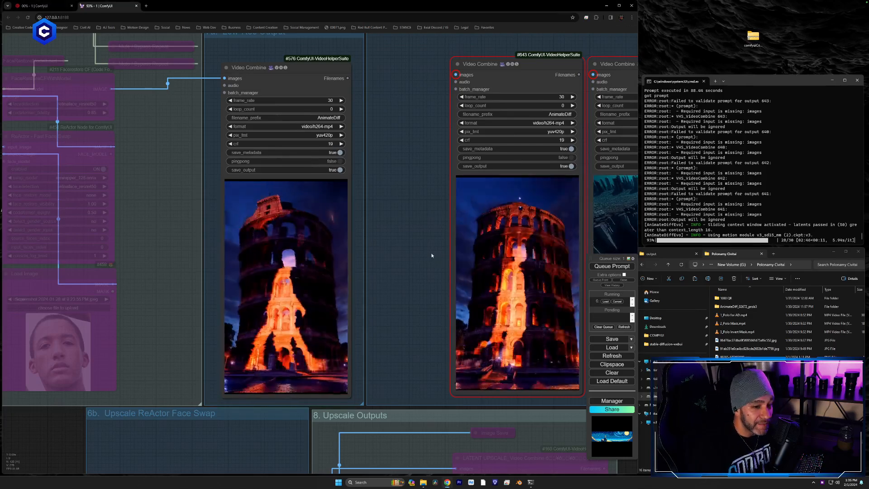
pyautogui.moveTo(432, 256); pyautogui.dragTo(399, 256)
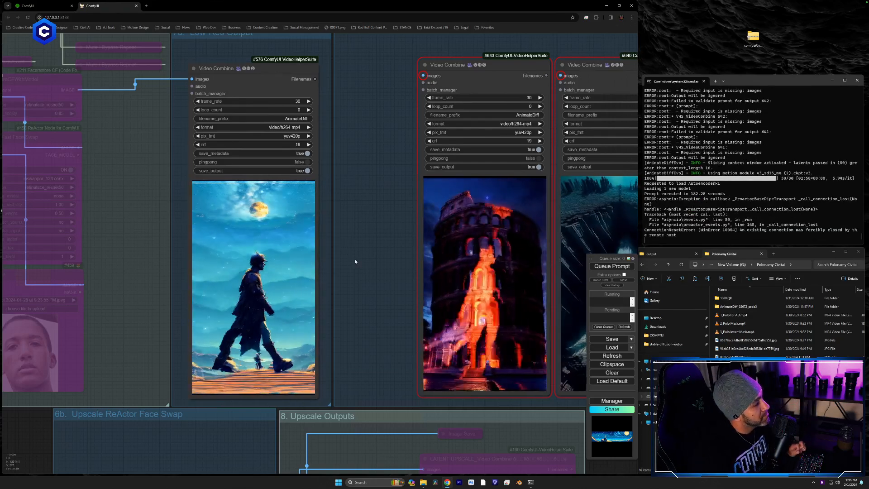
pyautogui.scroll(2, 335, 312)
pyautogui.moveTo(343, 322); pyautogui.dragTo(400, 318)
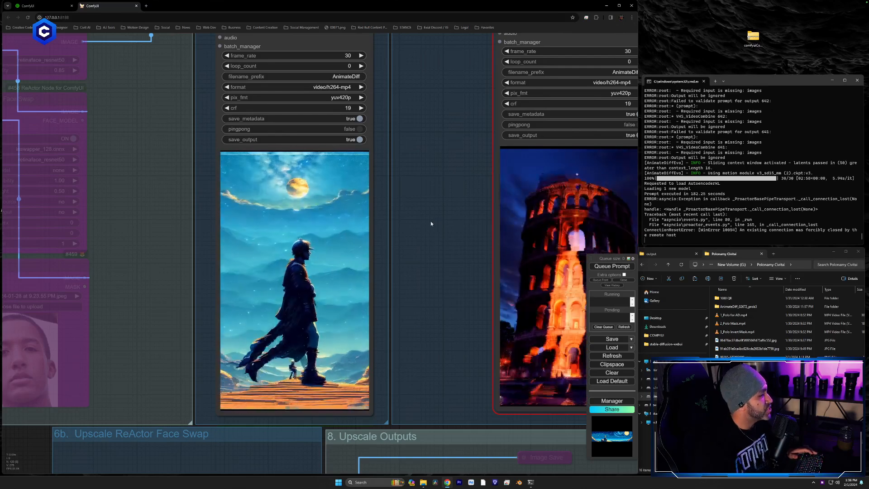
# Move the four saved Video Combine nodes aside and place a copy of the low-res output node in front of them.
pyautogui.scroll(-5, 450, 291)
pyautogui.scroll(-2, 451, 293)
pyautogui.moveTo(425, 301); pyautogui.dragTo(63, 293)
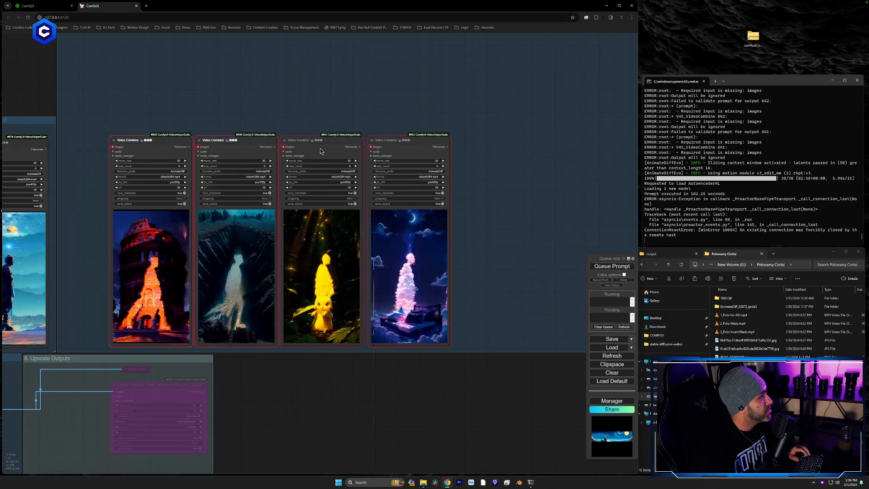
pyautogui.moveTo(179, 151); pyautogui.dragTo(309, 153)
pyautogui.moveTo(106, 180); pyautogui.dragTo(197, 180)
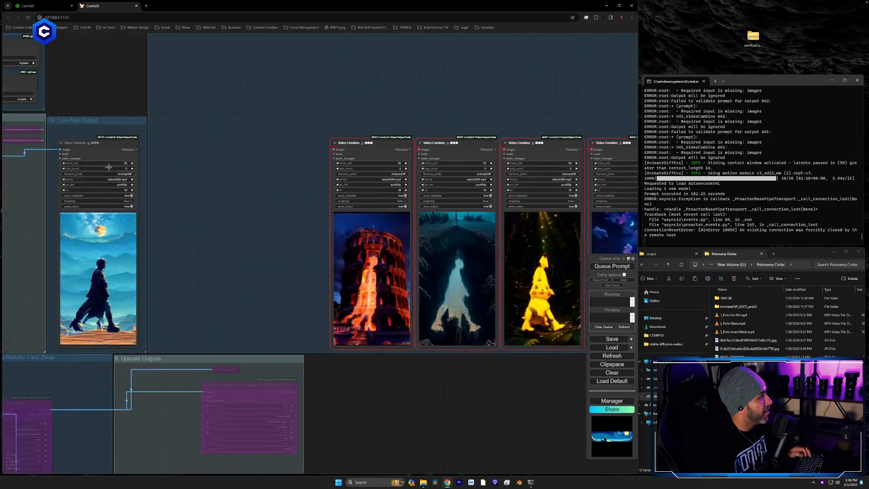
pyautogui.moveTo(92, 144); pyautogui.dragTo(277, 143)
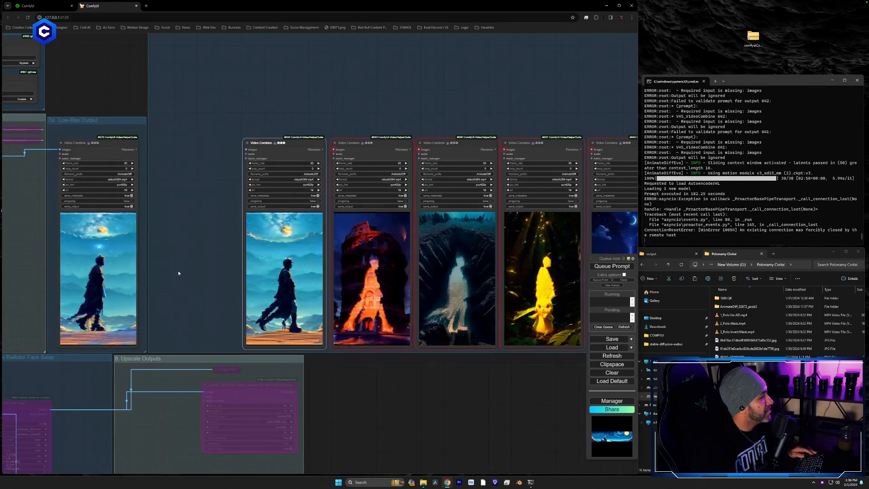
pyautogui.moveTo(178, 270); pyautogui.dragTo(480, 253)
pyautogui.moveTo(215, 307); pyautogui.dragTo(499, 280)
pyautogui.moveTo(304, 265); pyautogui.dragTo(552, 265)
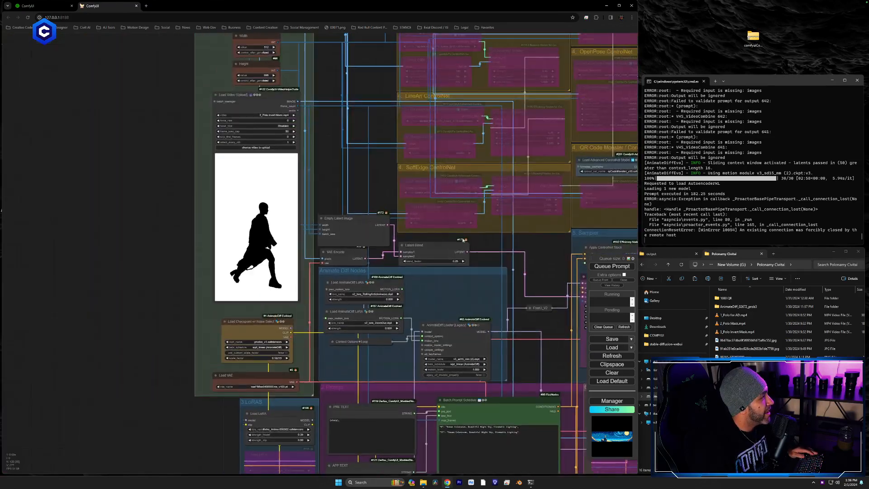
pyautogui.click(256, 147)
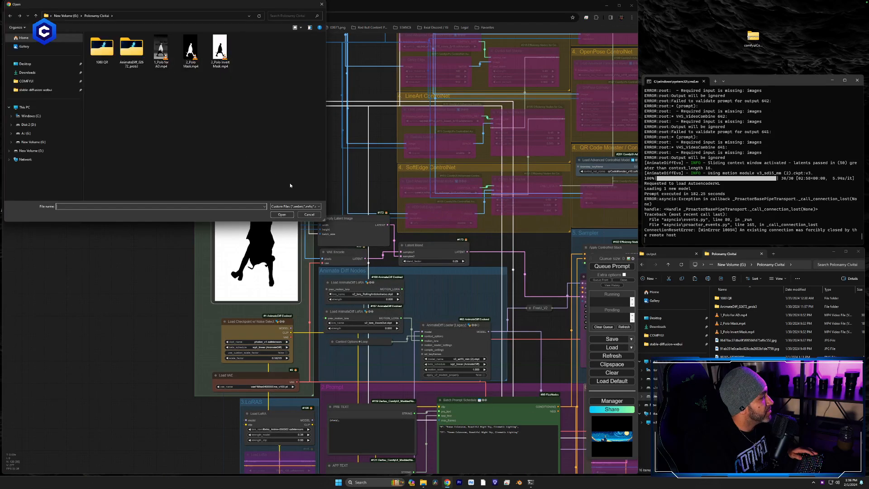
pyautogui.click(308, 214)
# Load the Rome Colosseum night photo into all four IPAdapter reference image nodes and queue the prompt.
pyautogui.moveTo(538, 280); pyautogui.dragTo(269, 28)
pyautogui.moveTo(308, 419); pyautogui.dragTo(327, 188)
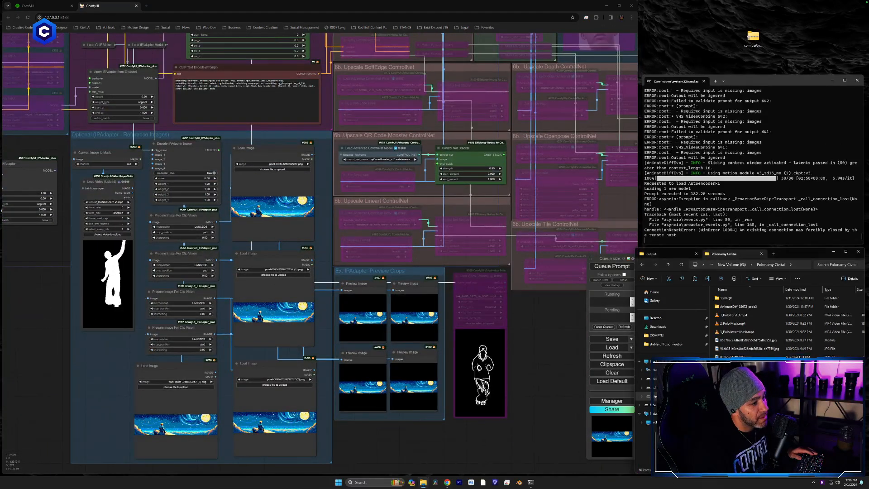
pyautogui.moveTo(305, 221); pyautogui.dragTo(304, 221)
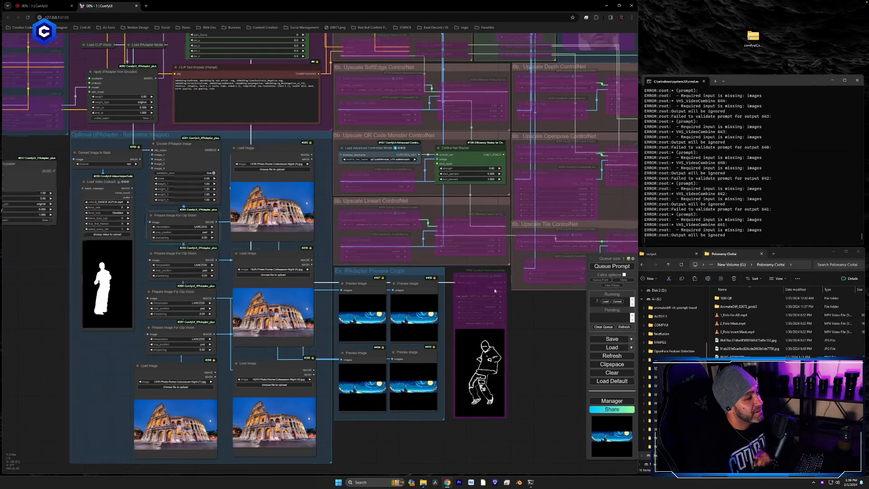
# Compare the low-res output with the copied Video Combine preview and the saved Colosseum result up close.
pyautogui.moveTo(495, 290); pyautogui.dragTo(368, 369)
pyautogui.moveTo(613, 168); pyautogui.dragTo(322, 464)
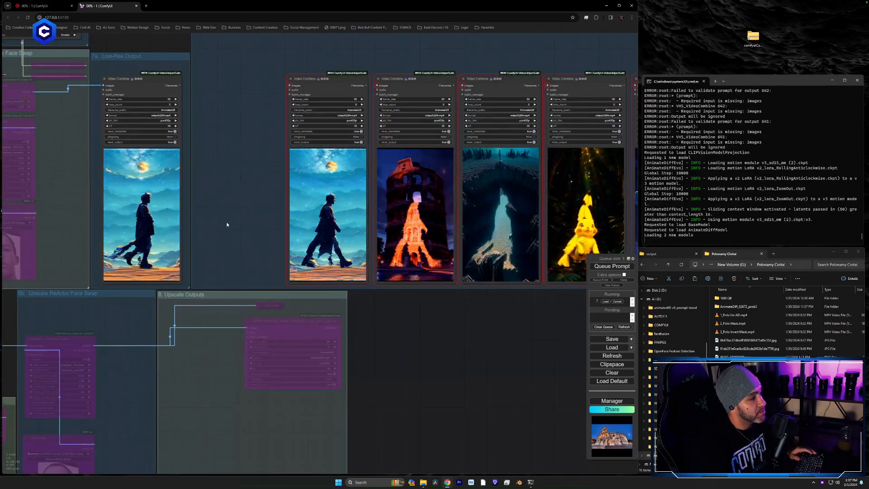
pyautogui.moveTo(227, 224); pyautogui.dragTo(186, 281)
pyautogui.scroll(1, 275, 267)
pyautogui.scroll(2, 275, 267)
pyautogui.scroll(3, 301, 276)
pyautogui.scroll(1, 306, 277)
pyautogui.scroll(1, 213, 277)
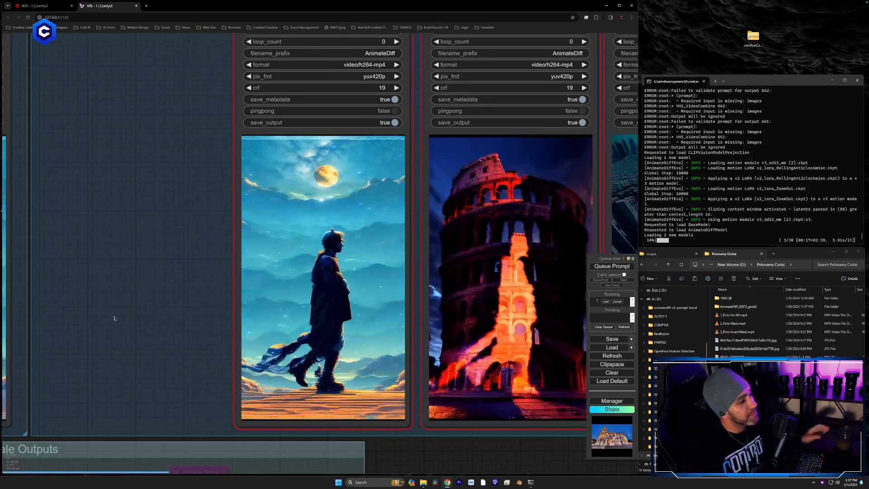
pyautogui.moveTo(147, 318); pyautogui.dragTo(383, 245)
pyautogui.scroll(-1, 143, 306)
pyautogui.scroll(-2, 384, 246)
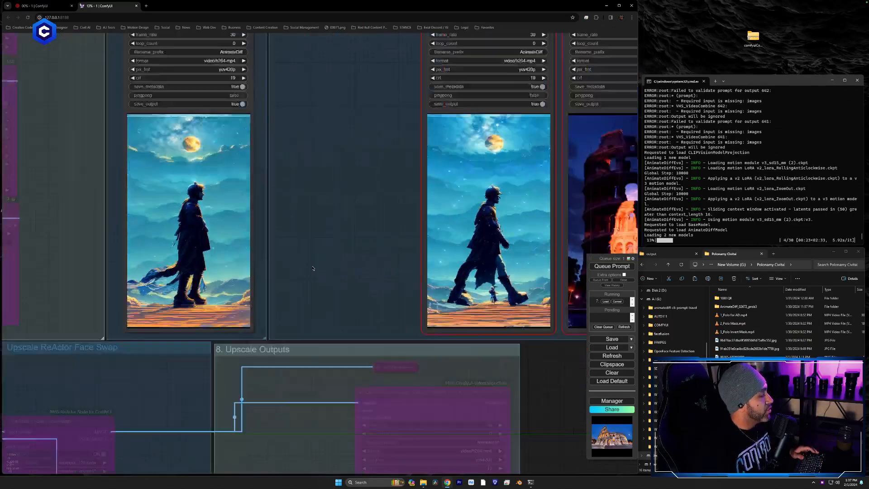
pyautogui.scroll(-3, 312, 268)
# Review the sampler, prompt and AnimateDiff sections, the saved output previews and the overall workflow layout.
pyautogui.moveTo(116, 290); pyautogui.dragTo(430, 278)
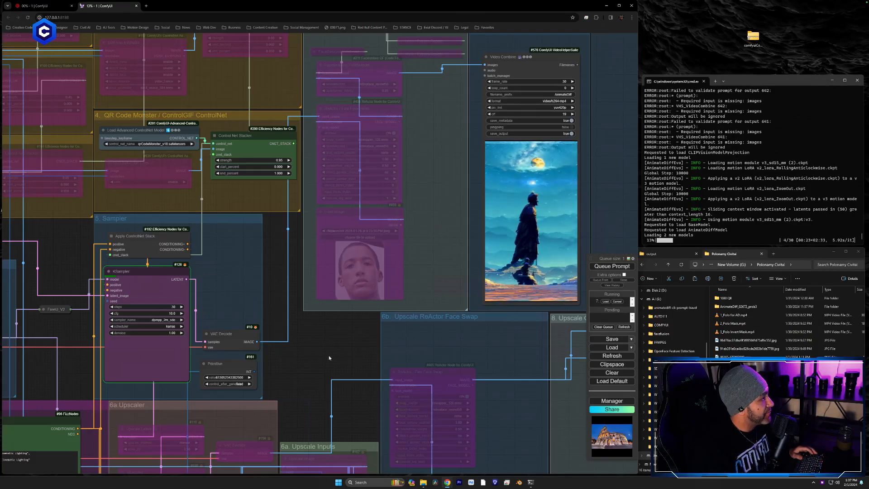
pyautogui.moveTo(329, 358); pyautogui.dragTo(778, 93)
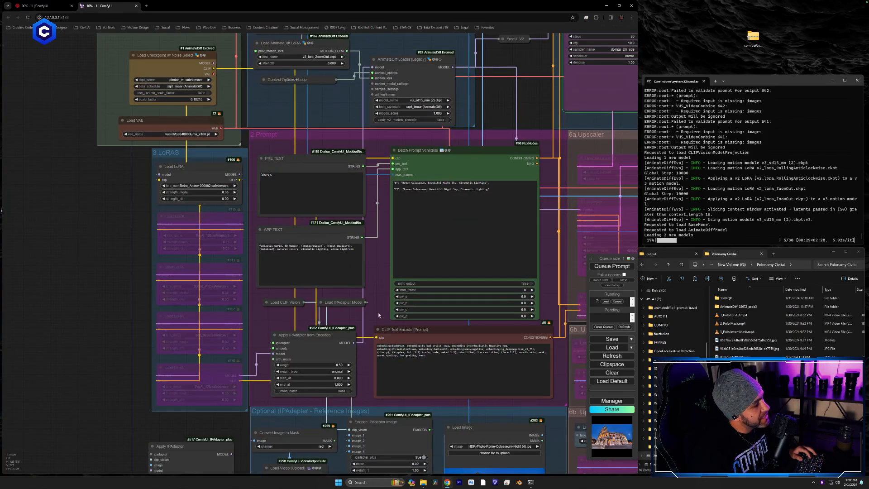
pyautogui.moveTo(378, 313); pyautogui.dragTo(243, 471)
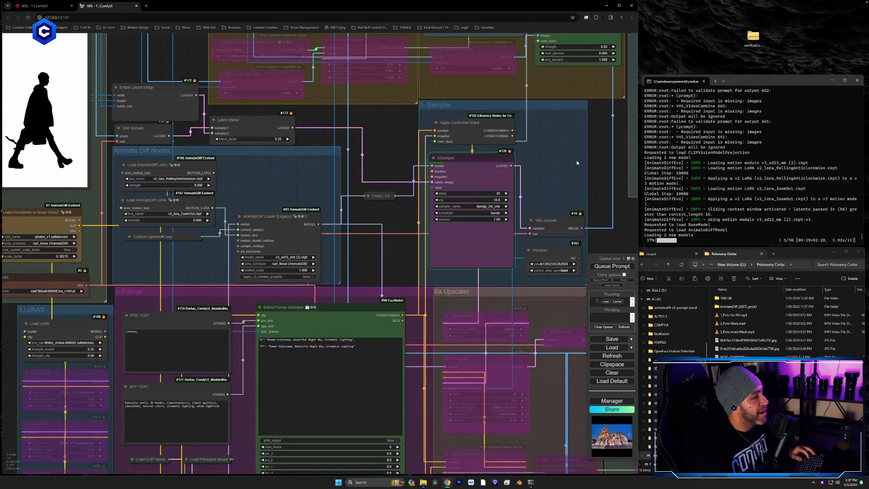
pyautogui.moveTo(577, 163); pyautogui.dragTo(320, 299)
pyautogui.moveTo(575, 170); pyautogui.dragTo(277, 297)
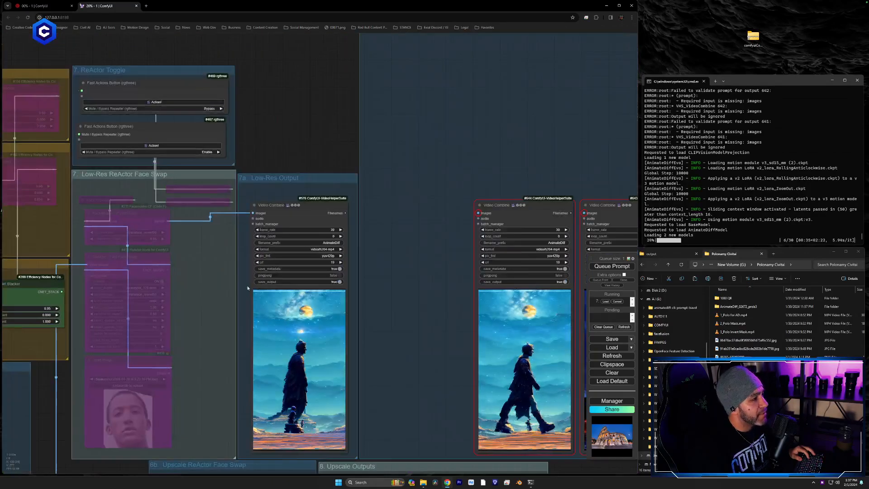
pyautogui.scroll(5, 303, 297)
pyautogui.moveTo(439, 298); pyautogui.dragTo(214, 233)
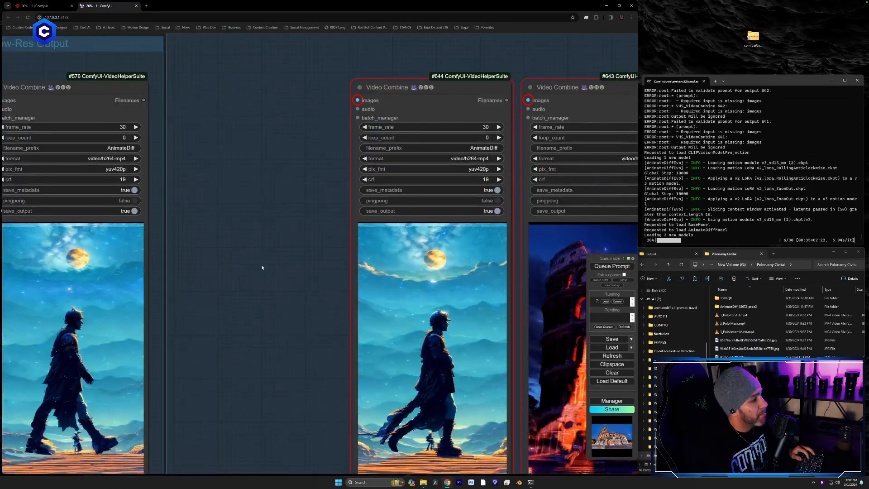
pyautogui.moveTo(281, 279); pyautogui.dragTo(23, 247)
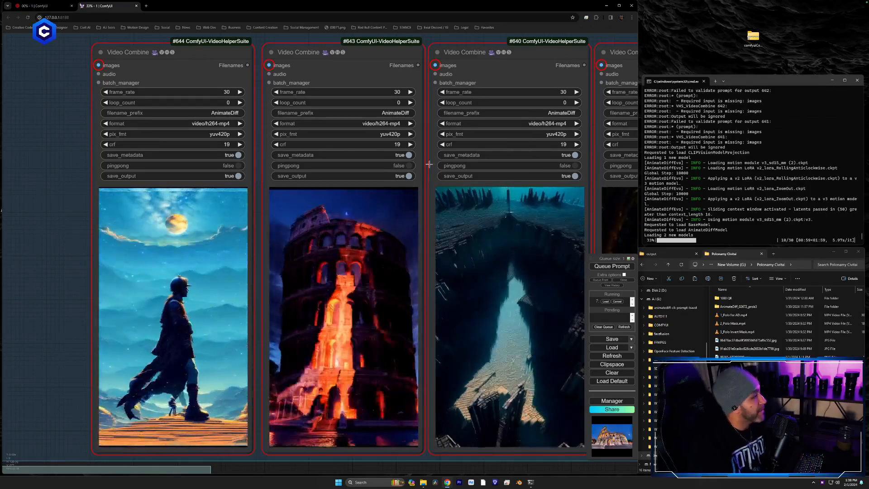
pyautogui.scroll(-2, 59, 314)
pyautogui.moveTo(54, 316); pyautogui.dragTo(581, 160)
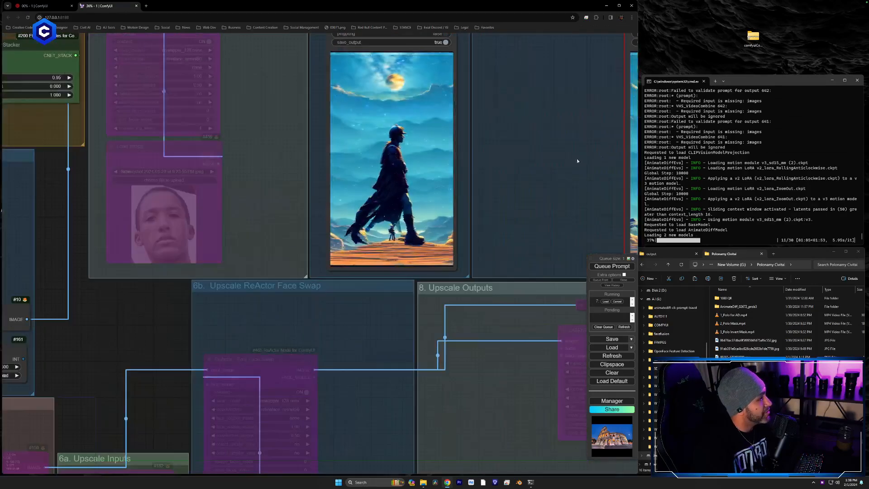
pyautogui.scroll(-7, 452, 200)
pyautogui.moveTo(402, 285); pyautogui.dragTo(508, 295)
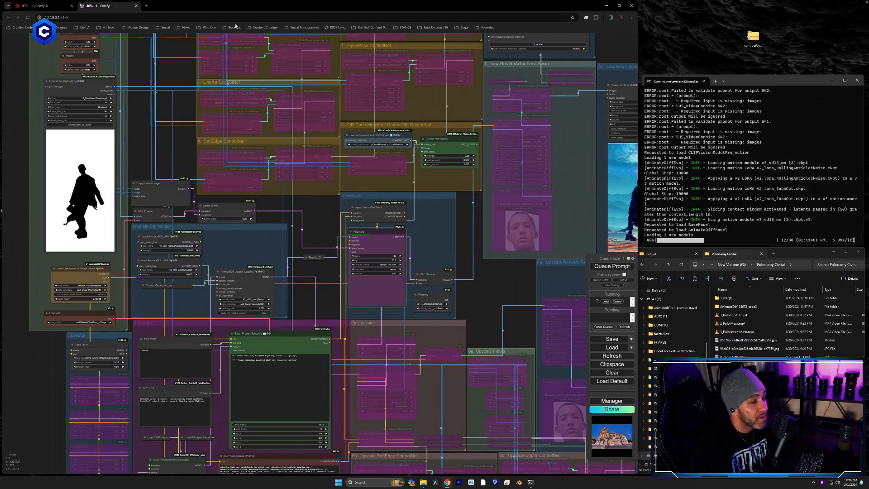
# Switch to the other open ComfyUI workflow and inspect its iterative upscale section, low-res output and source dance video.
pyautogui.click(36, 7)
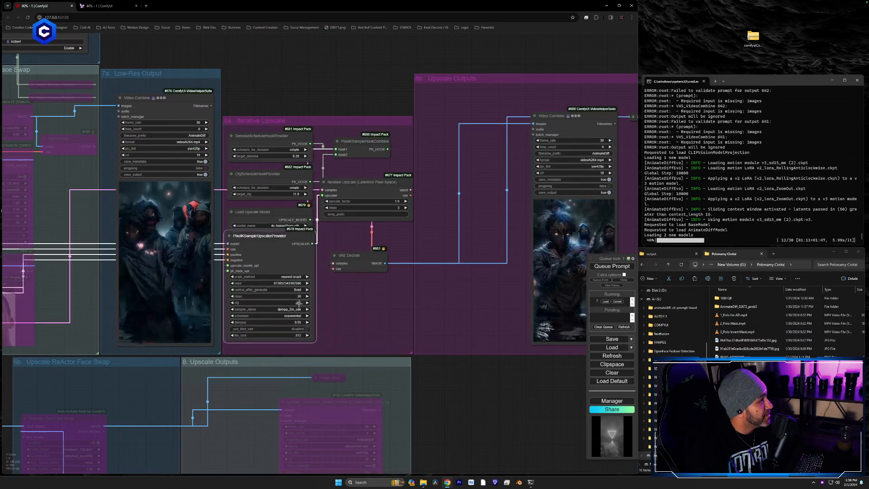
pyautogui.moveTo(347, 309); pyautogui.dragTo(673, 306)
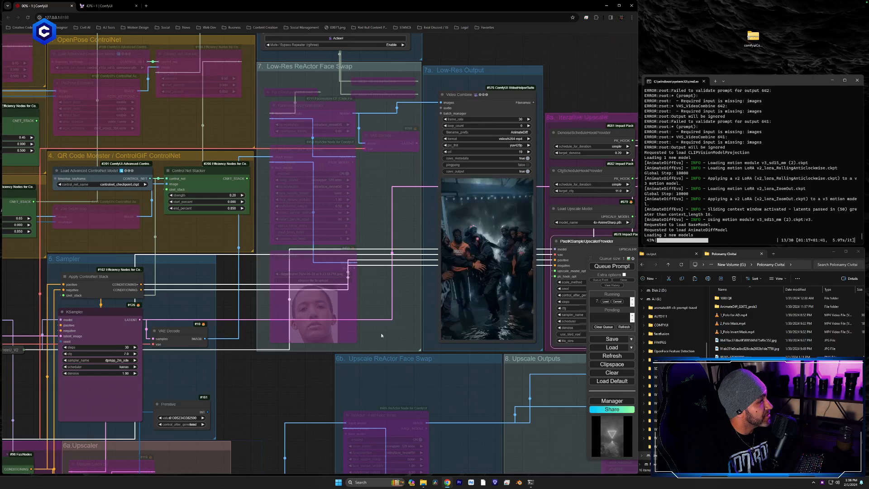
pyautogui.moveTo(93, 299); pyautogui.dragTo(513, 258)
pyautogui.moveTo(248, 162); pyautogui.dragTo(511, 216)
pyautogui.scroll(3, 464, 226)
pyautogui.moveTo(422, 236); pyautogui.dragTo(452, 224)
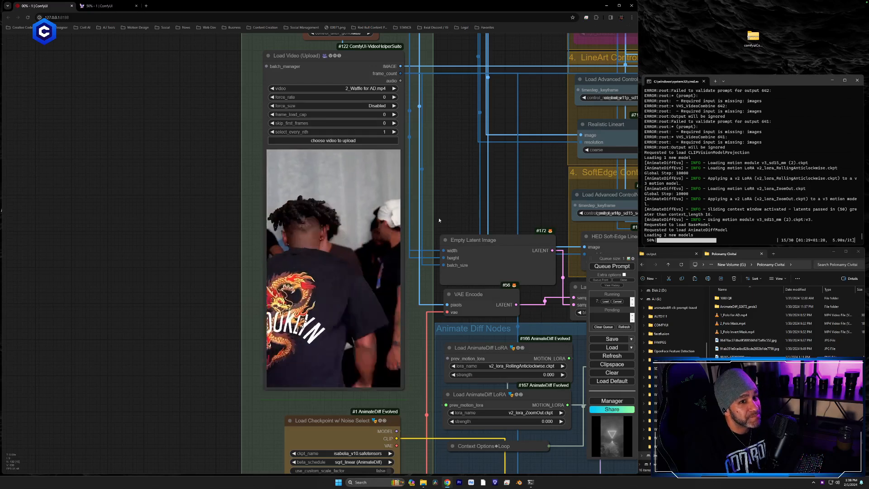
# Examine the LineArt, SoftEdge and QR Code Monster / ControlGIF ControlNet settings through to the low-res output.
pyautogui.moveTo(553, 197); pyautogui.dragTo(237, 251)
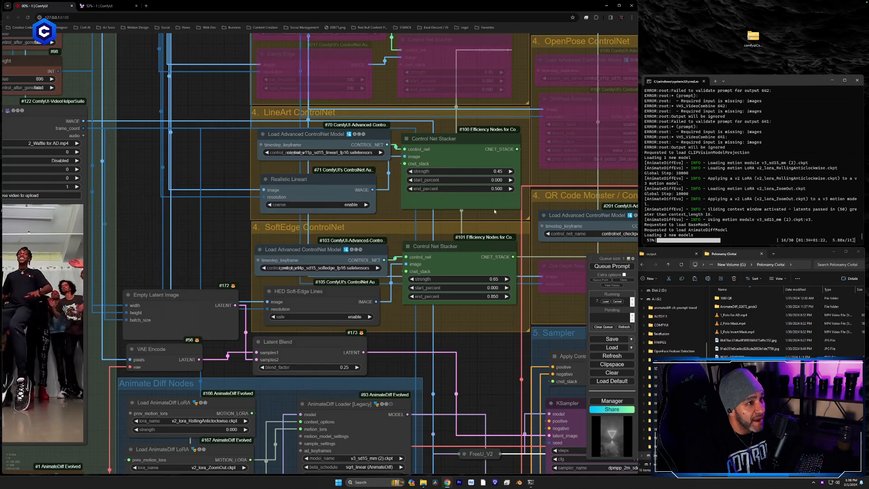
pyautogui.moveTo(490, 320); pyautogui.dragTo(159, 305)
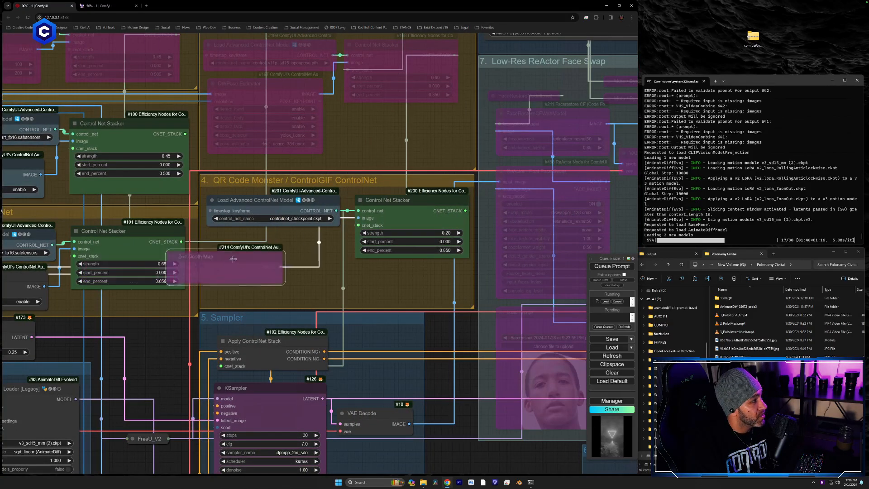
pyautogui.moveTo(476, 275); pyautogui.dragTo(222, 277)
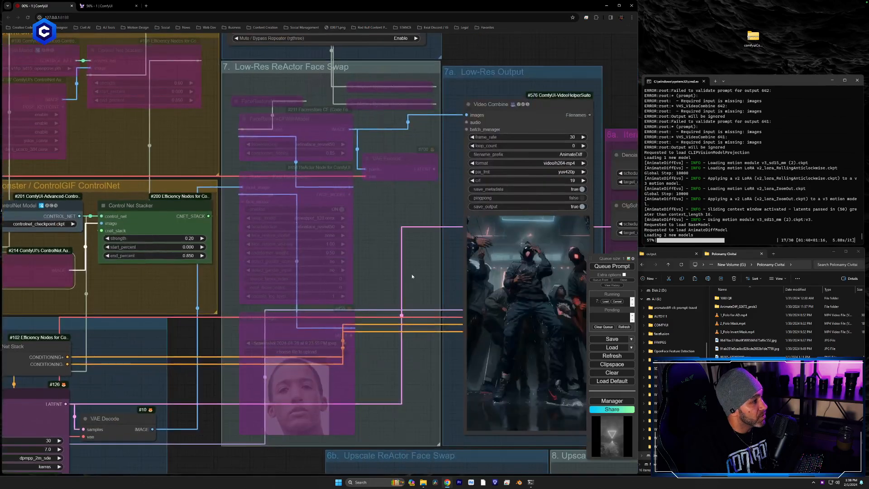
# Inspect the dance video in the low-res Video Combine output up close and sync its preview.
pyautogui.moveTo(411, 274); pyautogui.dragTo(261, 260)
pyautogui.scroll(2, 357, 255)
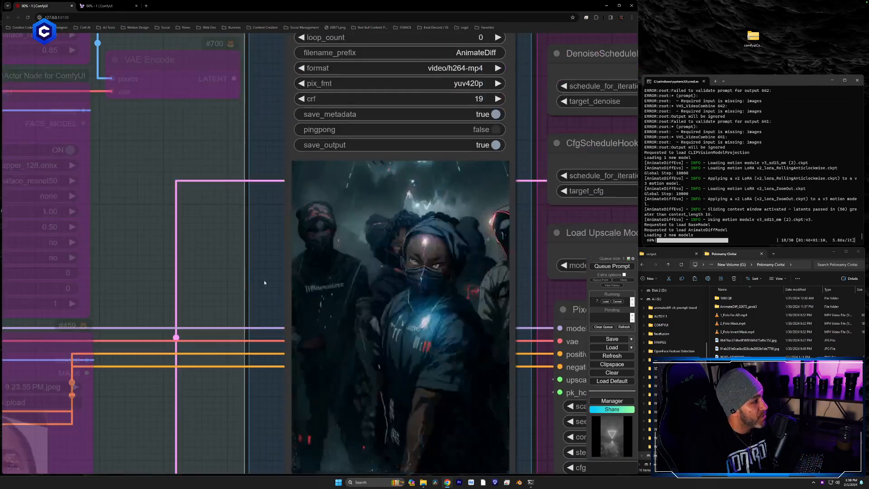
pyautogui.scroll(2, 355, 238)
pyautogui.rightClick(355, 221)
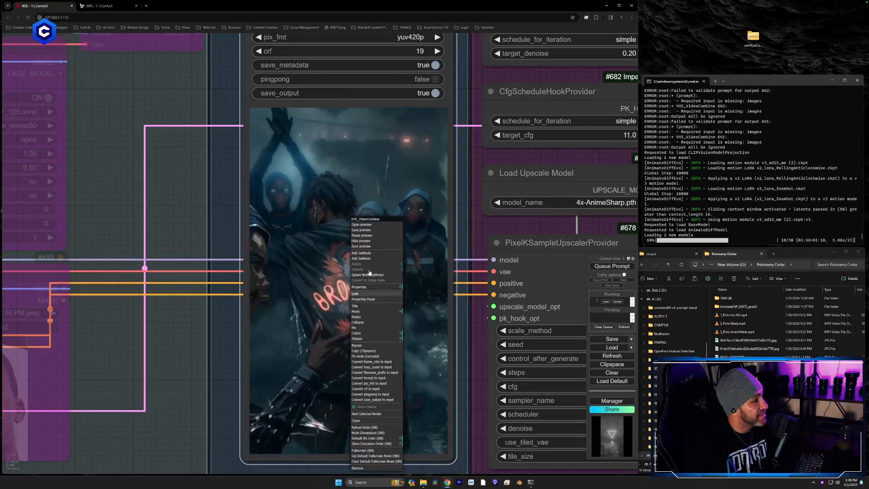
pyautogui.click(369, 248)
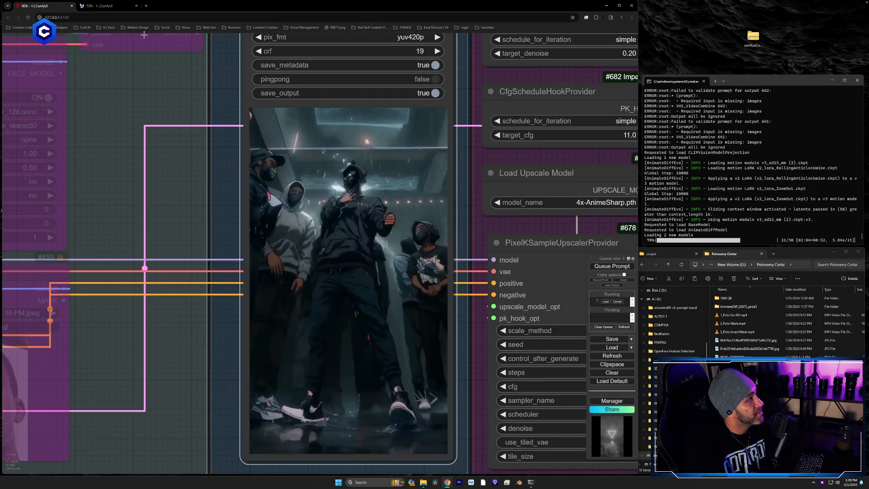
# Switch to the other ComfyUI workflow and trace its low-res output back through the QR Code Monster ControlNet to the inverted mask video.
pyautogui.moveTo(110, 10)
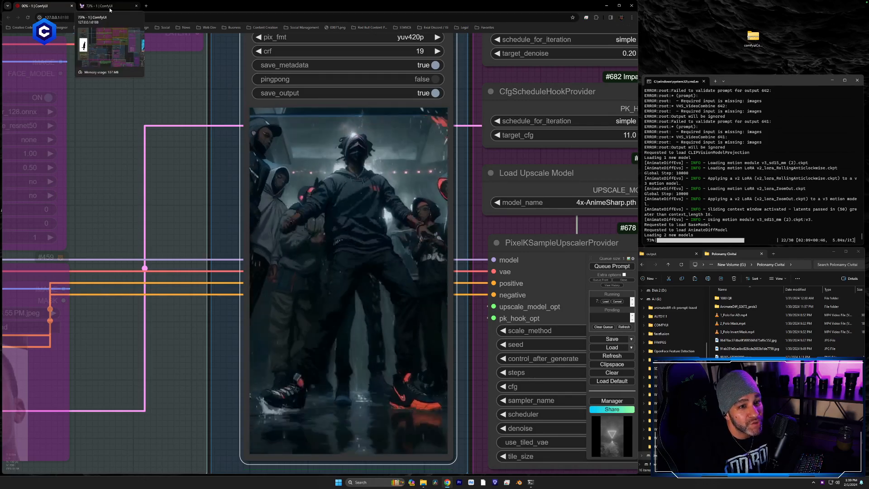
pyautogui.click(110, 7)
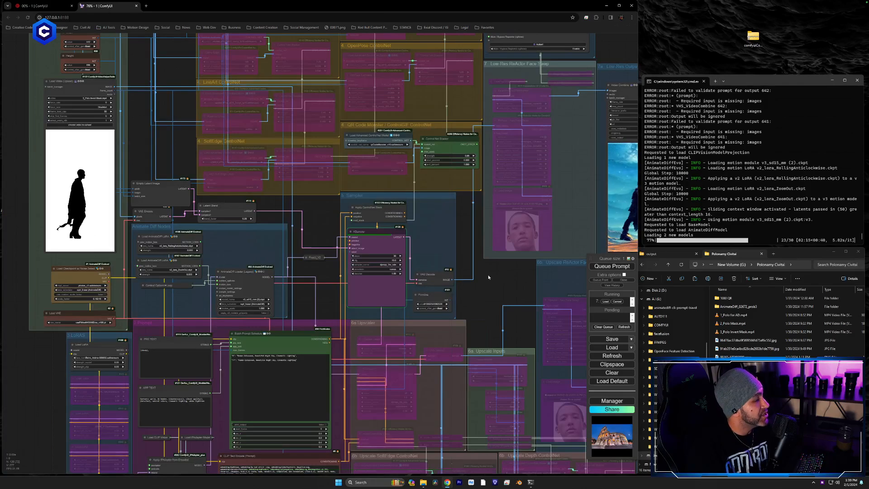
pyautogui.scroll(5, 489, 277)
pyautogui.scroll(3, 381, 180)
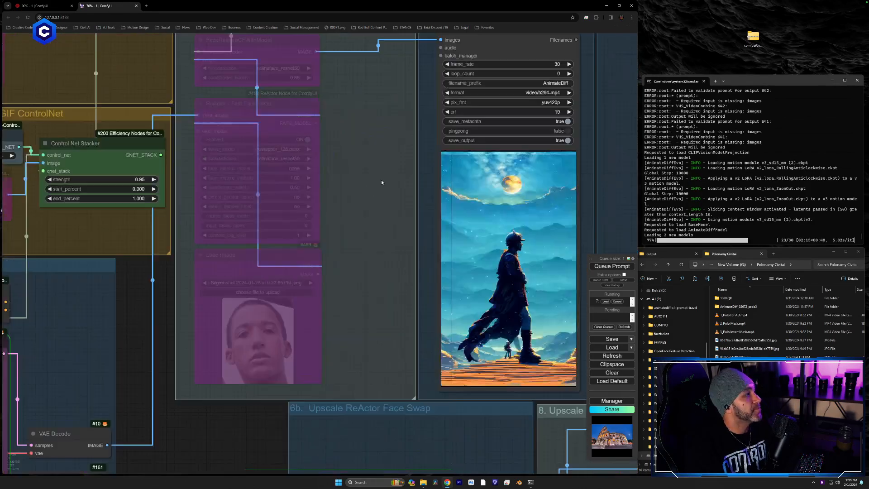
pyautogui.moveTo(355, 195); pyautogui.dragTo(580, 250)
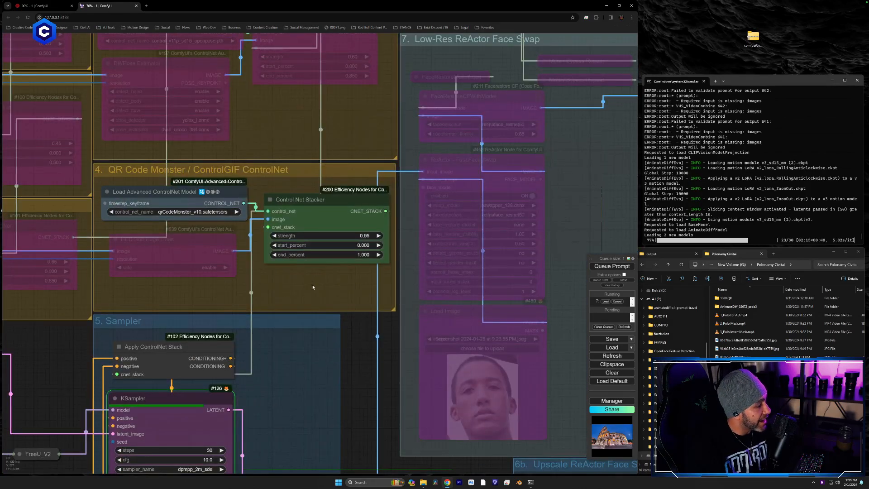
pyautogui.moveTo(311, 287); pyautogui.dragTo(644, 266)
pyautogui.moveTo(363, 287); pyautogui.dragTo(583, 270)
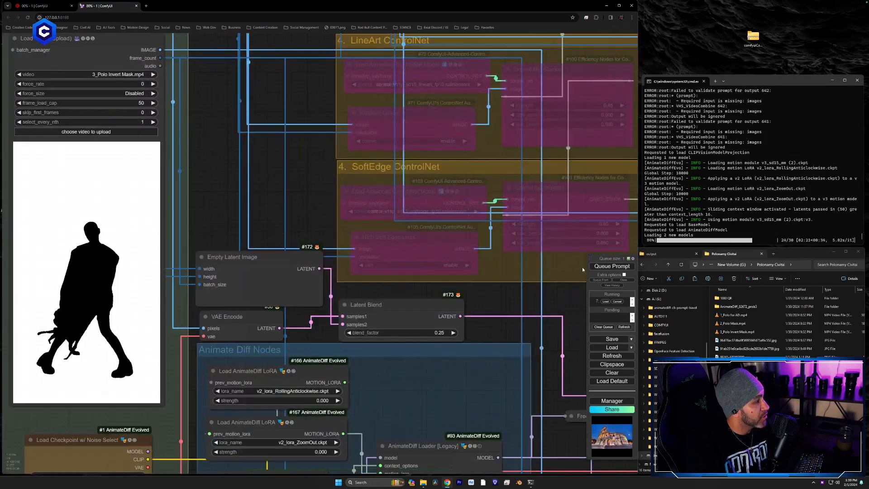
pyautogui.moveTo(376, 225); pyautogui.dragTo(504, 221)
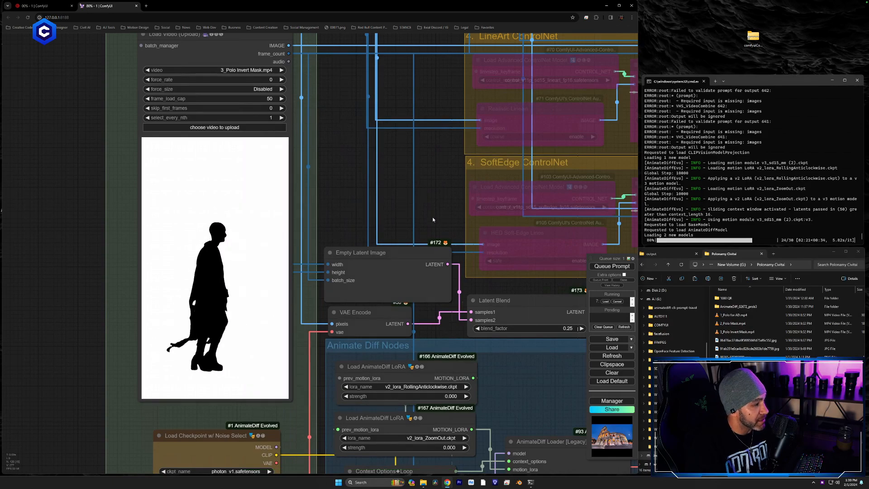
# Review the QR Code Monster ControlNet and KSampler settings, then the walking-figure preview in the low-res Video Combine node.
pyautogui.moveTo(433, 220); pyautogui.dragTo(161, 207)
pyautogui.moveTo(529, 232); pyautogui.dragTo(292, 223)
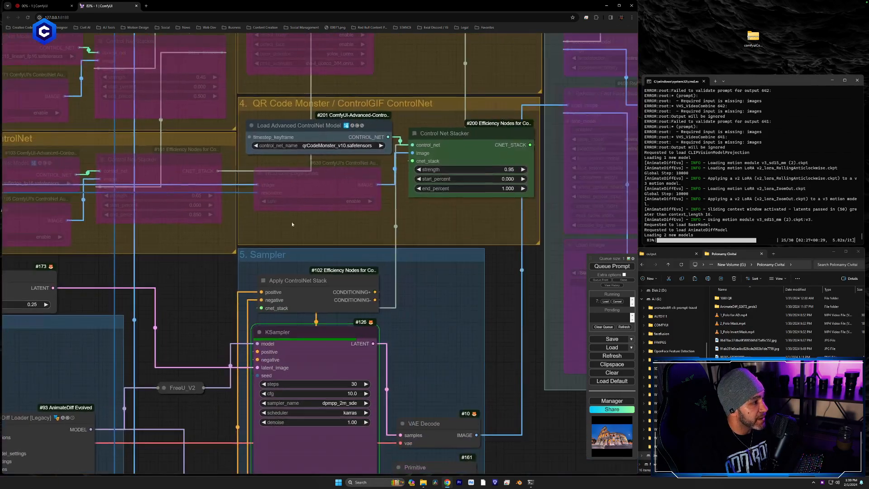
pyautogui.moveTo(479, 223); pyautogui.dragTo(128, 227)
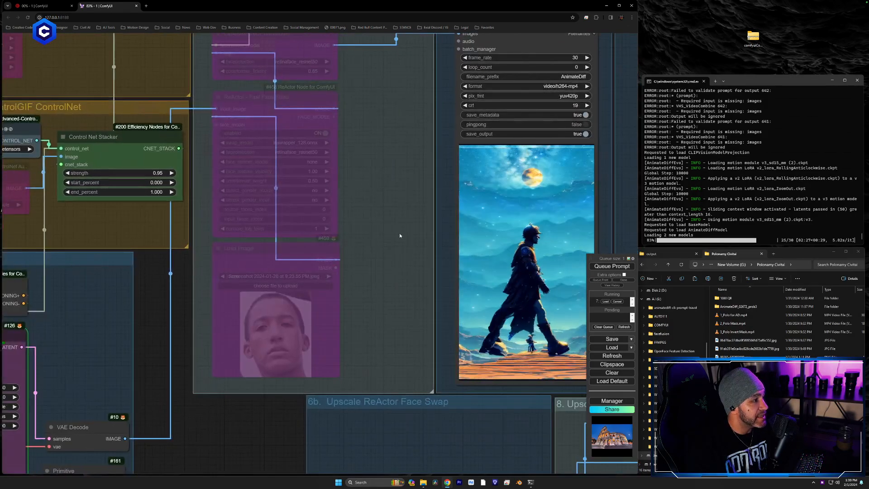
pyautogui.moveTo(400, 236); pyautogui.dragTo(375, 234)
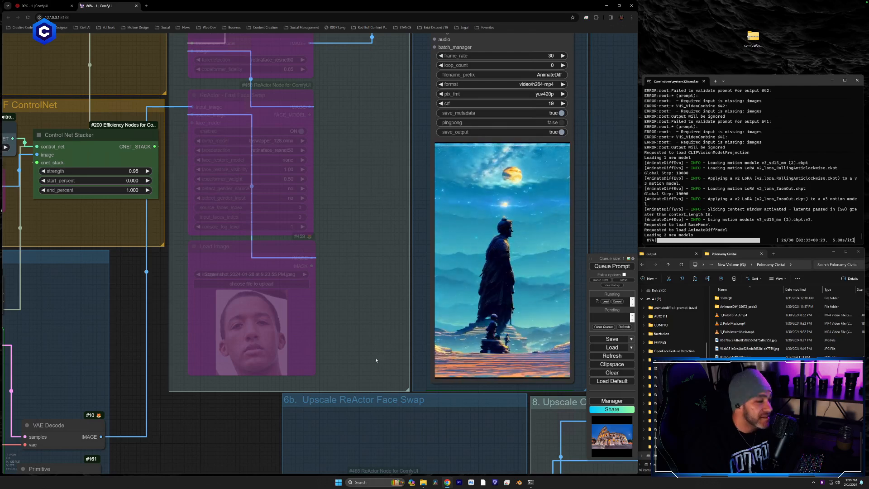
pyautogui.moveTo(123, 223); pyautogui.dragTo(216, 250)
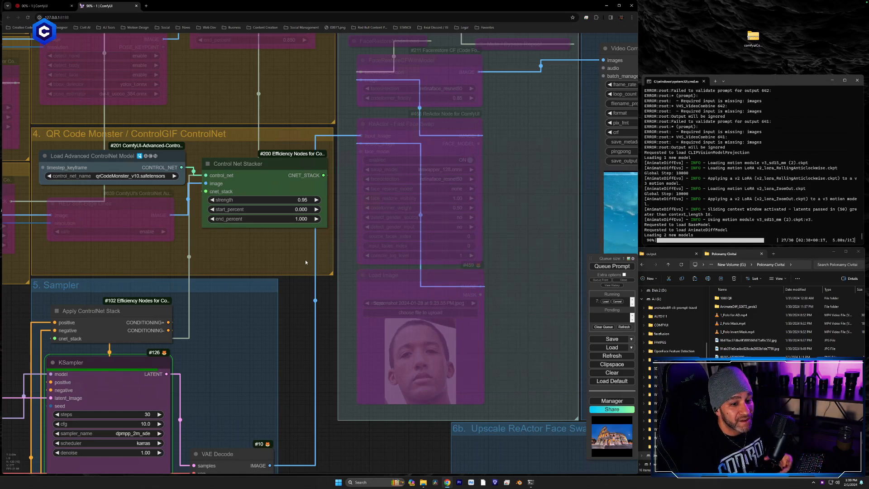
pyautogui.moveTo(489, 259); pyautogui.dragTo(268, 236)
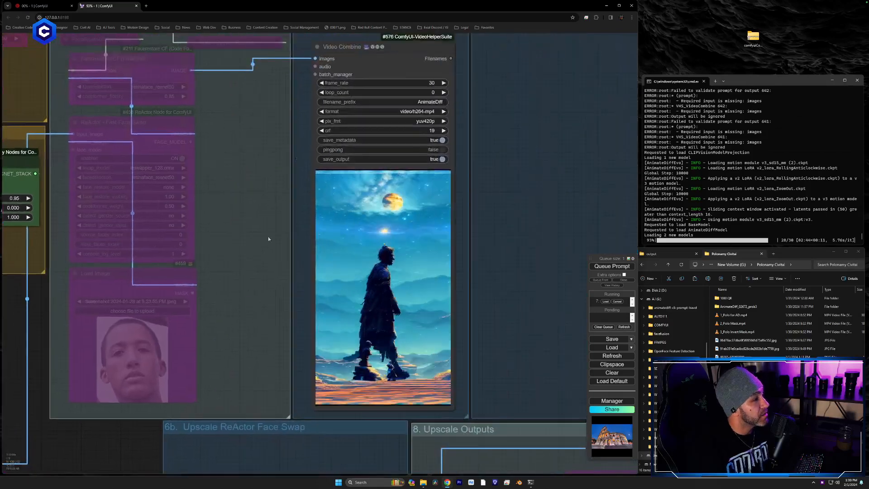
pyautogui.moveTo(510, 298); pyautogui.dragTo(497, 291)
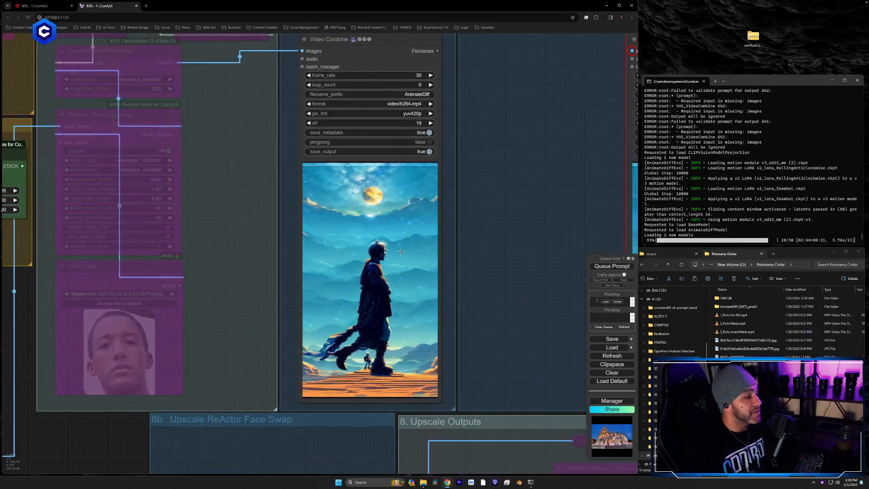
# Check the Latent Blend, ControlNet and sampler chain and return to the low-res output for the finished render.
pyautogui.moveTo(262, 300); pyautogui.dragTo(868, 279)
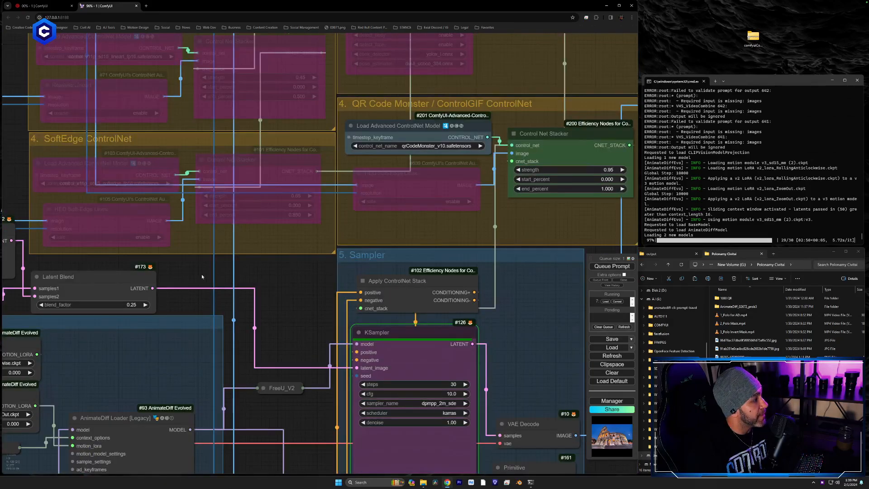
pyautogui.moveTo(202, 276); pyautogui.dragTo(282, 243)
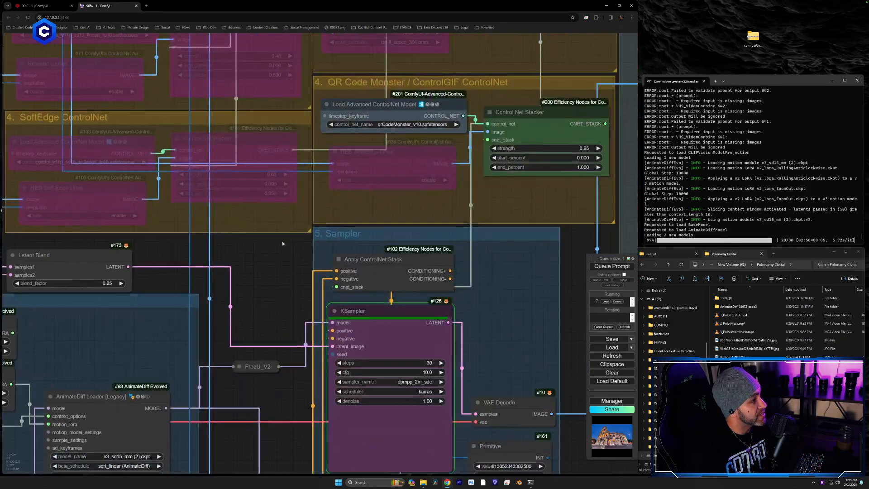
pyautogui.moveTo(558, 256); pyautogui.dragTo(222, 253)
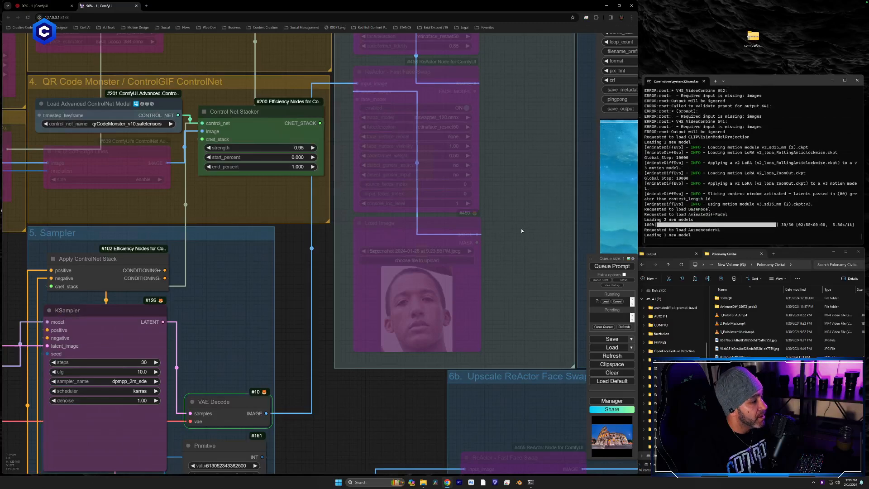
pyautogui.moveTo(482, 230); pyautogui.dragTo(254, 219)
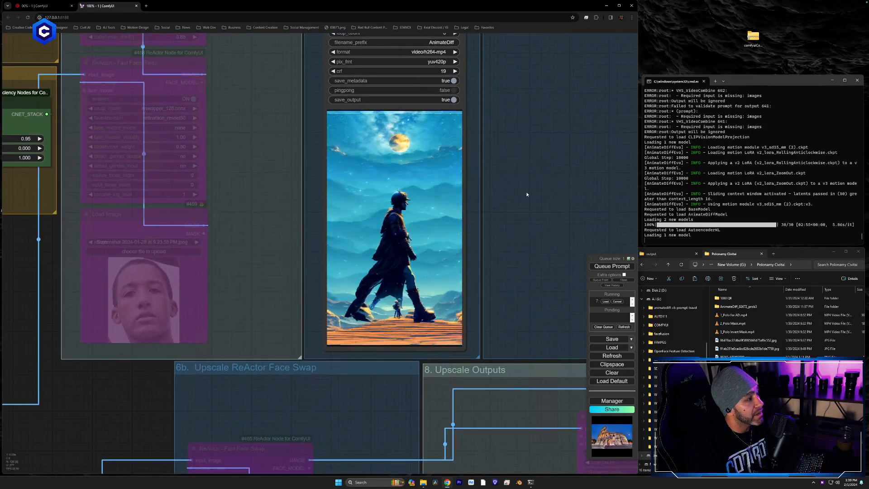
pyautogui.moveTo(526, 192); pyautogui.dragTo(513, 252)
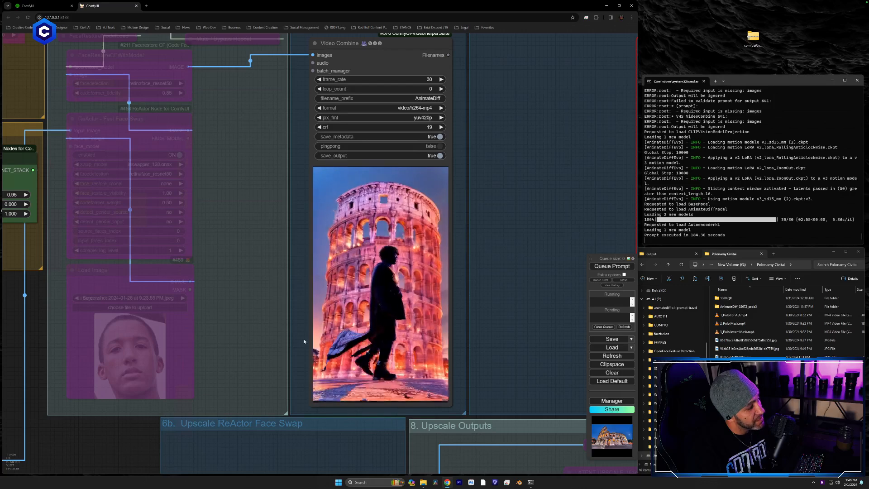
# Load 2_Polo Mask.mp4 as the input video in the Load Video (Upload) node.
pyautogui.moveTo(249, 335); pyautogui.dragTo(338, 332)
pyautogui.scroll(-1, 338, 331)
pyautogui.scroll(-4, 338, 333)
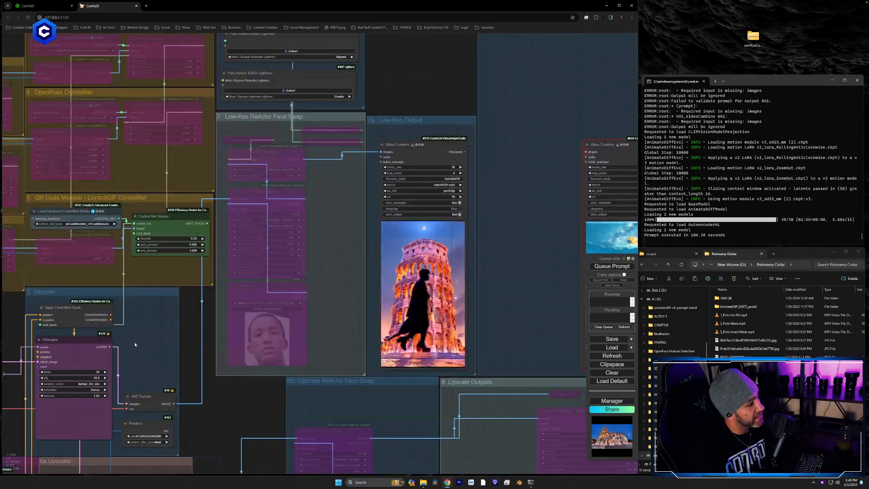
pyautogui.moveTo(202, 336); pyautogui.dragTo(807, 335)
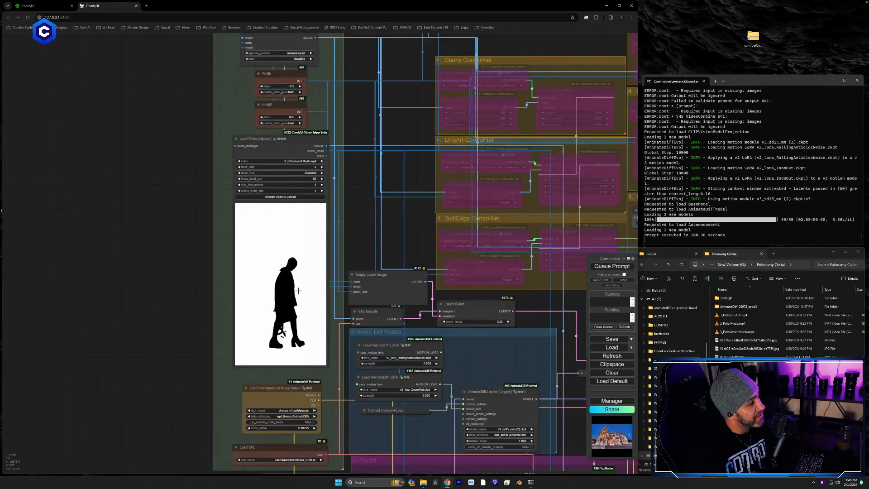
pyautogui.click(271, 199)
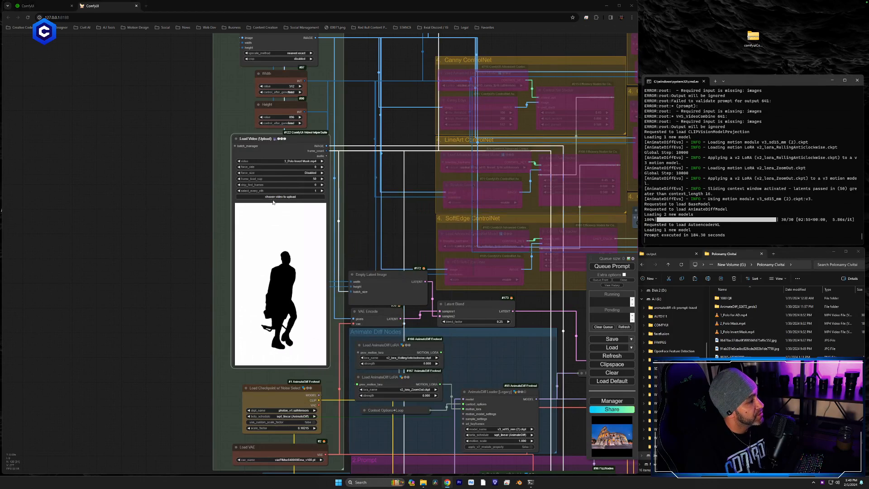
pyautogui.doubleClick(194, 49)
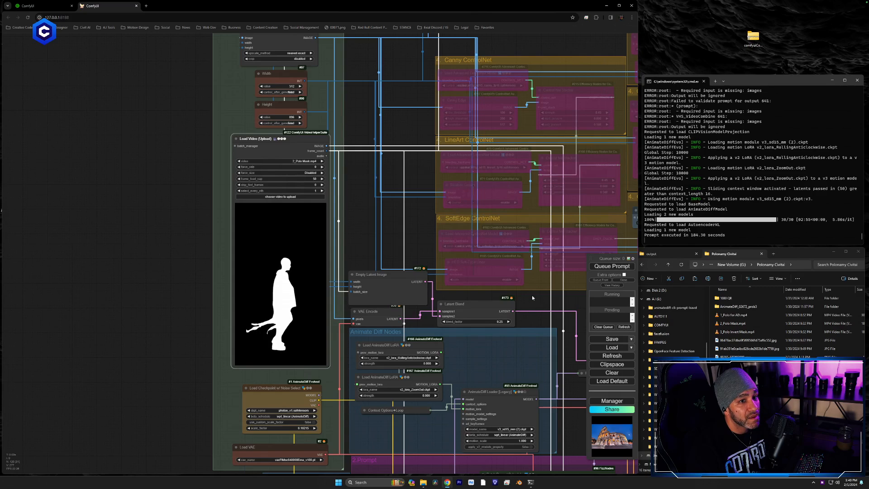
# Compare the new Colosseum silhouette output with the saved Video Combine previews beside it.
pyautogui.moveTo(532, 295); pyautogui.dragTo(346, 140)
pyautogui.moveTo(479, 293); pyautogui.dragTo(146, 384)
pyautogui.moveTo(612, 203); pyautogui.dragTo(318, 212)
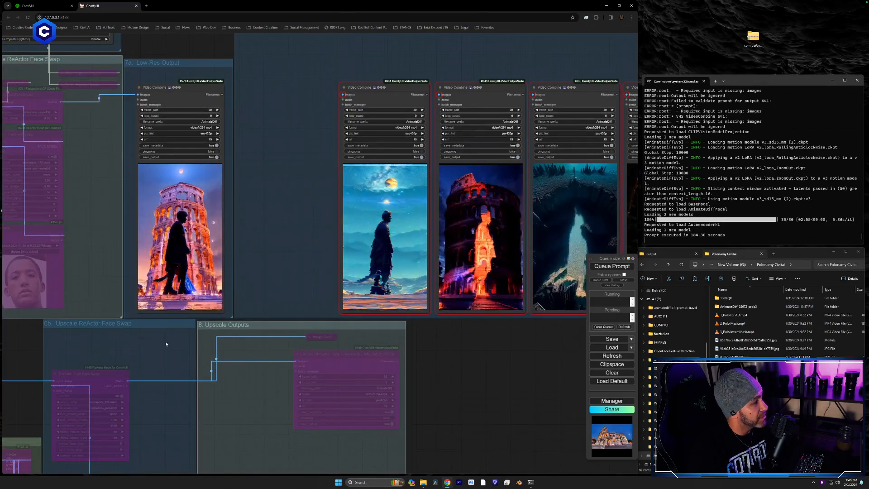
# Replace the four Colosseum images in the IPAdapter reference Load Image nodes with the pixel-art starry night images.
pyautogui.moveTo(165, 342); pyautogui.dragTo(718, 141)
pyautogui.moveTo(335, 349); pyautogui.dragTo(470, 2)
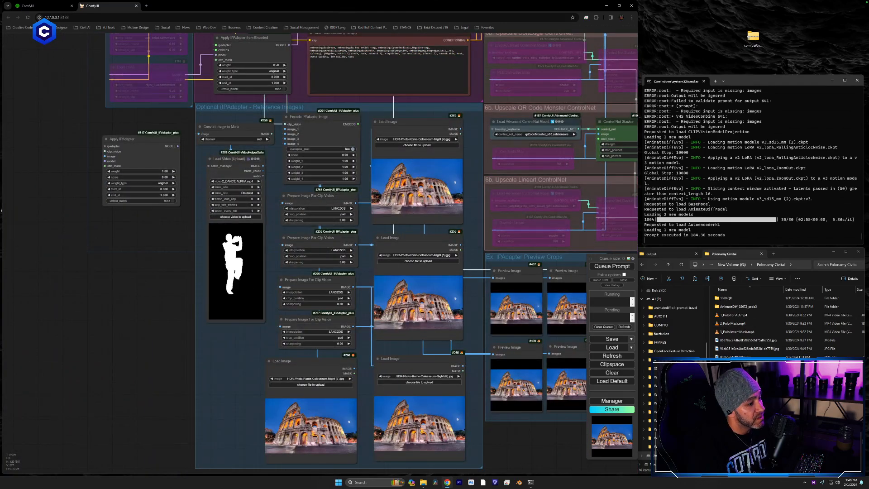
pyautogui.moveTo(738, 385); pyautogui.dragTo(435, 187)
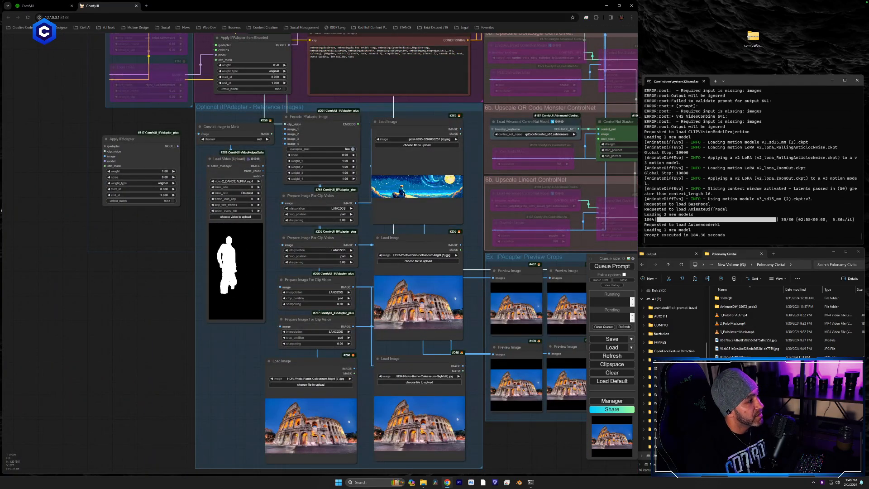
pyautogui.moveTo(747, 340); pyautogui.dragTo(377, 310)
pyautogui.moveTo(738, 385); pyautogui.dragTo(424, 426)
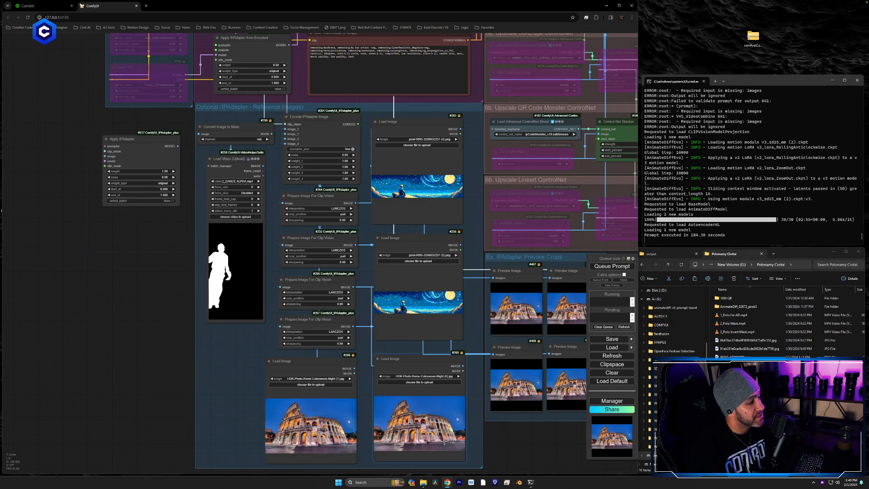
pyautogui.moveTo(738, 384); pyautogui.dragTo(262, 421)
# Set the frame 0 prompt in Batch Prompt Schedule to "Pixel Art Style, Starry Night by Vincent Van Gogh".
pyautogui.moveTo(462, 318); pyautogui.dragTo(464, 366)
pyautogui.moveTo(461, 203); pyautogui.dragTo(522, 346)
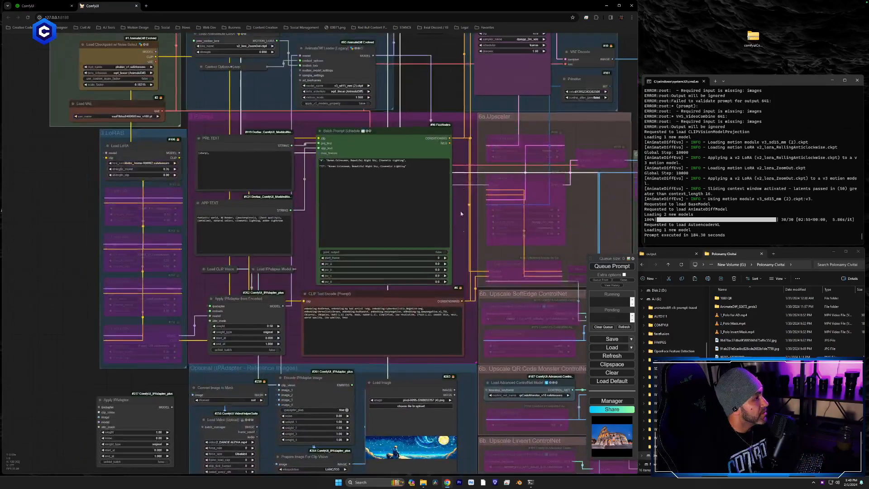
pyautogui.scroll(6, 464, 179)
pyautogui.scroll(5, 468, 297)
pyautogui.moveTo(361, 229); pyautogui.dragTo(149, 231)
pyautogui.write('P')
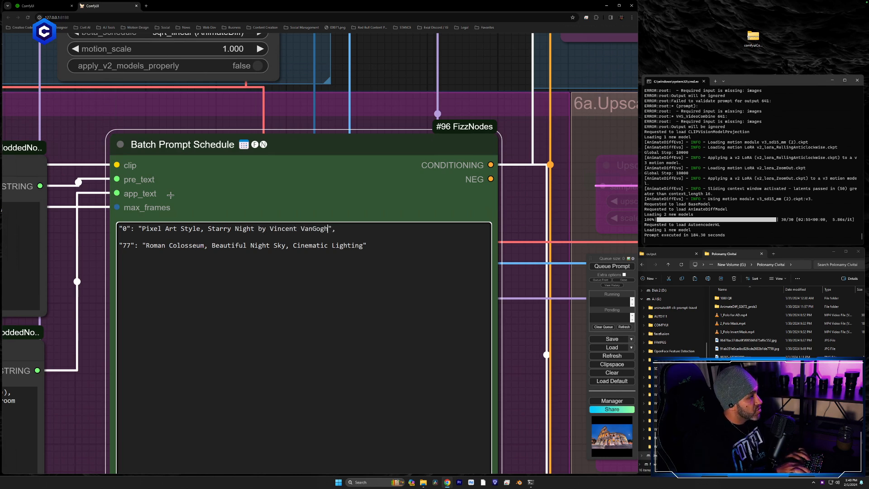
pyautogui.rightClick(311, 229)
pyautogui.click(396, 234)
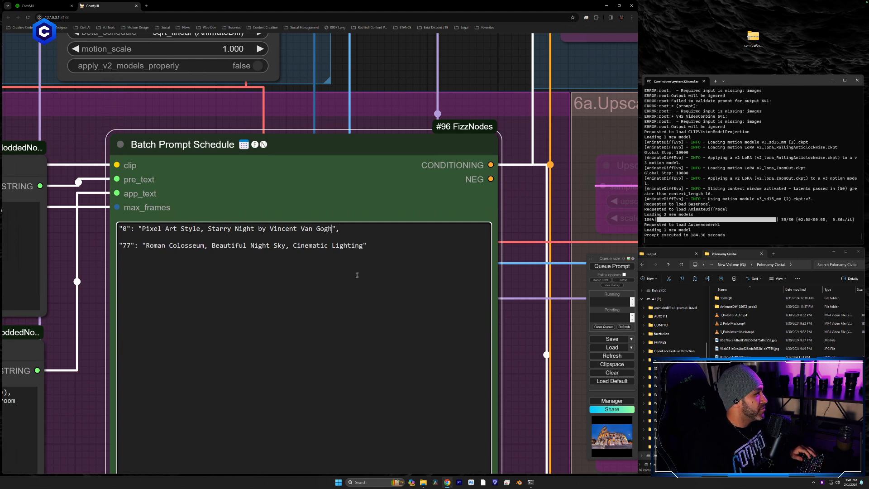
# Copy the frame 0 prompt over the frame 77 text, making it "Pixel Art Style, Starry Night by Vincent Van Gogh".
pyautogui.moveTo(333, 228); pyautogui.dragTo(149, 229)
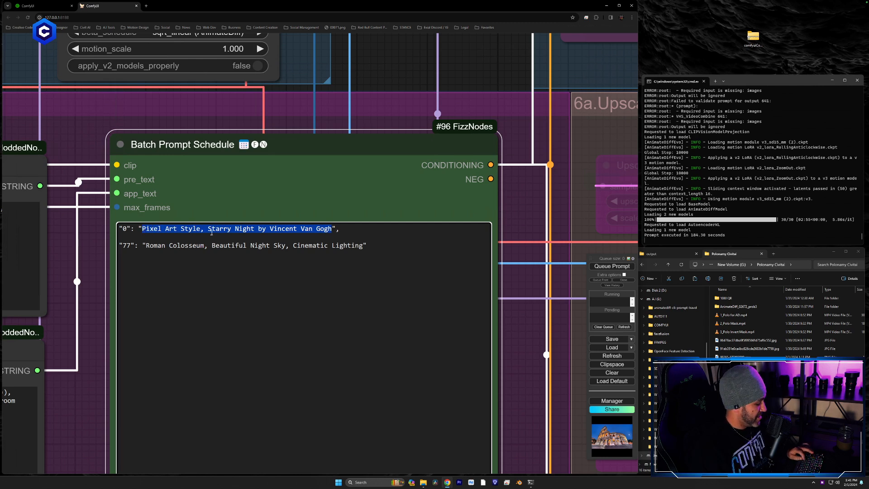
pyautogui.moveTo(366, 246); pyautogui.dragTo(159, 251)
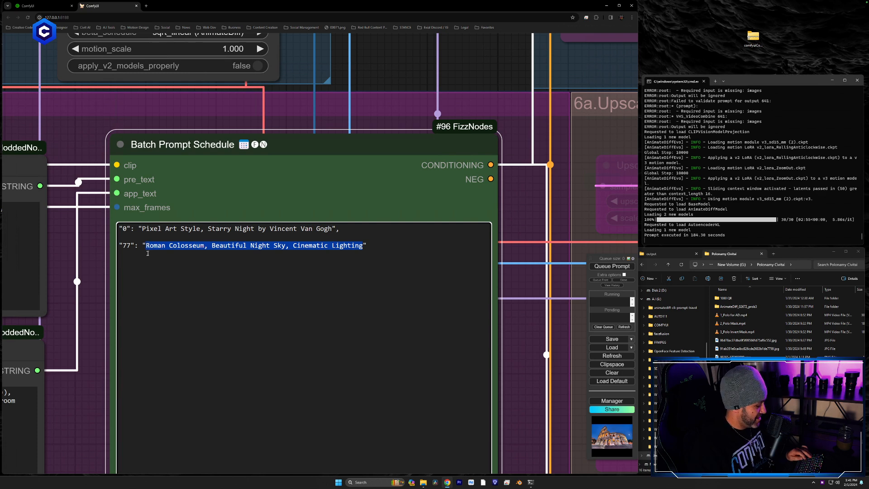
pyautogui.write('Pixel Art Style, Starry Night by Vincent Van Gogh')
# Re-enable the bypassed second Load LoRA node in the LoRAs group and set its LoRA to pixelV2.safetensors.
pyautogui.moveTo(559, 205); pyautogui.dragTo(272, 290)
pyautogui.scroll(-8, 272, 290)
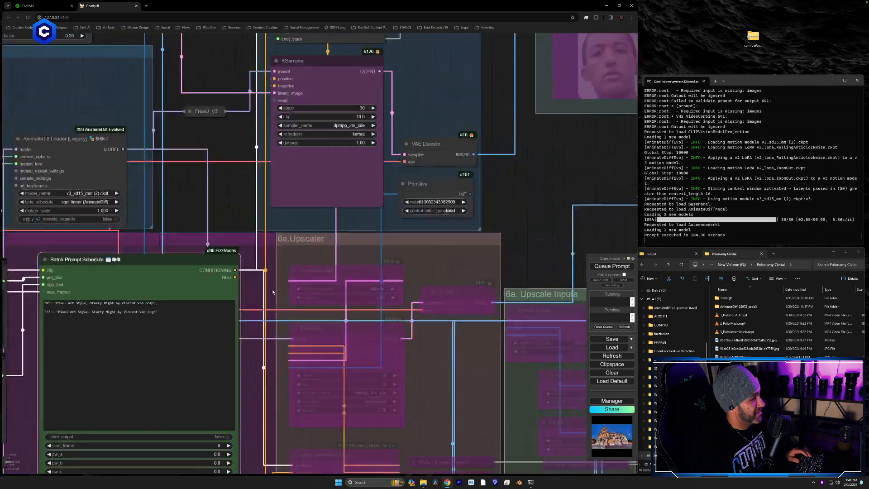
pyautogui.moveTo(496, 199); pyautogui.dragTo(62, 310)
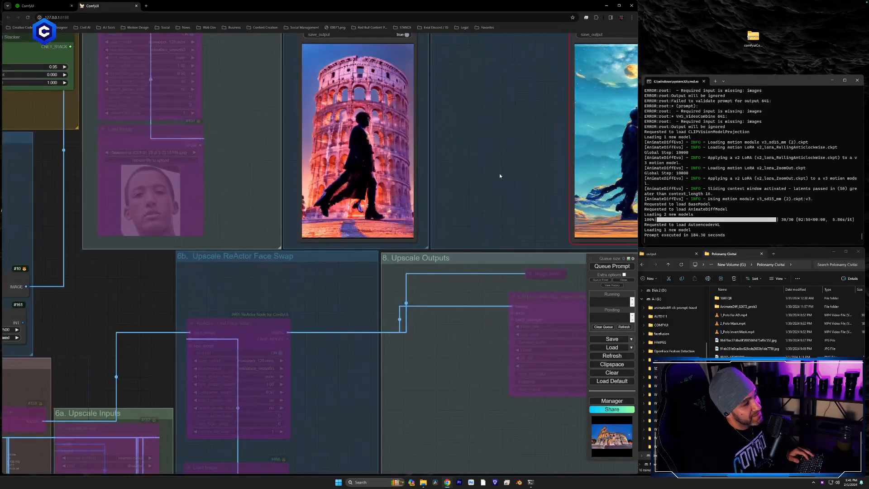
pyautogui.moveTo(499, 173); pyautogui.dragTo(518, 177)
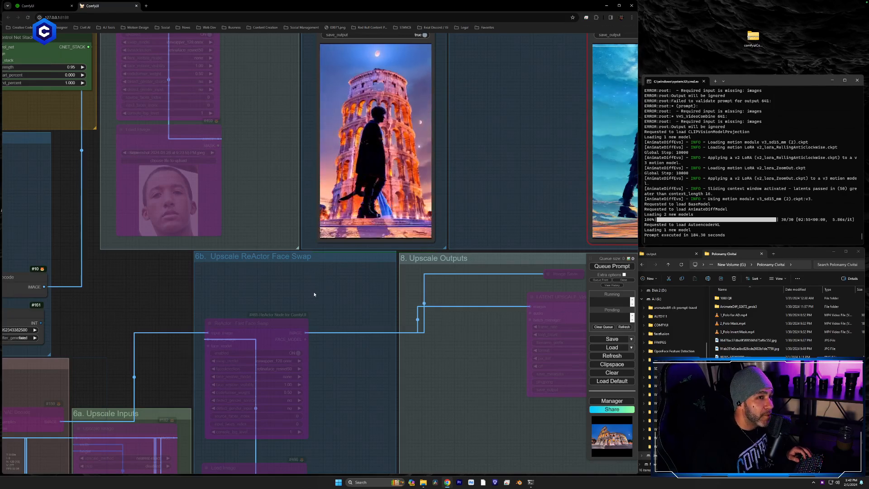
pyautogui.moveTo(326, 291); pyautogui.dragTo(585, 195)
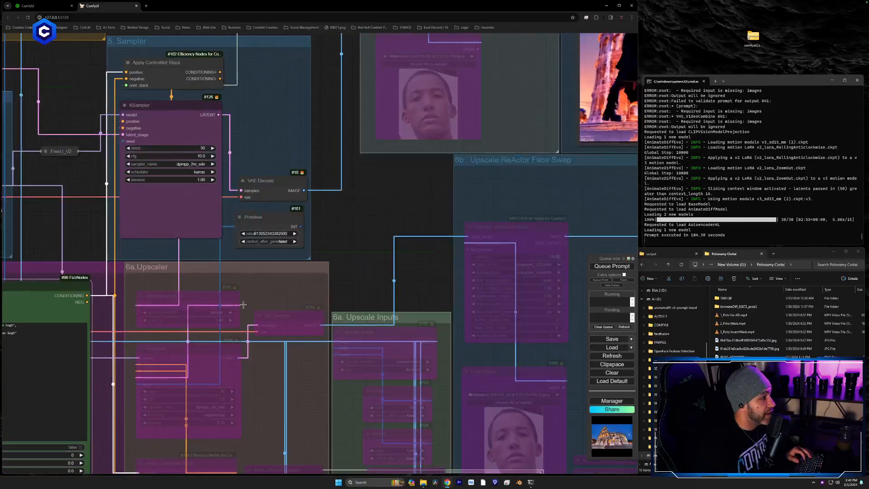
pyautogui.moveTo(241, 303); pyautogui.dragTo(489, 246)
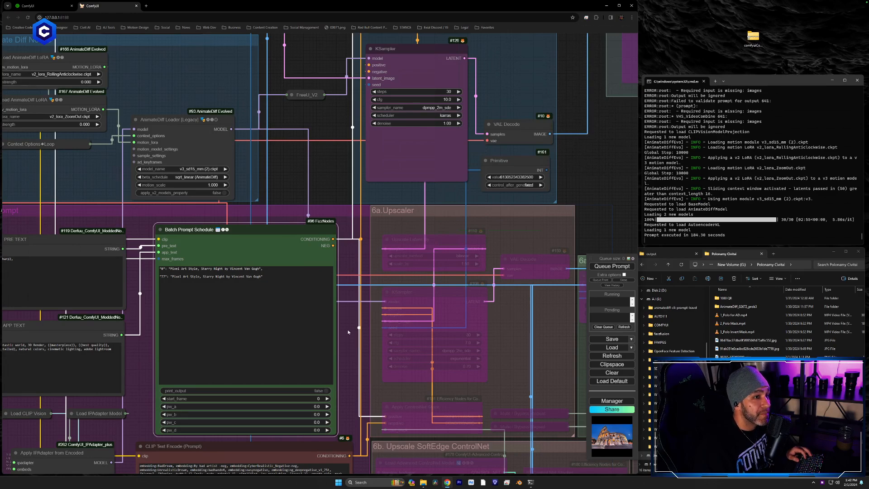
pyautogui.moveTo(348, 330); pyautogui.dragTo(593, 203)
pyautogui.rightClick(171, 186)
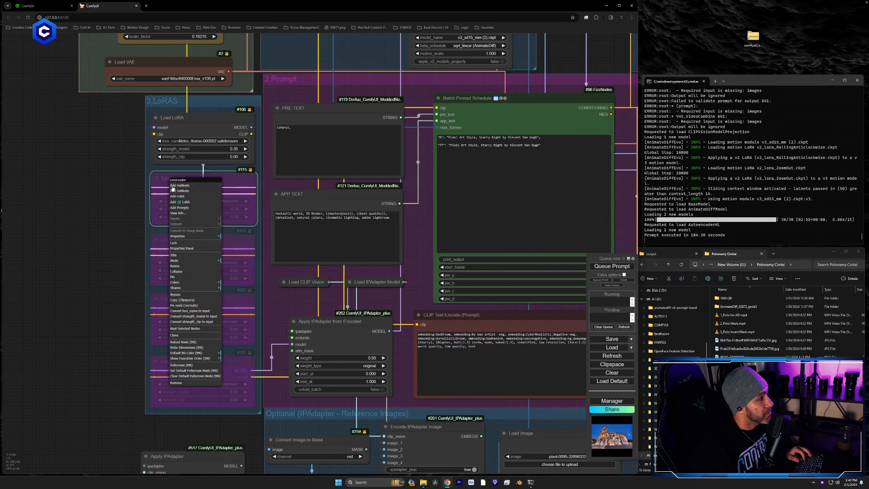
pyautogui.click(194, 295)
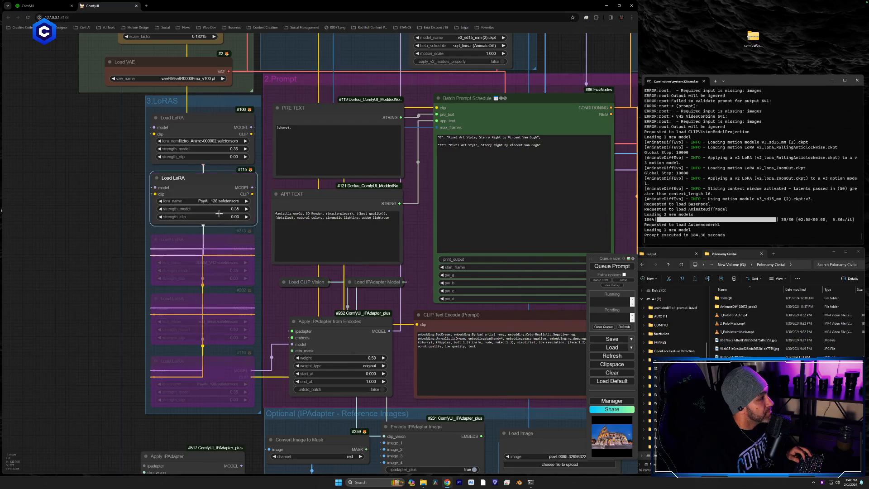
pyautogui.click(210, 201)
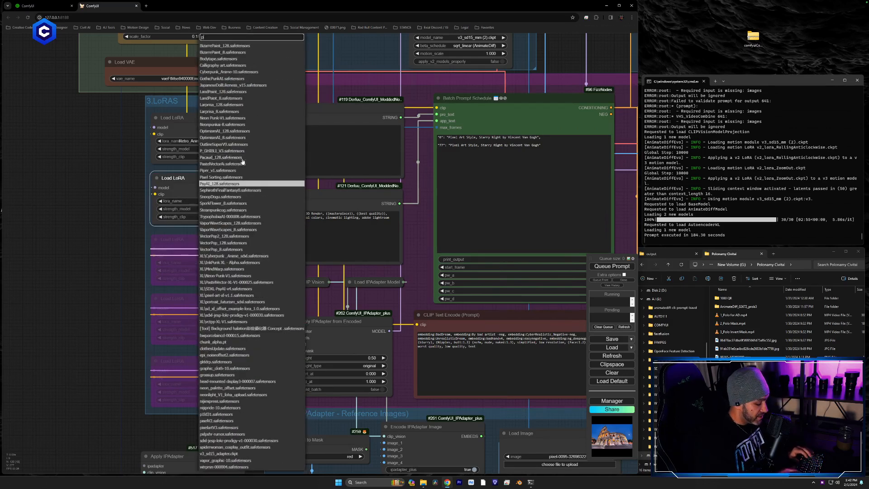
pyautogui.write('pix')
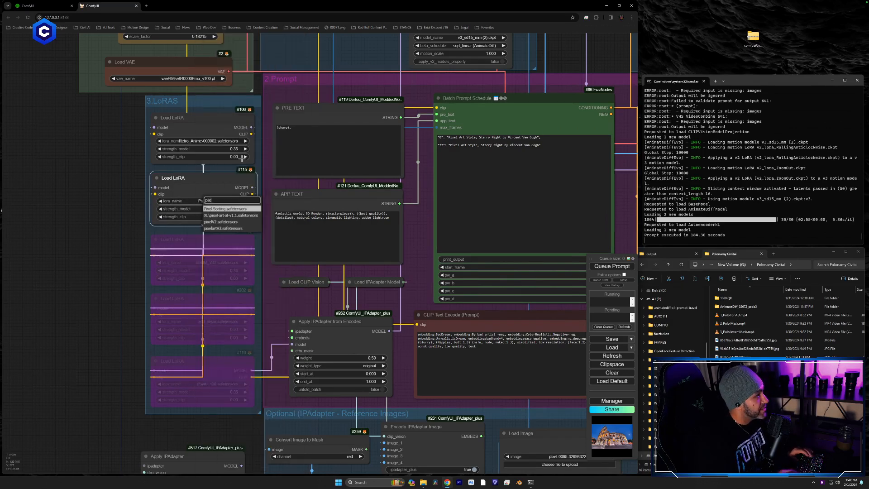
pyautogui.click(241, 224)
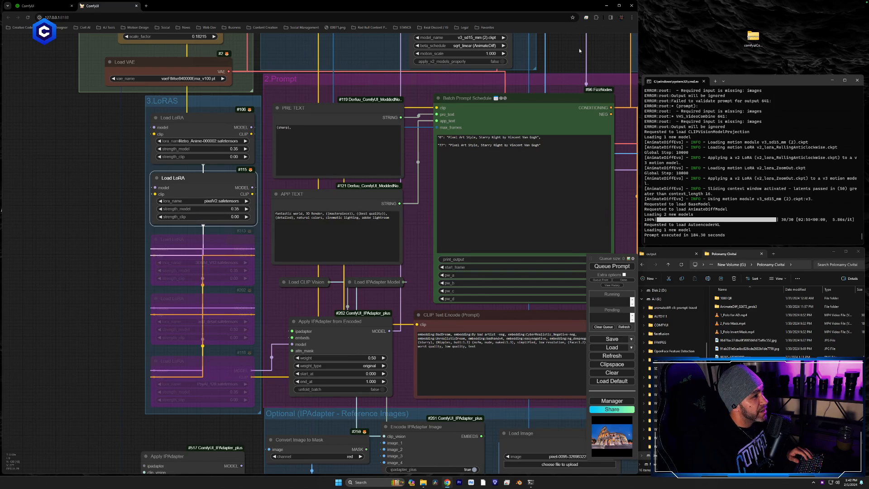
# Queue the generation with the starry night pixel-art setup and watch the low-res output beside the saved previews.
pyautogui.moveTo(579, 50); pyautogui.dragTo(319, 272)
pyautogui.moveTo(496, 311); pyautogui.dragTo(271, 401)
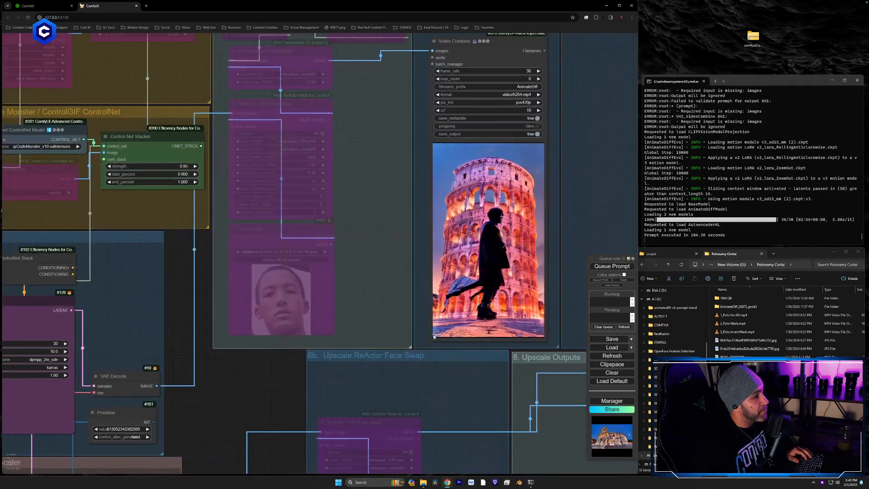
pyautogui.click(613, 266)
pyautogui.moveTo(620, 170); pyautogui.dragTo(419, 200)
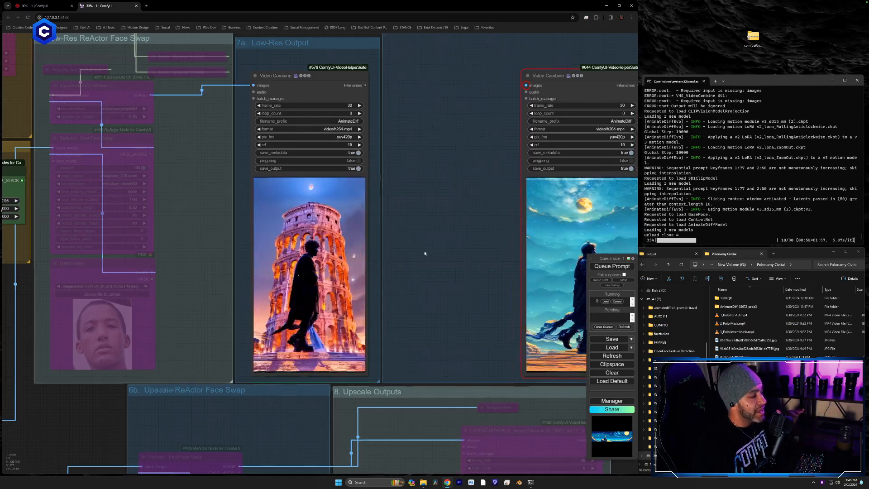
pyautogui.moveTo(425, 254); pyautogui.dragTo(290, 265)
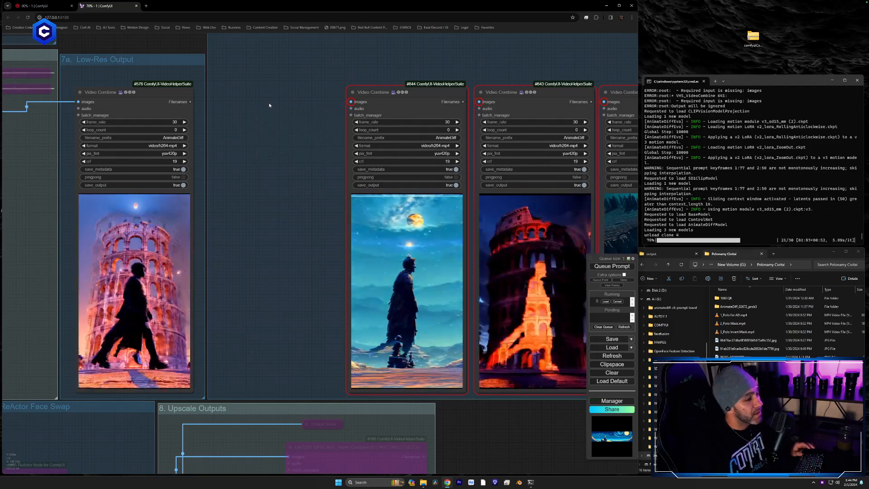
# Open Task Manager, examine the GPU and CPU performance while the generation runs, and close it.
pyautogui.click(393, 481)
pyautogui.write('task Manager')
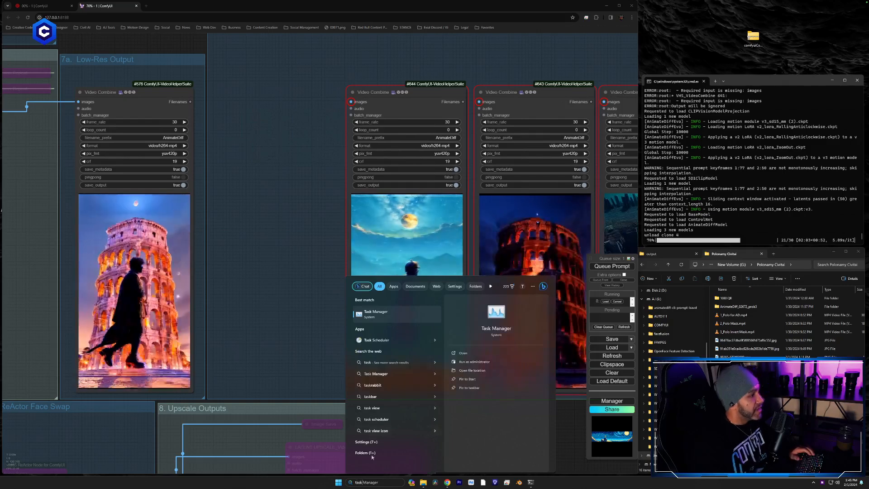
pyautogui.click(387, 314)
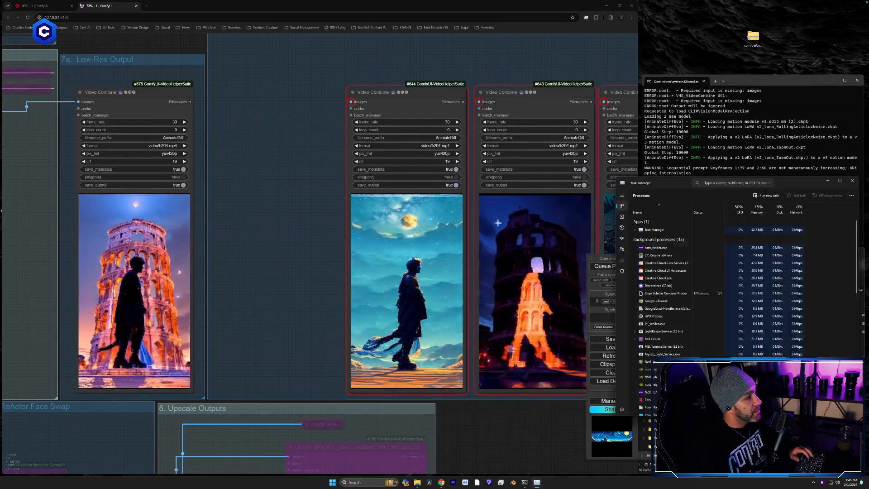
pyautogui.click(622, 216)
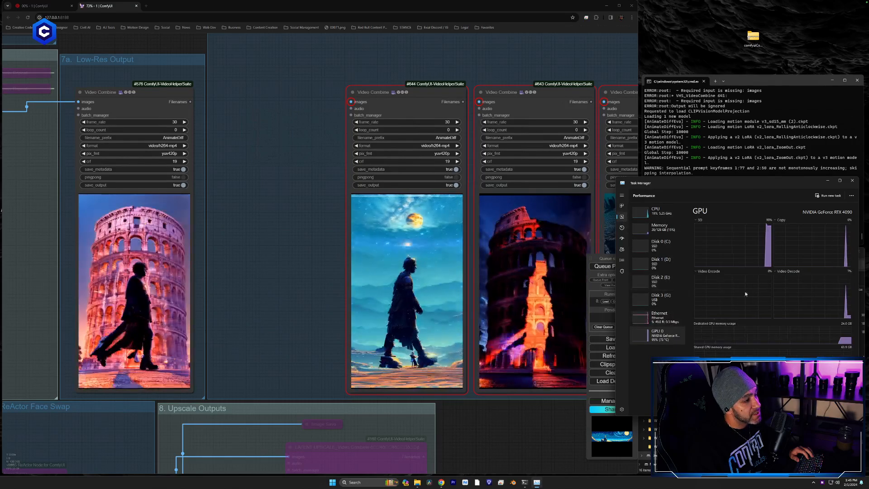
pyautogui.moveTo(780, 184); pyautogui.dragTo(661, 156)
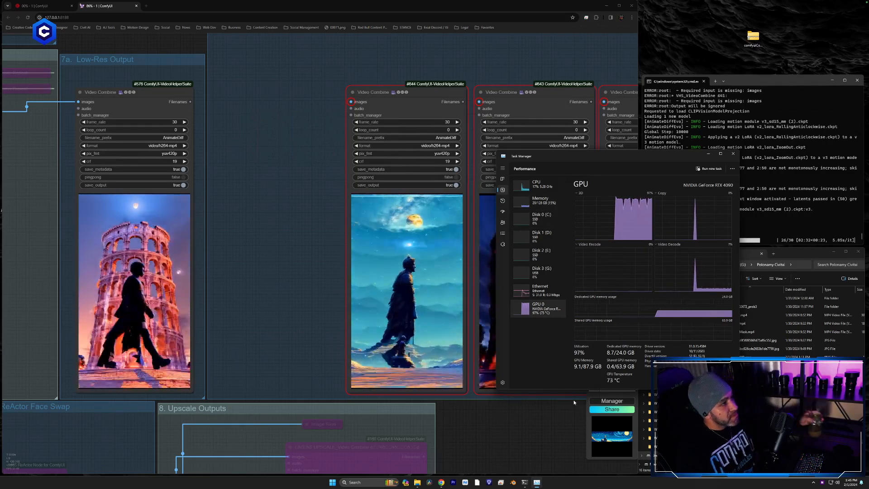
pyautogui.click(552, 192)
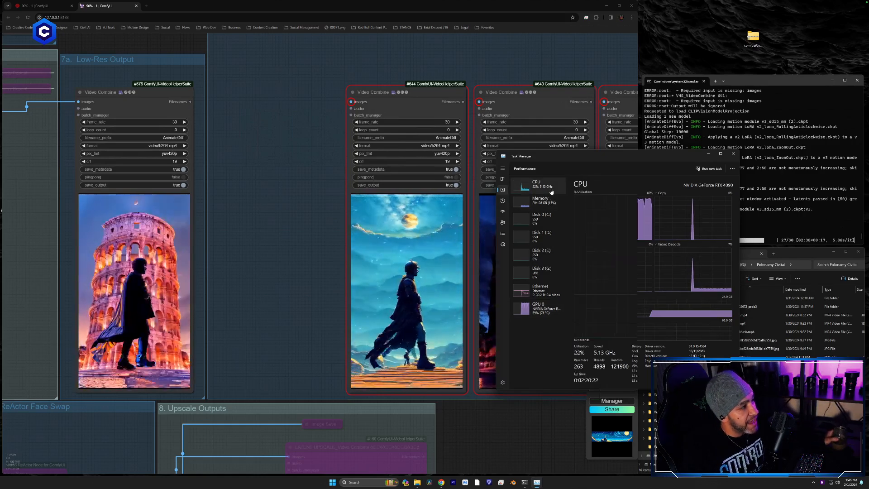
pyautogui.click(553, 306)
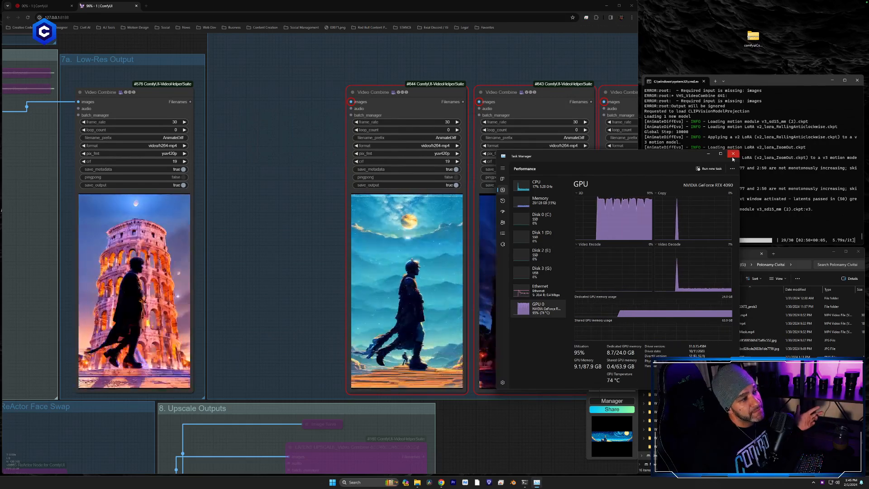
pyautogui.click(733, 154)
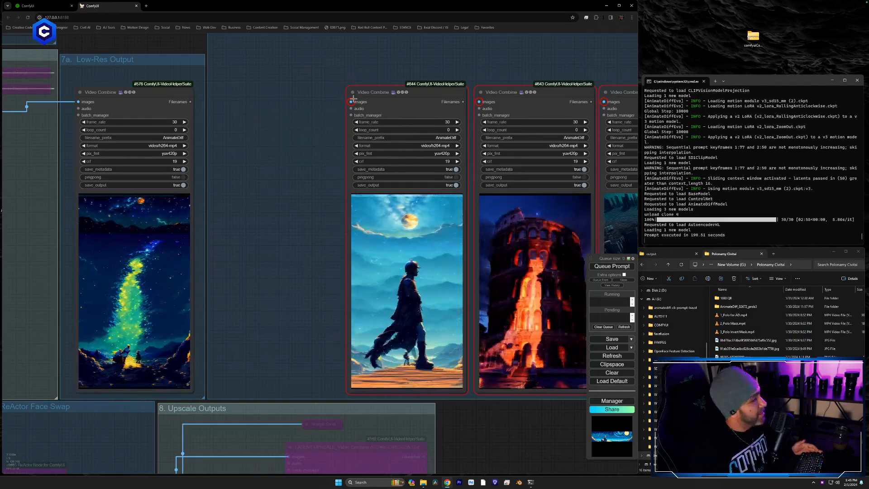
# Duplicate the low-res Video Combine node with its starry night result and place the copy beside the saved previews.
pyautogui.moveTo(243, 266); pyautogui.dragTo(335, 254)
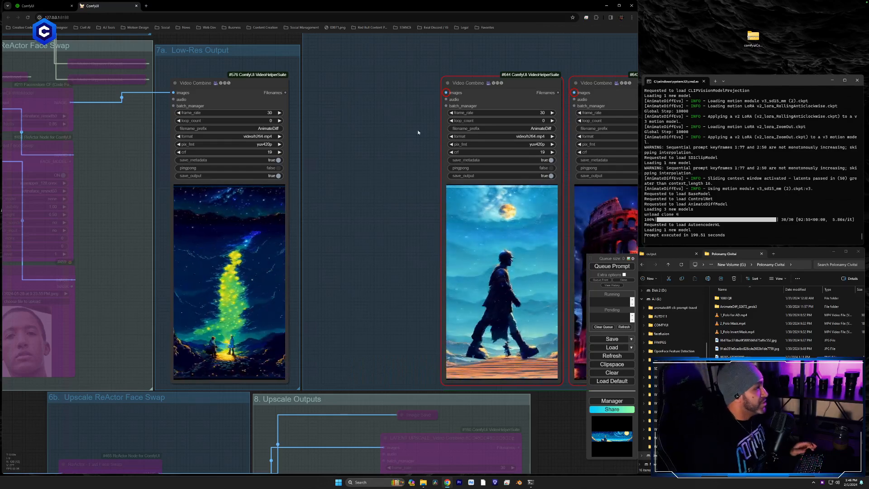
pyautogui.click(219, 91)
pyautogui.moveTo(204, 86); pyautogui.dragTo(343, 85)
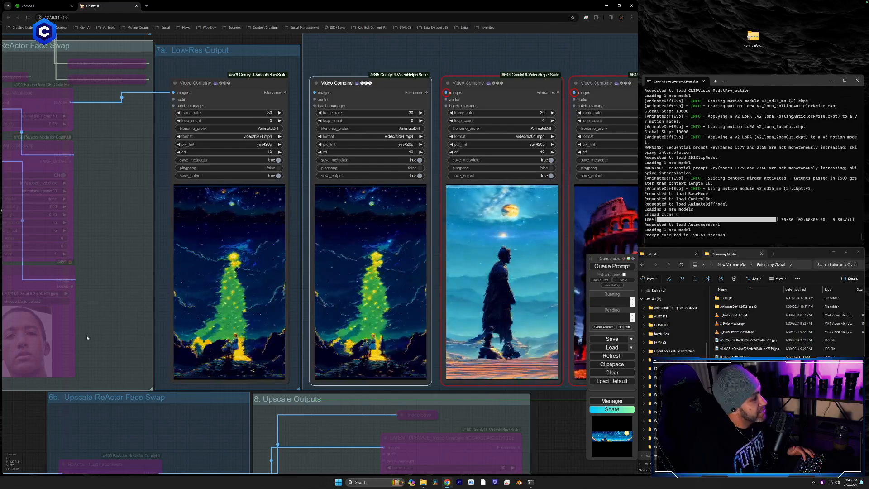
# Set the checkpoint in the Load Checkpoint w/ Noise Select node to CounterfeitV30_v30.safetensors.
pyautogui.moveTo(87, 337); pyautogui.dragTo(634, 273)
pyautogui.moveTo(215, 282); pyautogui.dragTo(615, 278)
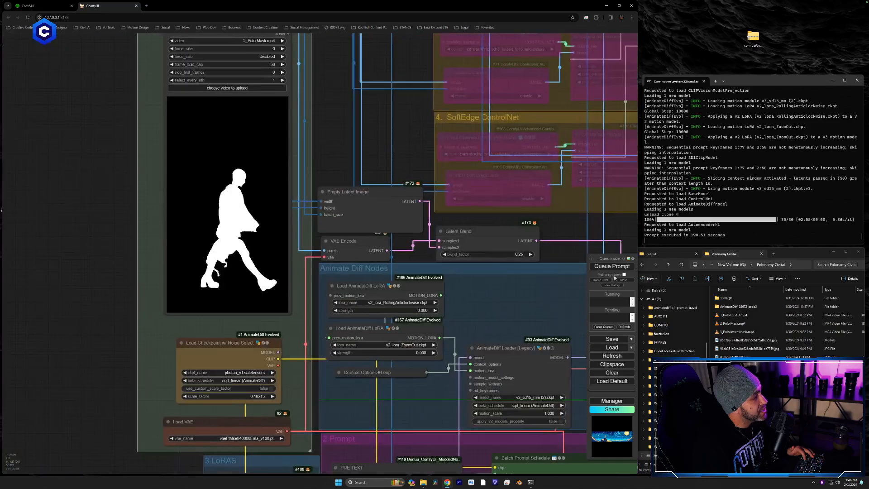
pyautogui.click(234, 373)
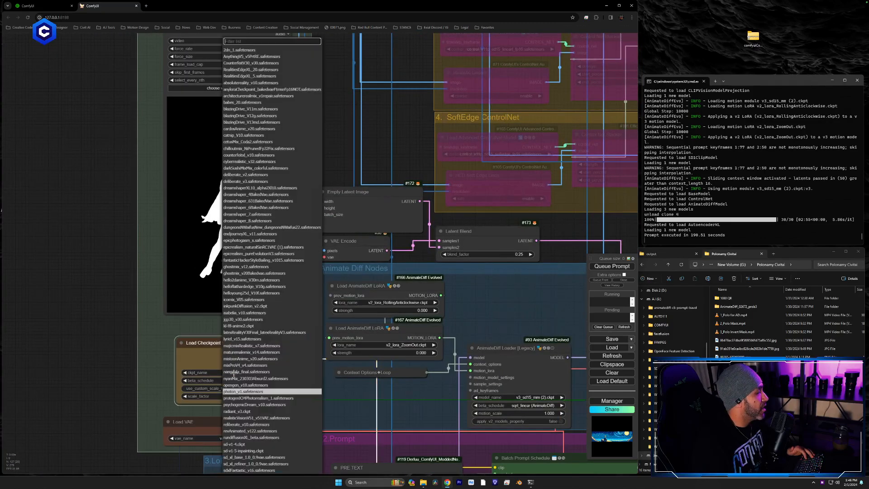
pyautogui.click(244, 64)
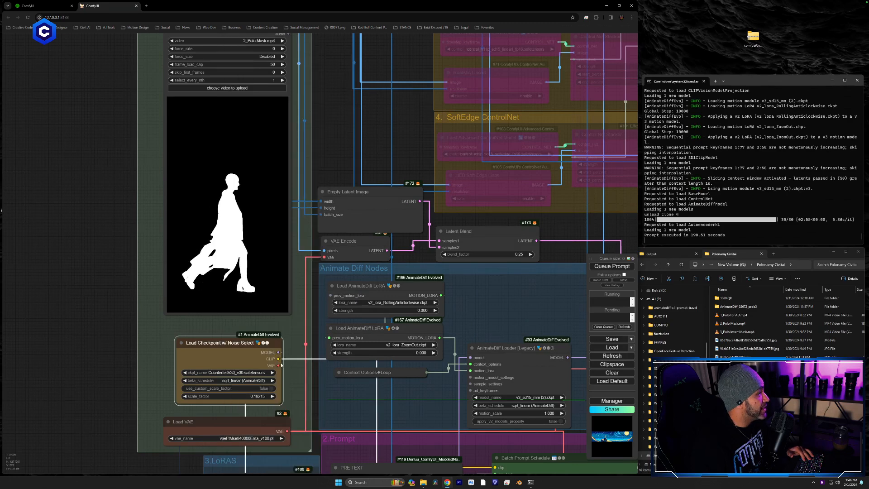
pyautogui.moveTo(291, 399); pyautogui.dragTo(294, 379)
pyautogui.click(248, 352)
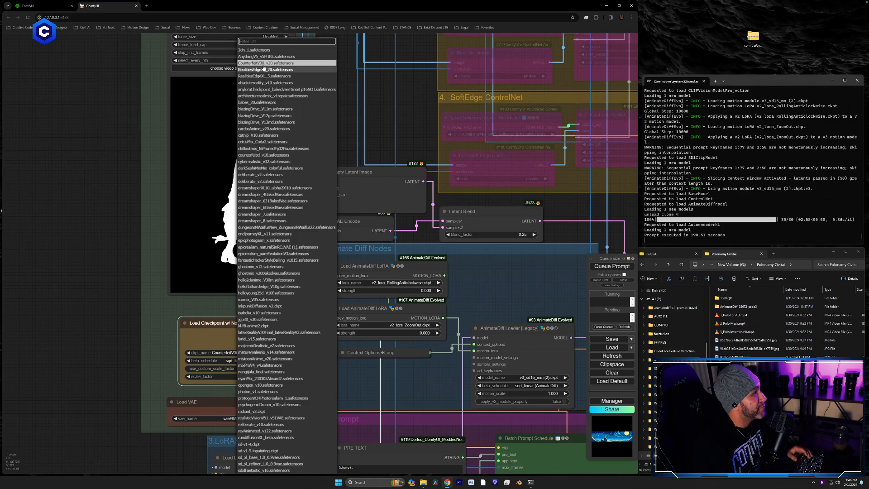
# Queue a new generation with the Counterfeit checkpoint.
pyautogui.moveTo(477, 292); pyautogui.dragTo(114, 300)
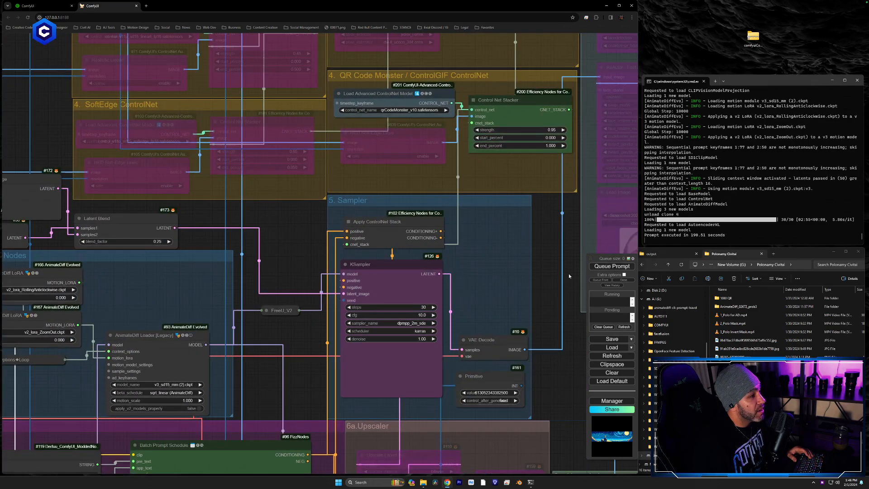
pyautogui.click(612, 267)
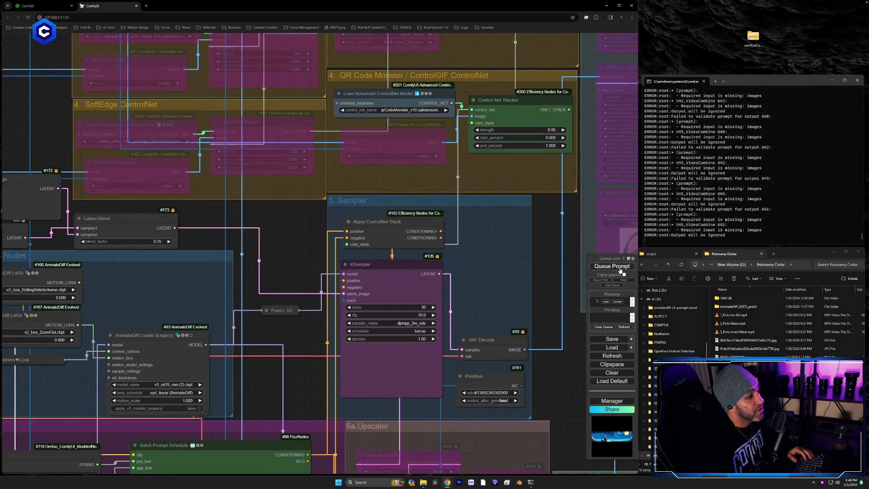
pyautogui.moveTo(545, 267); pyautogui.dragTo(336, 275)
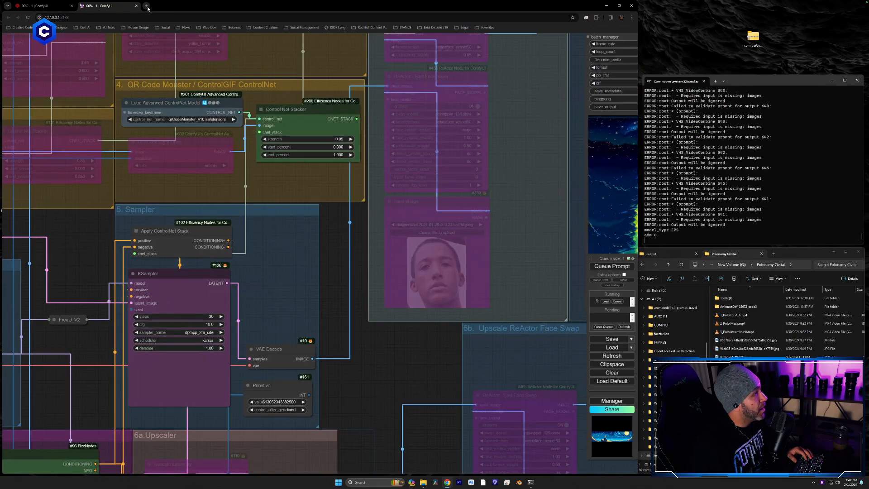
# Open civitai.com in a new browser tab and search its models for "pixel".
pyautogui.click(146, 6)
pyautogui.write('civitai.com')
pyautogui.press('Return')
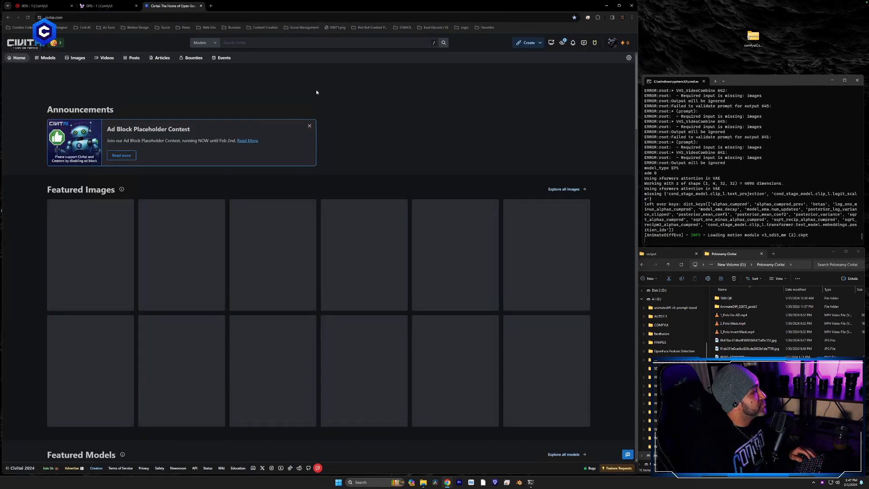
pyautogui.click(287, 43)
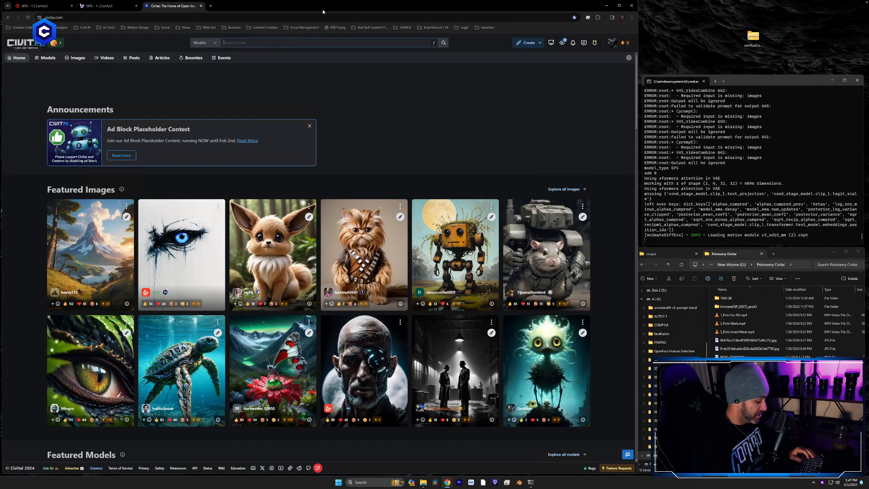
pyautogui.write('pixel')
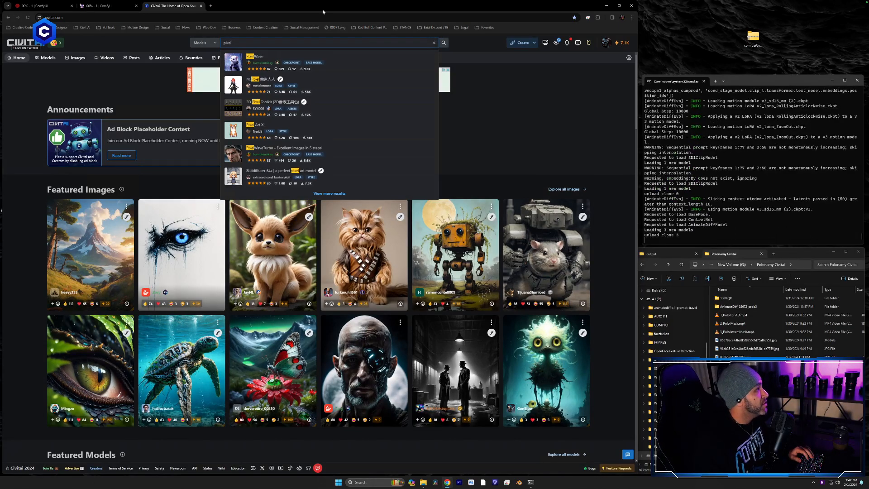
pyautogui.press('Return')
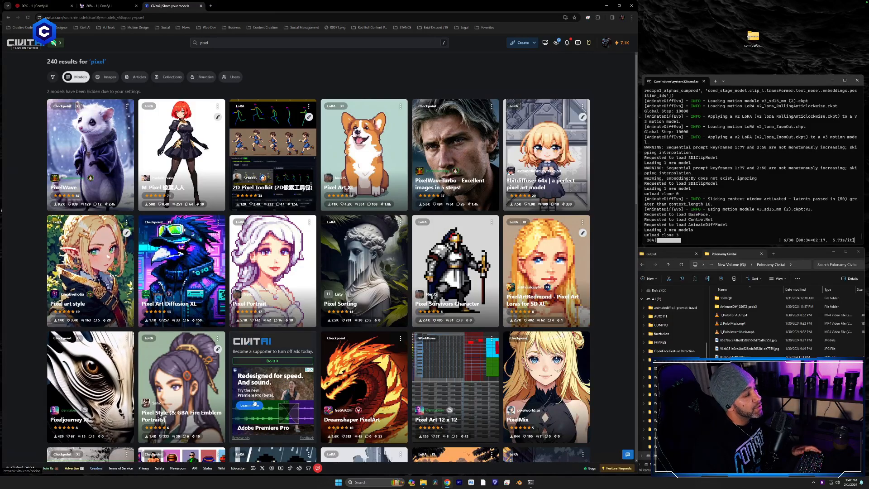
# Open the Pixel art style LoRA page from the search results and browse its sample images.
pyautogui.click(104, 263)
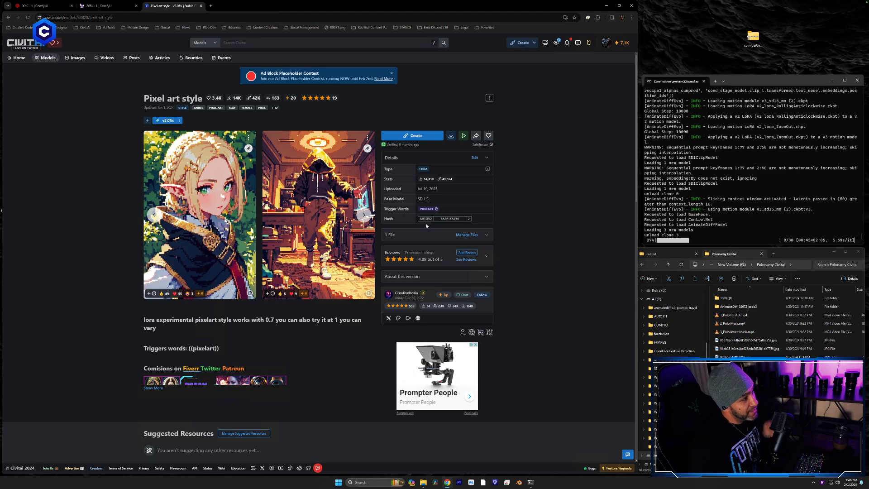
pyautogui.click(364, 215)
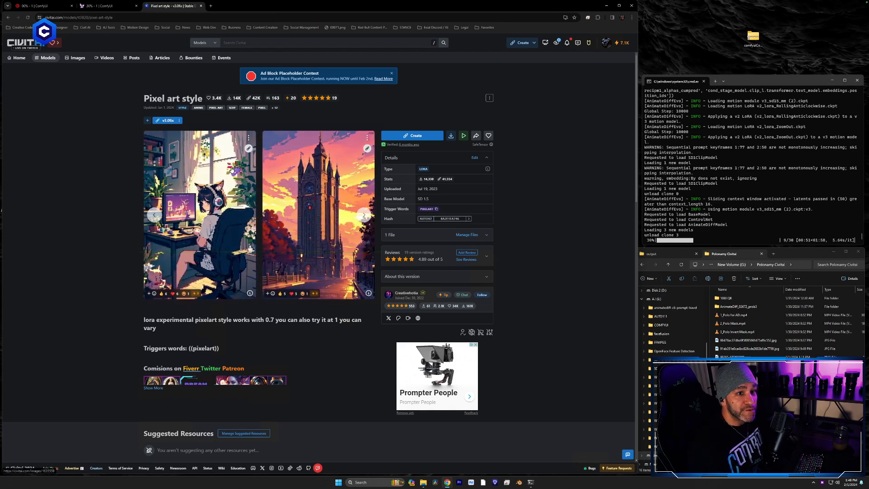
# Search Civitai's models for "90s" and open the 90s anime vibes LoRA (style) page.
pyautogui.click(205, 17)
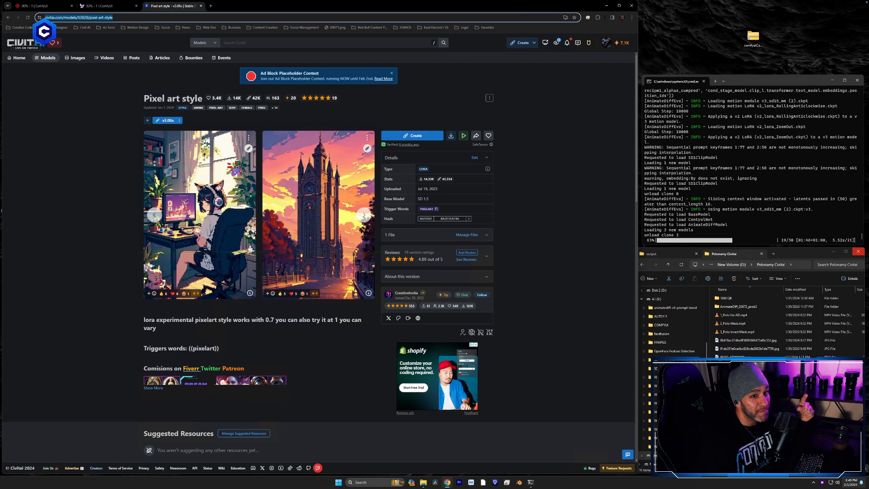
pyautogui.click(346, 43)
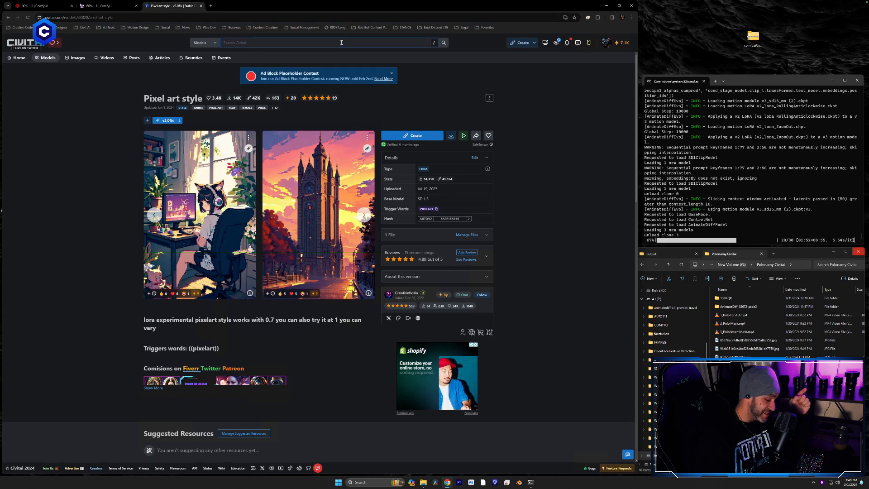
pyautogui.write('90as-')
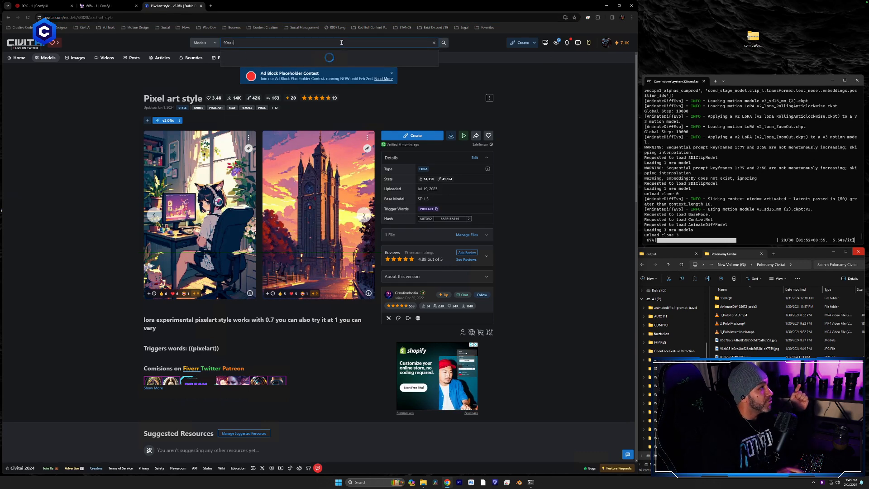
pyautogui.write('s')
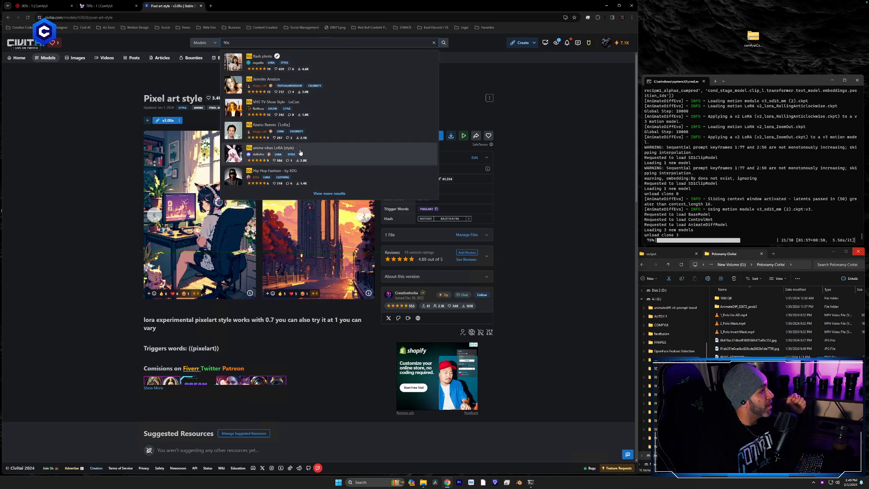
pyautogui.click(301, 149)
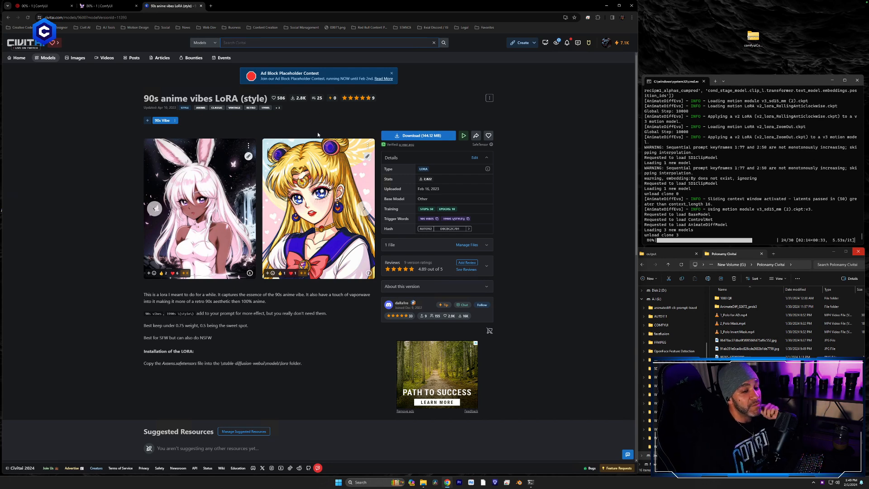
# Examine the sample images and community gallery of the 90s anime vibes LoRA.
pyautogui.click(271, 17)
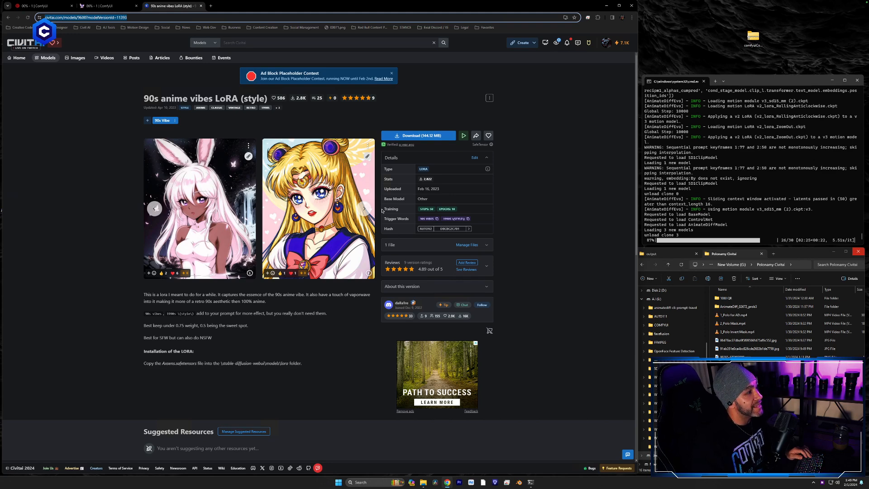
pyautogui.click(364, 209)
pyautogui.click(364, 209)
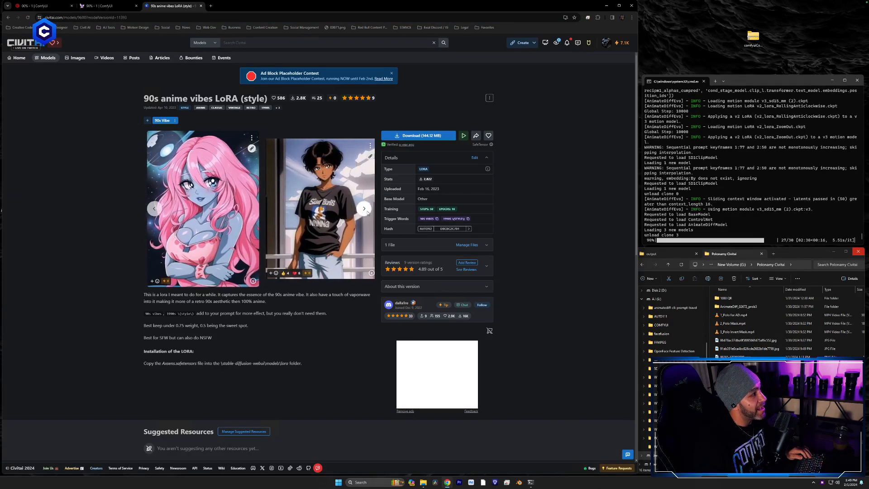
pyautogui.click(365, 209)
pyautogui.click(364, 211)
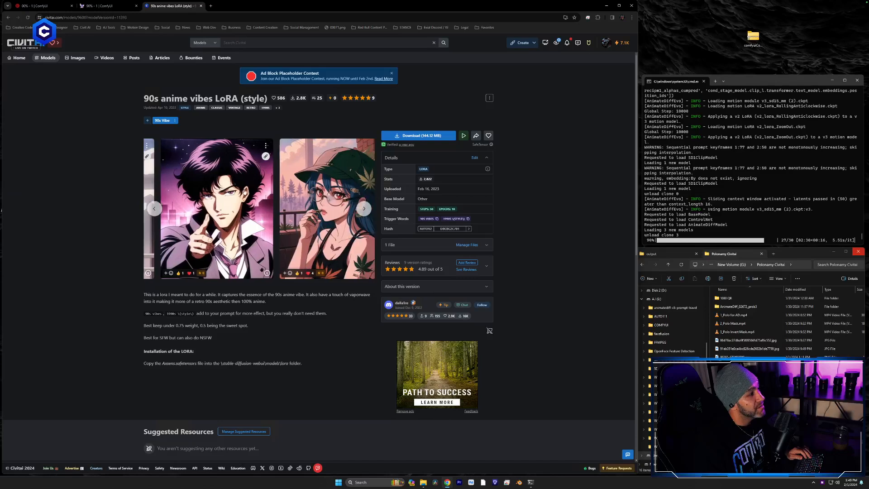
pyautogui.click(363, 210)
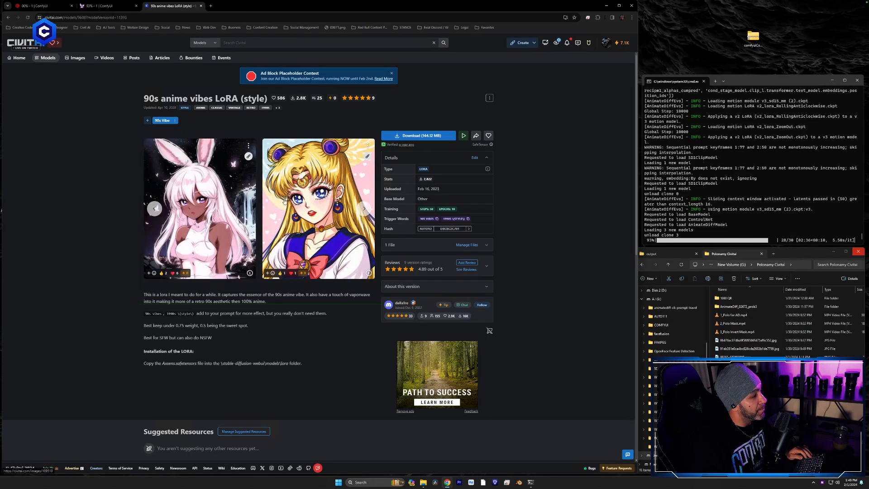
pyautogui.scroll(-8, 298, 294)
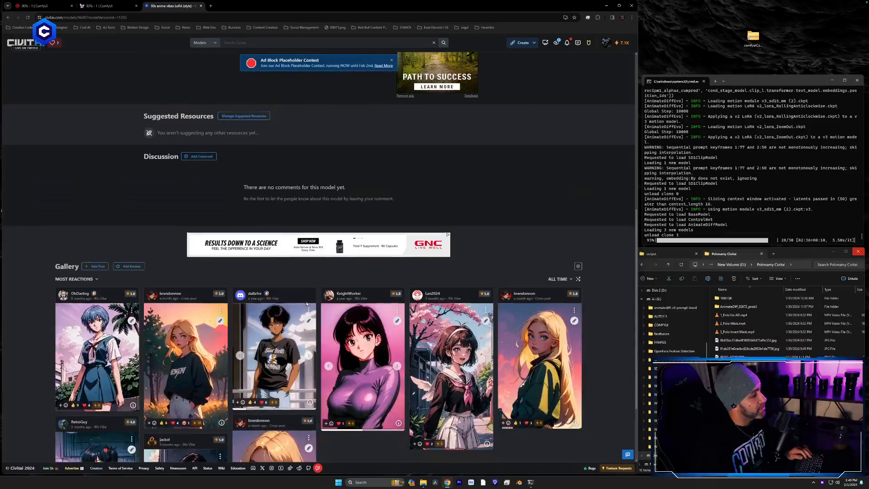
pyautogui.scroll(-1, 317, 312)
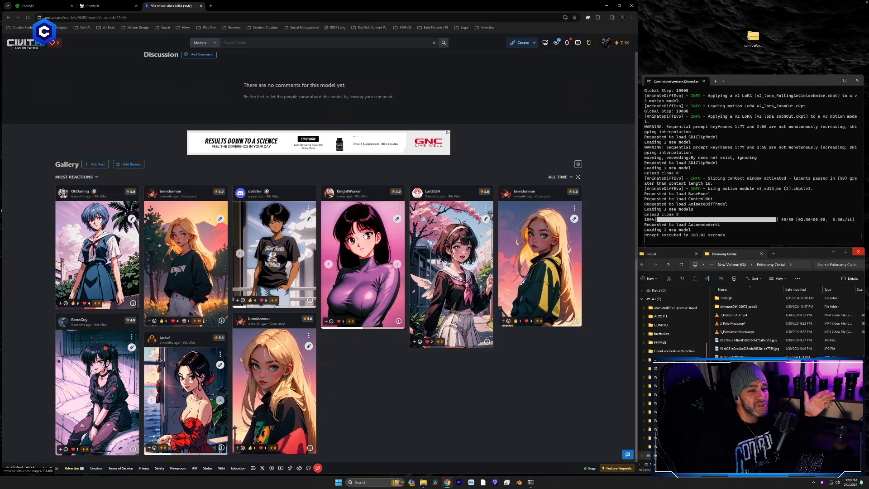
# Tip 100 Buzz to the creator of the 90s anime vibes LoRA.
pyautogui.scroll(10, 487, 221)
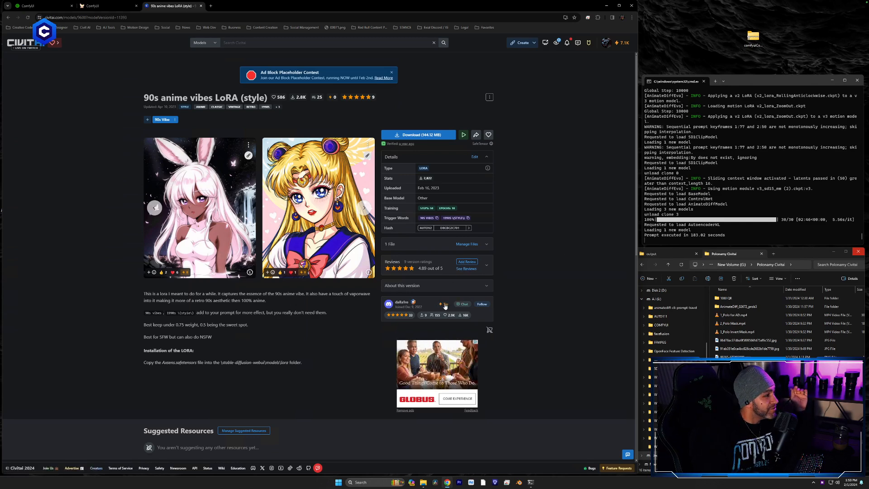
pyautogui.click(445, 306)
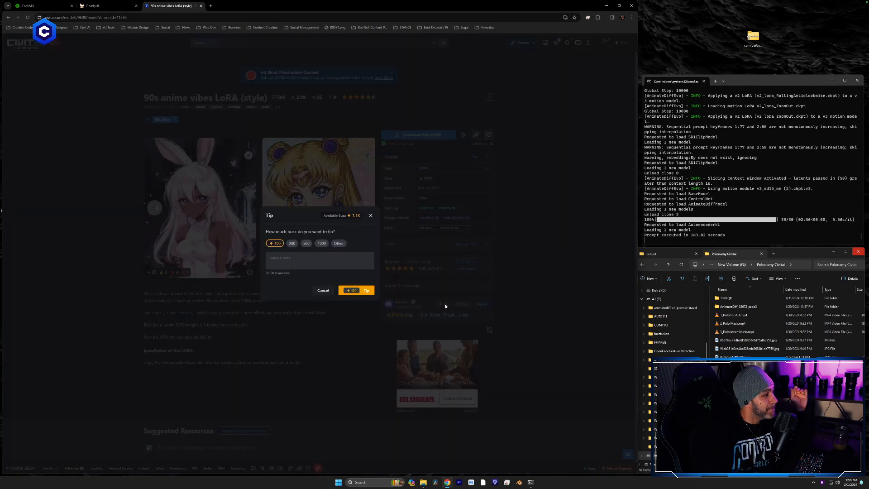
pyautogui.click(363, 292)
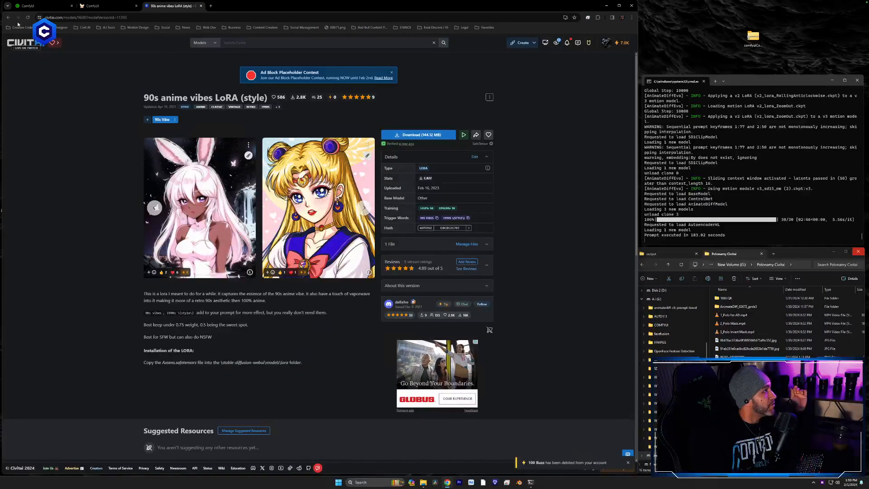
# Return to the Pixel art style LoRA page and tip its creator 500 Buzz.
pyautogui.click(8, 18)
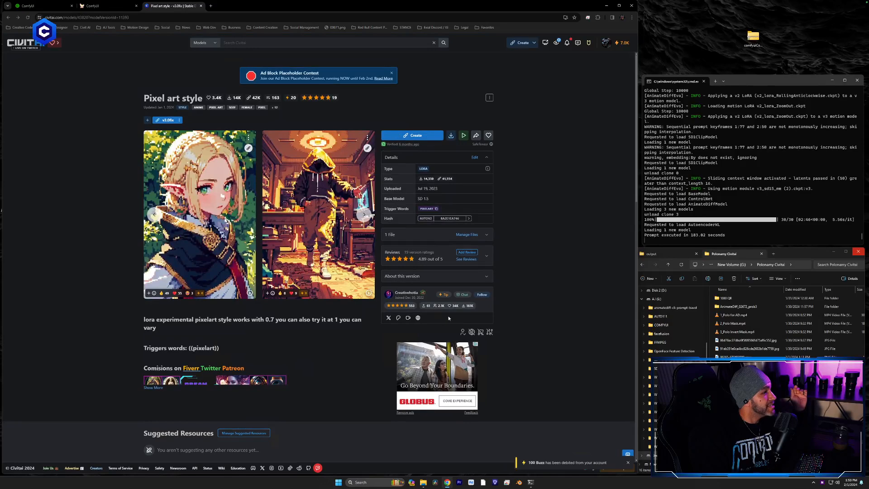
pyautogui.click(449, 299)
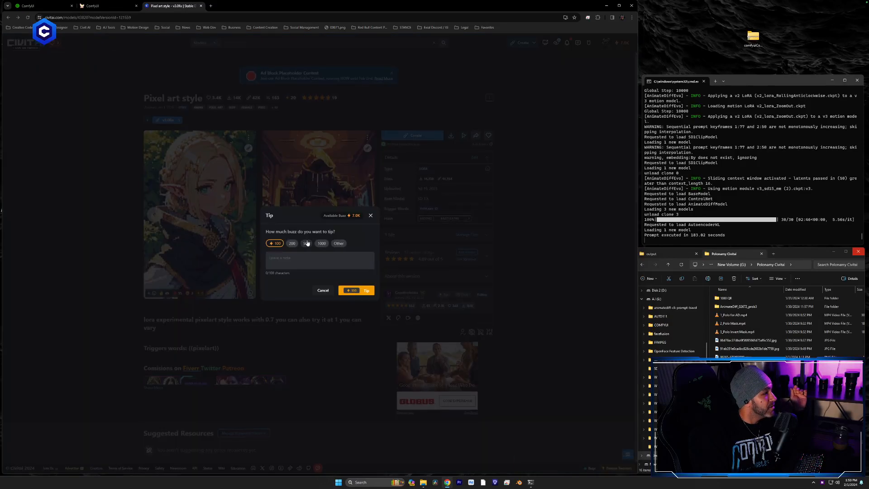
pyautogui.click(307, 244)
pyautogui.click(356, 290)
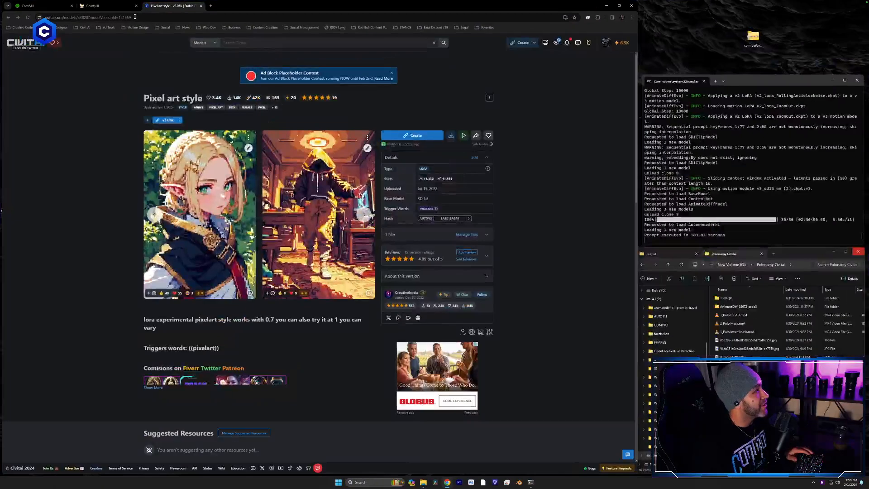
# Switch back to ComfyUI and compare the new low-res output video with the earlier ones beside it.
pyautogui.click(119, 7)
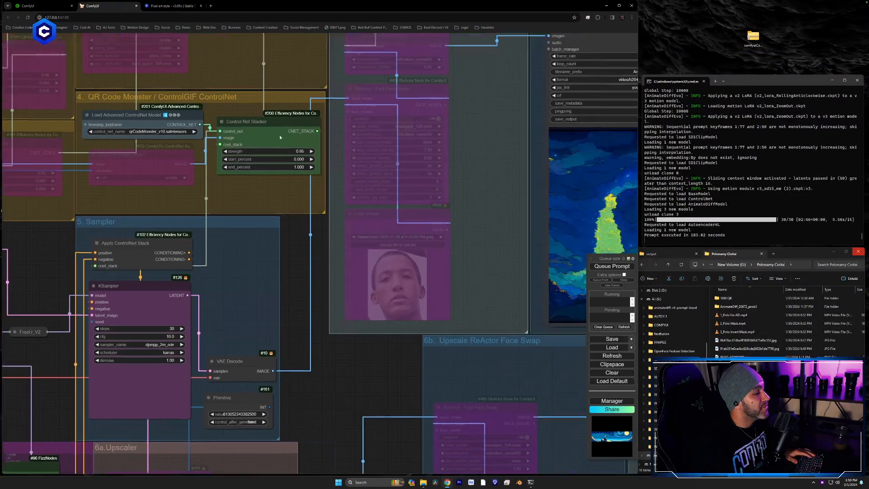
pyautogui.moveTo(280, 136); pyautogui.dragTo(178, 194)
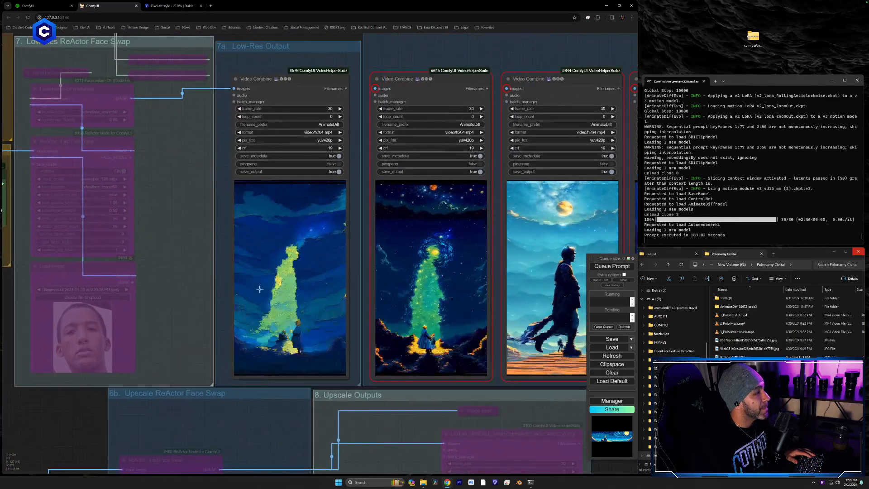
pyautogui.scroll(1, 259, 289)
pyautogui.scroll(1, 213, 277)
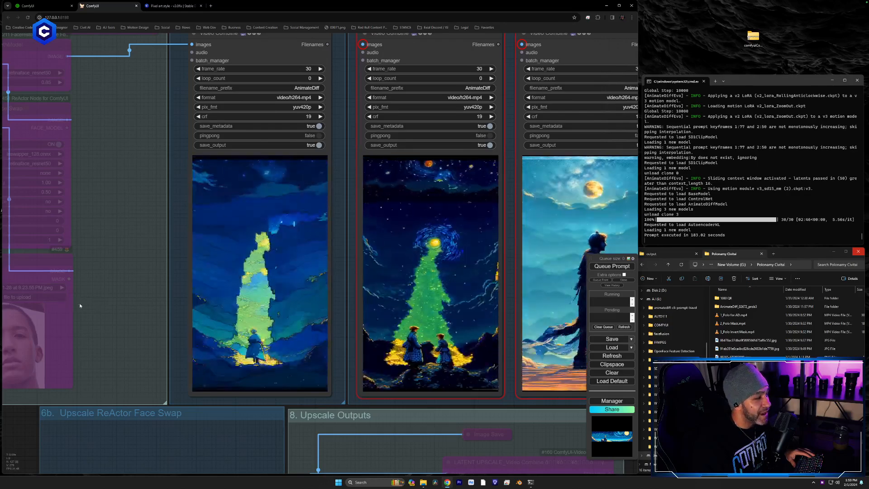
# Set the checkpoint in the Load Checkpoint w/ Noise Select node to photon_v1.safetensors.
pyautogui.moveTo(97, 338); pyautogui.dragTo(858, 132)
pyautogui.moveTo(335, 325); pyautogui.dragTo(816, 201)
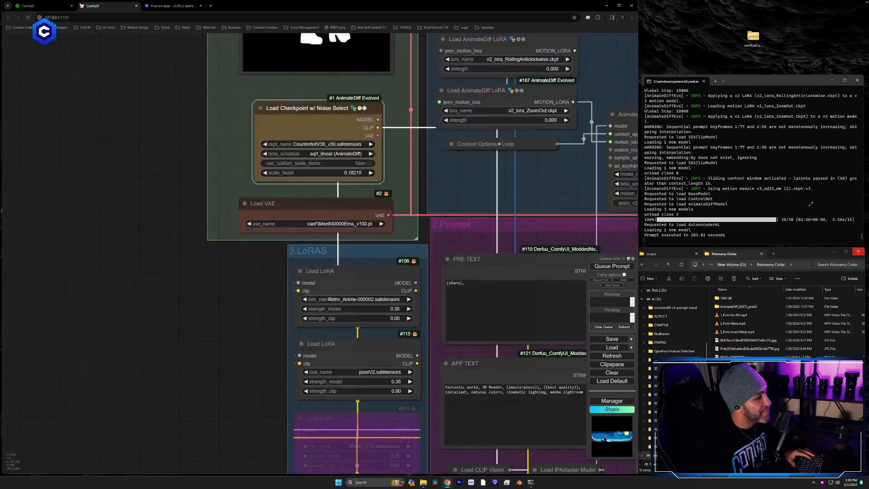
pyautogui.rightClick(348, 362)
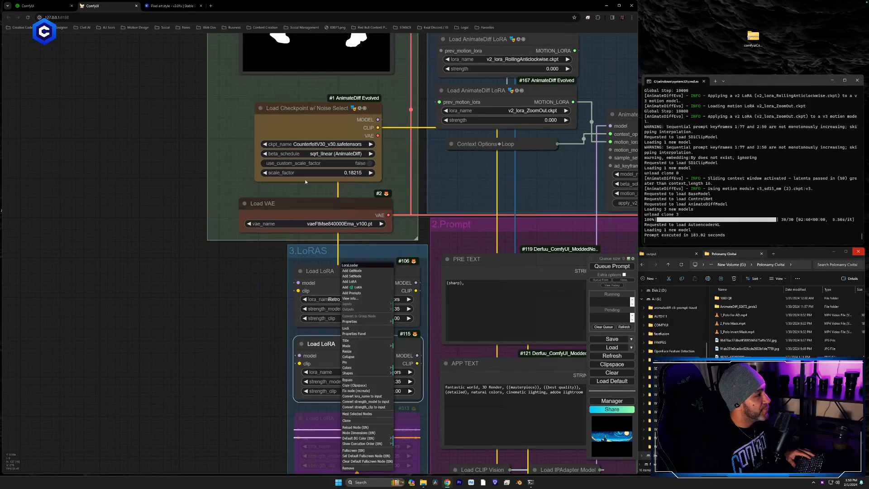
pyautogui.click(339, 144)
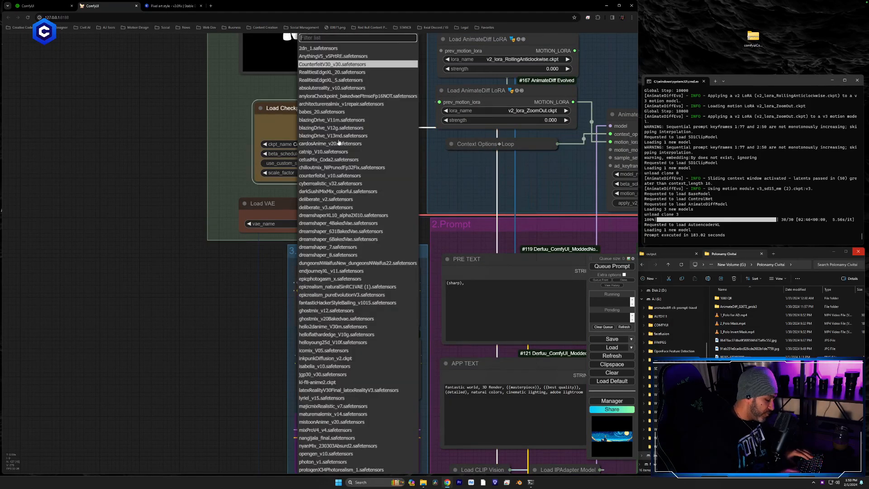
pyautogui.write('pho')
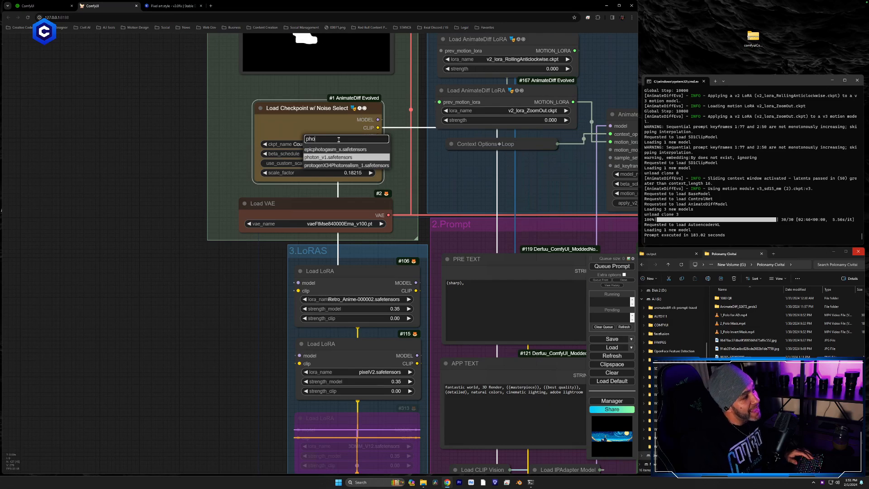
pyautogui.press('Return')
# Paste the copied image modis_wonderglobe_lrg.png into the project folder in File Explorer for use as an IPAdapter reference.
pyautogui.moveTo(479, 175); pyautogui.dragTo(159, 371)
pyautogui.moveTo(460, 189); pyautogui.dragTo(70, 235)
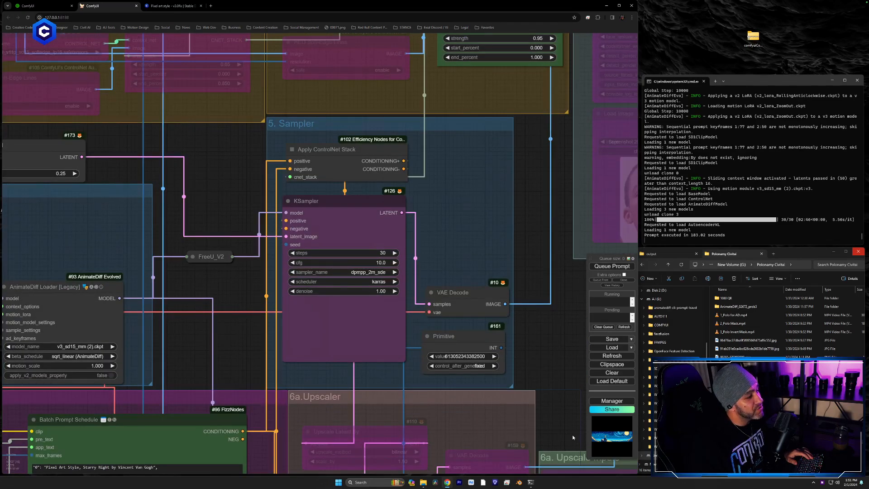
pyautogui.moveTo(573, 437); pyautogui.dragTo(448, 65)
pyautogui.moveTo(333, 439); pyautogui.dragTo(374, 53)
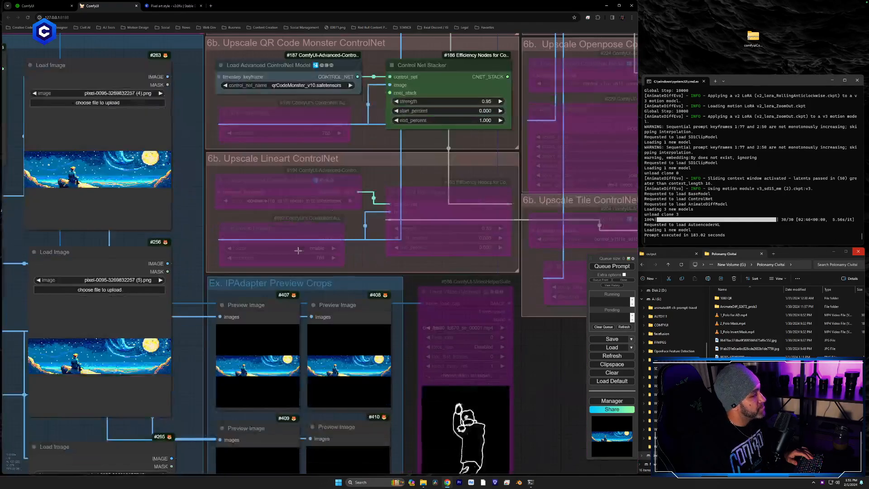
pyautogui.moveTo(181, 334); pyautogui.dragTo(315, 163)
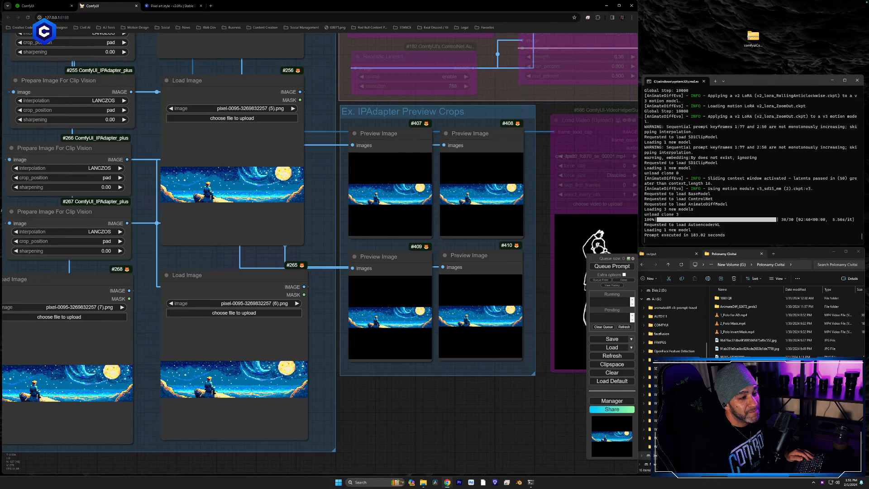
pyautogui.click(765, 446)
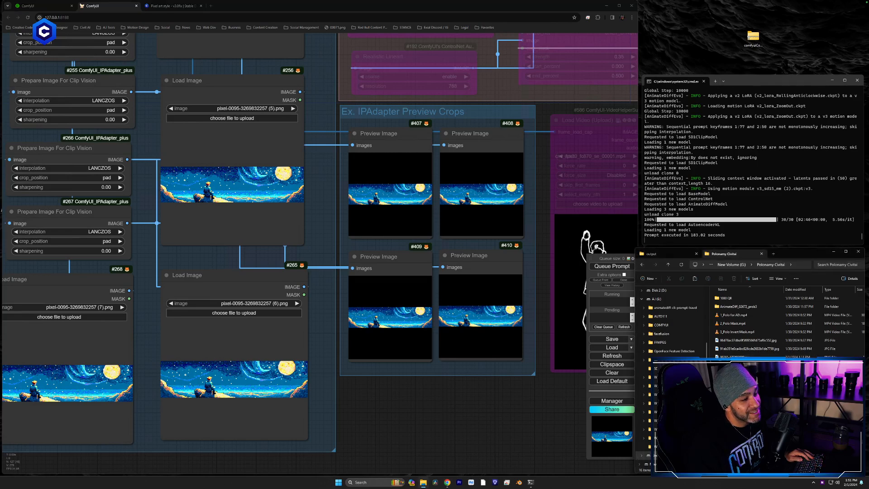
pyautogui.hotkey('ctrl', 'v')
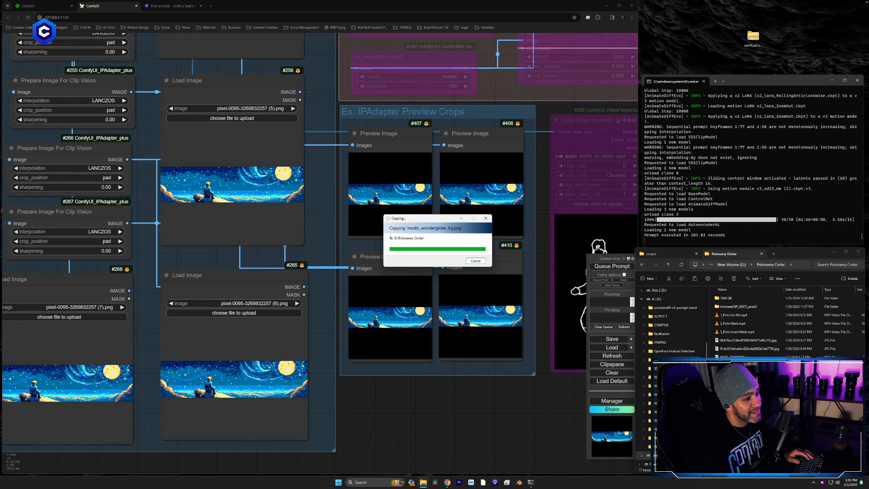
# Load the modis_wonderglobe_lrg.png Earth image into all four IPAdapter reference Load Image nodes.
pyautogui.moveTo(737, 432); pyautogui.dragTo(273, 185)
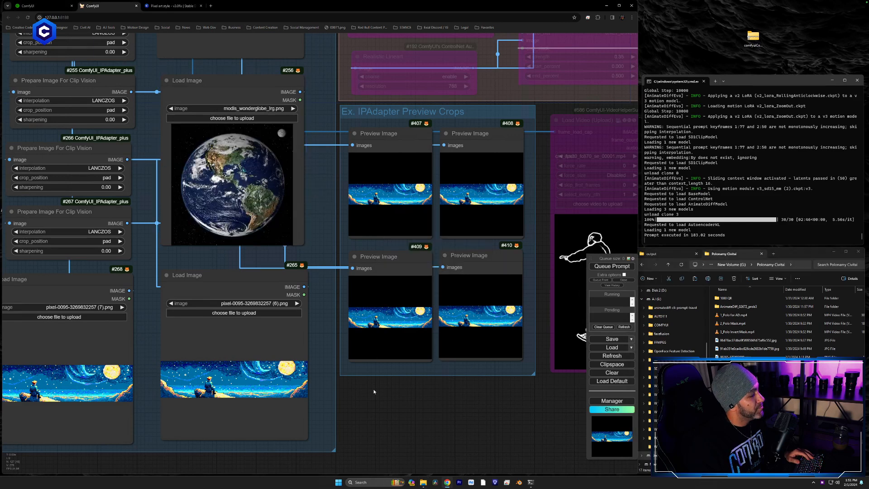
pyautogui.moveTo(320, 237); pyautogui.dragTo(416, 248)
pyautogui.moveTo(646, 420); pyautogui.dragTo(394, 406)
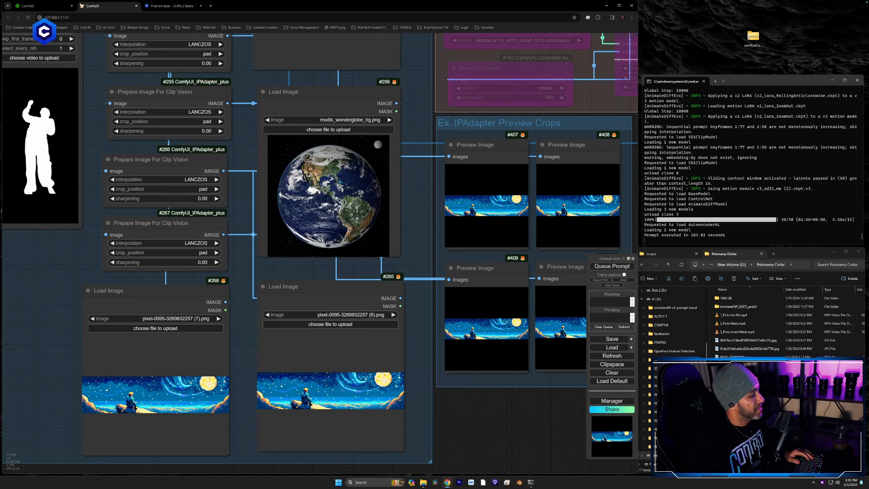
pyautogui.moveTo(738, 432); pyautogui.dragTo(223, 403)
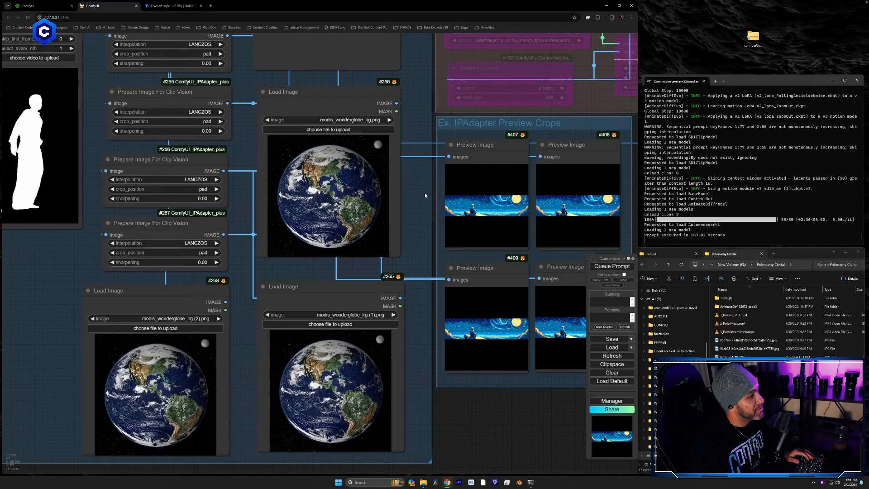
pyautogui.moveTo(416, 193); pyautogui.dragTo(447, 343)
pyautogui.moveTo(738, 432); pyautogui.dragTo(411, 196)
# Bypass the Load LoRA node that holds pixelV2.safetensors.
pyautogui.moveTo(456, 110); pyautogui.dragTo(462, 443)
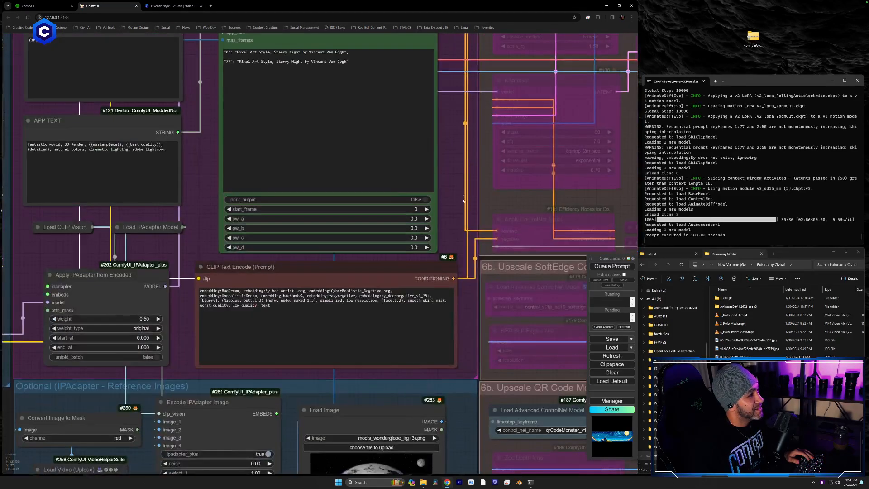
pyautogui.scroll(-2, 462, 196)
pyautogui.scroll(-1, 472, 368)
pyautogui.moveTo(472, 369); pyautogui.dragTo(485, 455)
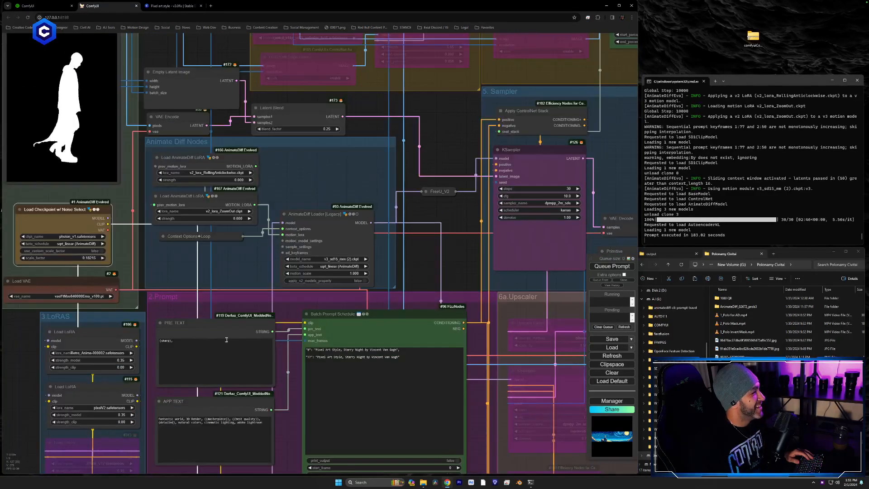
pyautogui.rightClick(70, 388)
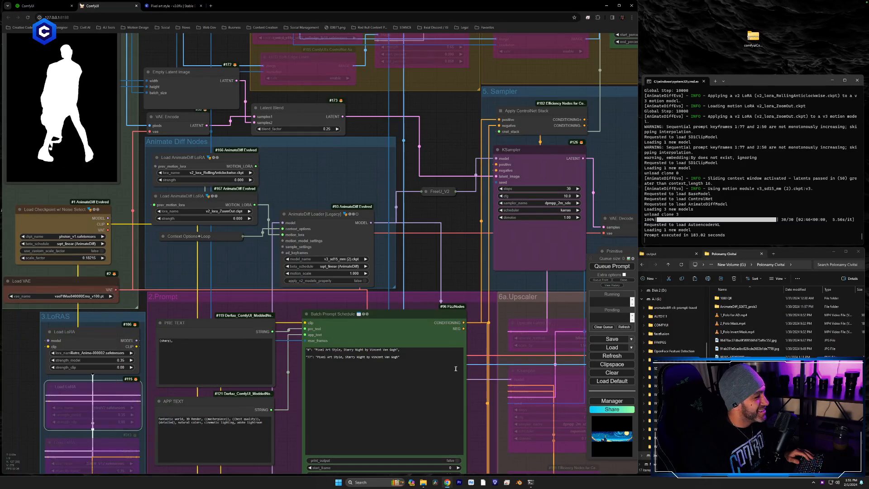
# Replace the frame 0 prompt in Batch Prompt Schedule with "Earth from outer space, infinite galaxy, beautiful starry sky".
pyautogui.scroll(6, 466, 368)
pyautogui.scroll(2, 466, 367)
pyautogui.moveTo(467, 367); pyautogui.dragTo(526, 330)
pyautogui.click(360, 297)
pyautogui.moveTo(356, 292); pyautogui.dragTo(190, 292)
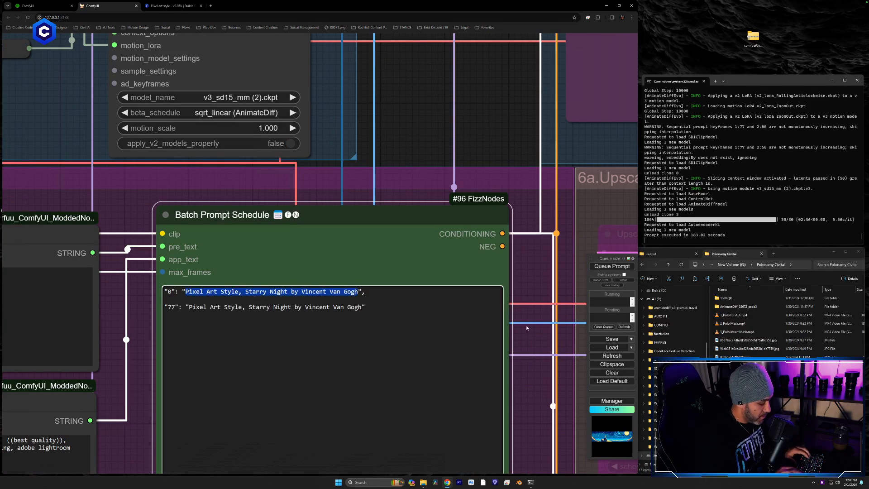
pyautogui.write('B')
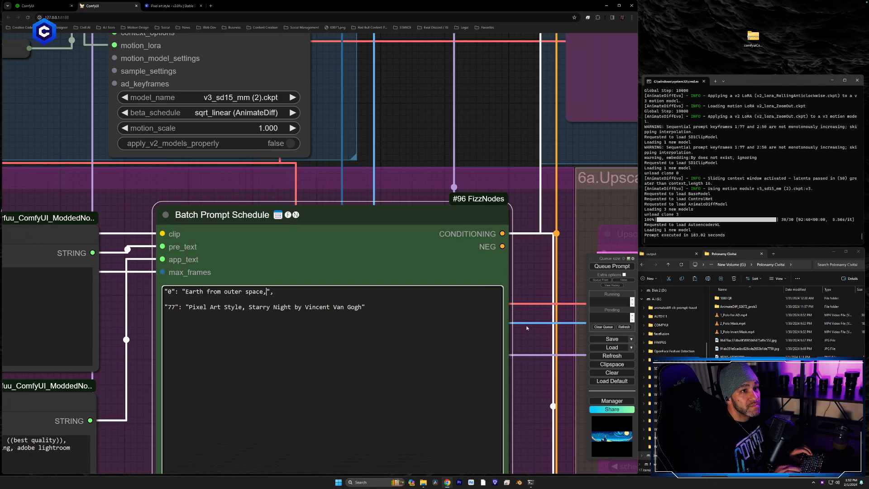
pyautogui.write('infinite galaxy, beautiful starry sky')
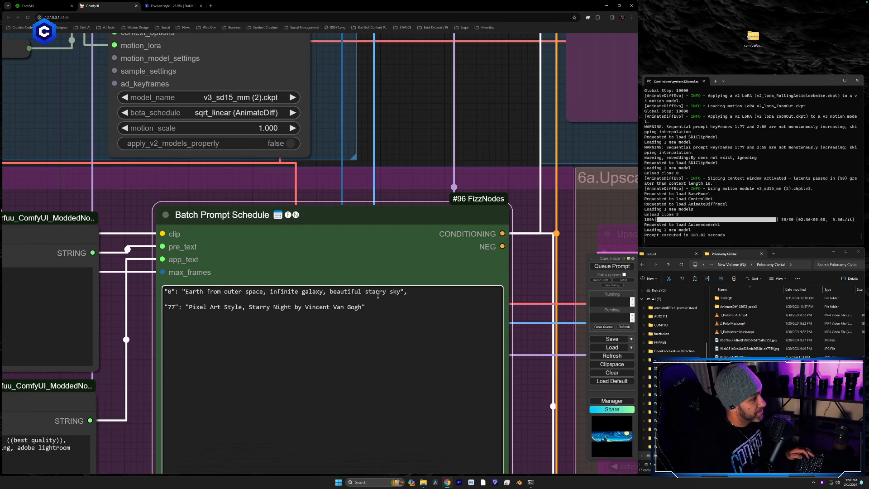
# Copy the frame 0 prompt text over the frame 77 prompt in the Batch Prompt Schedule node.
pyautogui.moveTo(399, 292); pyautogui.dragTo(186, 294)
pyautogui.hotkey('ctrl', 'c')
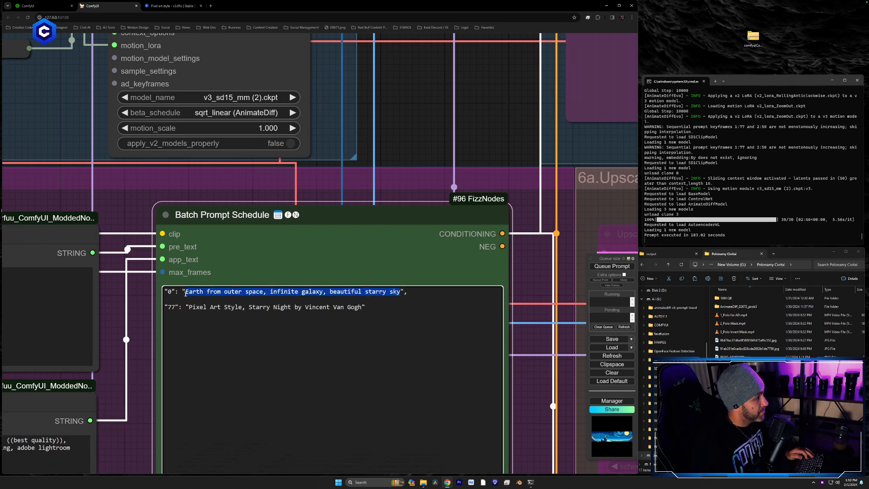
pyautogui.moveTo(362, 307); pyautogui.dragTo(188, 307)
pyautogui.hotkey('ctrl', 'v')
# Queue the Earth-image generation and bring the Low-Res Output Video Combine nodes into view.
pyautogui.moveTo(401, 123); pyautogui.dragTo(360, 373)
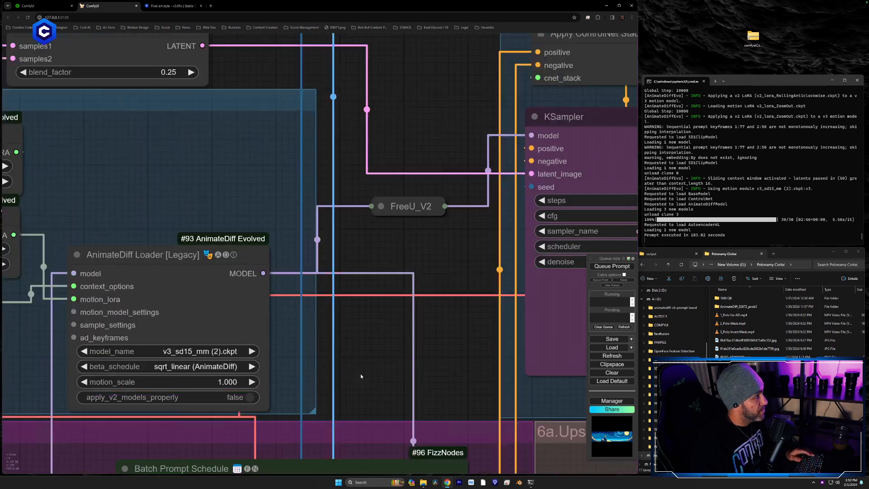
pyautogui.scroll(-5, 364, 365)
pyautogui.scroll(4, 461, 293)
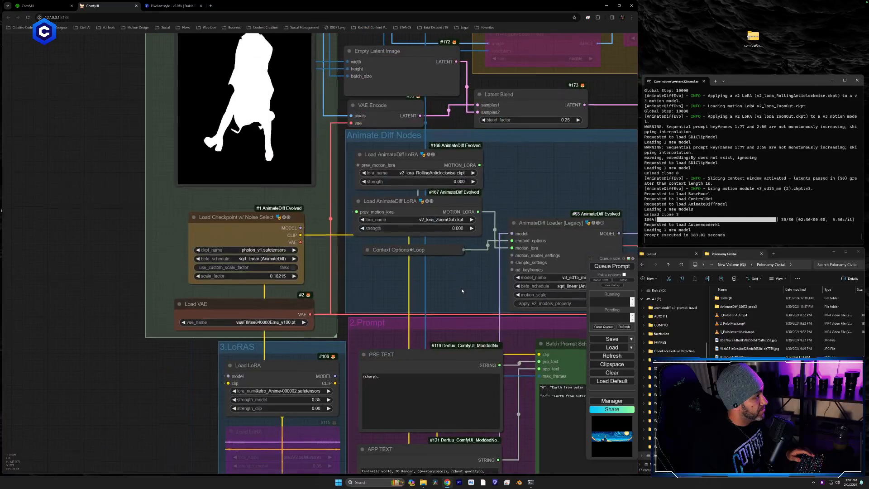
pyautogui.scroll(-3, 461, 288)
pyautogui.scroll(3, 540, 207)
pyautogui.moveTo(540, 207); pyautogui.dragTo(248, 393)
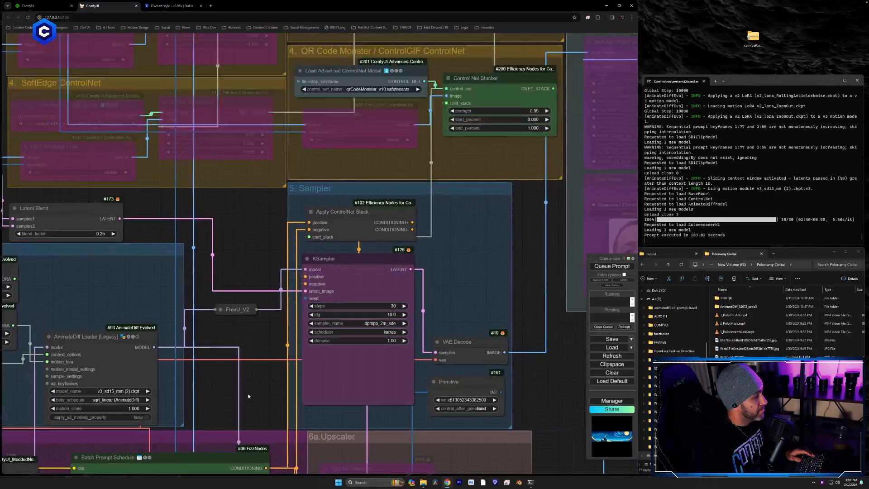
pyautogui.moveTo(473, 273); pyautogui.dragTo(256, 311)
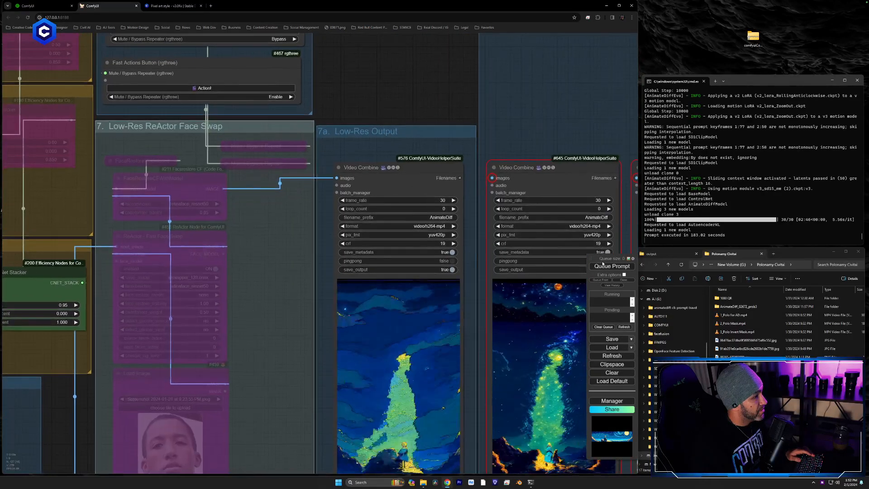
pyautogui.click(608, 267)
pyautogui.moveTo(604, 156); pyautogui.dragTo(311, 79)
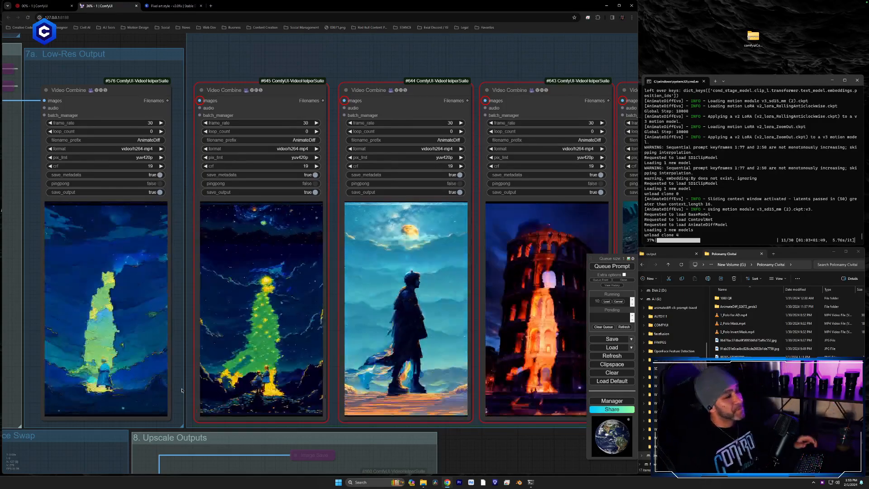
# Switch to the Civitai page and search the models for "esoteric".
pyautogui.click(170, 6)
pyautogui.click(260, 41)
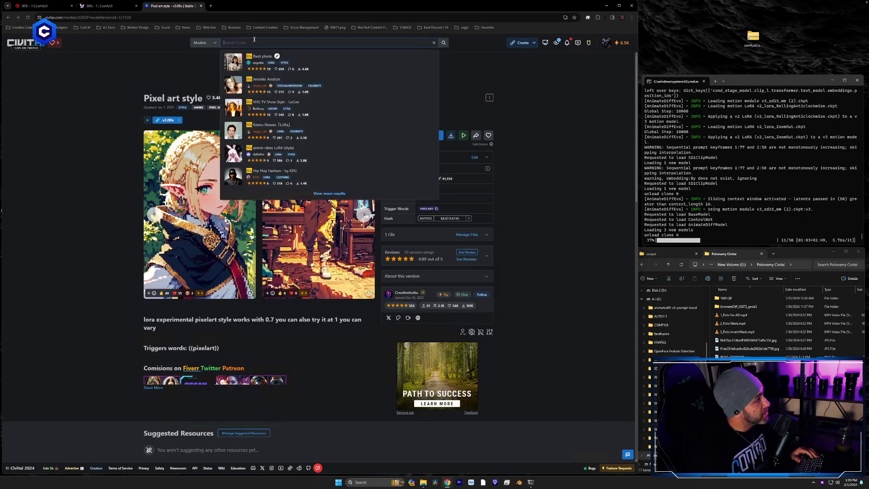
pyautogui.write('esc')
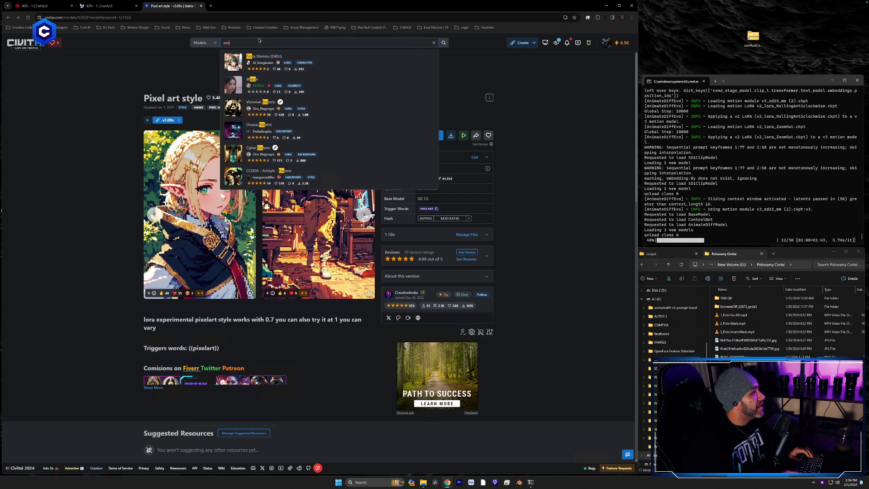
pyautogui.write('teri')
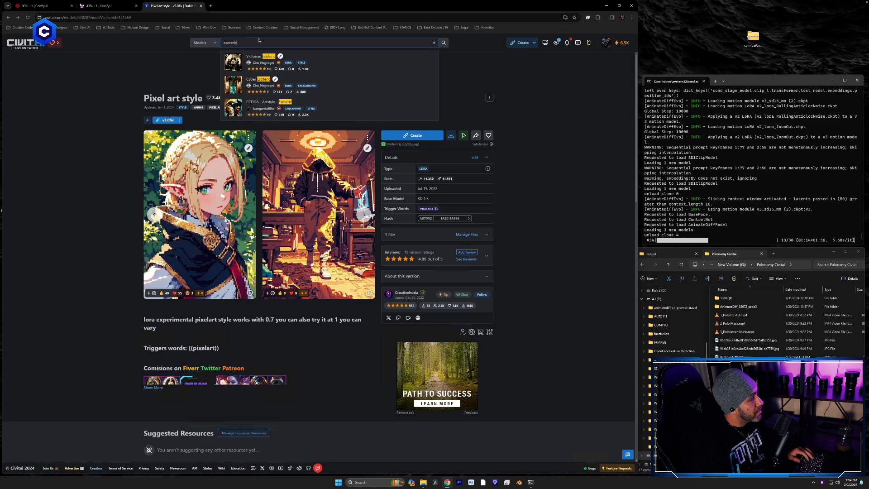
pyautogui.press('BackSpace')
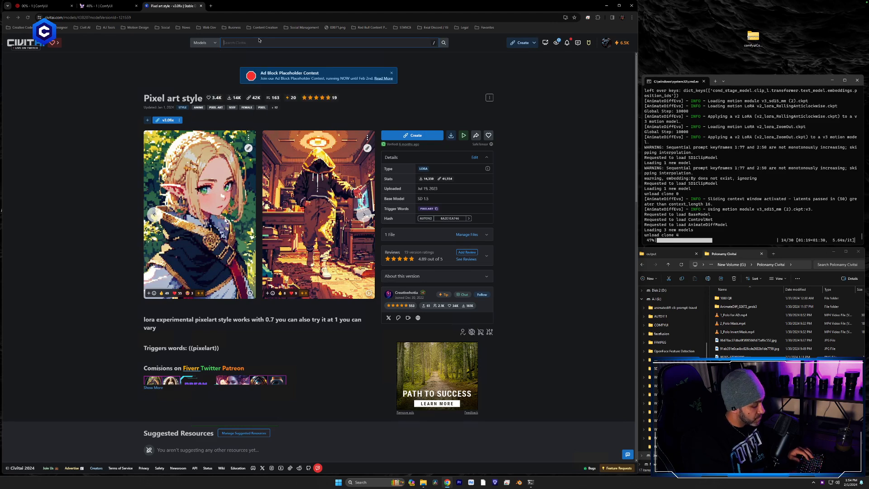
# Search the Civitai models for "retro" and clear the query after checking the suggestions.
pyautogui.write('retro')
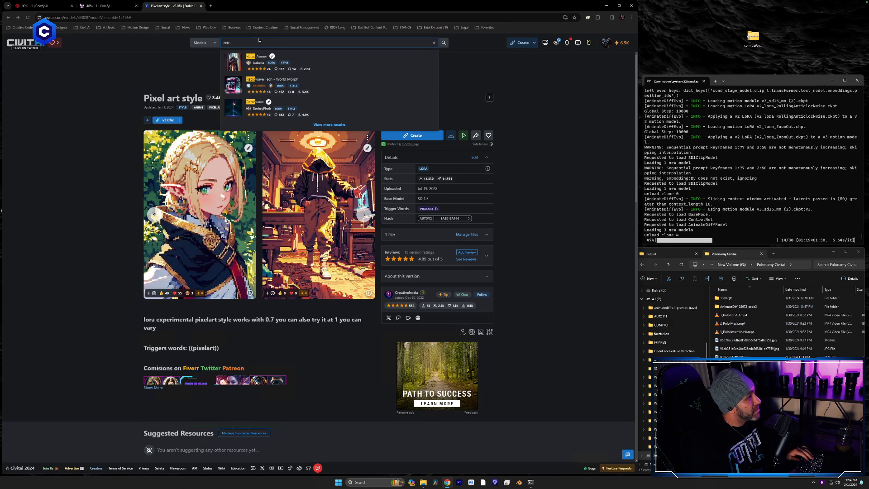
pyautogui.press('BackSpace')
pyautogui.press('BackSpace')
pyautogui.press('BackSpace')
pyautogui.press('BackSpace')
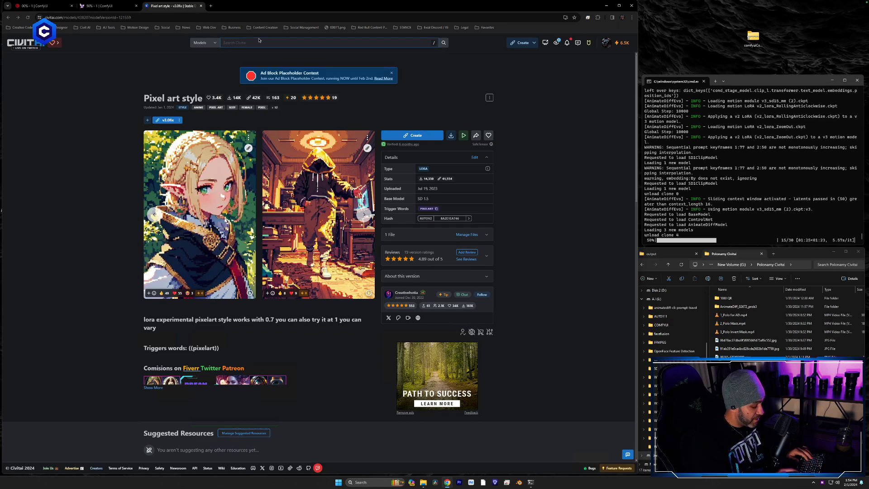
# Search the Civitai models for "80s" and for "anime", clearing each query after checking its suggestions.
pyautogui.write('80s')
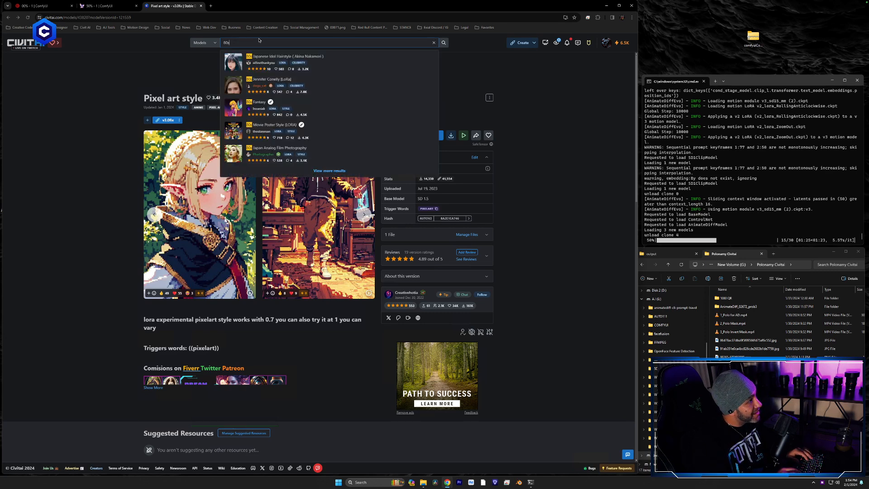
pyautogui.press('BackSpace')
pyautogui.press('BackSpace')
pyautogui.write('anime')
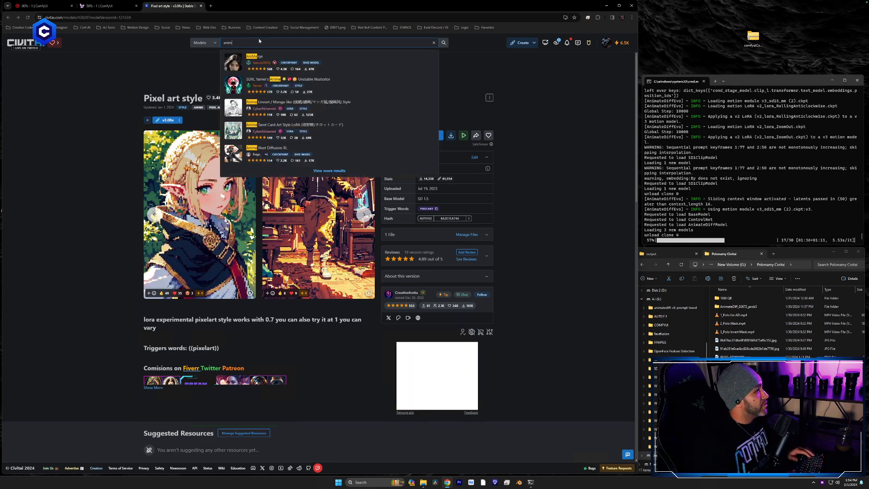
pyautogui.press('BackSpace')
pyautogui.press('BackSpace')
pyautogui.press('BackSpace')
pyautogui.press('BackSpace')
pyautogui.press('BackSpace')
# Search Civitai for "esoteric anime" and open the full list of model results.
pyautogui.write('esoteric')
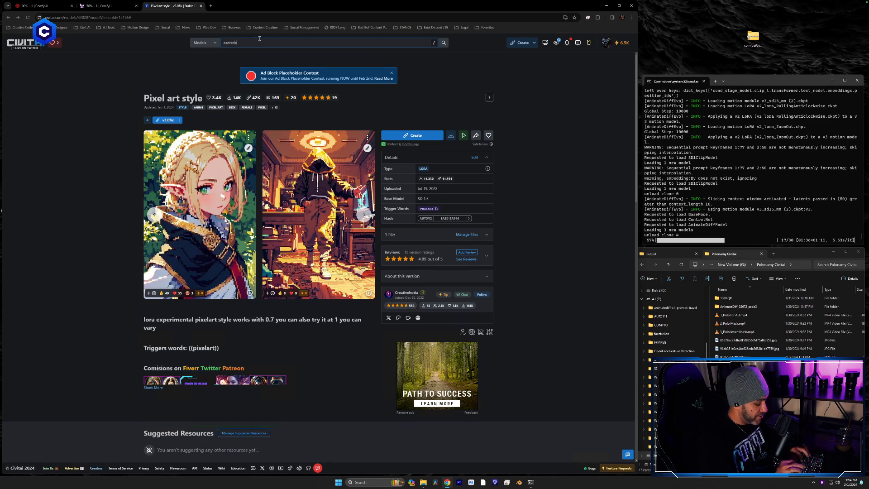
pyautogui.write(' anime')
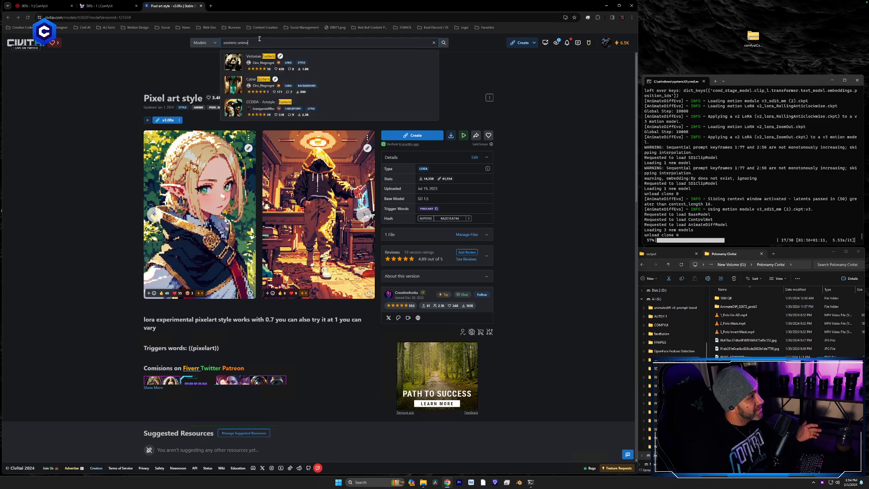
pyautogui.press('Return')
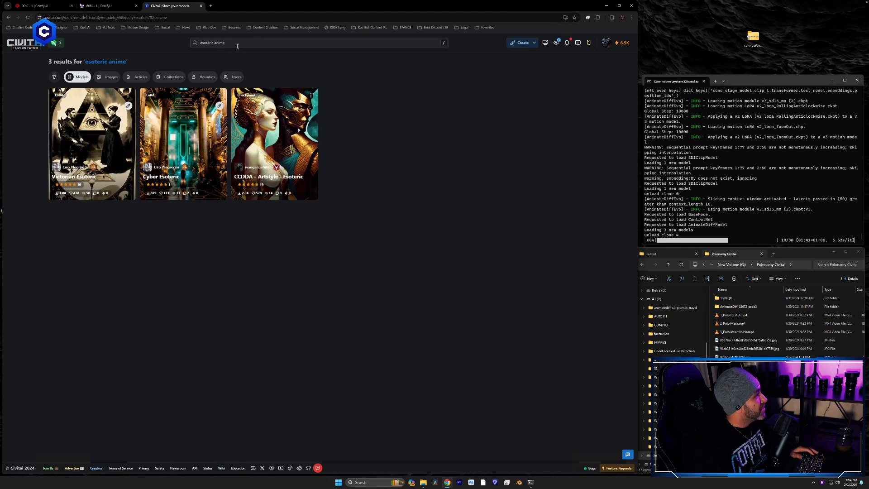
pyautogui.click(185, 43)
pyautogui.tripleClick(218, 43)
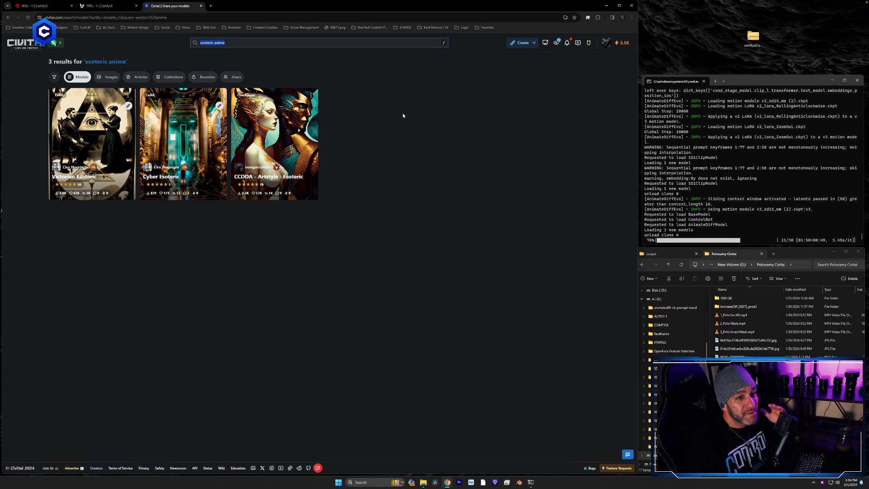
pyautogui.click(568, 44)
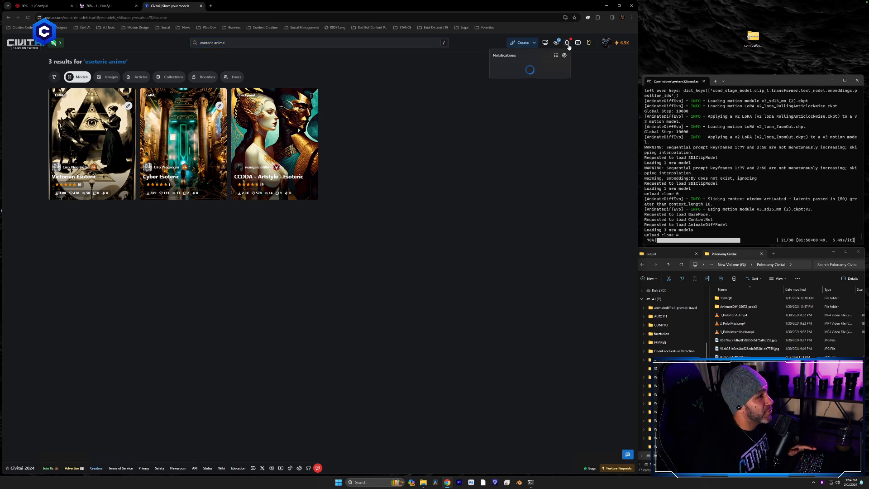
pyautogui.click(568, 43)
pyautogui.click(606, 44)
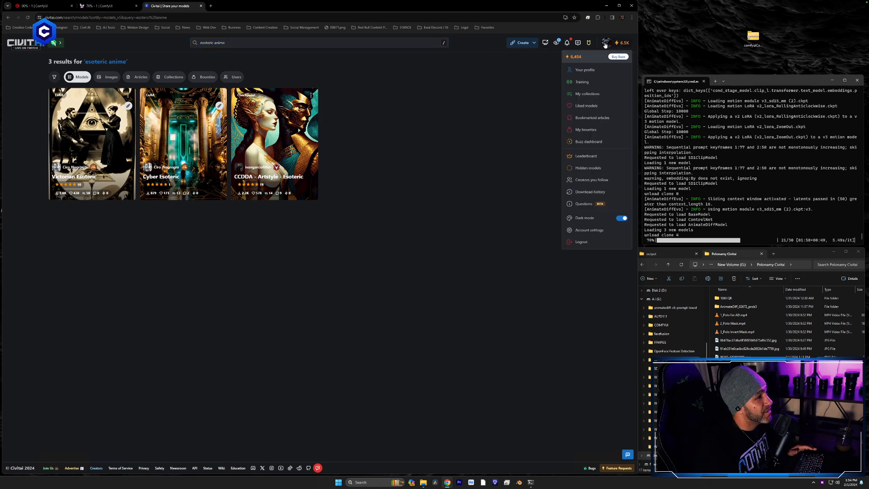
pyautogui.click(496, 80)
# Replace the Civitai model search query with "retro anime" and run the search.
pyautogui.doubleClick(262, 41)
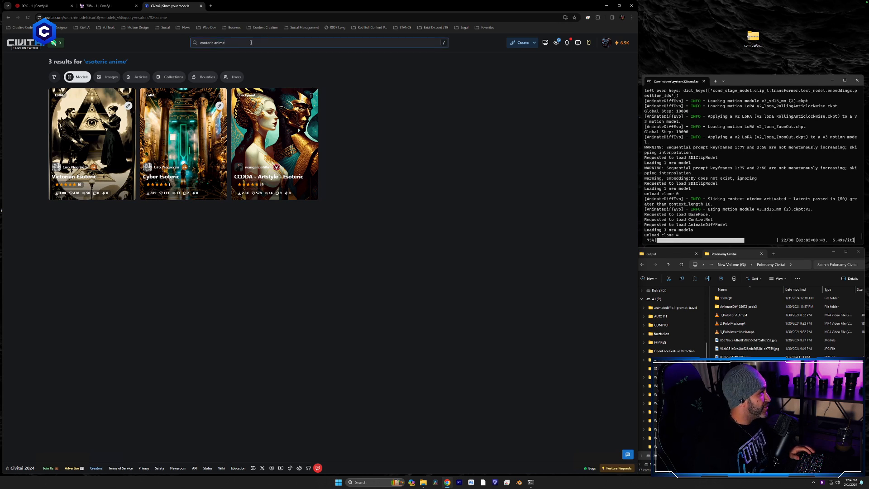
pyautogui.tripleClick(250, 42)
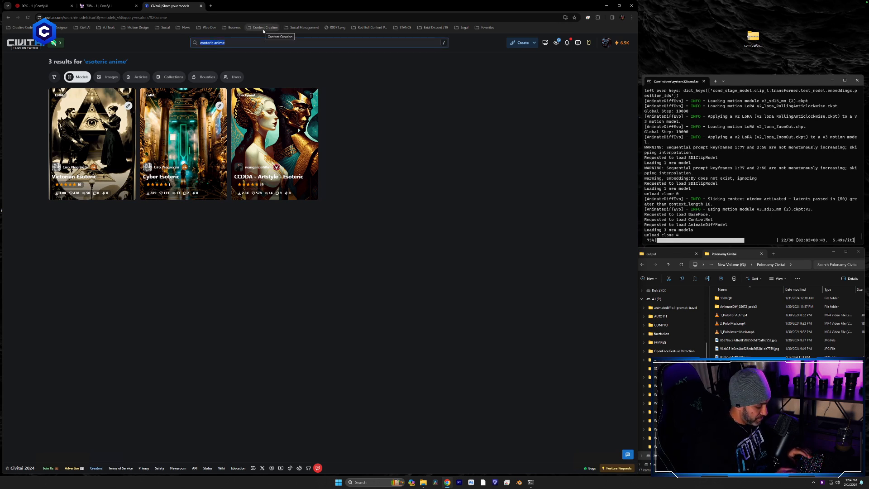
pyautogui.write('retro anime')
pyautogui.press('Return')
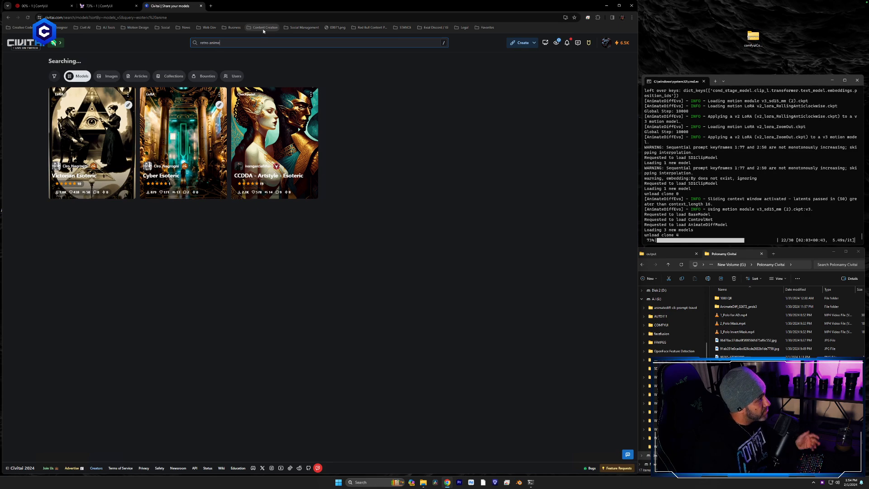
# Open the ERA (Esthetic Retro Anime) checkpoint from the results and look through its gallery images.
pyautogui.scroll(-1, 305, 151)
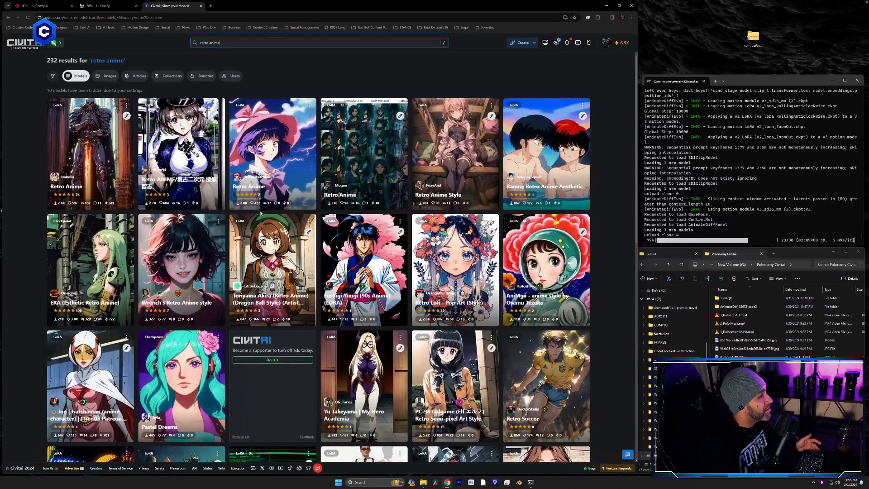
pyautogui.scroll(-2, 296, 240)
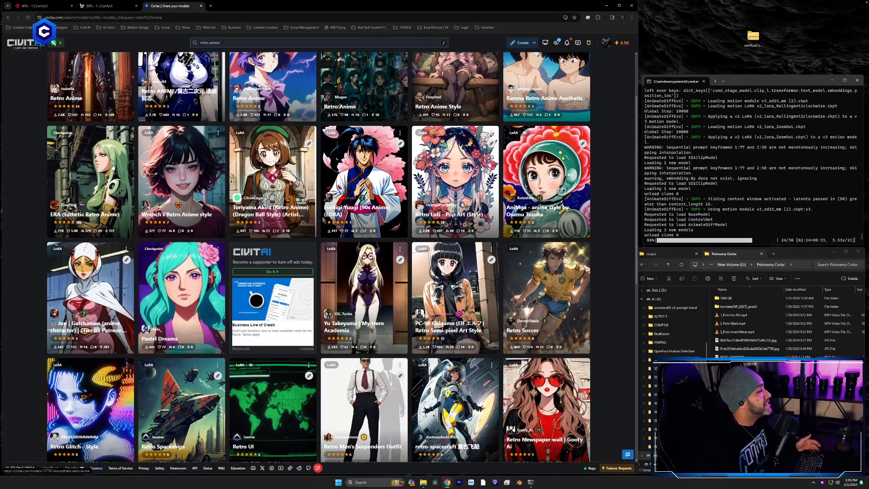
pyautogui.click(101, 210)
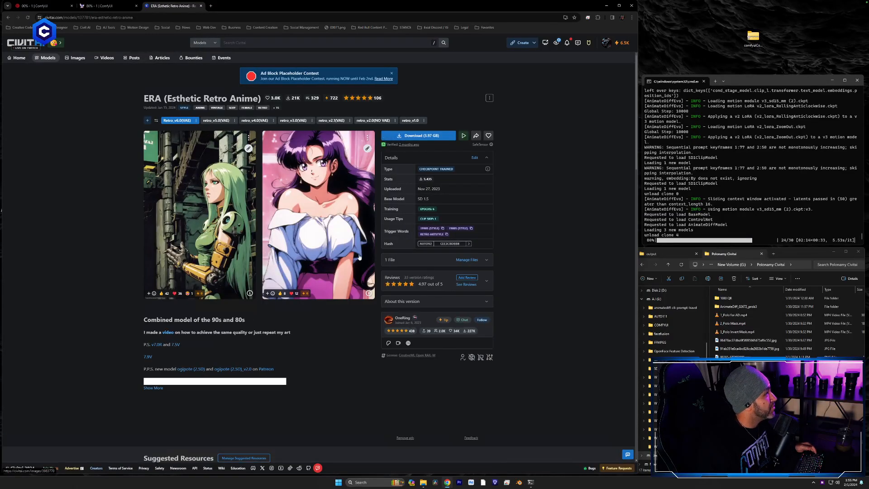
pyautogui.scroll(-10, 362, 235)
pyautogui.scroll(-5, 359, 253)
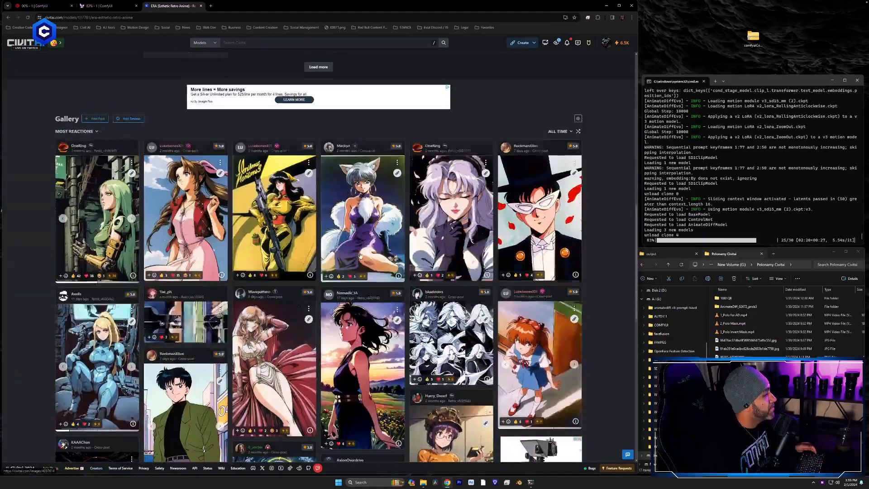
pyautogui.scroll(20, 362, 253)
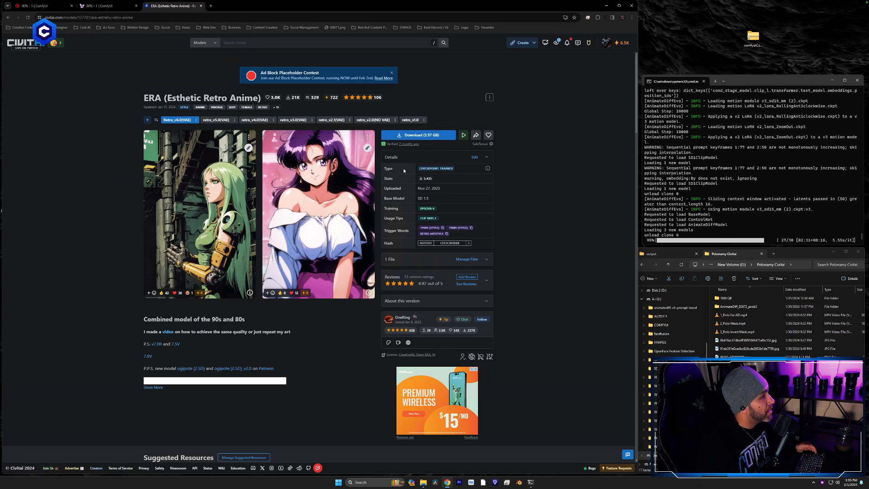
# Send a Buzz tip to the creator of the ERA (Esthetic Retro Anime) checkpoint.
pyautogui.click(445, 319)
pyautogui.click(360, 291)
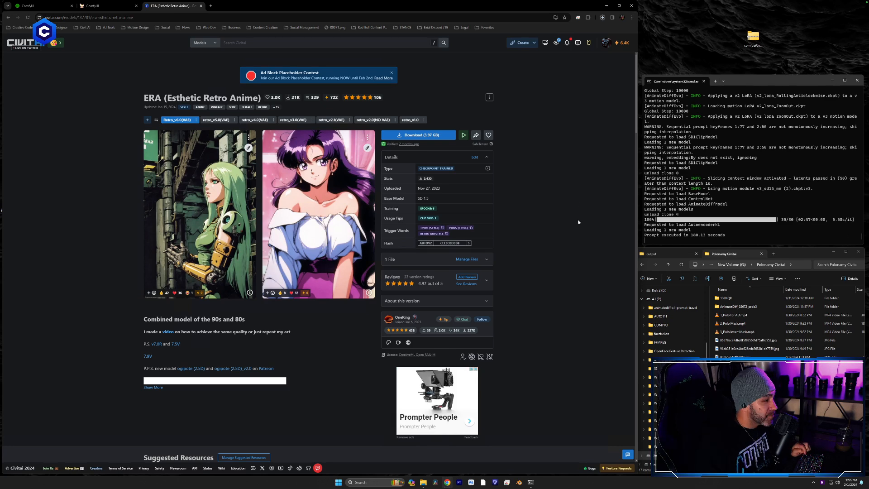
# Return to the ComfyUI workflow to view the Earth-style video in the Low-Res Output group.
pyautogui.scroll(-1, 636, 135)
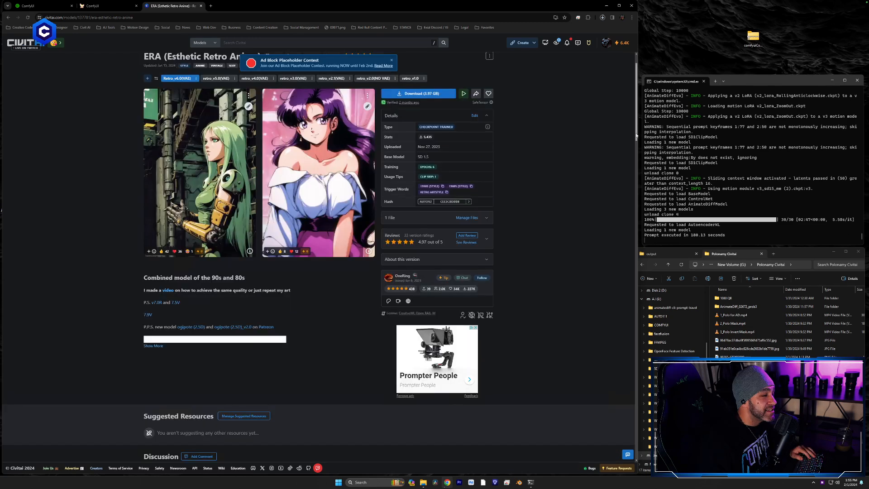
pyautogui.scroll(1, 593, 134)
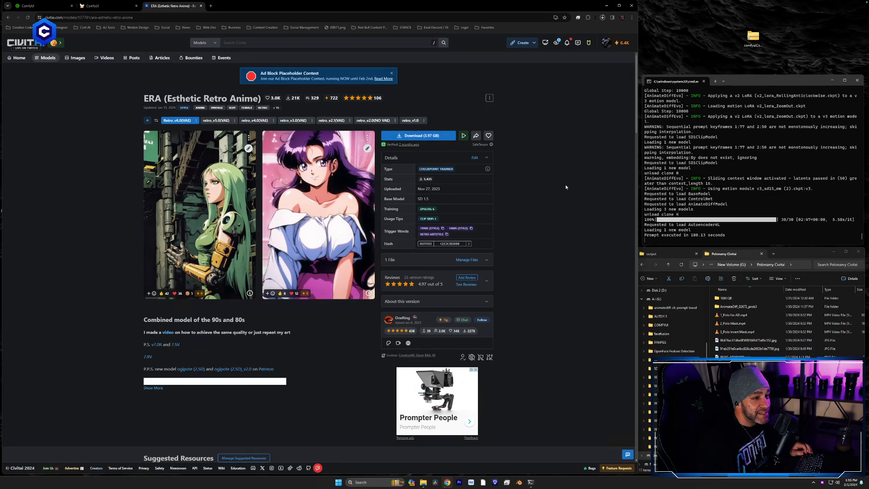
pyautogui.hotkey('ctrl', 'shift', 'Tab')
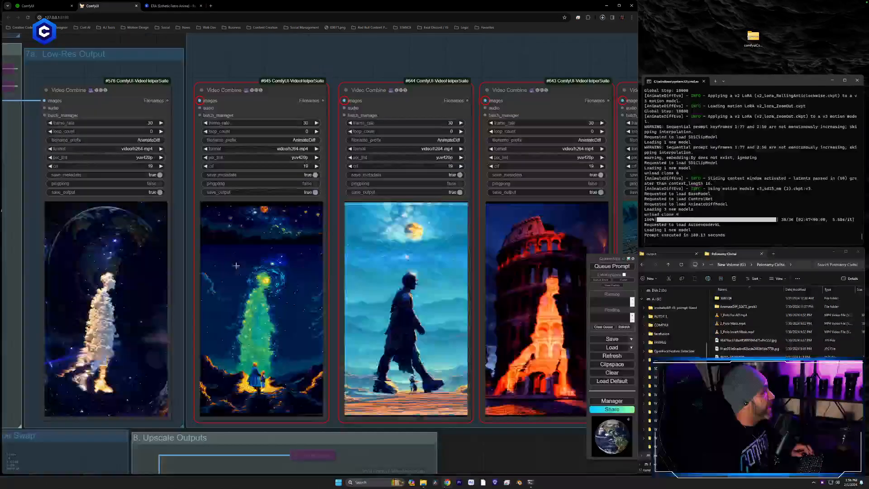
pyautogui.moveTo(236, 265); pyautogui.dragTo(261, 261)
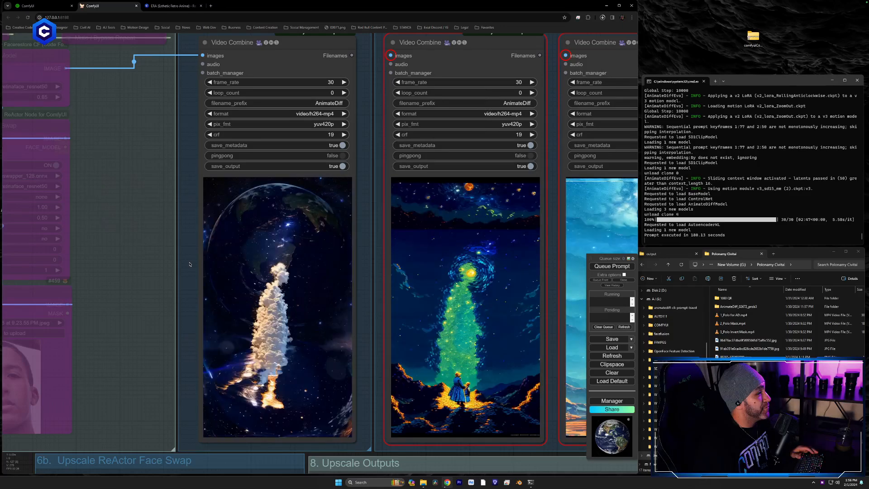
pyautogui.moveTo(164, 314); pyautogui.dragTo(187, 282)
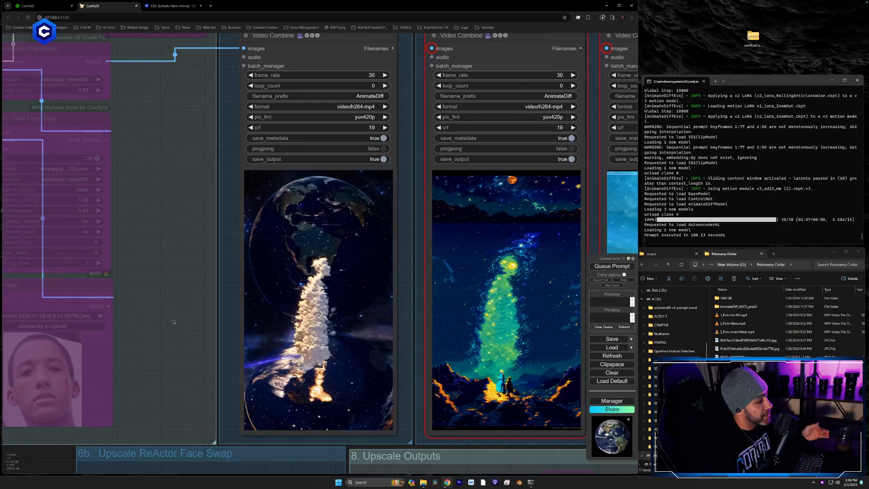
pyautogui.moveTo(173, 322); pyautogui.dragTo(175, 320)
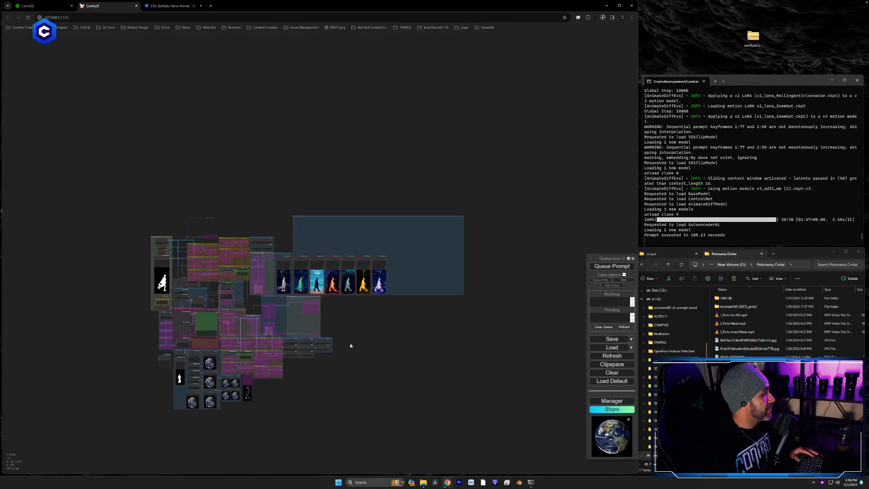
# Preview the candidate reference images in the project folder, including the moonlit sea, palm beach, Greek temple and Earth globe pictures.
pyautogui.scroll(10, 350, 343)
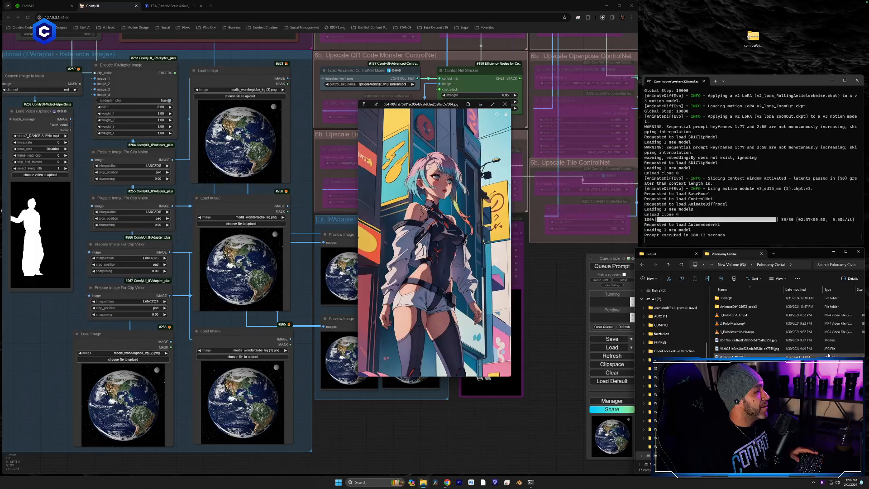
pyautogui.press('space')
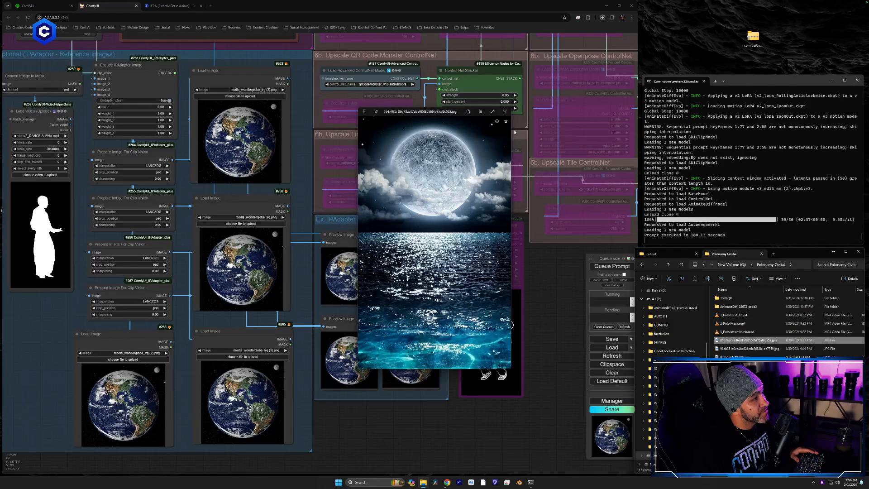
pyautogui.press('Down')
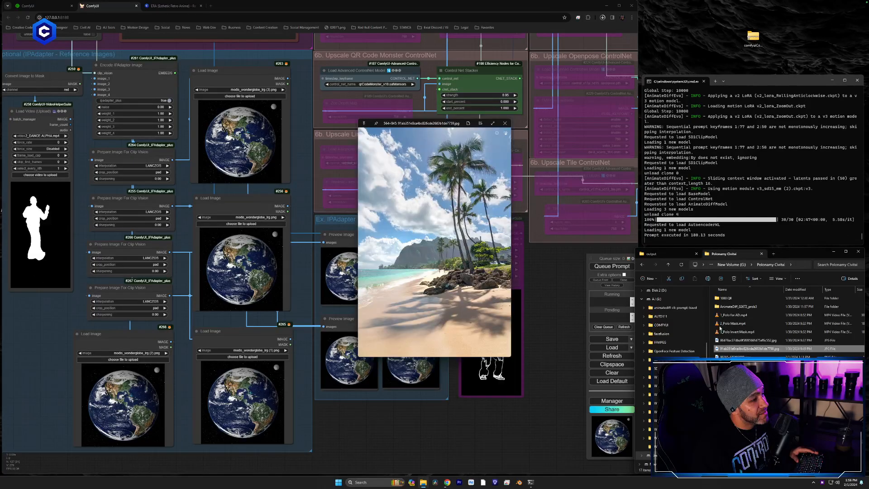
pyautogui.press('space')
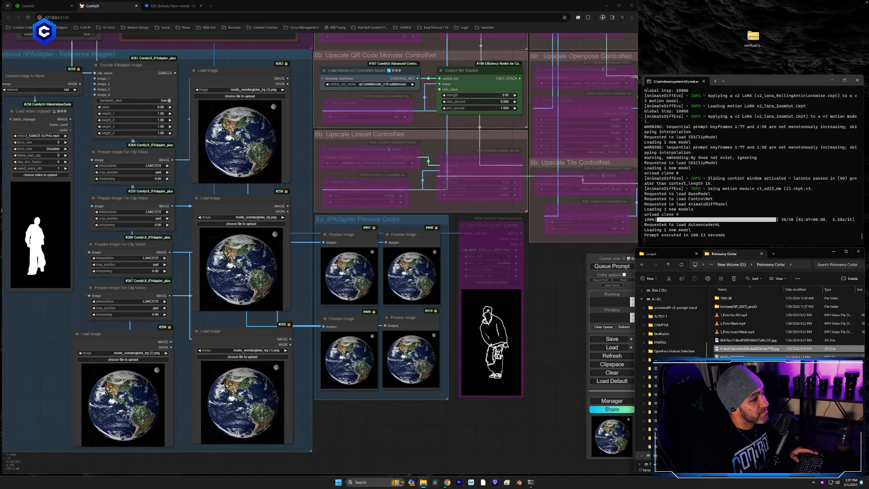
pyautogui.press('Down')
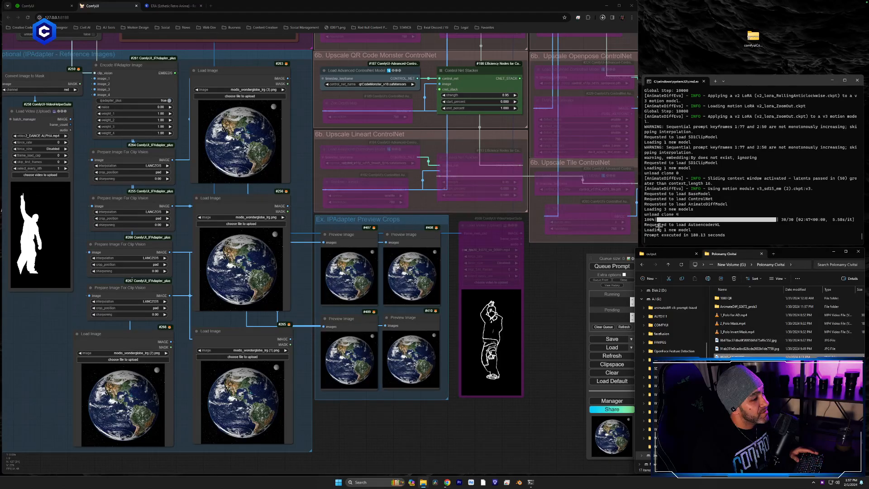
pyautogui.press('space')
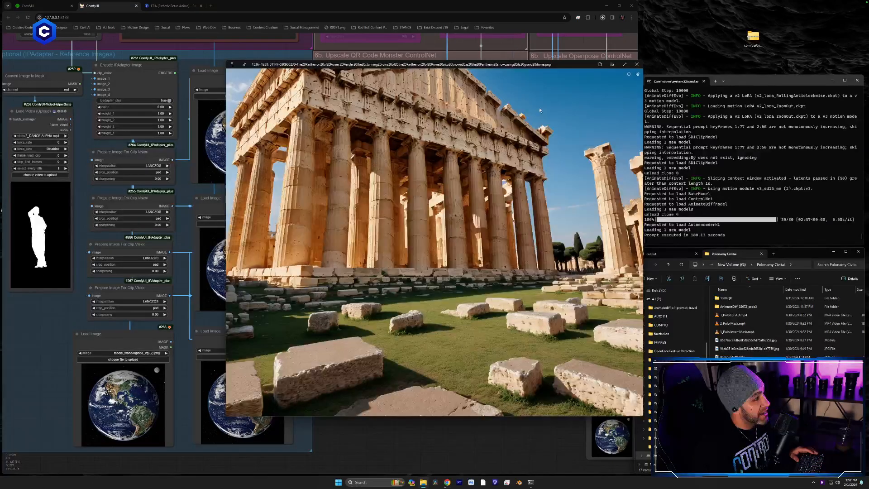
pyautogui.press('space')
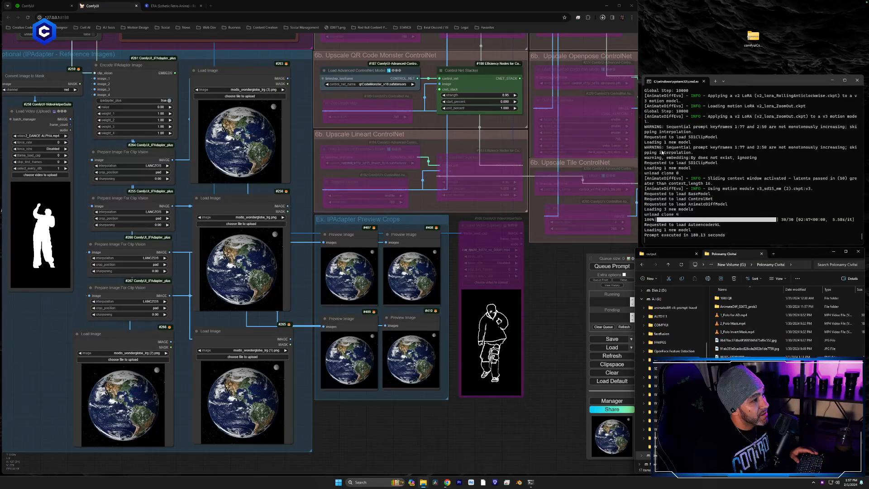
pyautogui.press('space')
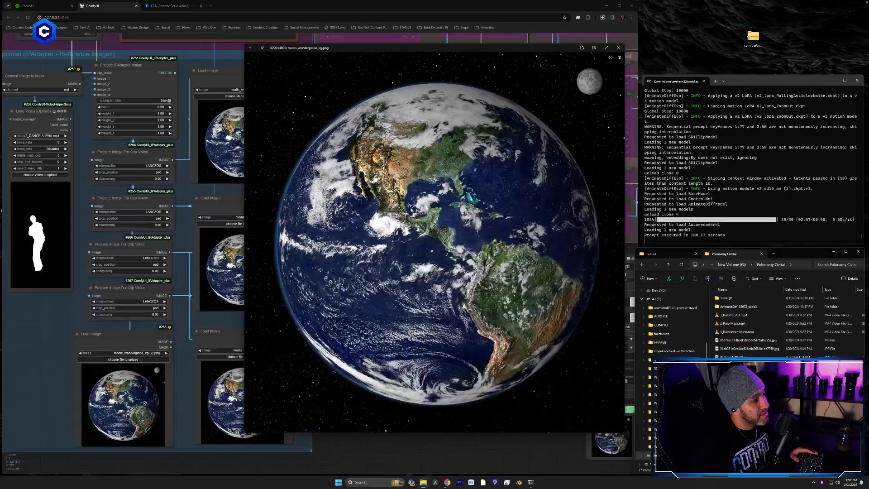
pyautogui.press('Up')
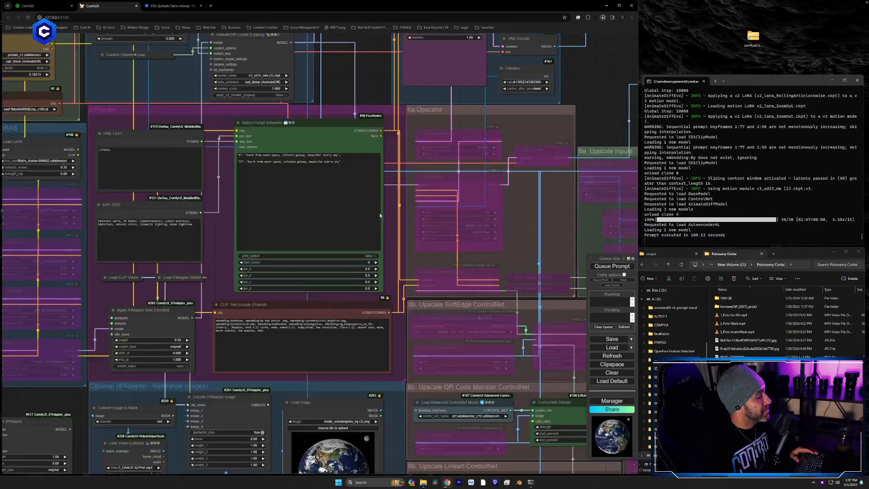
# Add "Fuzzy Pikachu," before "beautiful starry sky" in the frame 0 and frame 77 prompts of the Batch Prompt Schedule, and queue the generation.
pyautogui.scroll(5, 380, 215)
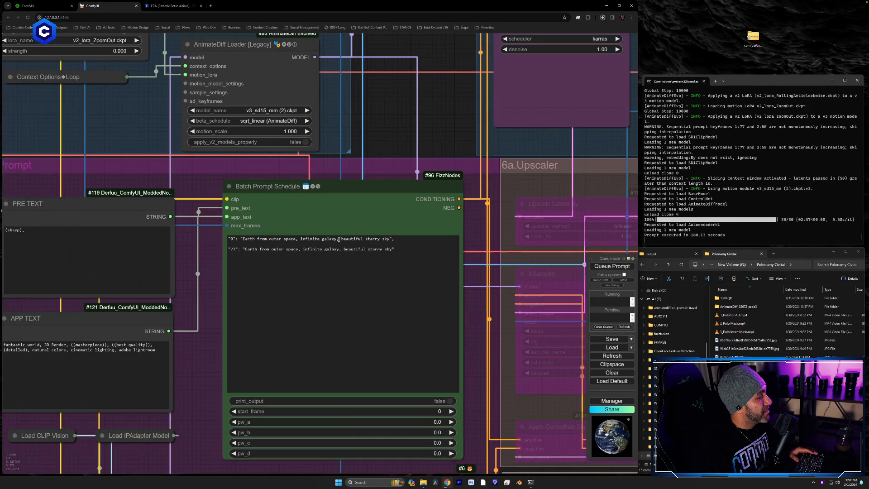
pyautogui.click(338, 240)
pyautogui.write('Fuzzy ')
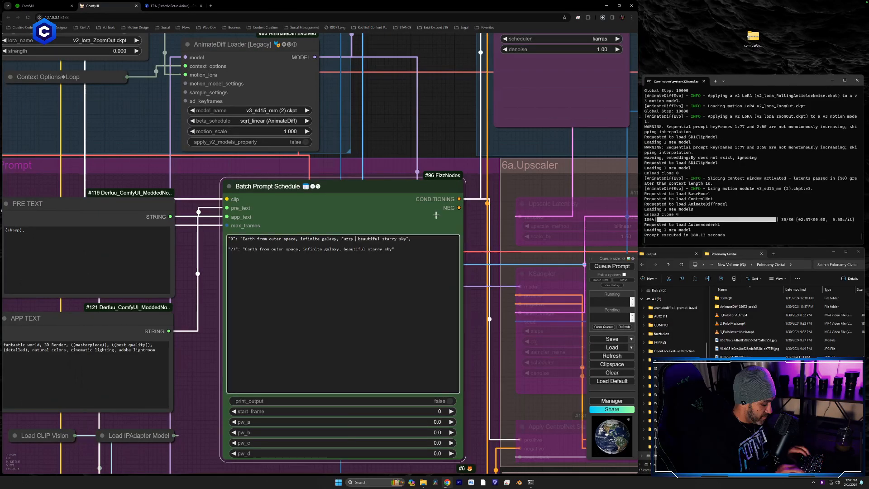
pyautogui.write('Pikachu, ')
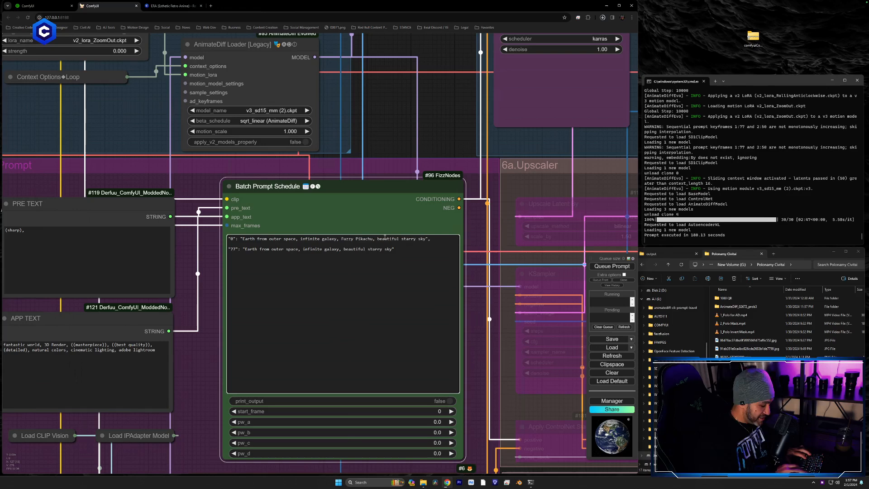
pyautogui.write('Fuzzy Pikac')
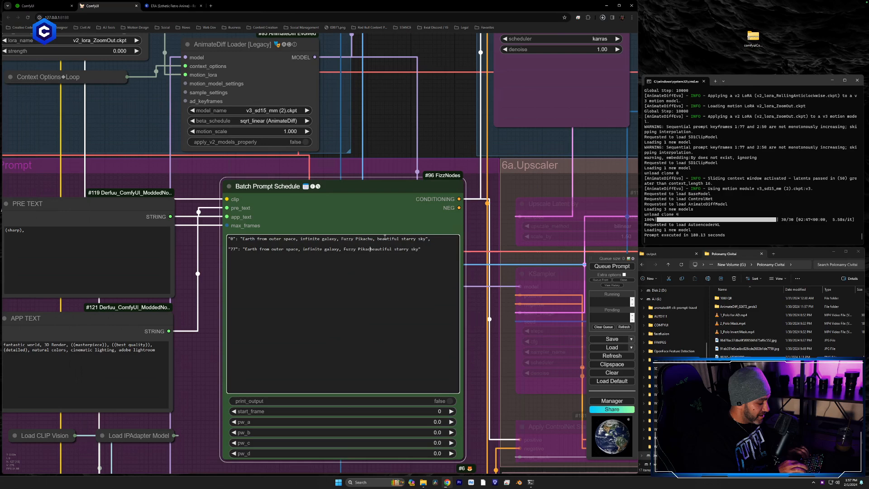
pyautogui.write('hu,')
pyautogui.click(609, 267)
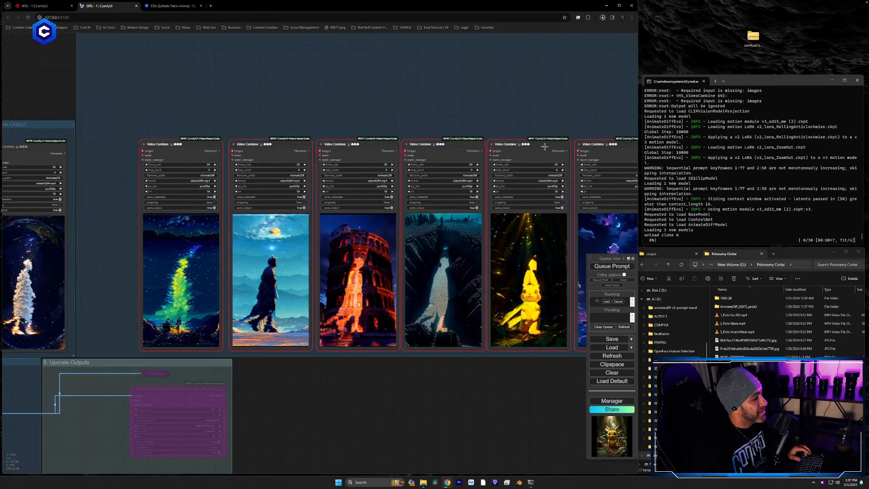
# Make room beside the saved comparison videos and place a copy of the Low-Res Output's Earth-style Video Combine node at the front of the row.
pyautogui.moveTo(545, 147); pyautogui.dragTo(483, 141)
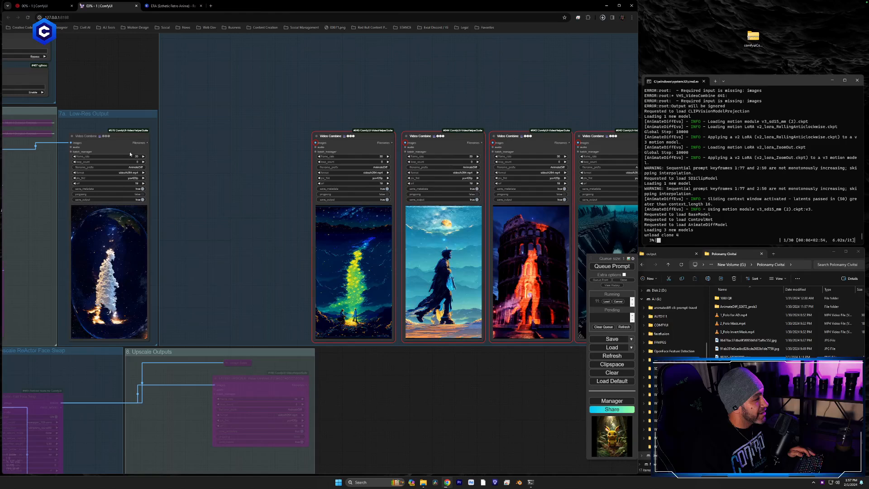
pyautogui.moveTo(101, 137); pyautogui.dragTo(252, 136)
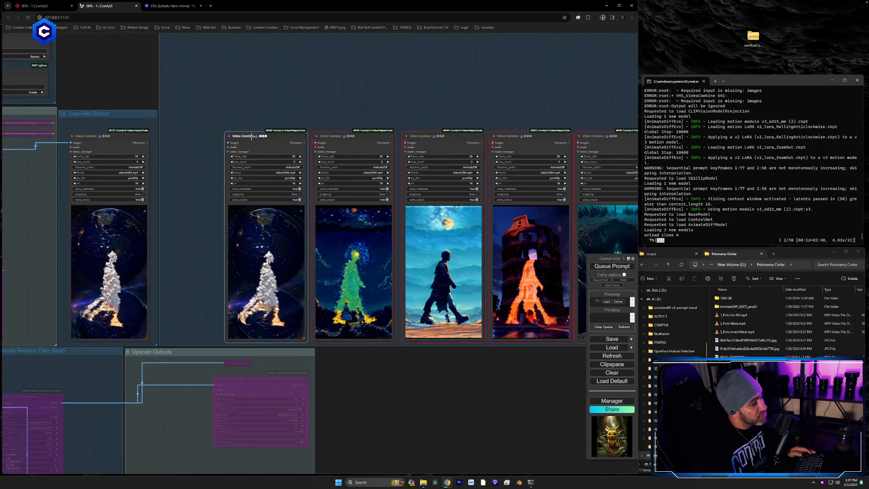
pyautogui.scroll(4, 252, 136)
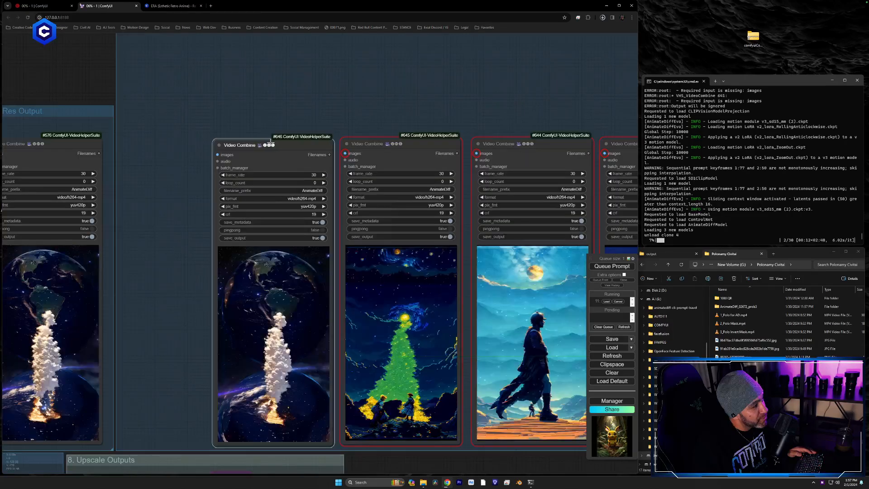
pyautogui.moveTo(270, 142); pyautogui.dragTo(271, 142)
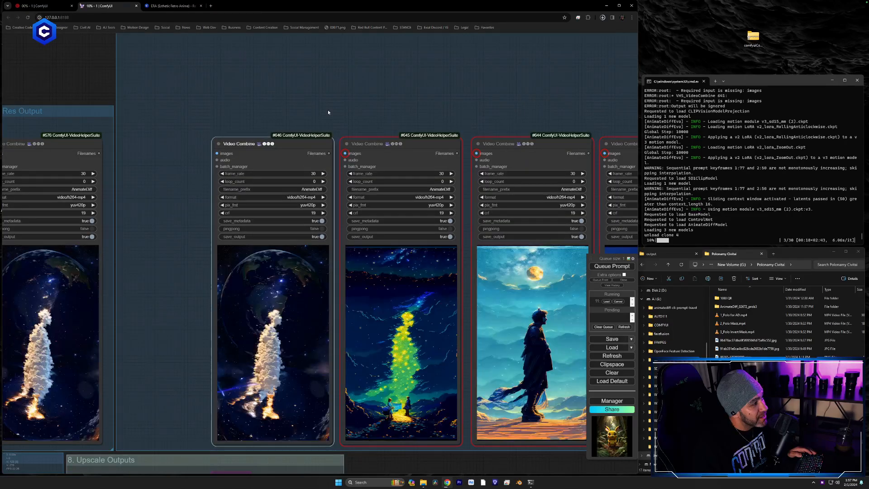
pyautogui.click(327, 109)
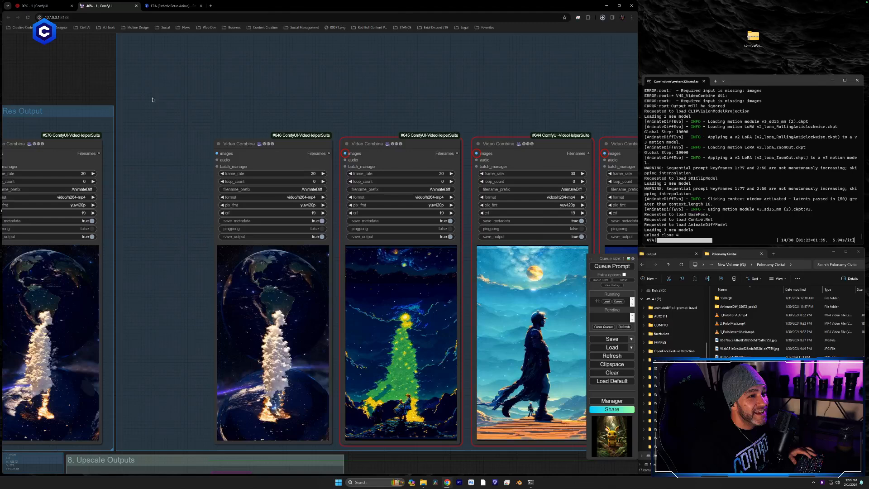
# Reorder the comparison row so the yellow forest video comes before the Earth video, closing the gap between the last two nodes.
pyautogui.moveTo(394, 112); pyautogui.dragTo(255, 109)
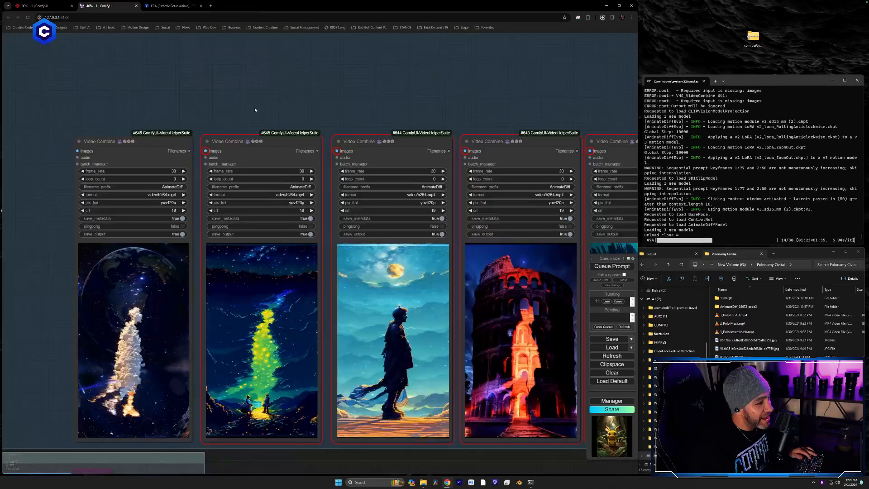
pyautogui.scroll(-2, 321, 150)
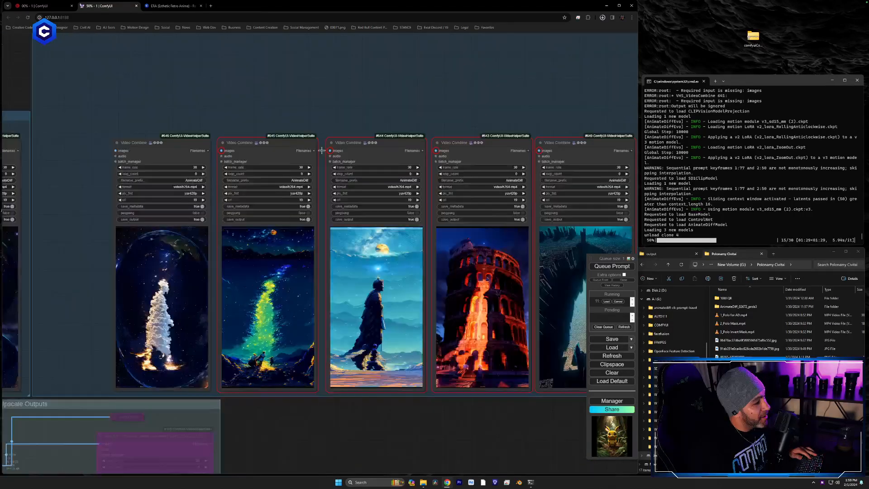
pyautogui.scroll(-2, 321, 150)
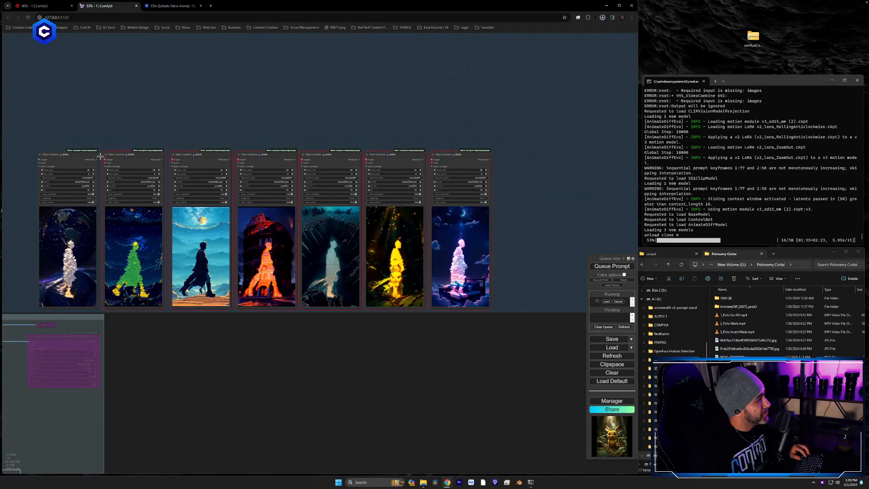
pyautogui.moveTo(100, 157); pyautogui.dragTo(394, 160)
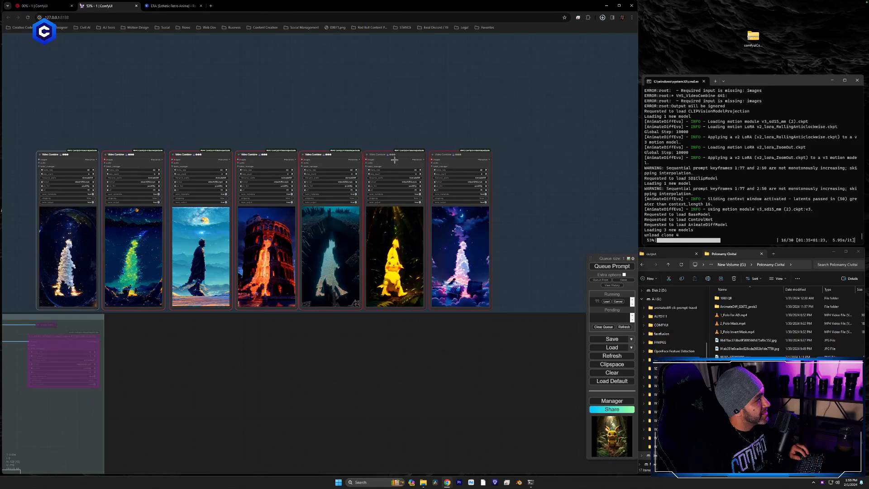
pyautogui.keyDown('shift'); pyautogui.click(394, 160); pyautogui.keyUp('shift')
pyautogui.keyDown('shift'); pyautogui.click(460, 158); pyautogui.keyUp('shift')
pyautogui.moveTo(83, 158); pyautogui.dragTo(207, 158)
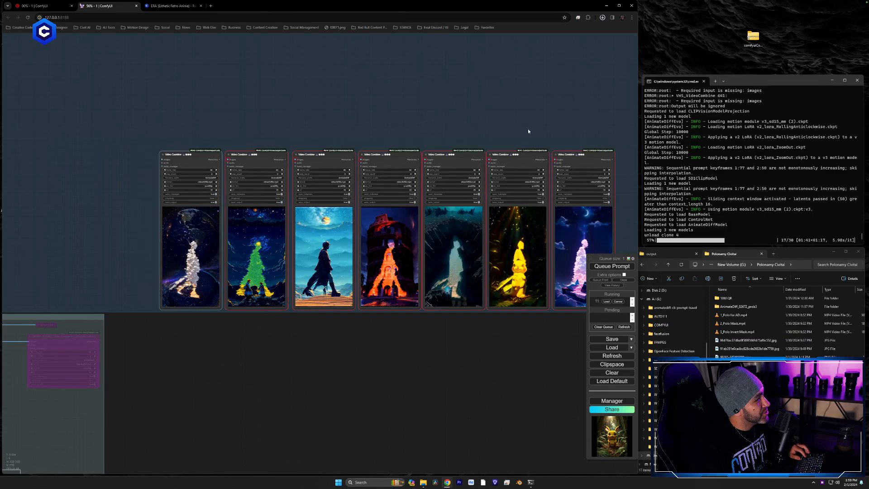
pyautogui.moveTo(515, 155); pyautogui.dragTo(126, 154)
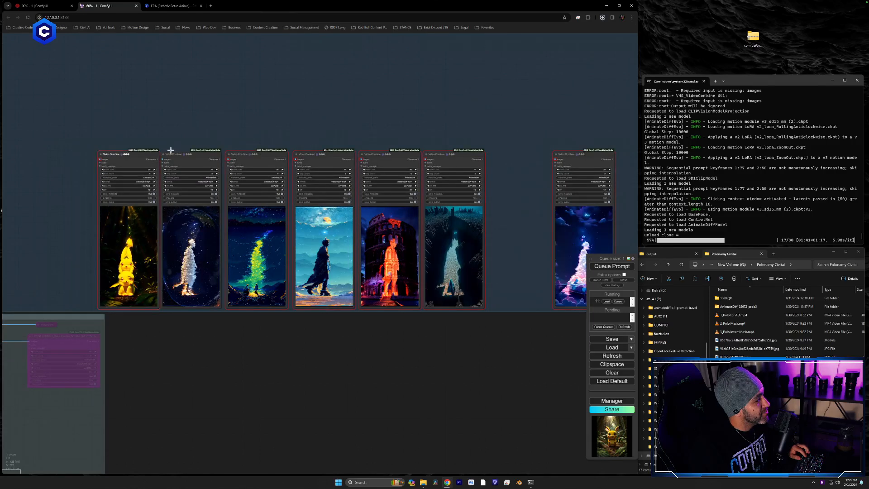
pyautogui.moveTo(584, 157); pyautogui.dragTo(521, 157)
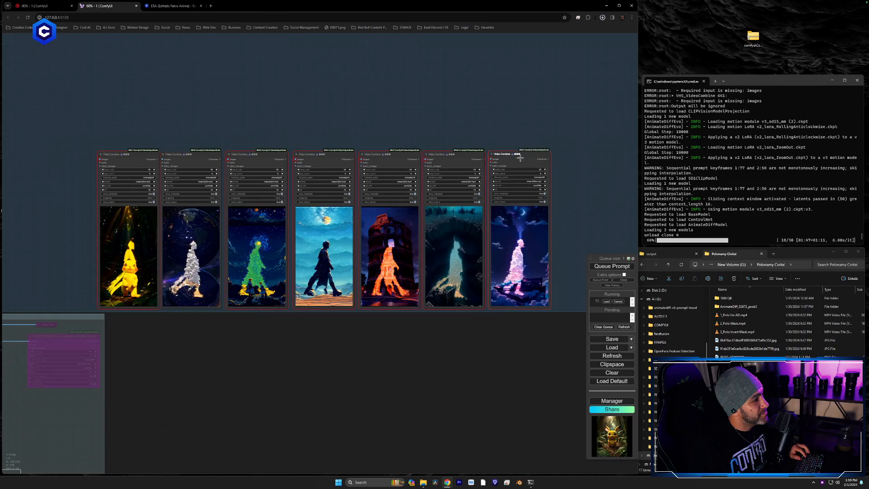
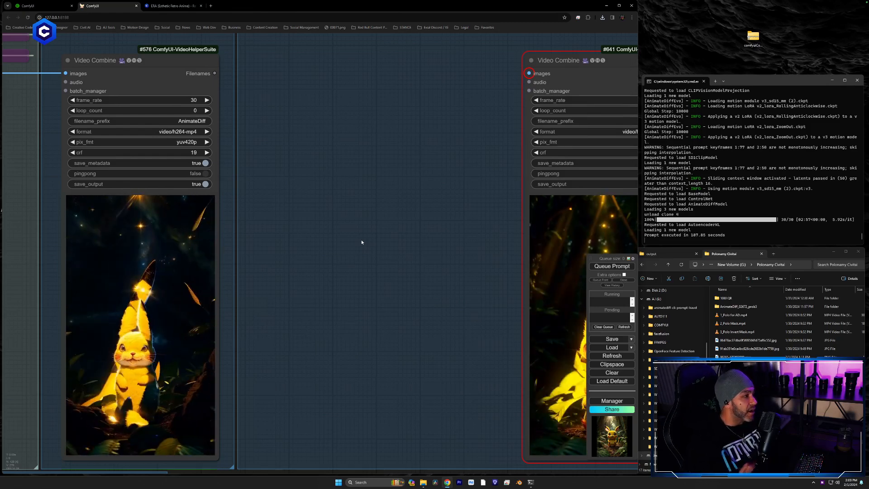
# Examine the new Pikachu video in the Low-Res Output group and look over the upscale, ControlNet and face swap groups around it.
pyautogui.moveTo(392, 279); pyautogui.dragTo(513, 133)
pyautogui.scroll(-1, 387, 318)
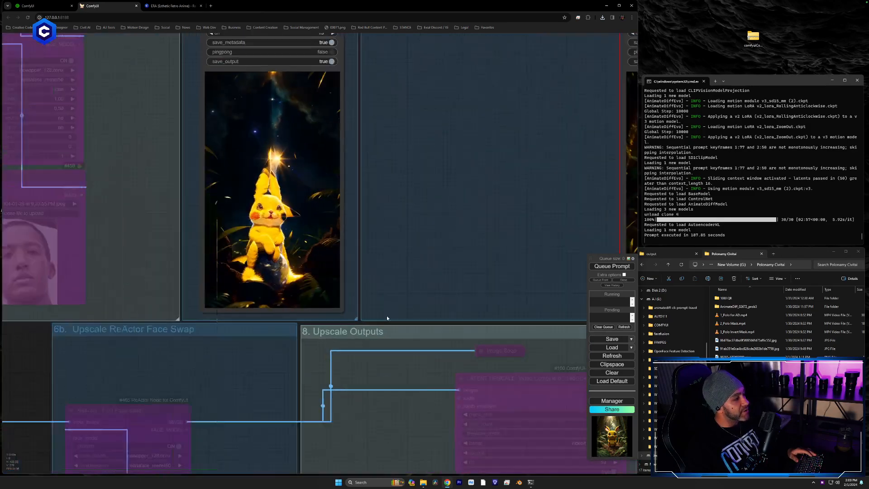
pyautogui.scroll(-5, 387, 318)
pyautogui.moveTo(379, 384); pyautogui.dragTo(523, 111)
pyautogui.moveTo(451, 269); pyautogui.dragTo(453, 171)
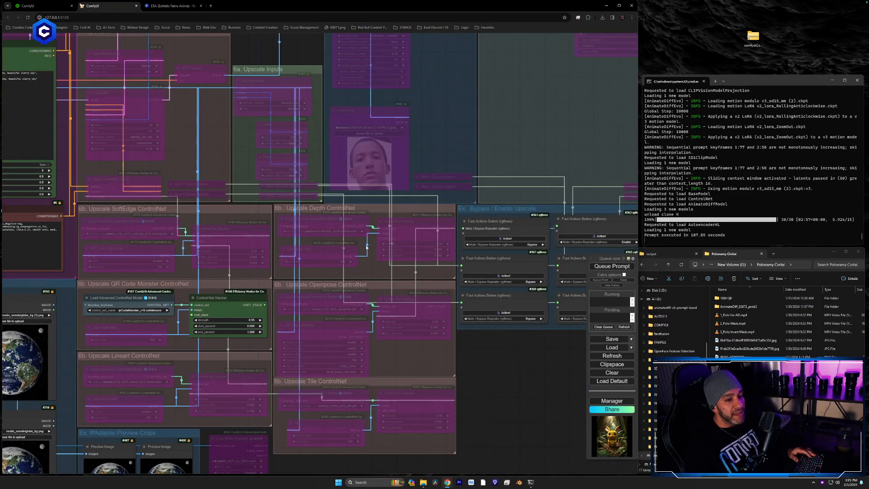
pyautogui.moveTo(448, 191); pyautogui.dragTo(392, 454)
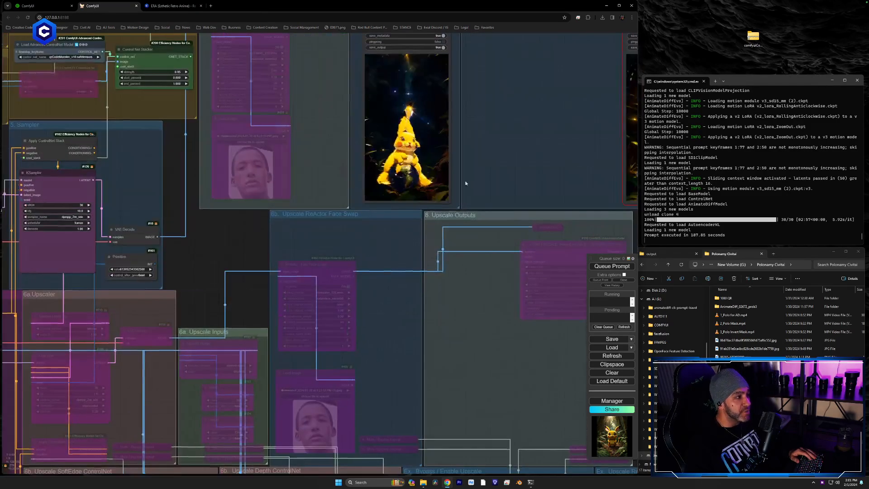
pyautogui.moveTo(484, 163); pyautogui.dragTo(417, 309)
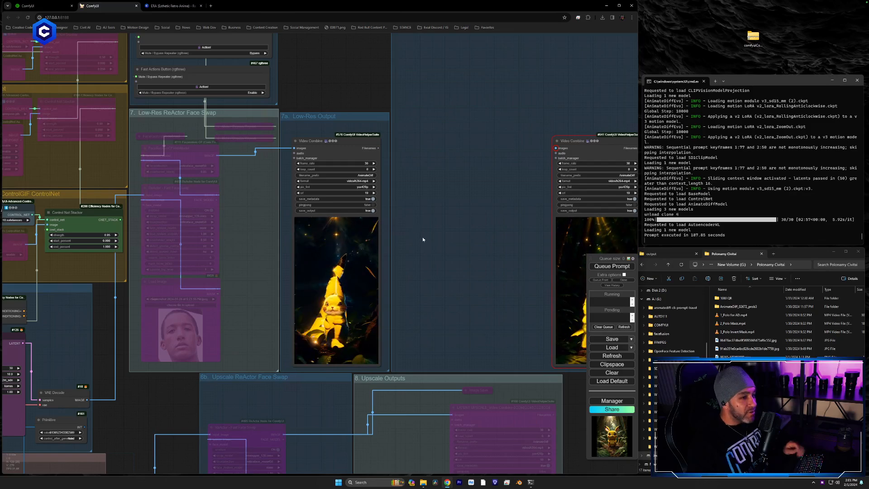
pyautogui.scroll(8, 425, 239)
pyautogui.scroll(-5, 419, 249)
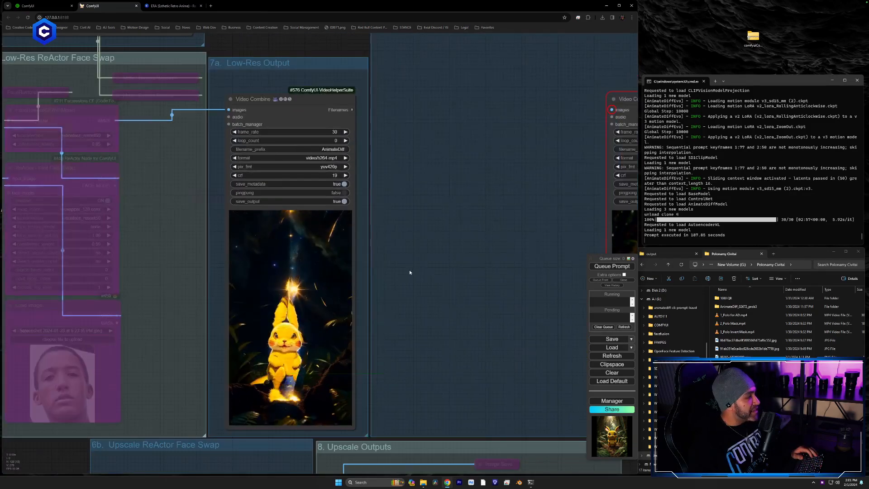
# Place a copy of the Low-Res Output's Pikachu Video Combine node at the front of the comparison row.
pyautogui.scroll(2, 420, 282)
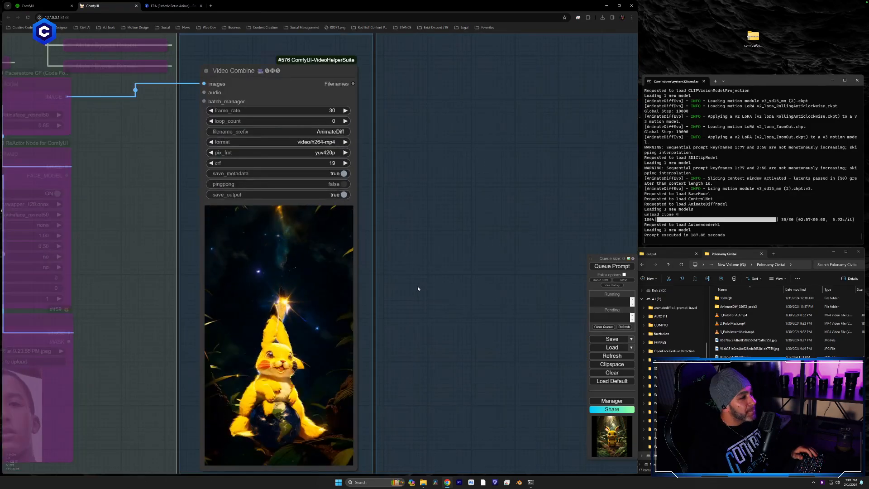
pyautogui.scroll(-1, 407, 301)
pyautogui.moveTo(406, 304); pyautogui.dragTo(413, 300)
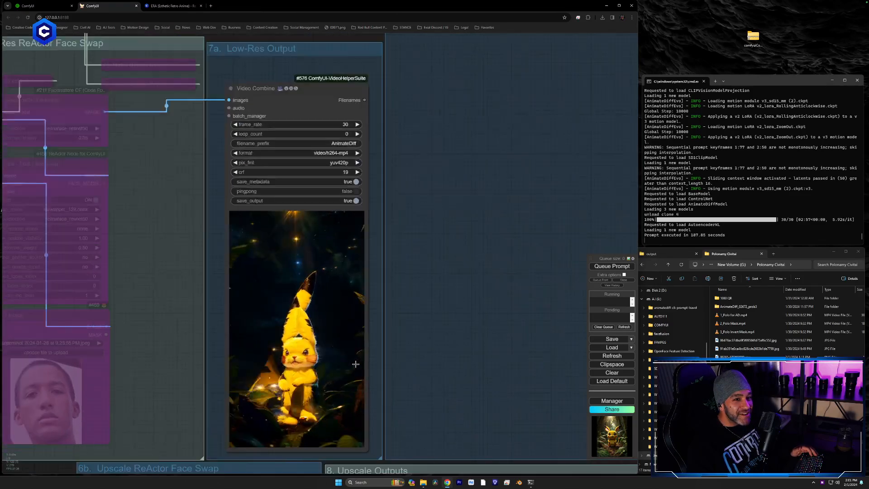
pyautogui.scroll(2, 358, 366)
pyautogui.moveTo(418, 385); pyautogui.dragTo(336, 378)
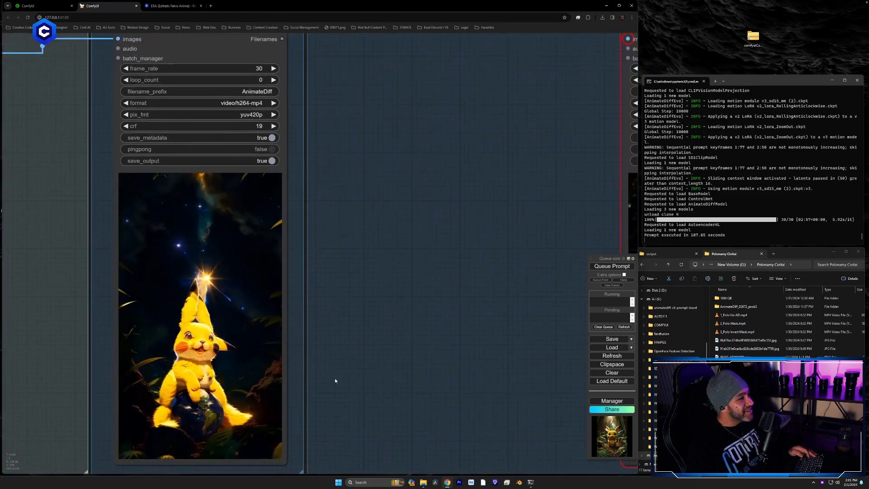
pyautogui.scroll(-5, 336, 378)
pyautogui.moveTo(399, 358); pyautogui.dragTo(306, 358)
pyautogui.moveTo(166, 180); pyautogui.dragTo(348, 180)
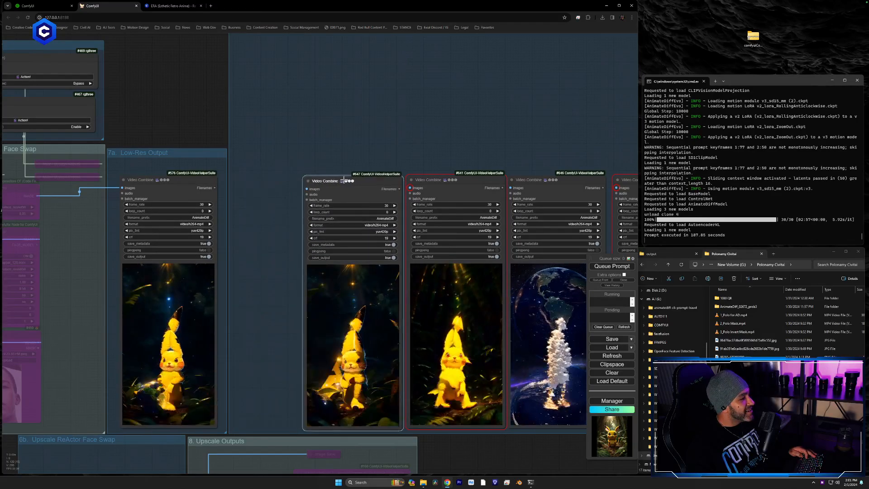
# Compare the starry-sky Pikachu video with the yellow forest and Earth videos beside it in the comparison row.
pyautogui.moveTo(323, 111); pyautogui.dragTo(239, 97)
pyautogui.scroll(6, 335, 257)
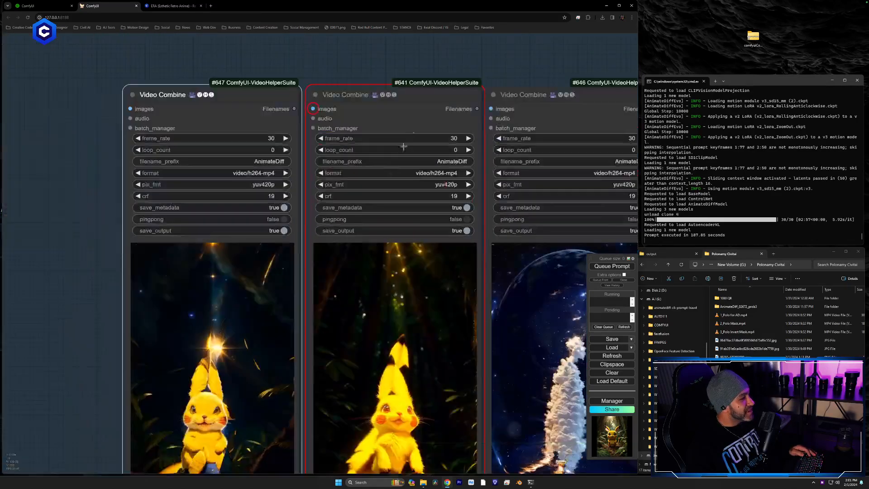
pyautogui.moveTo(99, 264); pyautogui.dragTo(42, 184)
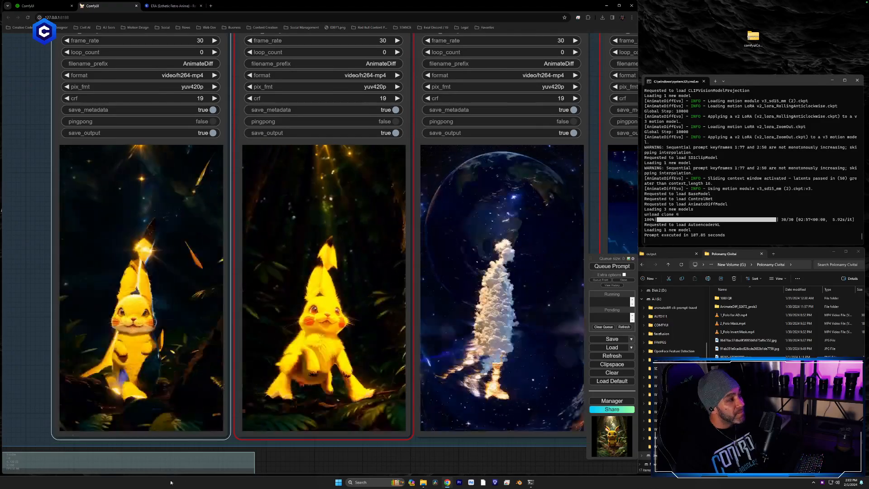
pyautogui.moveTo(21, 349); pyautogui.dragTo(107, 355)
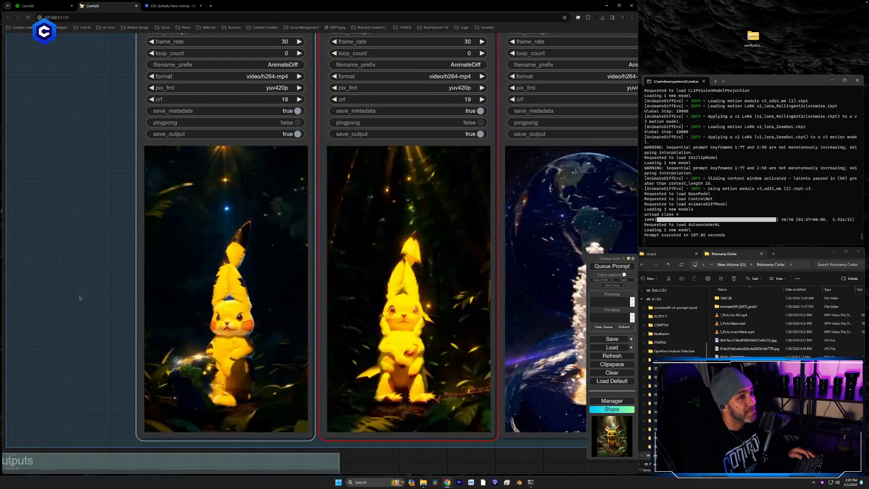
pyautogui.moveTo(79, 298); pyautogui.dragTo(83, 295)
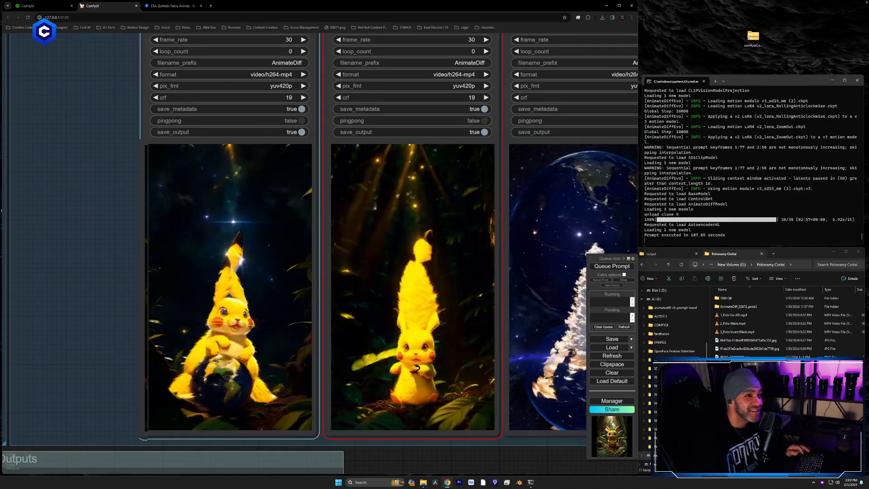
pyautogui.moveTo(181, 292); pyautogui.dragTo(252, 260)
pyautogui.moveTo(223, 287); pyautogui.dragTo(290, 270)
pyautogui.scroll(-4, 263, 268)
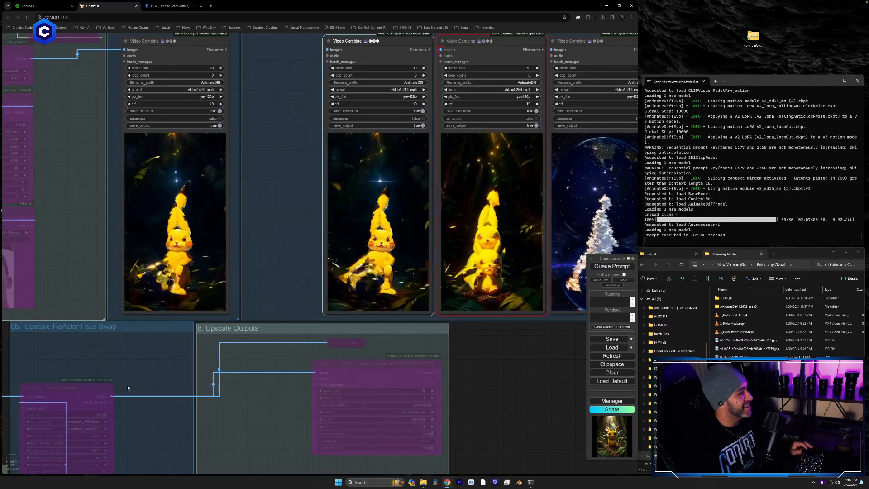
pyautogui.moveTo(316, 281); pyautogui.dragTo(334, 272)
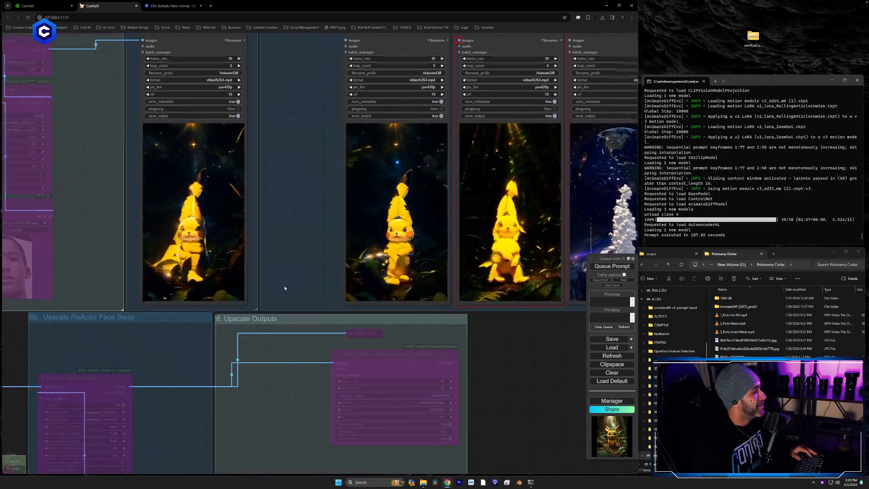
# Load the Beatles Abbey Road crosswalk picture into all four Load Image nodes of the IPAdapter reference images group.
pyautogui.moveTo(284, 288); pyautogui.dragTo(614, 140)
pyautogui.moveTo(207, 411); pyautogui.dragTo(174, 466)
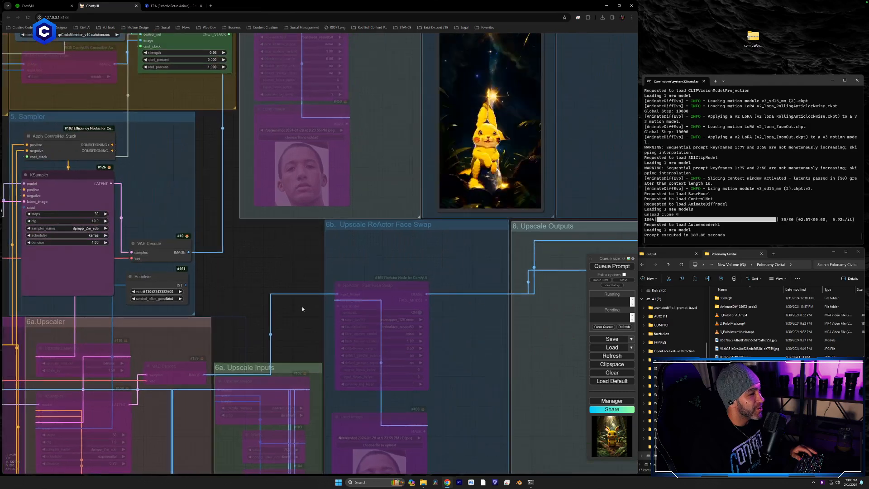
pyautogui.moveTo(306, 288); pyautogui.dragTo(278, 300)
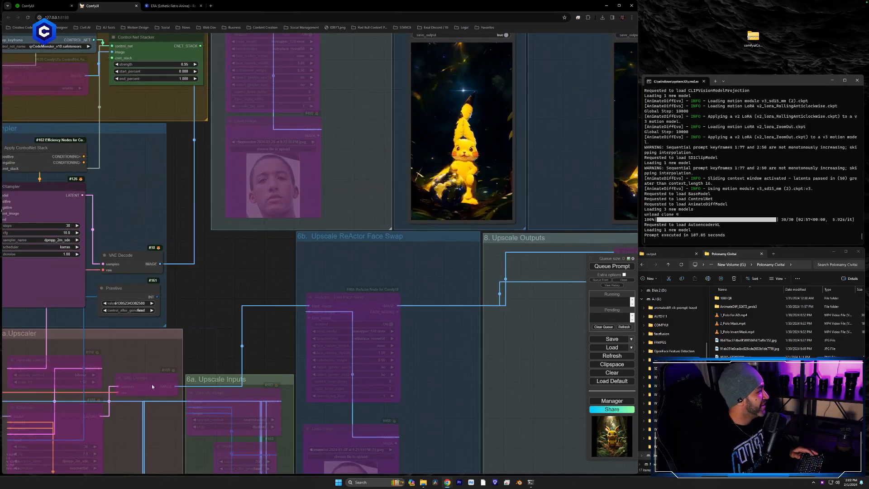
pyautogui.moveTo(259, 352); pyautogui.dragTo(510, 98)
pyautogui.moveTo(345, 248); pyautogui.dragTo(509, 99)
pyautogui.moveTo(393, 358); pyautogui.dragTo(405, 228)
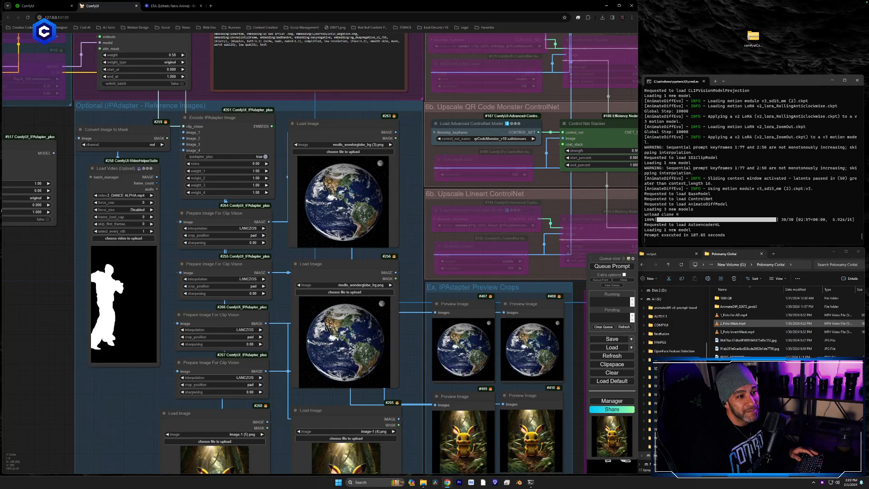
pyautogui.click(765, 453)
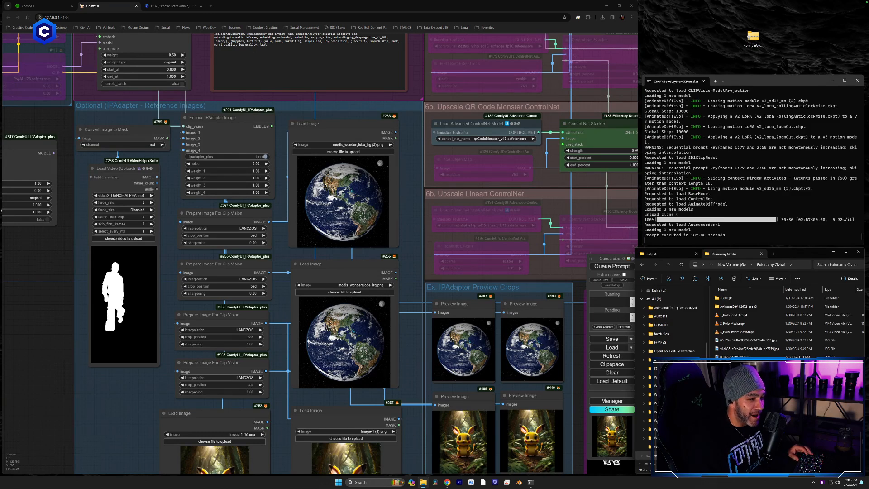
pyautogui.moveTo(620, 460); pyautogui.dragTo(380, 213)
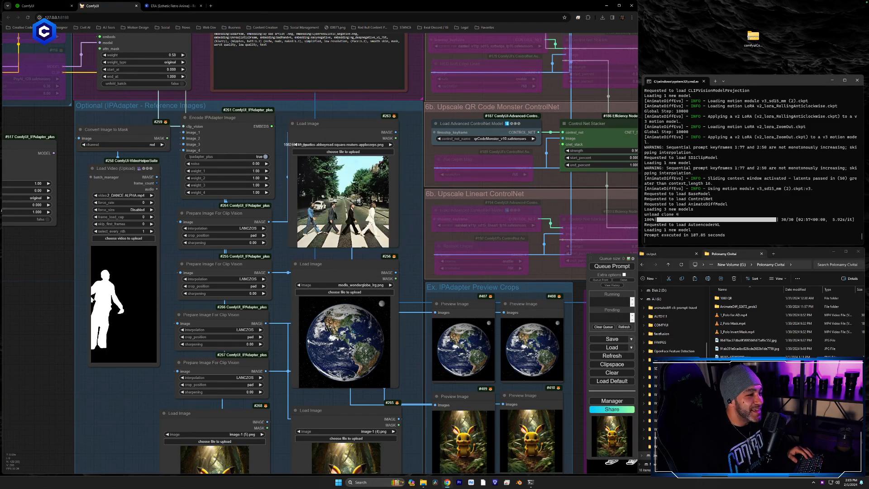
pyautogui.moveTo(614, 462); pyautogui.dragTo(396, 237)
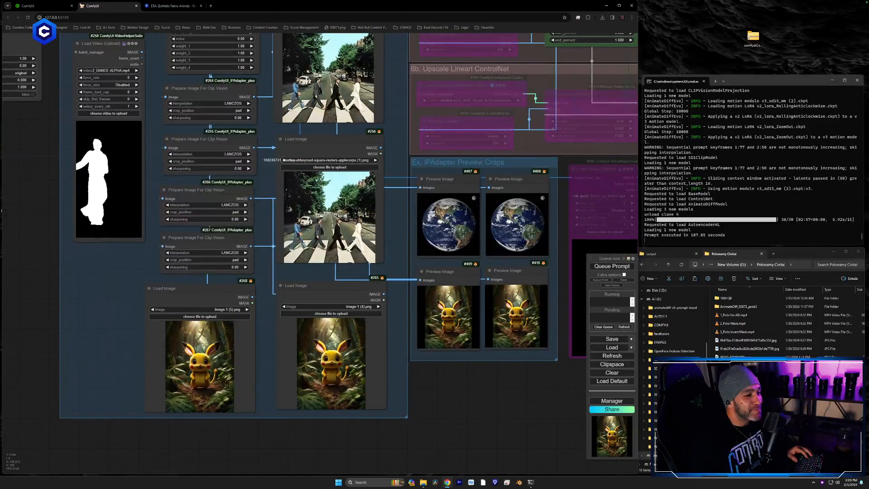
pyautogui.moveTo(612, 436); pyautogui.dragTo(357, 365)
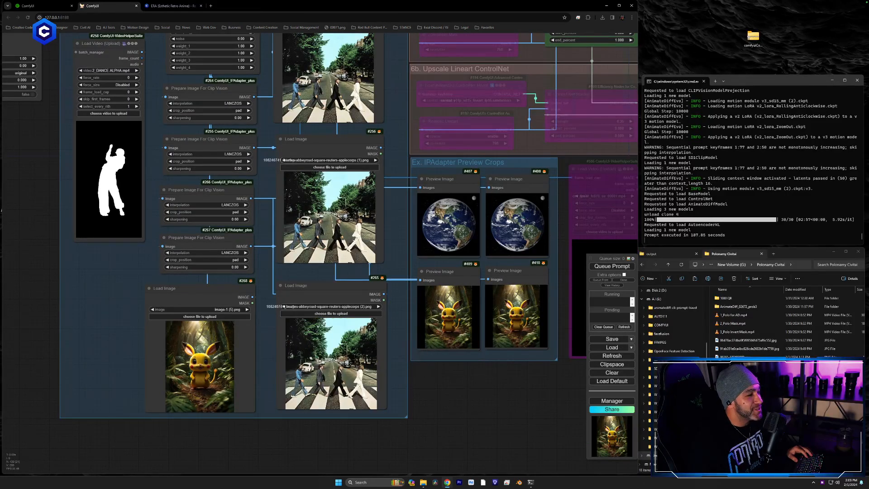
pyautogui.moveTo(742, 365); pyautogui.dragTo(231, 365)
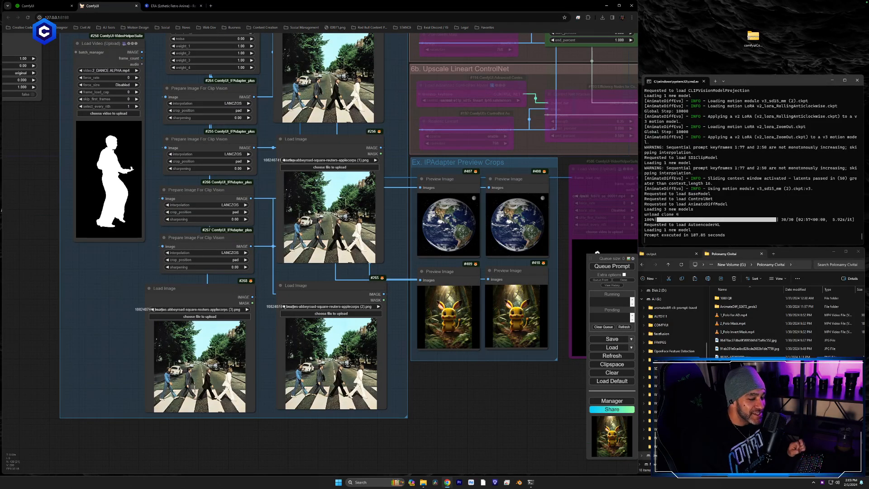
# Replace the frame 0 prompt in the Batch Prompt Schedule with "Abbey Road, The Beatles, Crosswalk".
pyautogui.moveTo(388, 58); pyautogui.dragTo(427, 474)
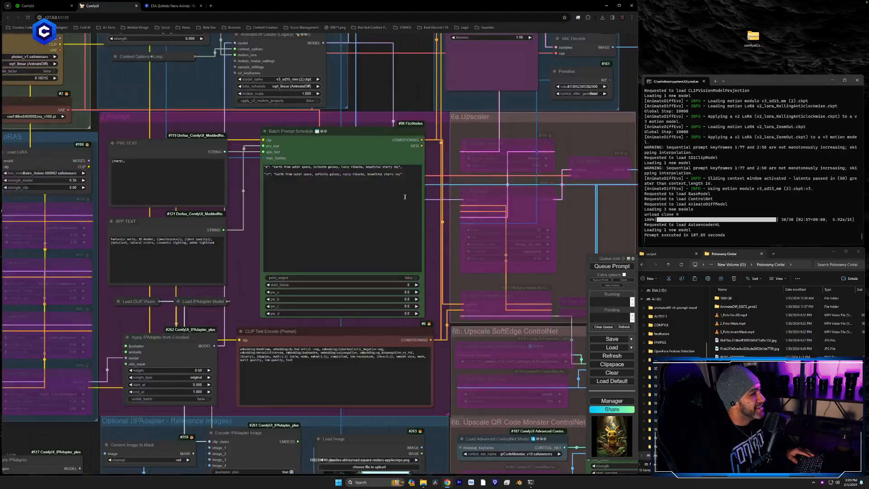
pyautogui.scroll(5, 428, 214)
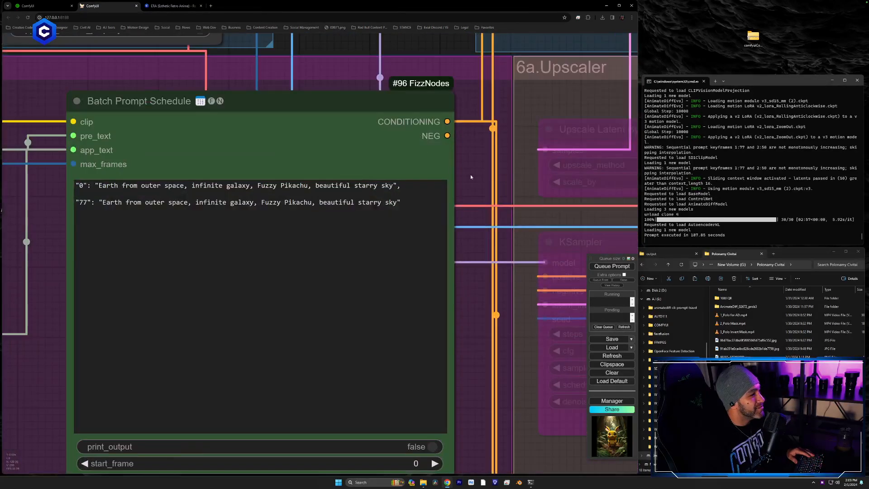
pyautogui.doubleClick(429, 202)
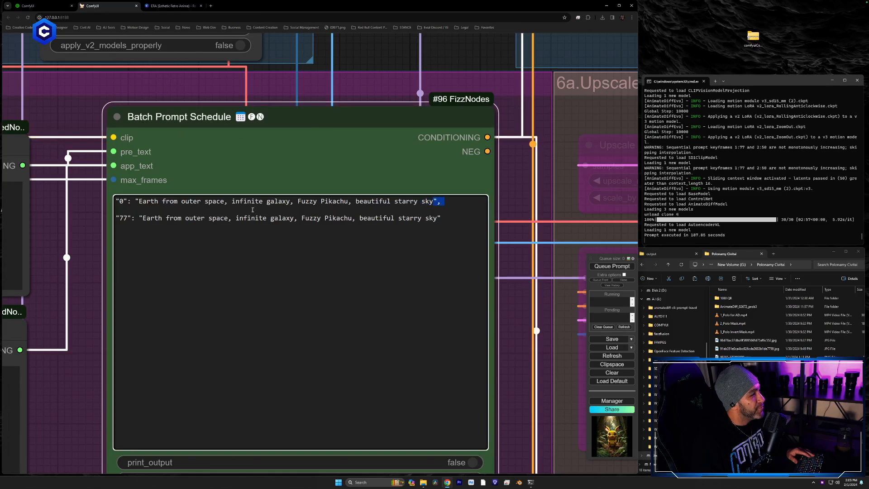
pyautogui.moveTo(144, 207); pyautogui.dragTo(141, 201)
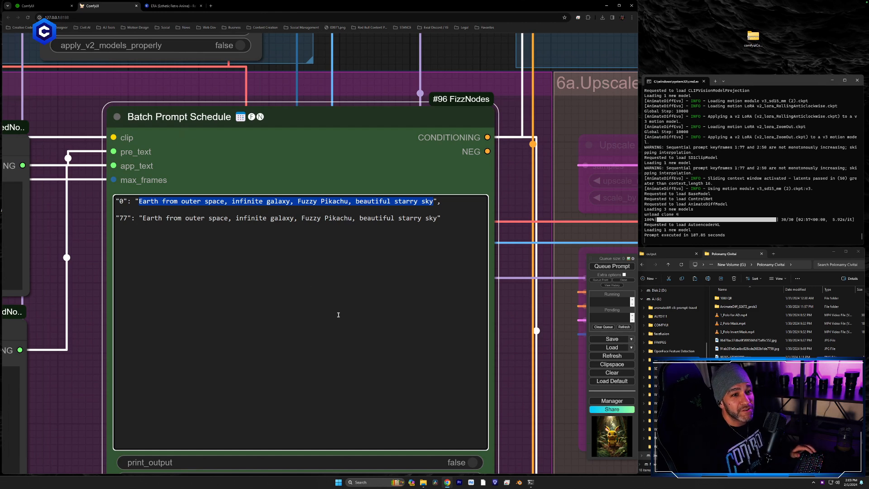
pyautogui.write('A')
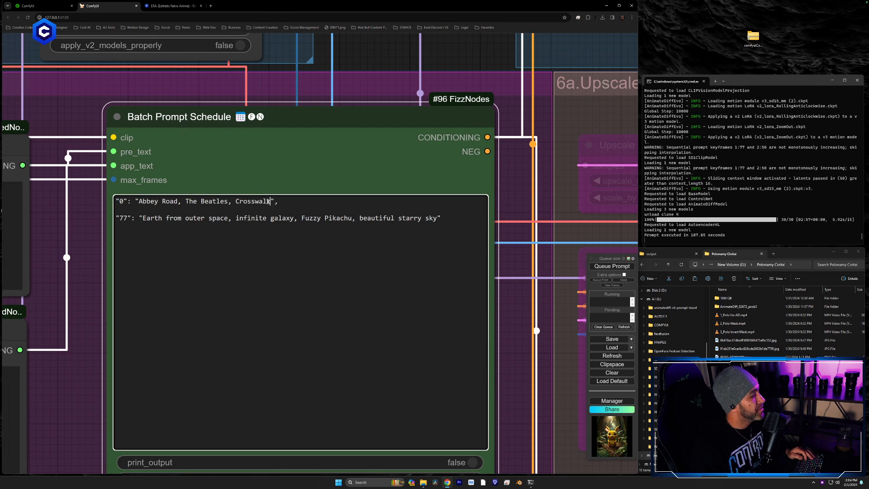
# Copy the frame 0 prompt "Abbey Road, The Beatles, Crosswalk" over the frame 77 prompt and queue the generation.
pyautogui.moveTo(155, 210); pyautogui.dragTo(136, 201)
pyautogui.hotkey('ctrl', 'c')
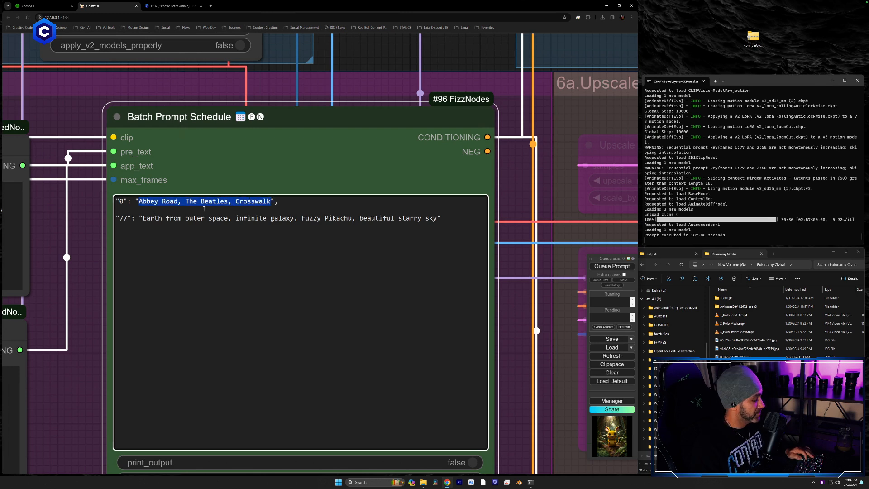
pyautogui.moveTo(439, 218); pyautogui.dragTo(248, 224)
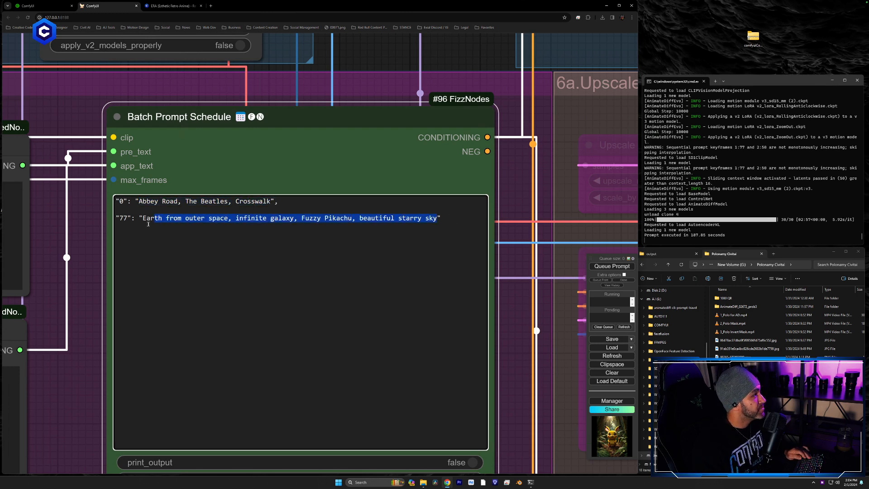
pyautogui.hotkey('ctrl', 'v')
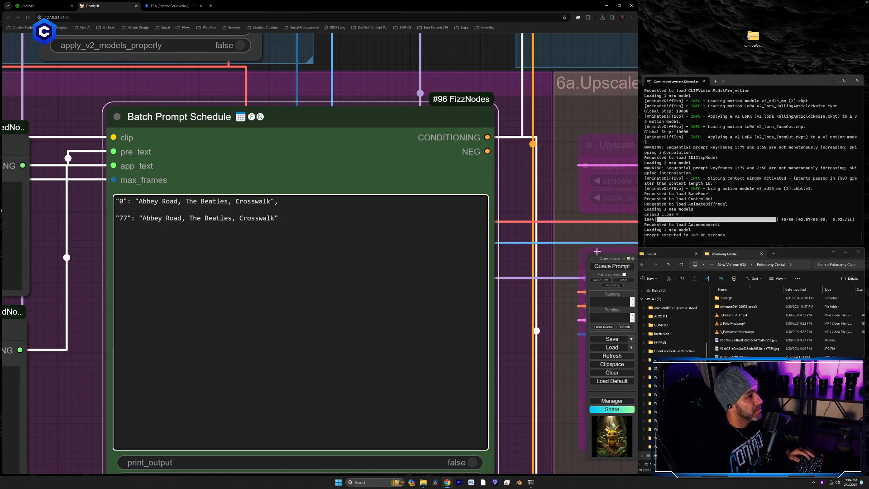
pyautogui.scroll(-5, 505, 306)
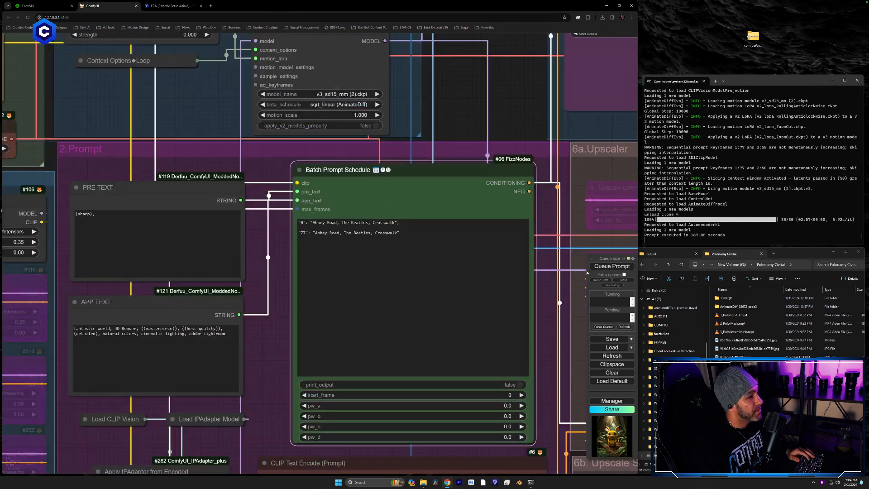
pyautogui.click(612, 266)
# Shift the whole row of saved comparison Video Combine nodes together to make room at its front.
pyautogui.moveTo(612, 169); pyautogui.dragTo(35, 306)
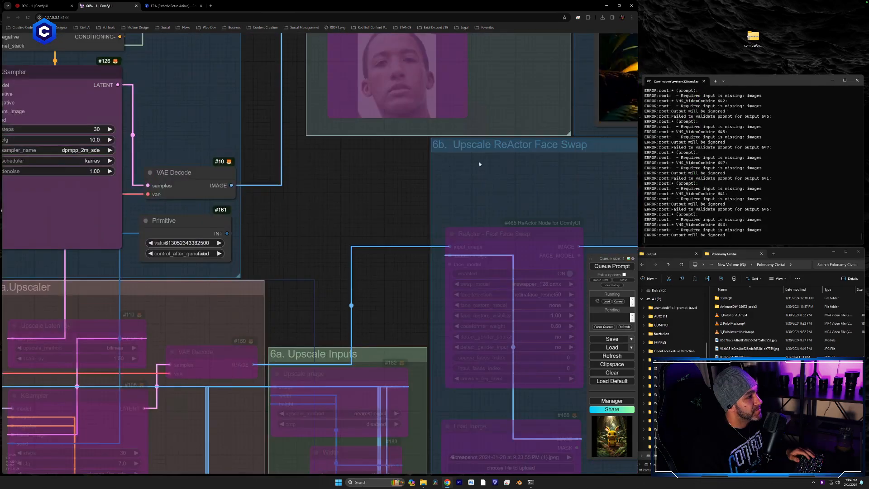
pyautogui.moveTo(479, 162); pyautogui.dragTo(36, 302)
pyautogui.moveTo(442, 199); pyautogui.dragTo(148, 343)
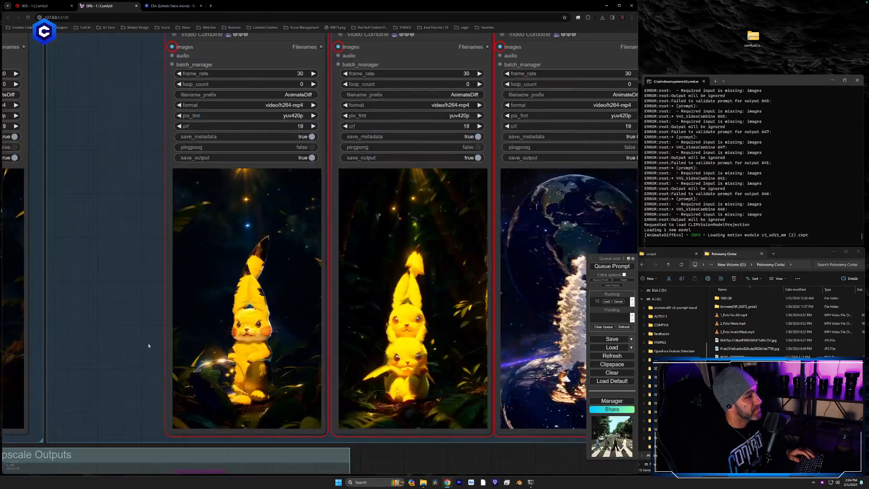
pyautogui.scroll(-5, 425, 272)
pyautogui.moveTo(521, 417); pyautogui.dragTo(260, 409)
pyautogui.scroll(-5, 276, 384)
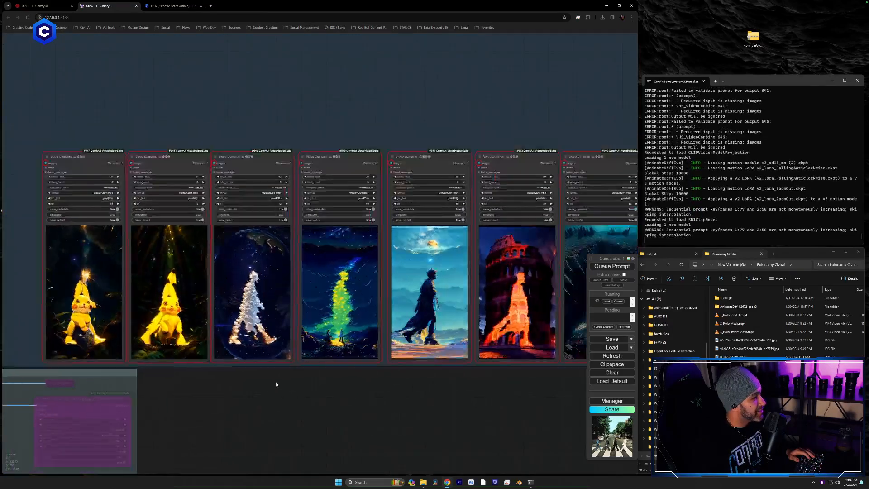
pyautogui.moveTo(353, 408); pyautogui.dragTo(235, 350)
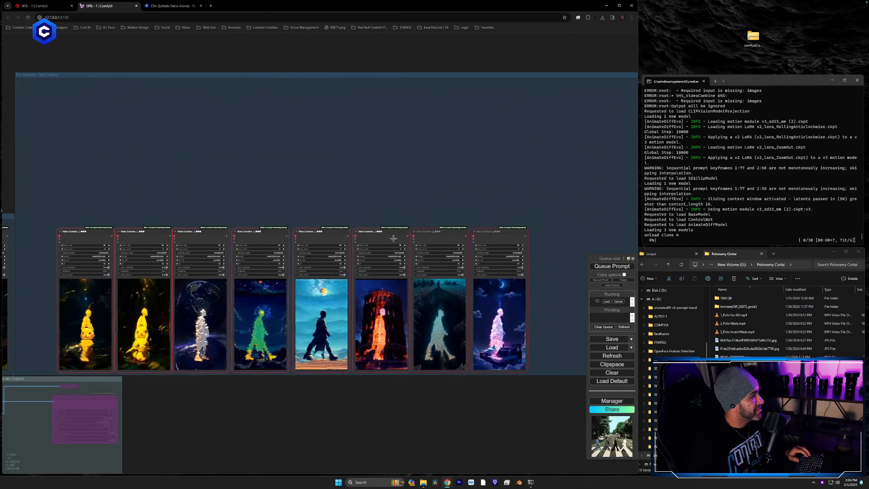
pyautogui.moveTo(89, 232); pyautogui.dragTo(222, 230)
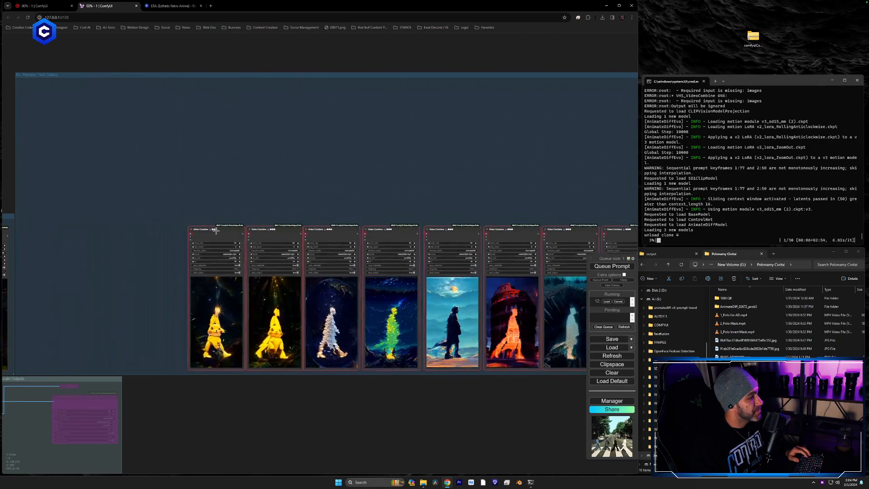
pyautogui.moveTo(437, 180); pyautogui.dragTo(312, 170)
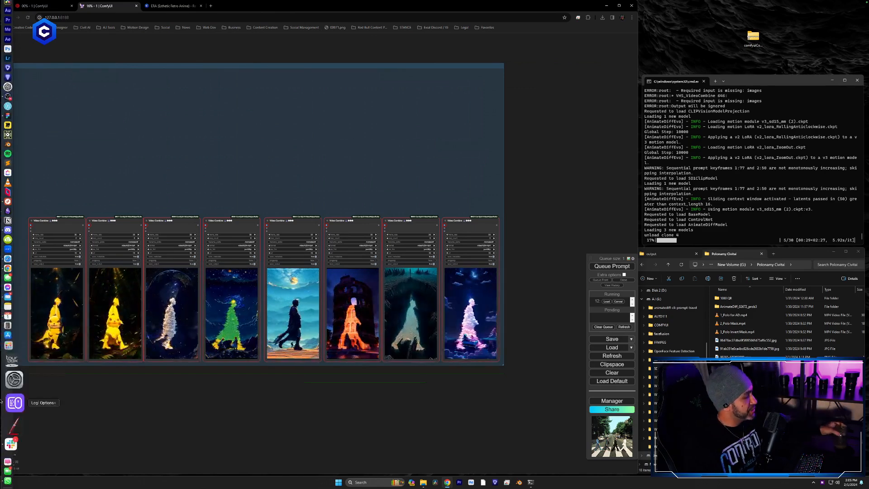
# Return to the Low-Res Output group and examine its Pikachu video preview while the generation runs.
pyautogui.moveTo(89, 436); pyautogui.dragTo(733, 361)
pyautogui.scroll(6, 196, 228)
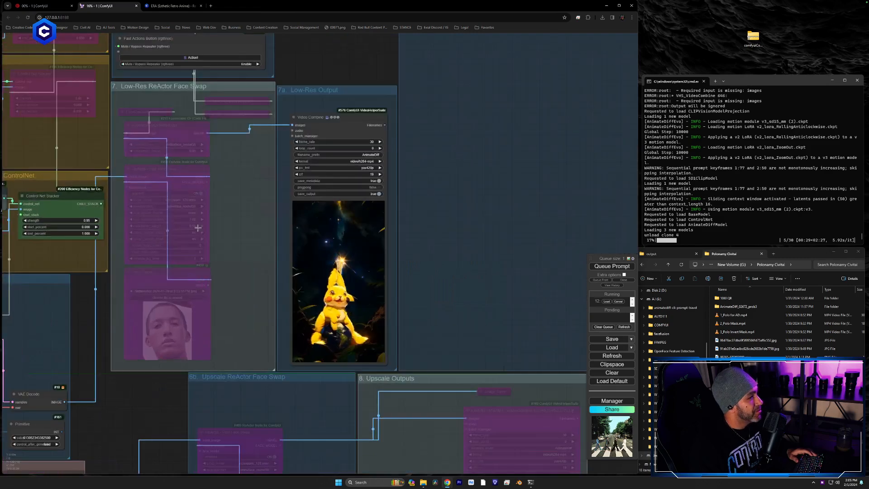
pyautogui.scroll(6, 224, 245)
pyautogui.moveTo(249, 246); pyautogui.dragTo(196, 254)
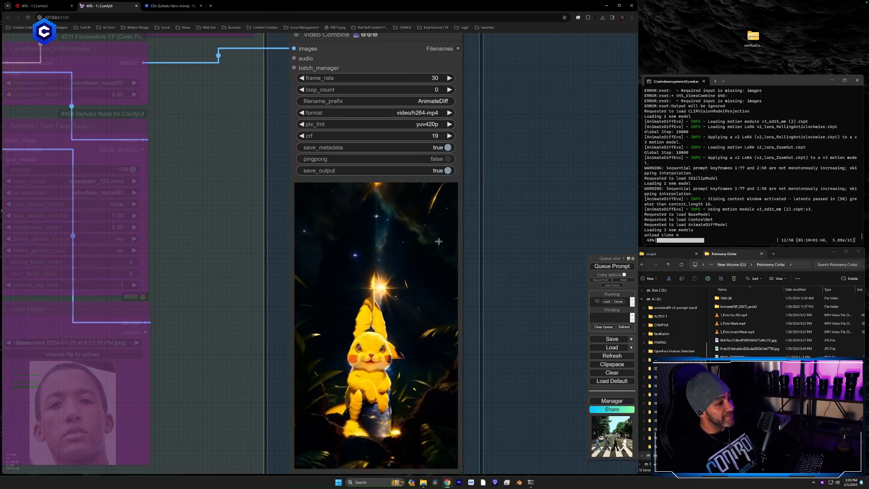
# Go to the row of saved comparison Video Combine nodes and review their video previews side by side.
pyautogui.moveTo(519, 256); pyautogui.dragTo(224, 230)
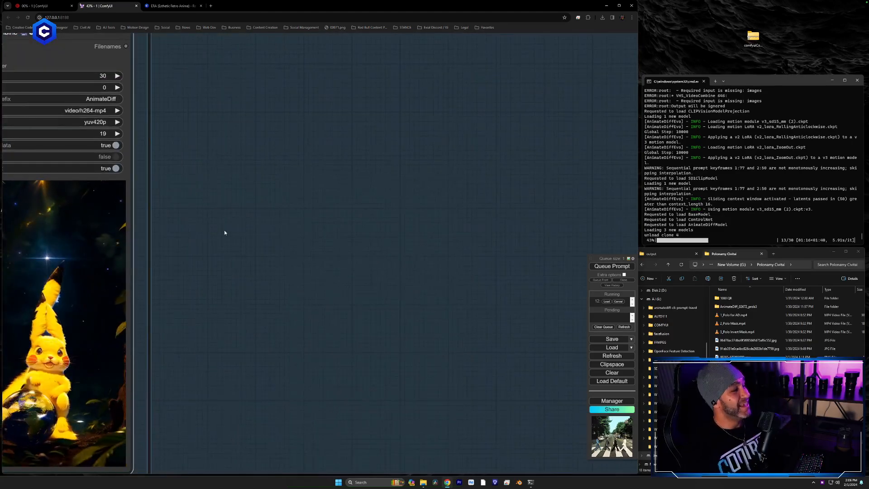
pyautogui.scroll(-4, 227, 231)
pyautogui.moveTo(315, 239); pyautogui.dragTo(145, 245)
pyautogui.scroll(-5, 196, 233)
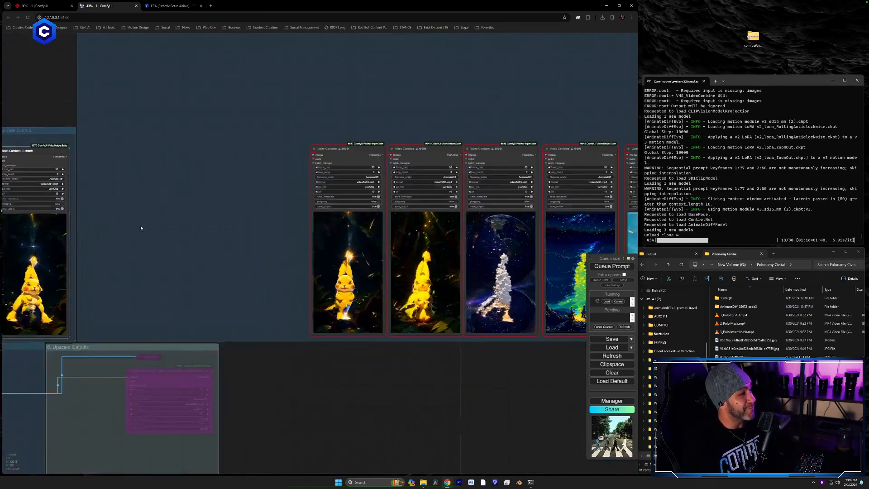
pyautogui.moveTo(221, 241); pyautogui.dragTo(1, 223)
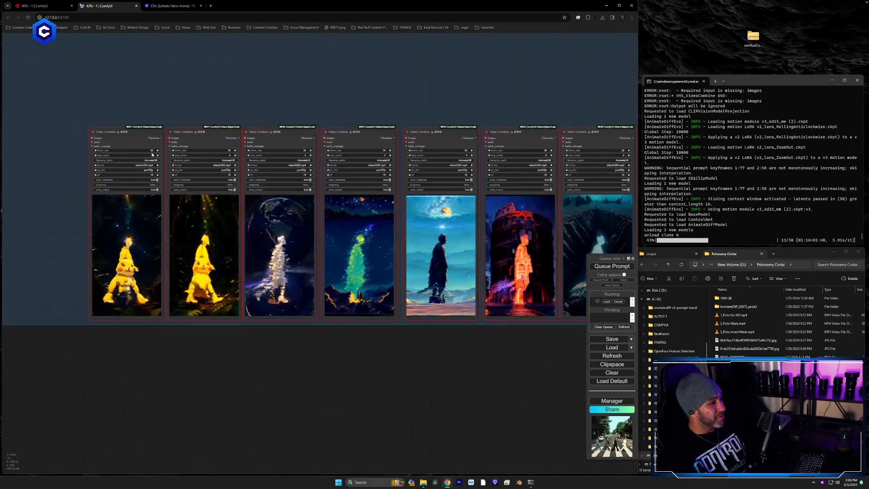
pyautogui.moveTo(390, 90); pyautogui.dragTo(359, 97)
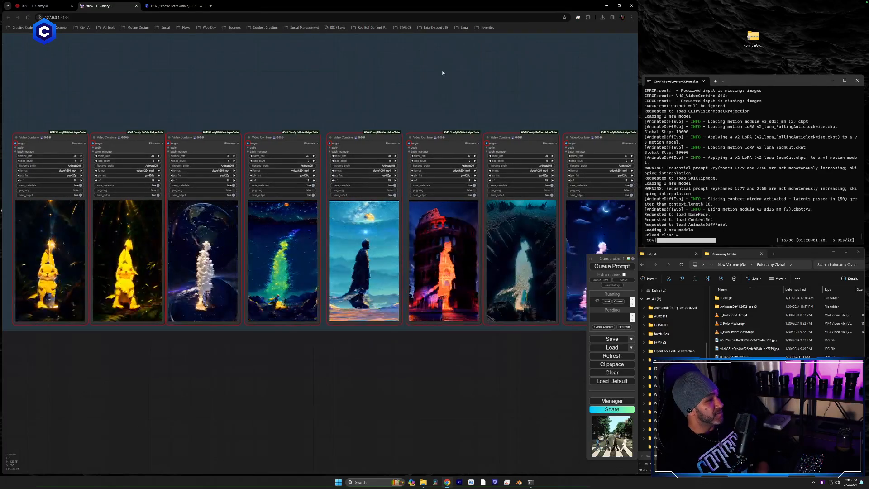
pyautogui.moveTo(451, 69); pyautogui.dragTo(451, 3)
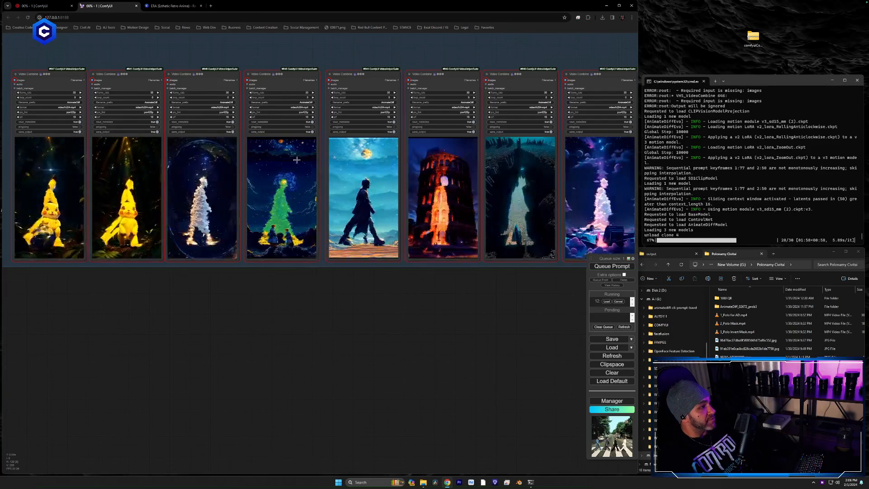
# Examine the Pikachu, Earth and neighbouring previews in the comparison row up close while the generation finishes.
pyautogui.scroll(5, 347, 185)
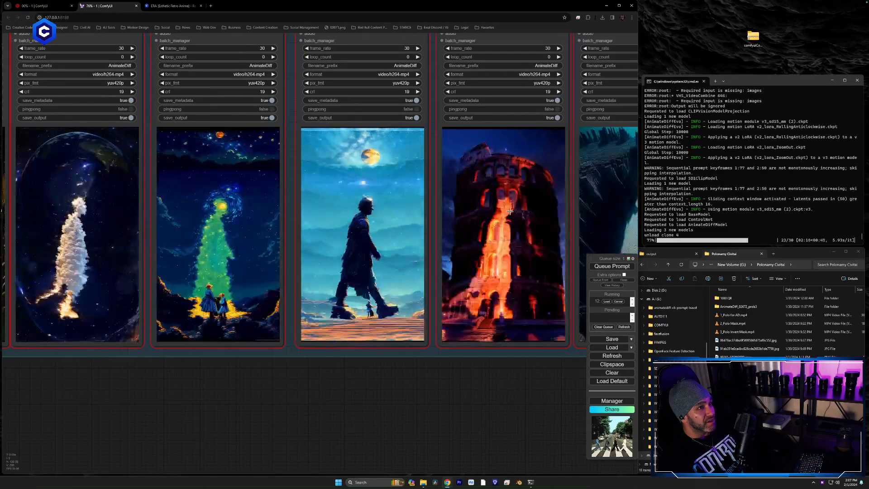
pyautogui.moveTo(226, 377); pyautogui.dragTo(600, 358)
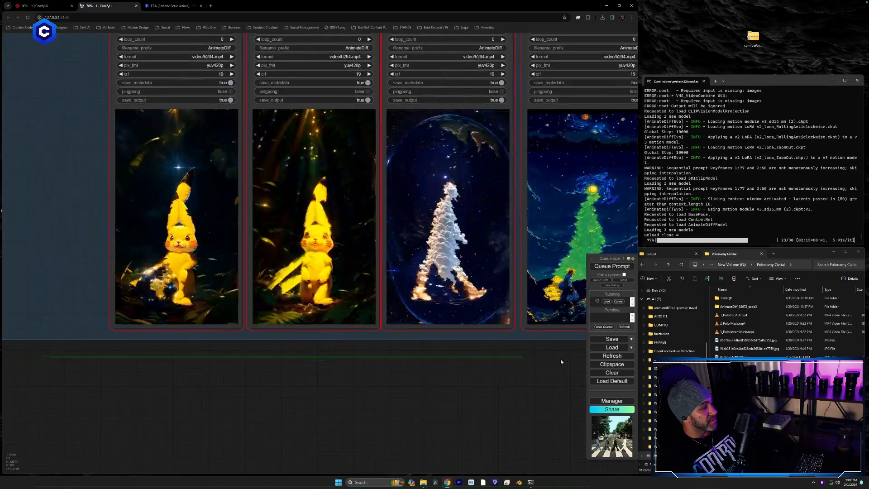
pyautogui.moveTo(458, 376); pyautogui.dragTo(623, 368)
pyautogui.moveTo(235, 324); pyautogui.dragTo(45, 319)
pyautogui.moveTo(330, 348); pyautogui.dragTo(430, 381)
pyautogui.moveTo(287, 387); pyautogui.dragTo(374, 384)
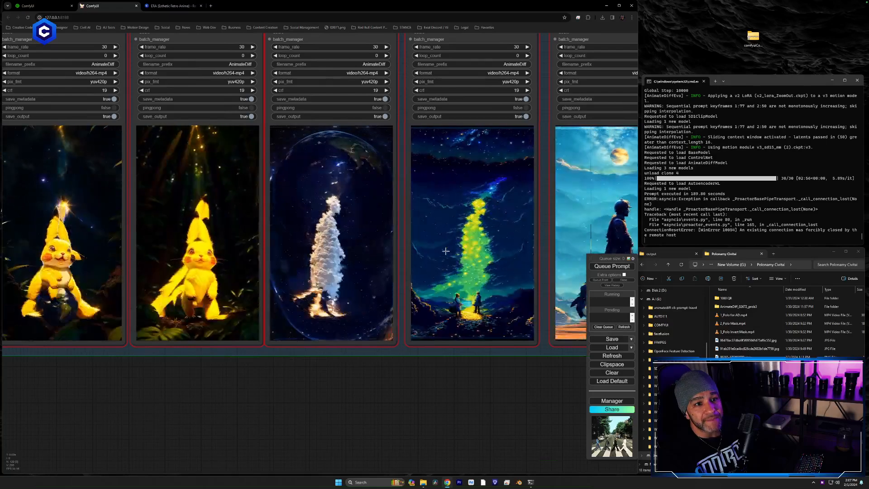
pyautogui.moveTo(229, 375); pyautogui.dragTo(286, 340)
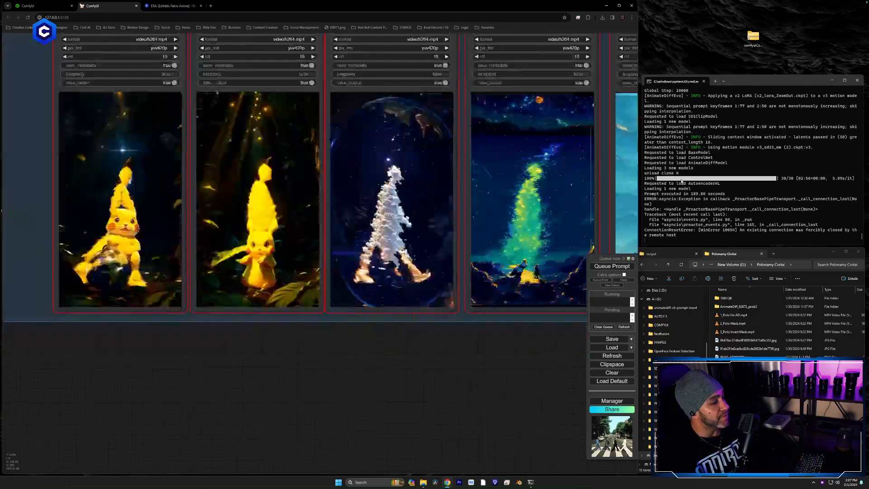
# Return to the Low-Res Output group and examine the new Abbey Road crosswalk video preview up close.
pyautogui.moveTo(682, 182); pyautogui.dragTo(742, 144)
pyautogui.scroll(-6, 415, 285)
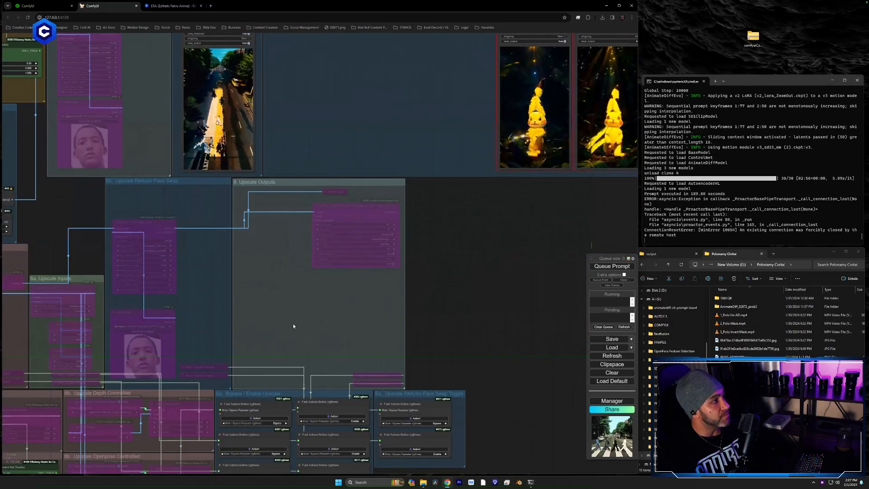
pyautogui.moveTo(302, 344); pyautogui.dragTo(345, 442)
pyautogui.scroll(8, 358, 258)
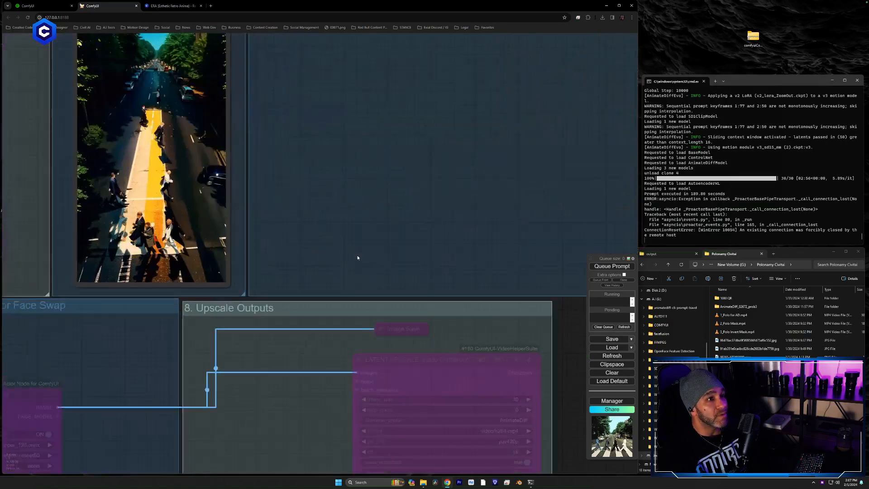
pyautogui.moveTo(281, 233); pyautogui.dragTo(555, 355)
pyautogui.scroll(2, 535, 351)
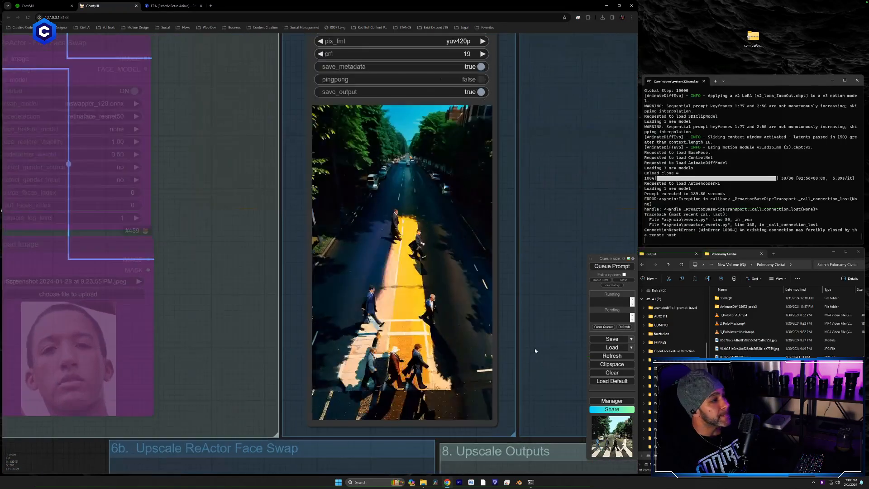
pyautogui.scroll(-1, 510, 342)
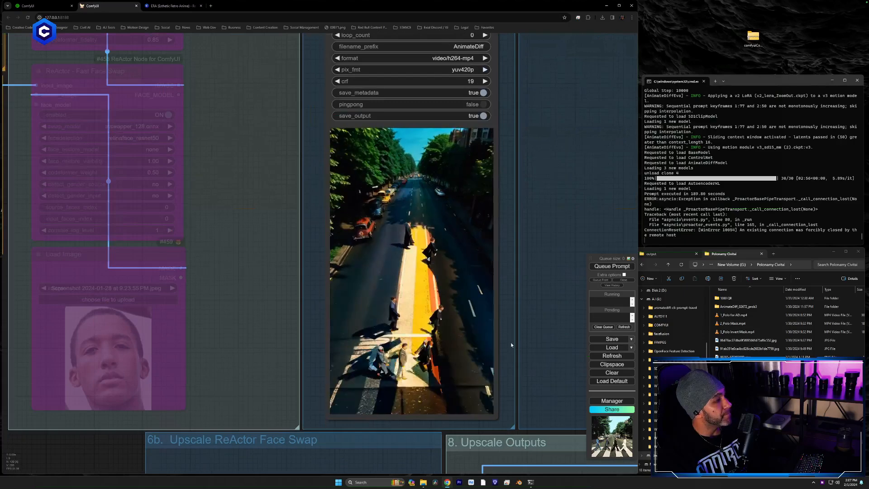
pyautogui.scroll(2, 511, 342)
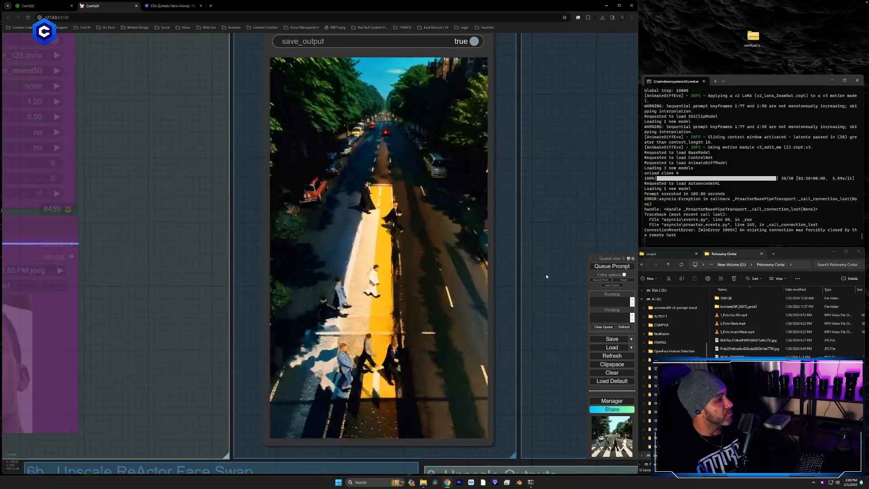
pyautogui.moveTo(547, 276); pyautogui.dragTo(537, 292)
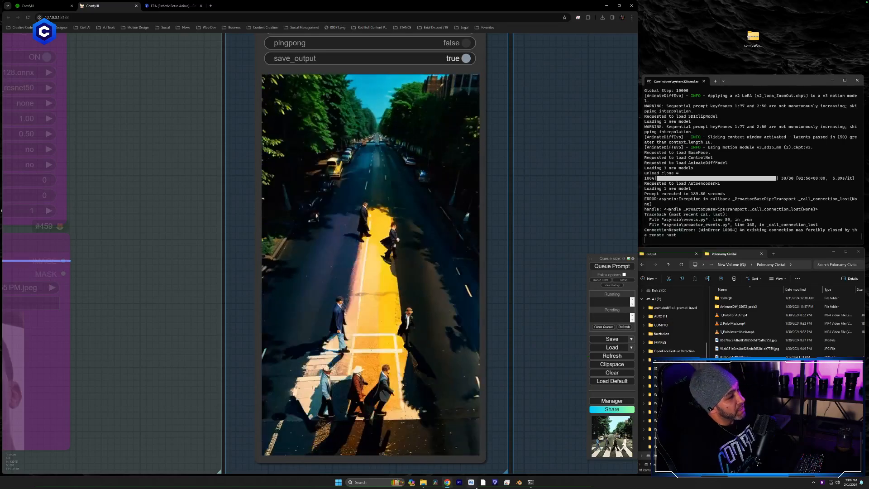
# Compare the Abbey Road video preview at small and large sizes to judge how well the walking figure reads.
pyautogui.scroll(-4, 571, 181)
pyautogui.moveTo(568, 183); pyautogui.dragTo(507, 205)
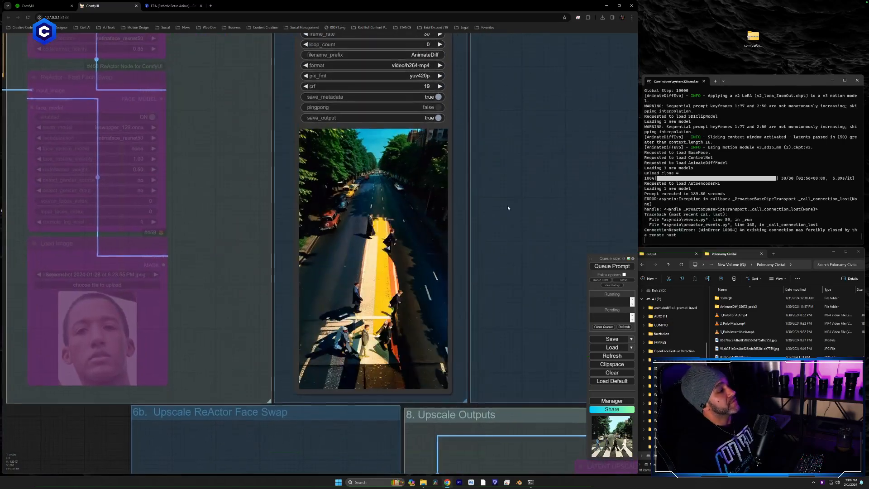
pyautogui.scroll(2, 498, 224)
pyautogui.scroll(-1, 507, 227)
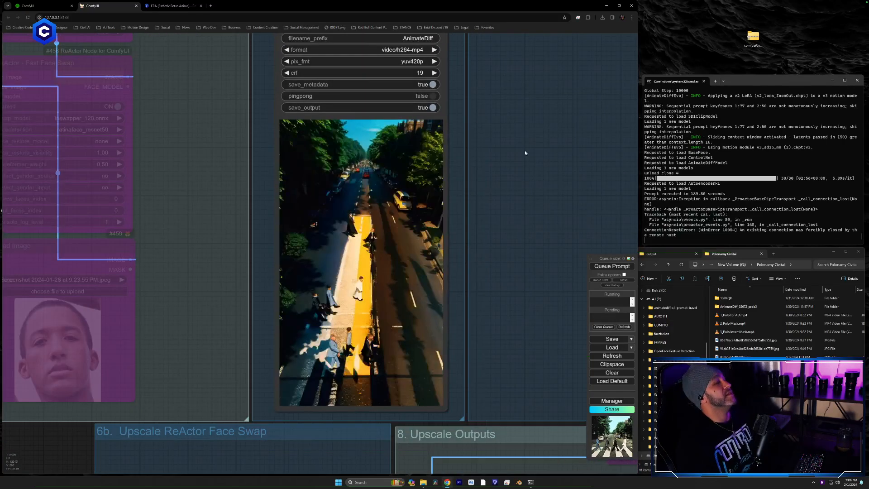
pyautogui.scroll(-12, 525, 151)
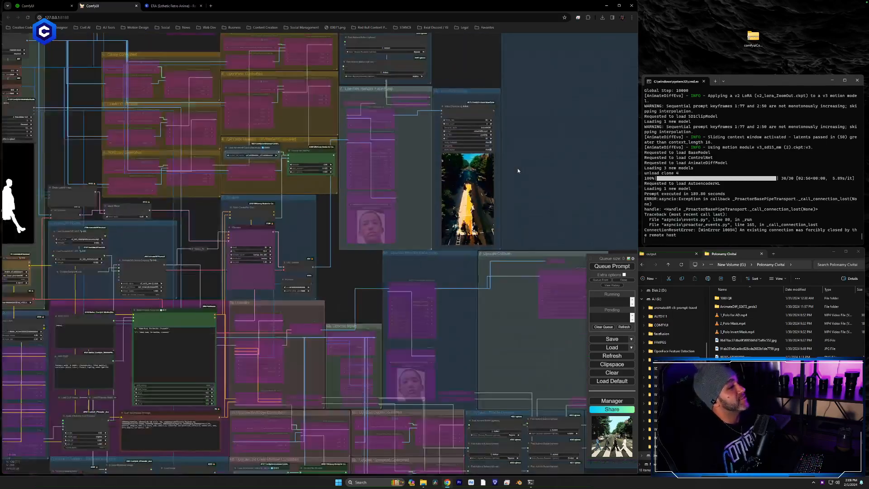
pyautogui.scroll(15, 519, 185)
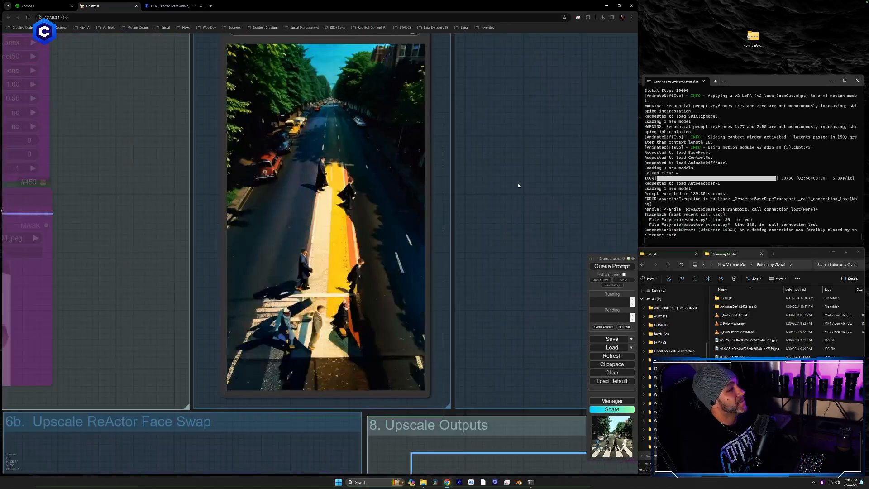
pyautogui.moveTo(480, 213); pyautogui.dragTo(503, 241)
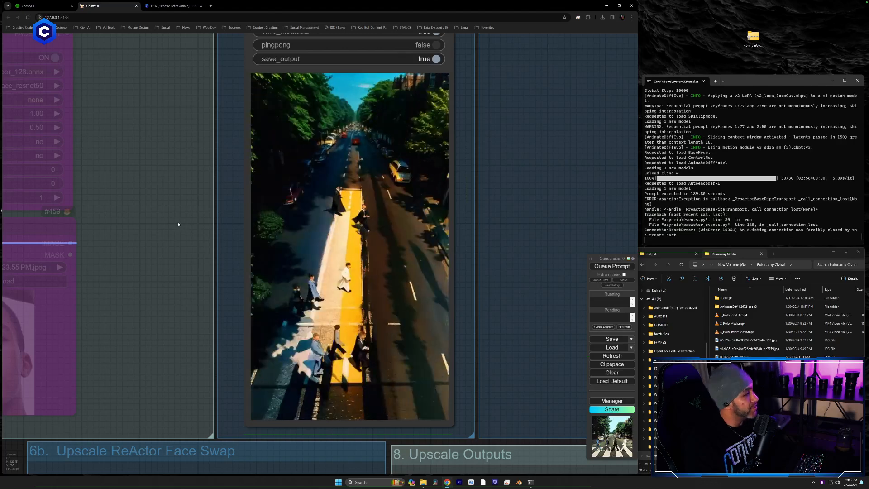
pyautogui.moveTo(139, 259); pyautogui.dragTo(142, 257)
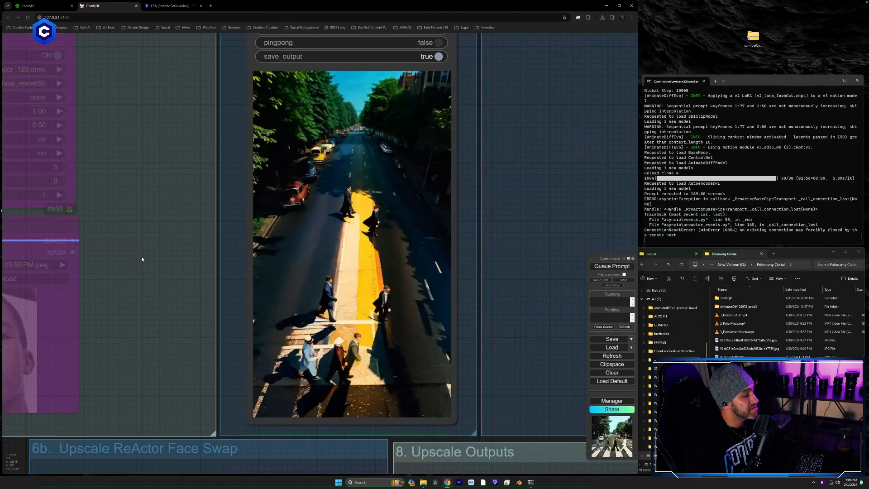
pyautogui.moveTo(142, 259); pyautogui.dragTo(180, 264)
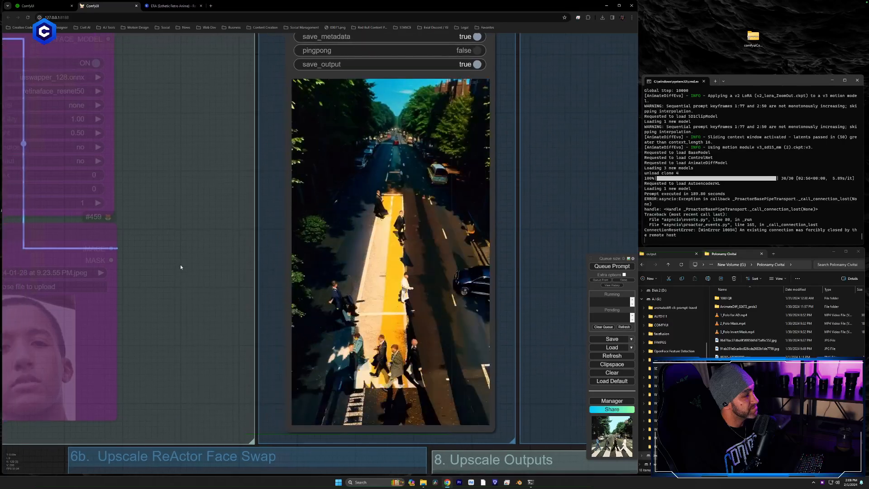
# Check the QR Code Monster ControlNet and Sampler settings behind the Abbey Road result, and return to its video preview.
pyautogui.scroll(-5, 215, 268)
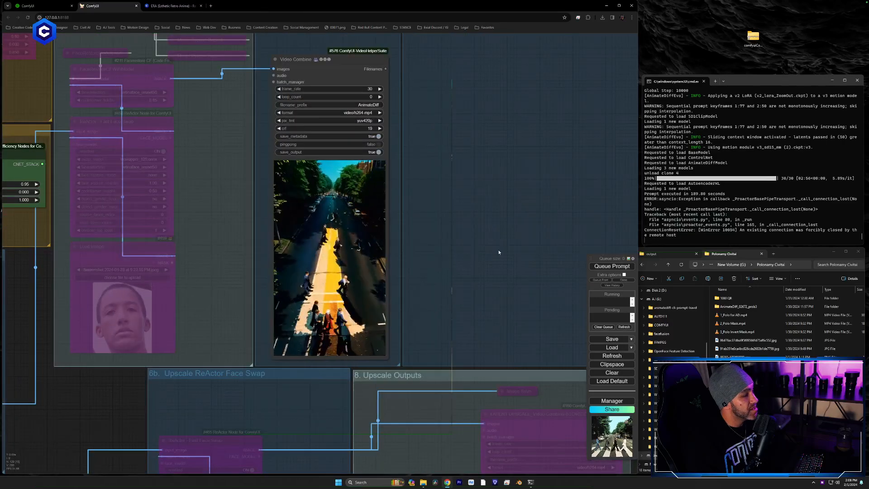
pyautogui.moveTo(477, 252); pyautogui.dragTo(446, 254)
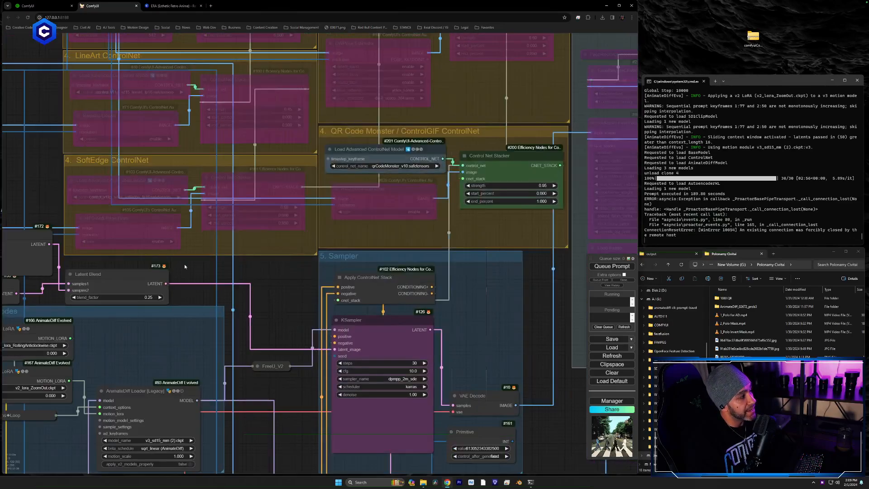
pyautogui.moveTo(184, 266); pyautogui.dragTo(242, 254)
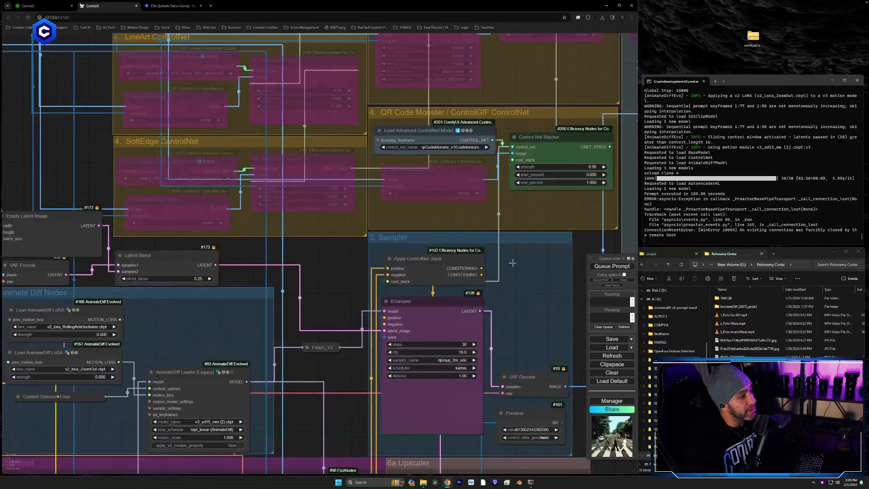
pyautogui.moveTo(512, 262); pyautogui.dragTo(195, 249)
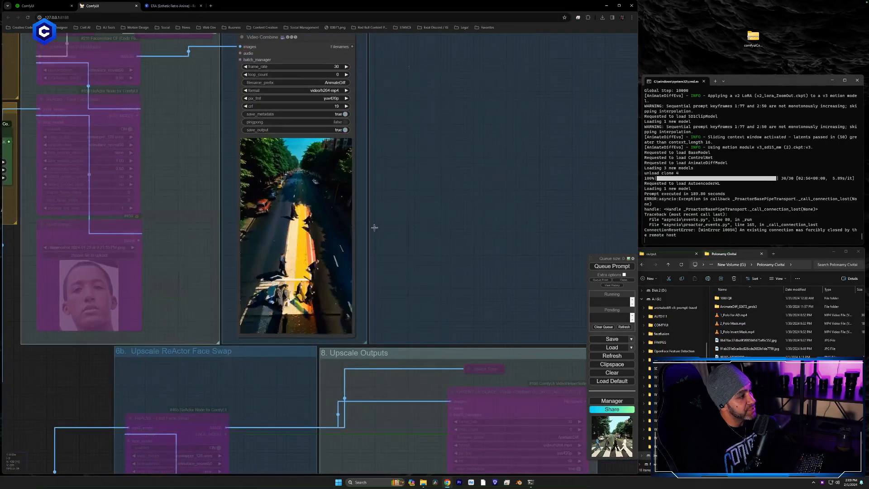
# In the Batch Prompt Schedule, change "Crosswalk" to "Crowd of people in Crosswalk" in the prompts for frames 0 and 77.
pyautogui.moveTo(446, 234); pyautogui.dragTo(94, 237)
pyautogui.moveTo(301, 236); pyautogui.dragTo(471, 249)
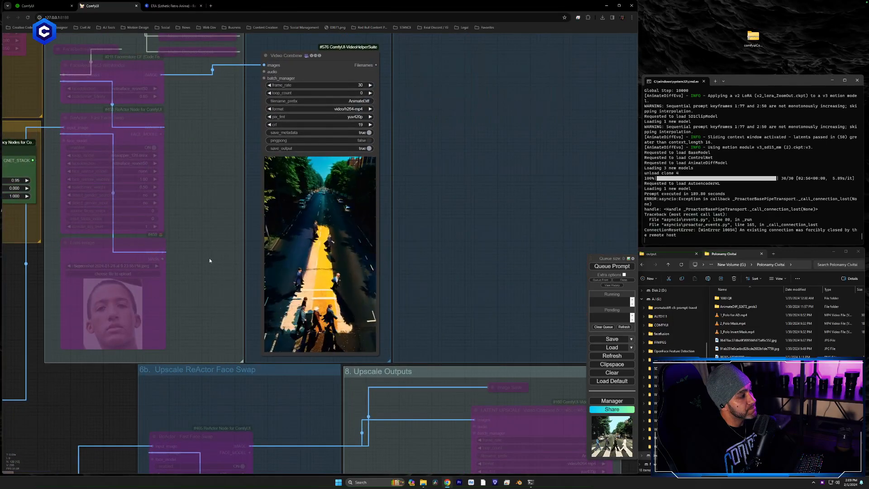
pyautogui.moveTo(263, 243); pyautogui.dragTo(400, 207)
pyautogui.doubleClick(381, 186)
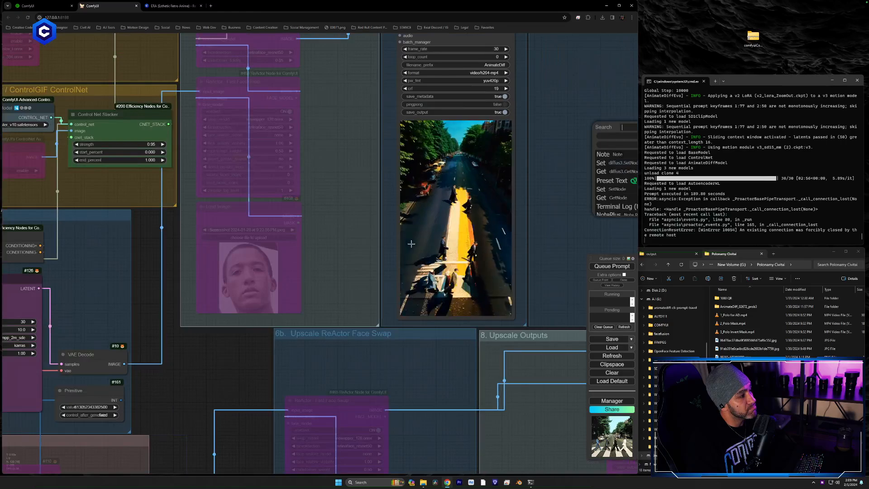
pyautogui.scroll(-5, 361, 247)
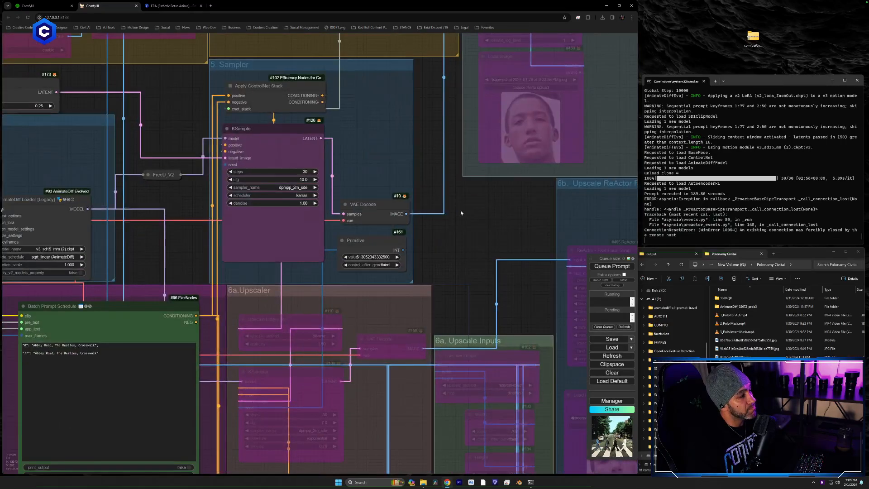
pyautogui.scroll(4, 340, 272)
pyautogui.scroll(6, 433, 142)
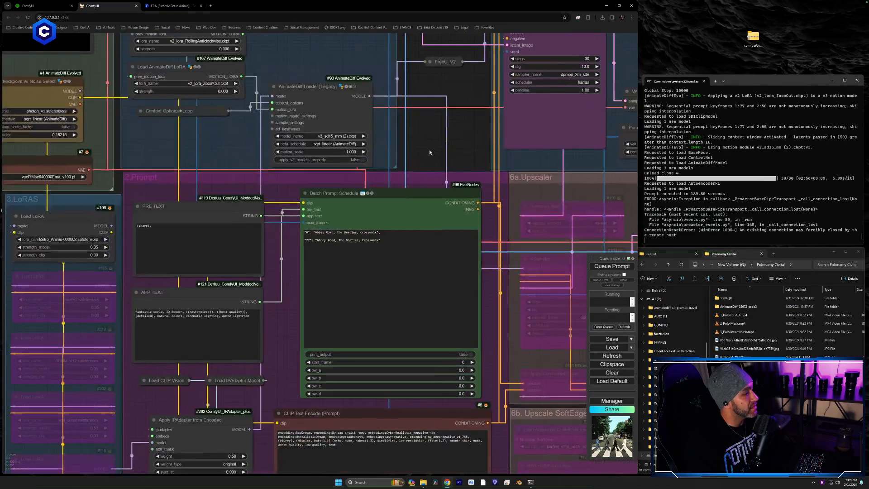
pyautogui.moveTo(436, 143); pyautogui.dragTo(442, 133)
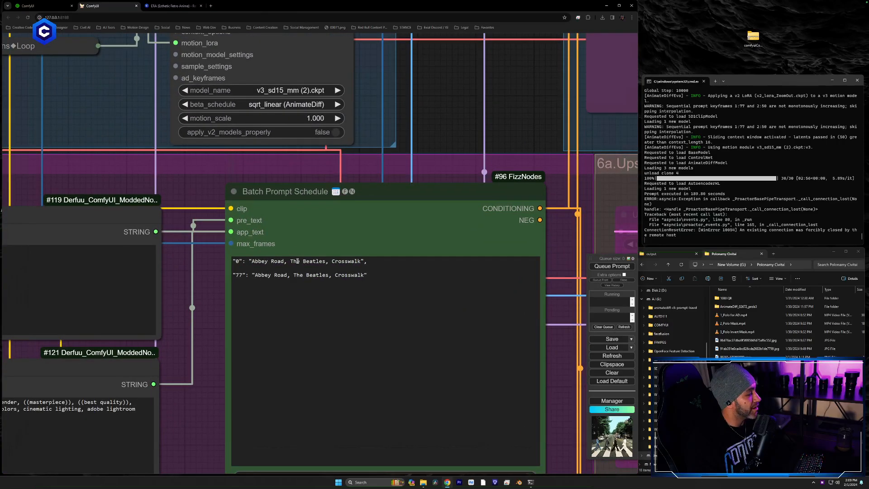
pyautogui.click(334, 263)
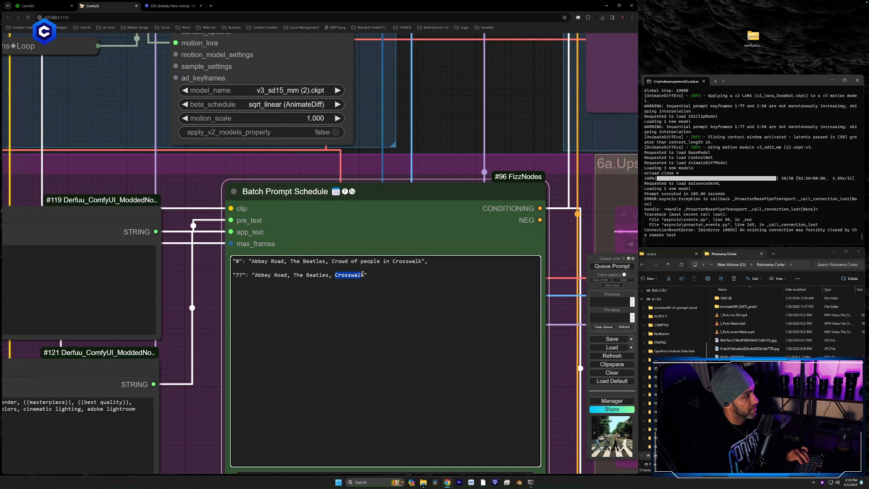
# Set the weight of the Apply IPAdapter from Encoded node to 0.75.
pyautogui.moveTo(195, 418); pyautogui.dragTo(614, 380)
pyautogui.moveTo(532, 36); pyautogui.dragTo(277, 306)
pyautogui.moveTo(301, 348); pyautogui.dragTo(355, 146)
pyautogui.moveTo(411, 444); pyautogui.dragTo(443, 40)
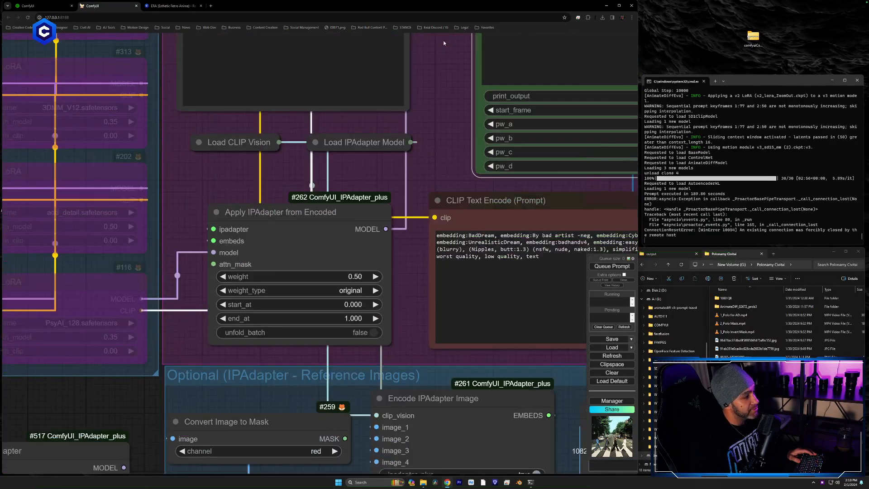
pyautogui.scroll(-3, 445, 116)
pyautogui.scroll(4, 418, 229)
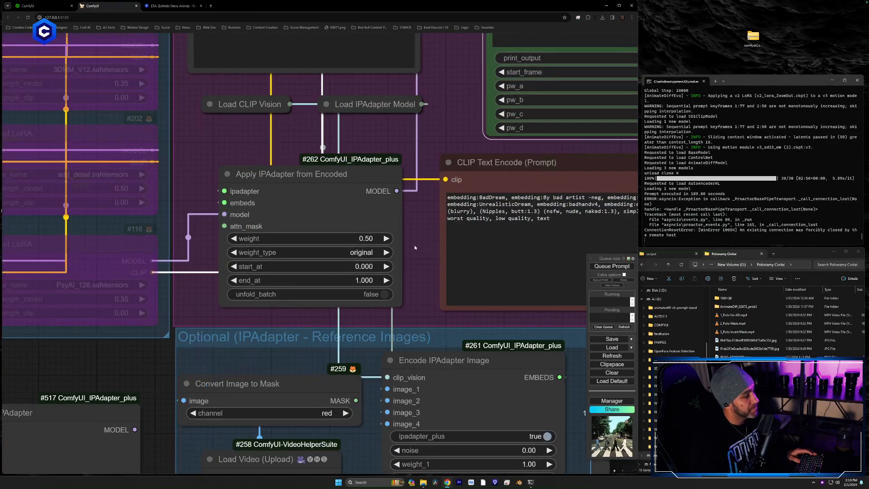
pyautogui.click(377, 238)
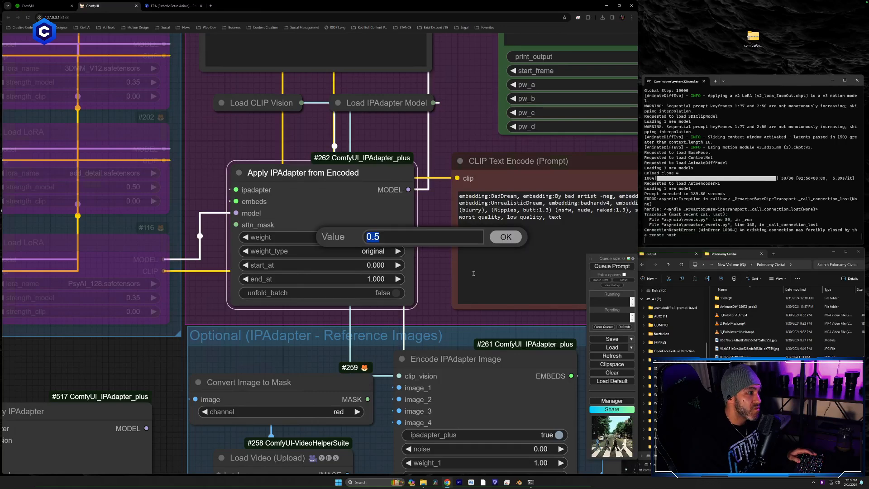
pyautogui.click(518, 238)
# Move the Convert Image to Mask node and the mask's Load Video node out of the IPAdapter reference images group, and queue the prompt.
pyautogui.moveTo(449, 245); pyautogui.dragTo(373, 220)
pyautogui.scroll(-9, 522, 292)
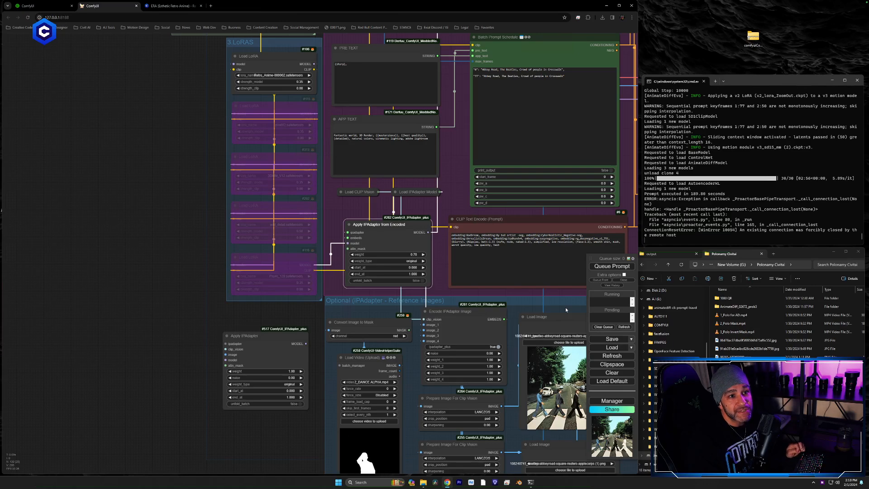
pyautogui.moveTo(565, 308); pyautogui.dragTo(454, 163)
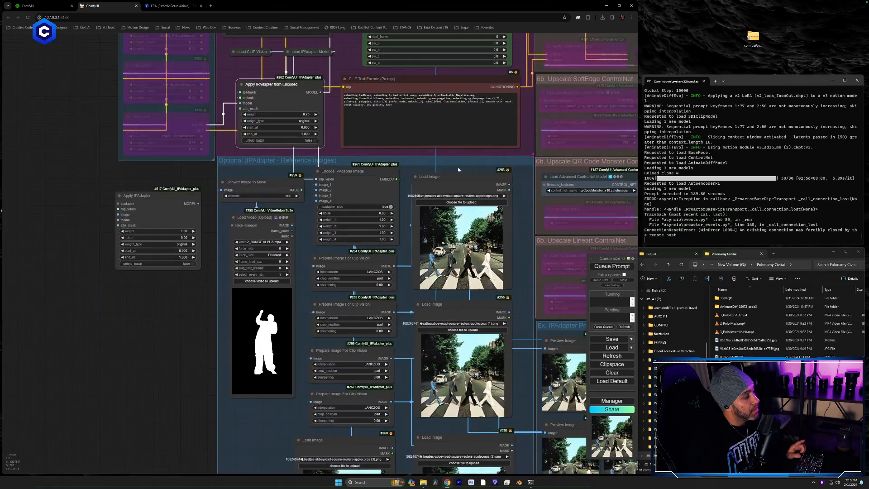
pyautogui.moveTo(229, 186); pyautogui.dragTo(67, 325)
pyautogui.moveTo(267, 235); pyautogui.dragTo(181, 297)
pyautogui.moveTo(110, 318); pyautogui.dragTo(116, 292)
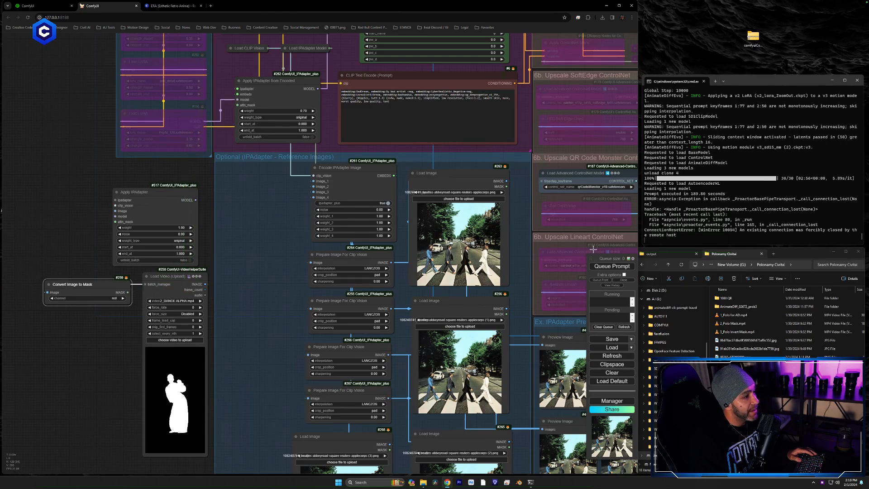
pyautogui.click(611, 265)
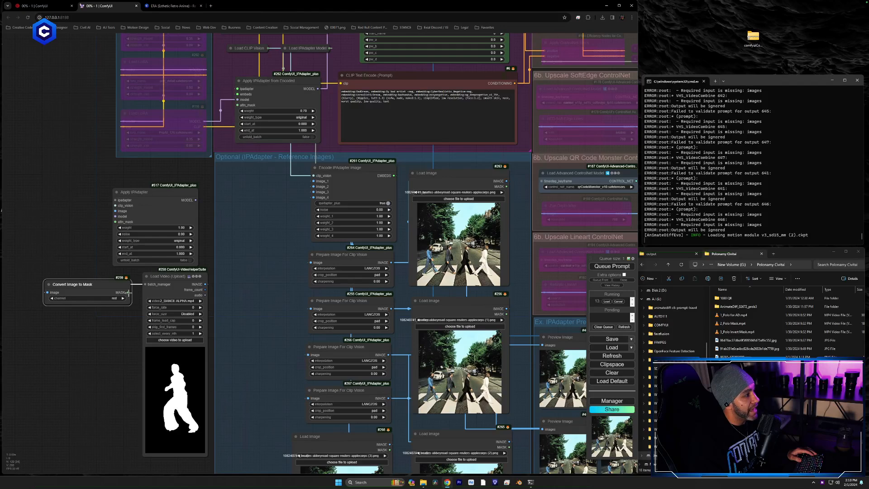
# Try linking the Convert Image to Mask node's mask output to the attn_mask input of Apply IPAdapter from Encoded.
pyautogui.moveTo(128, 292); pyautogui.dragTo(239, 102)
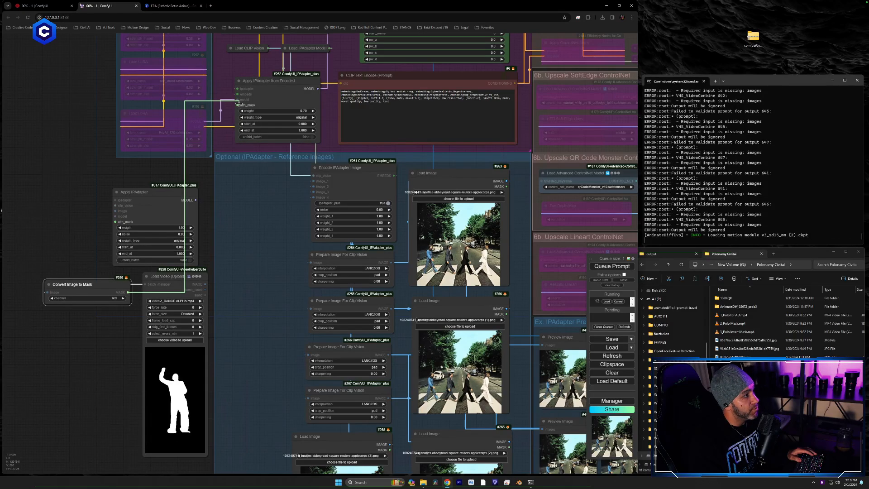
pyautogui.moveTo(212, 208); pyautogui.dragTo(105, 292)
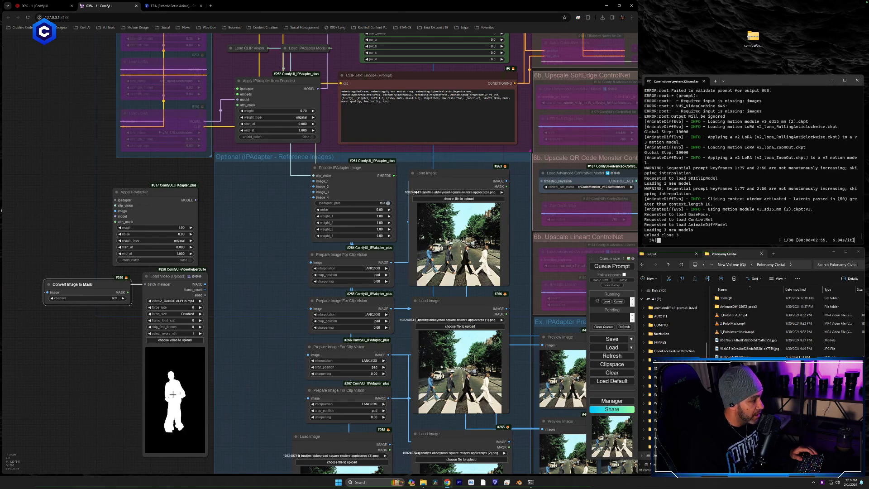
pyautogui.click(170, 277)
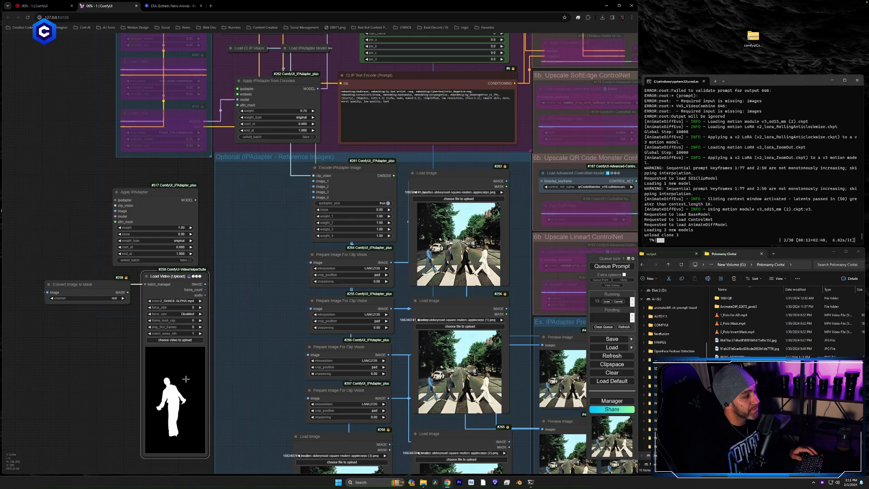
pyautogui.moveTo(157, 202); pyautogui.dragTo(144, 194)
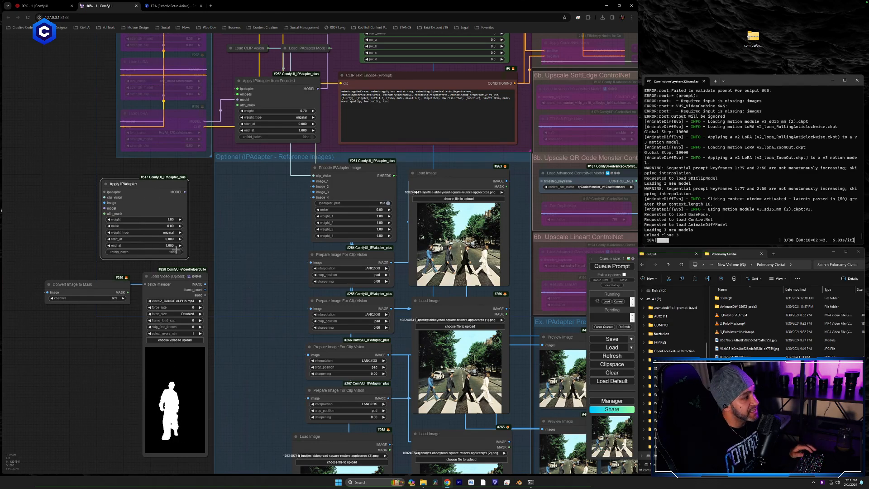
# Duplicate the Low-Res Output group's Video Combine node with its preview, and place the copy beside the older comparison output.
pyautogui.moveTo(298, 199); pyautogui.dragTo(35, 349)
pyautogui.moveTo(296, 224); pyautogui.dragTo(87, 466)
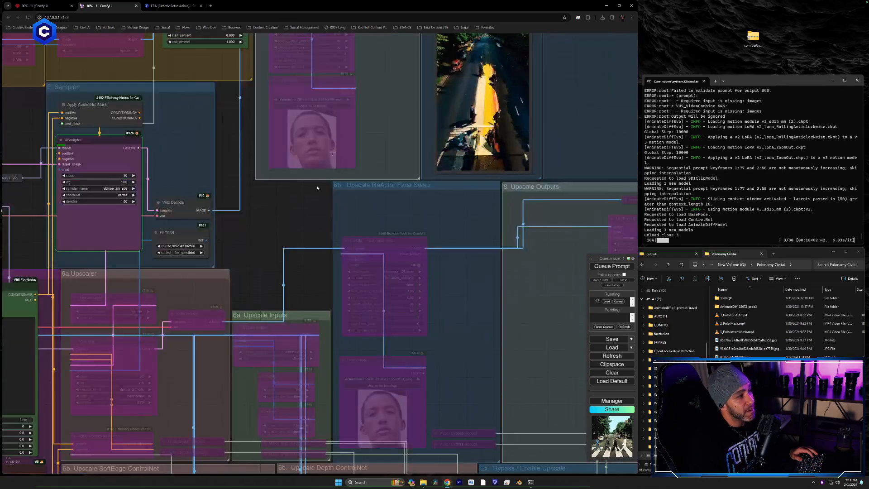
pyautogui.moveTo(278, 239); pyautogui.dragTo(154, 331)
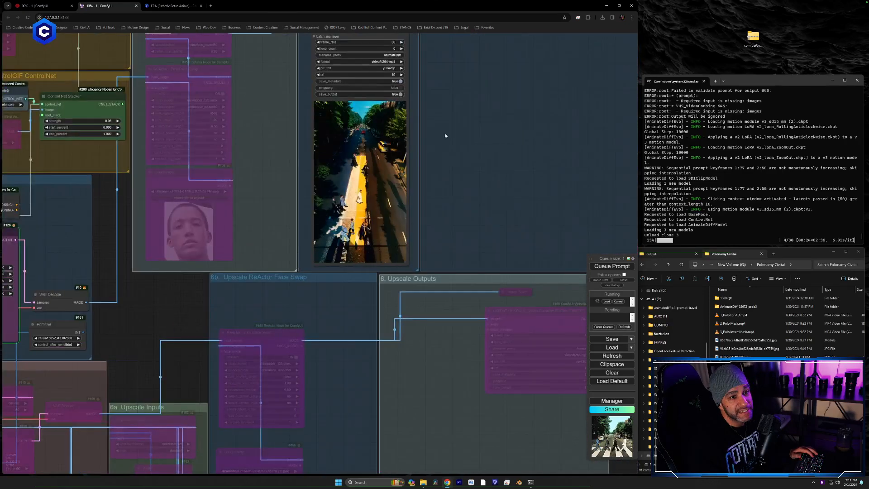
pyautogui.scroll(7, 444, 136)
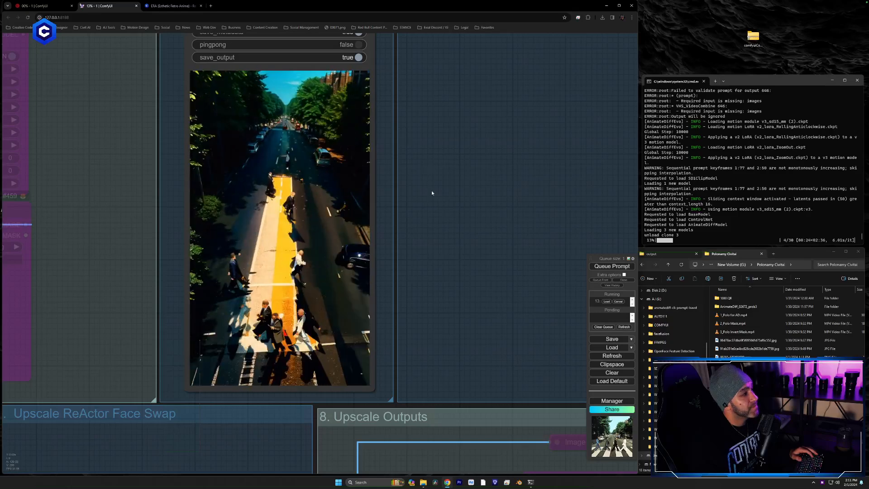
pyautogui.moveTo(430, 190); pyautogui.dragTo(300, 213)
pyautogui.scroll(-3, 300, 213)
pyautogui.moveTo(370, 226); pyautogui.dragTo(325, 227)
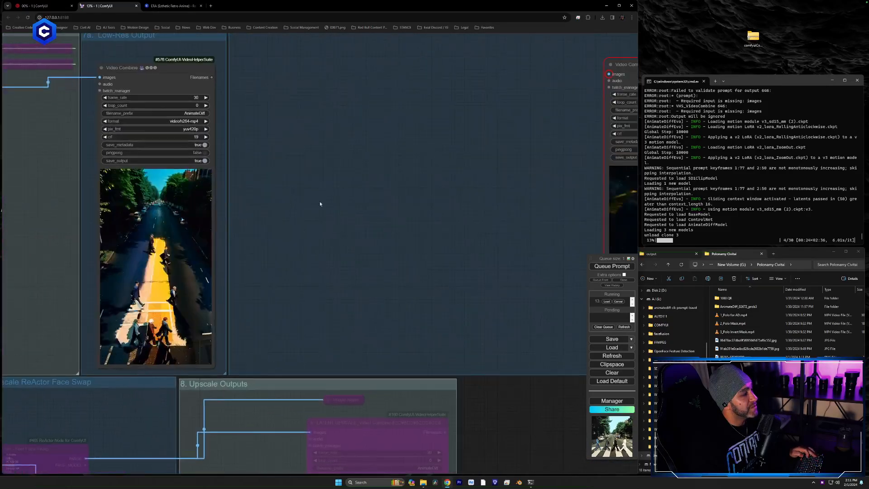
pyautogui.click(138, 97)
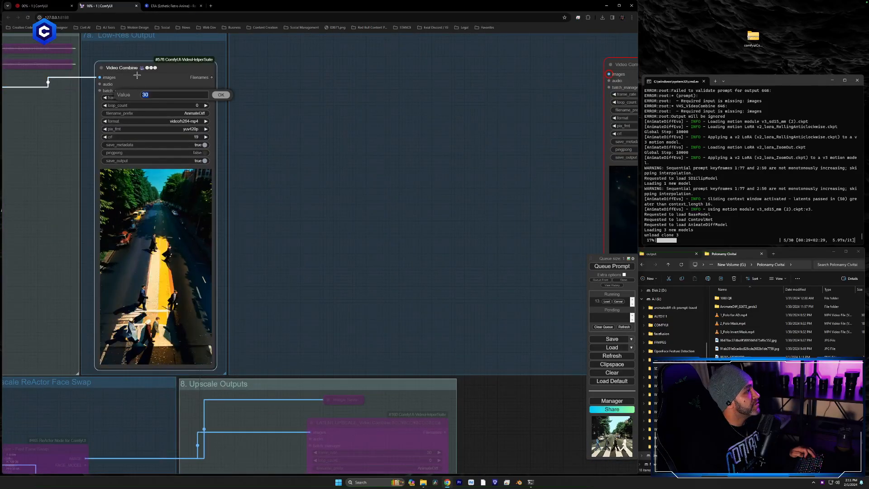
pyautogui.moveTo(159, 68); pyautogui.dragTo(504, 68)
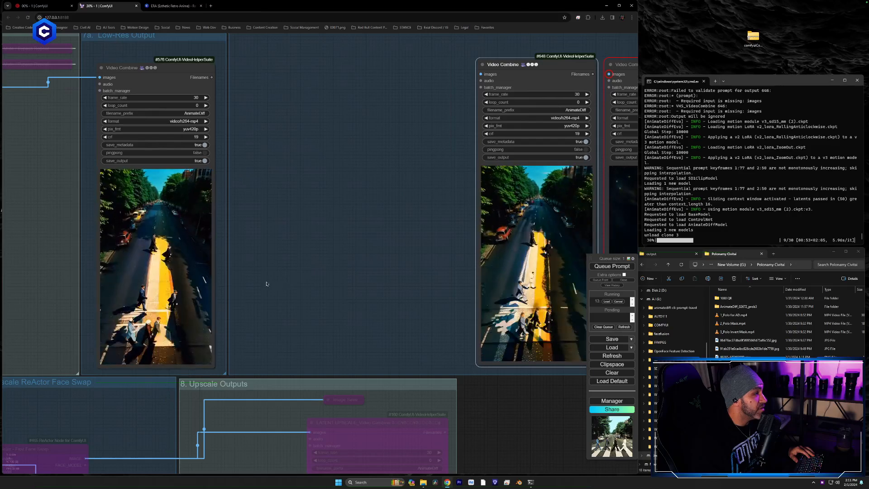
pyautogui.moveTo(284, 283); pyautogui.dragTo(300, 257)
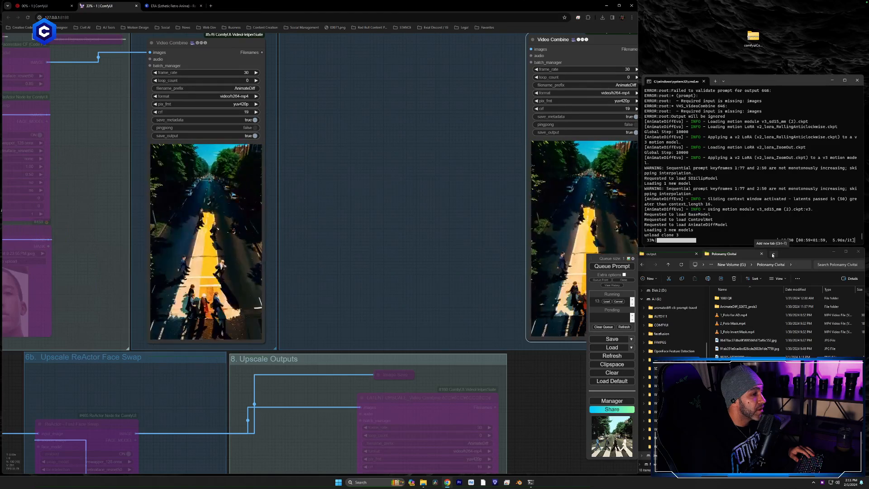
# Open the stable-diffusion-webui models folder's Lora subfolder in a new file explorer tab and look through its files.
pyautogui.click(773, 255)
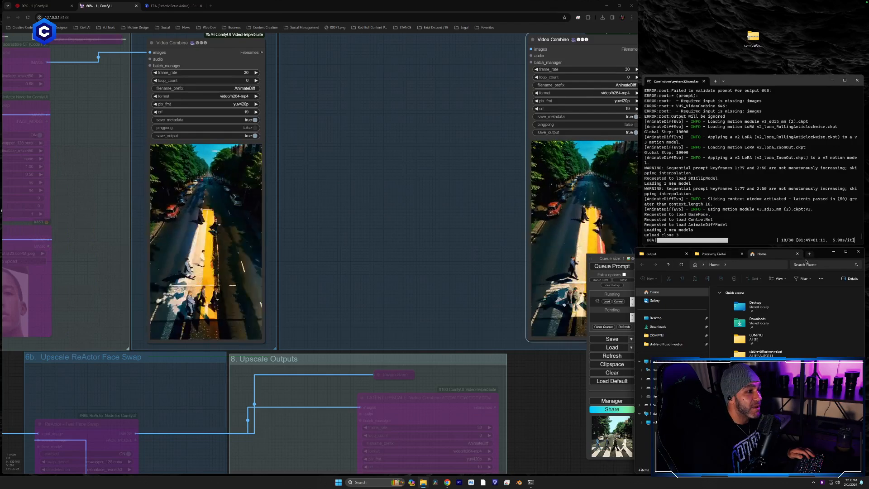
pyautogui.doubleClick(759, 351)
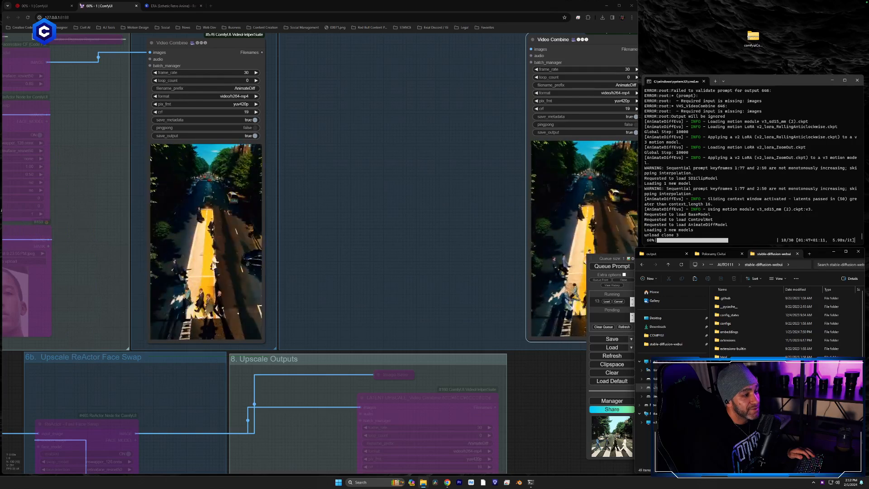
pyautogui.doubleClick(726, 391)
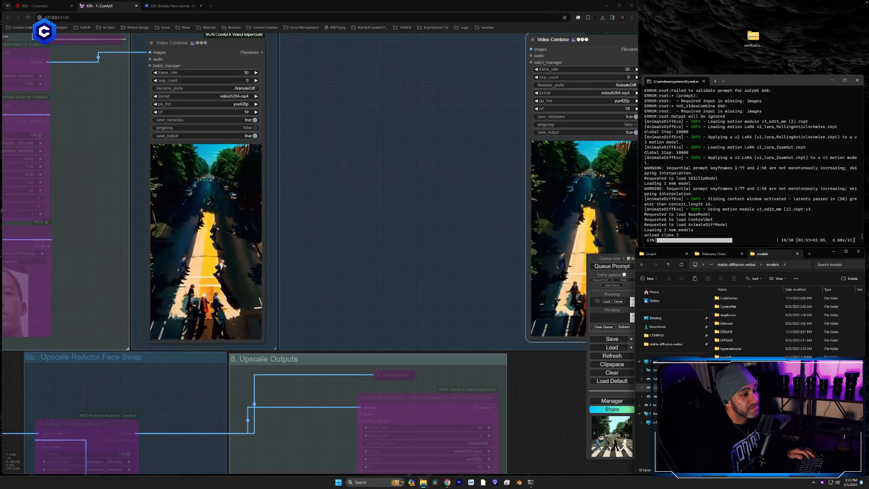
pyautogui.doubleClick(725, 374)
pyautogui.rightClick(768, 301)
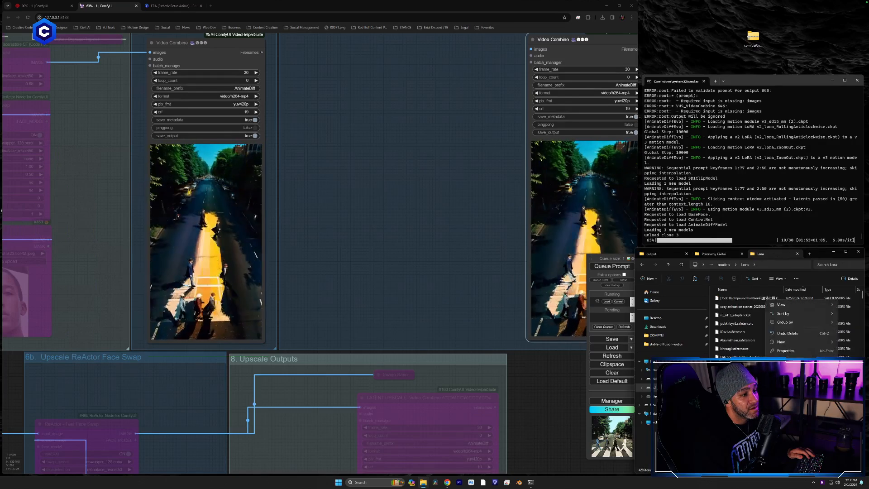
pyautogui.click(772, 386)
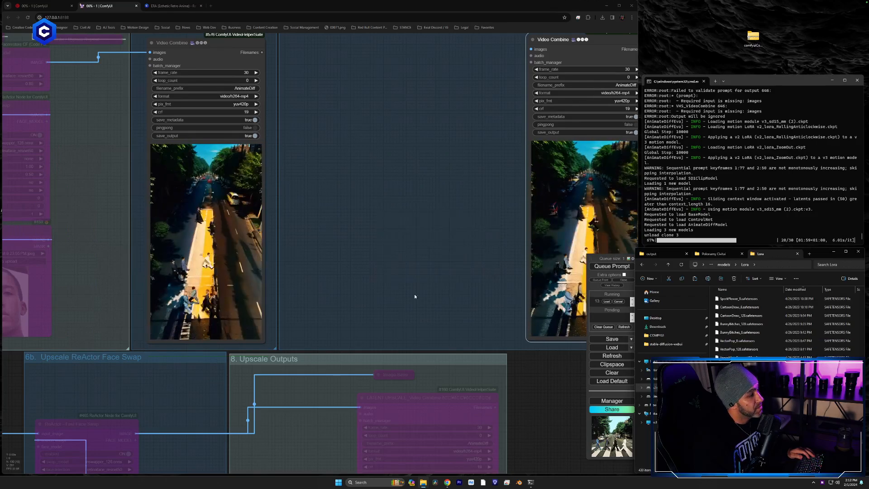
# Show the ComfyUI output folder in the file explorer and duplicate the current workflow in a new browser tab.
pyautogui.moveTo(380, 302); pyautogui.dragTo(357, 297)
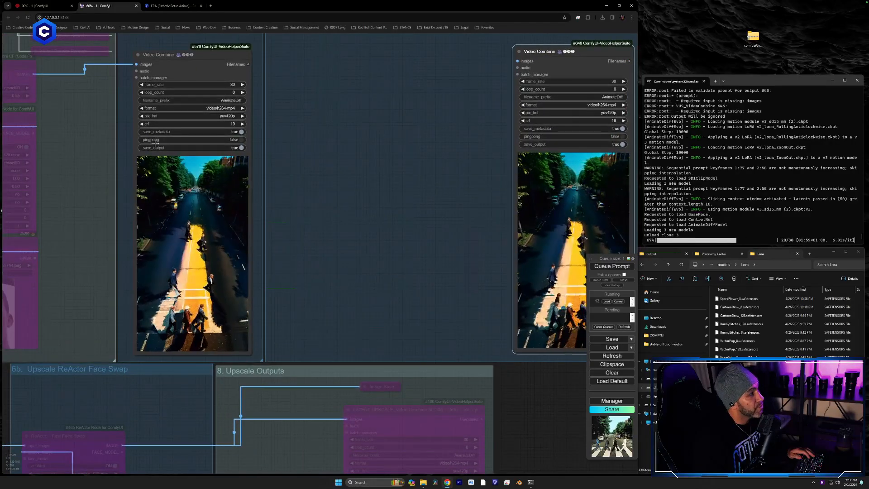
pyautogui.click(662, 254)
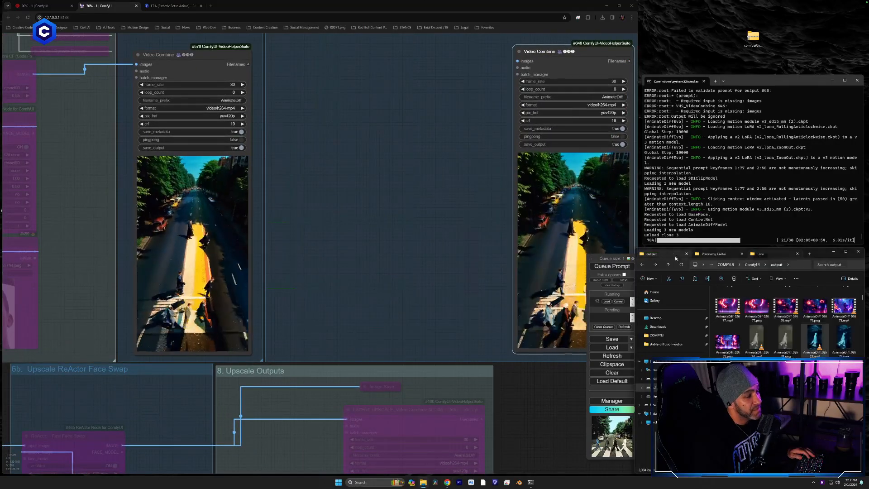
pyautogui.scroll(1, 77, 34)
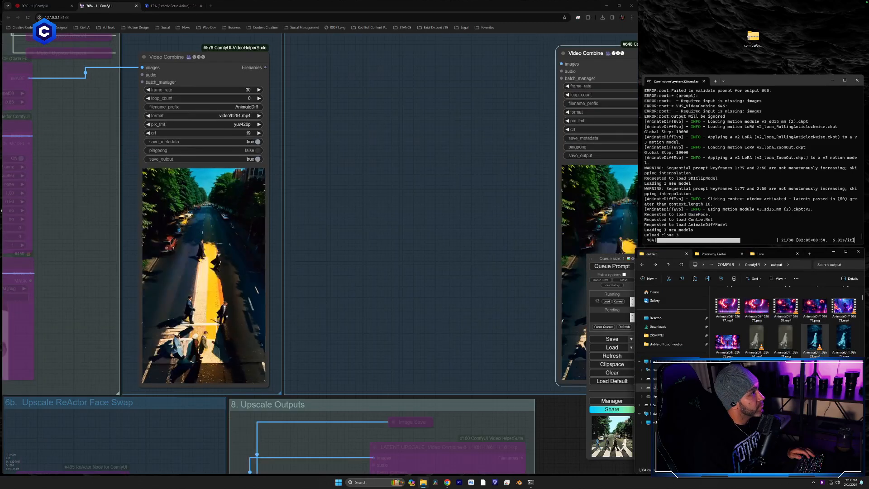
pyautogui.middleClick(30, 19)
pyautogui.click(173, 6)
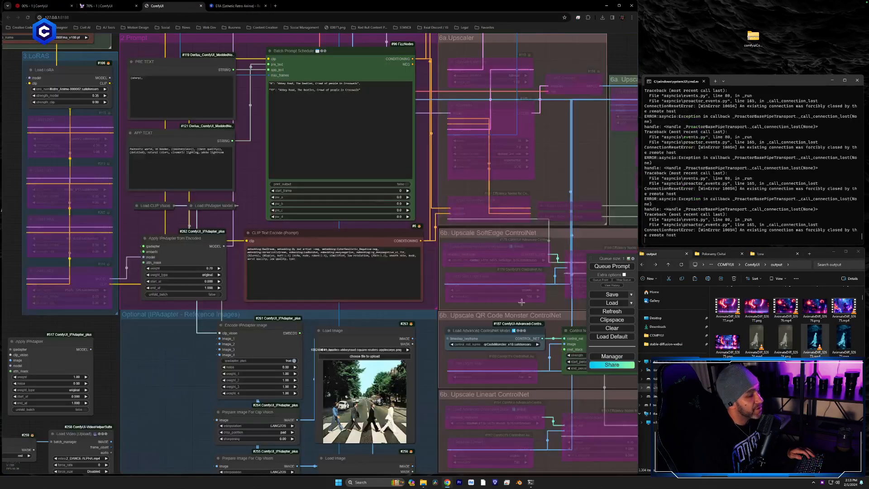
# Look through the earlier AnimateDiff renders in the ComfyUI output folder for one whose workflow can be reused.
pyautogui.scroll(-6, 786, 324)
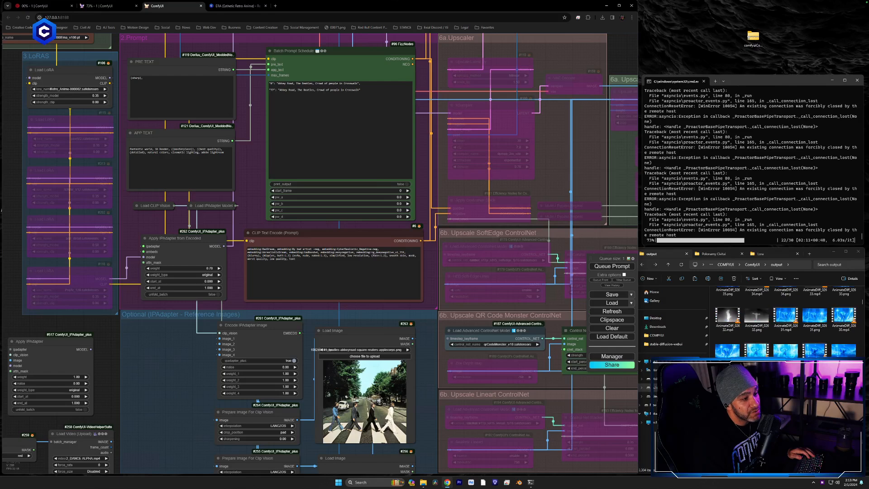
pyautogui.scroll(-5, 785, 322)
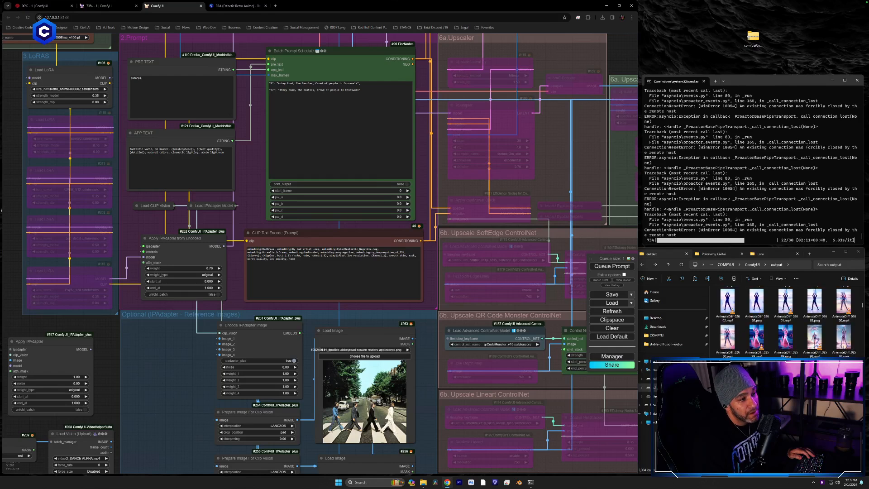
pyautogui.scroll(-5, 786, 321)
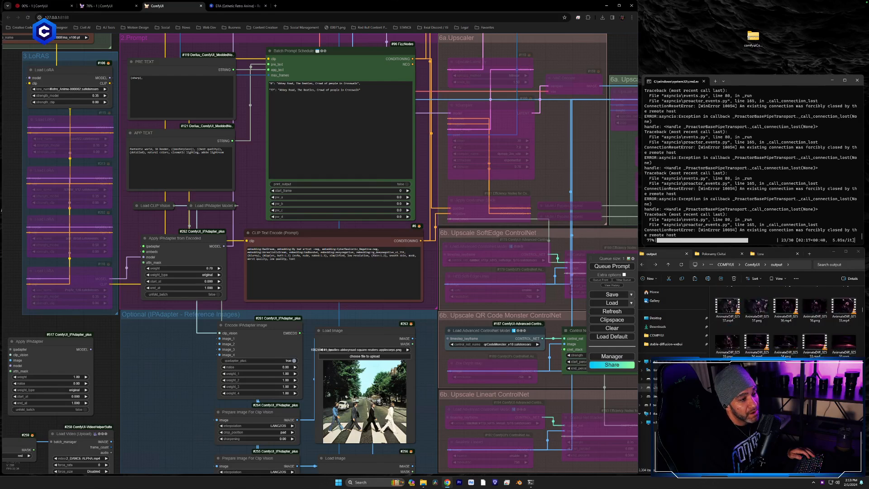
pyautogui.scroll(-5, 786, 321)
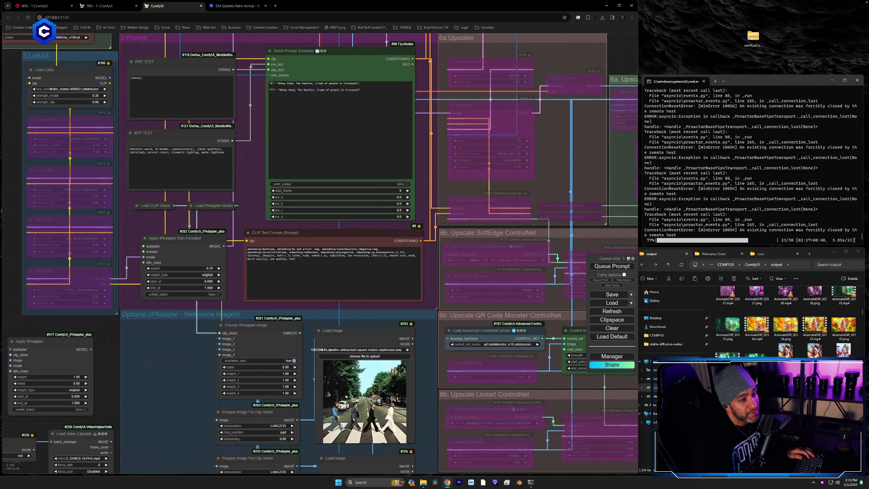
pyautogui.scroll(-12, 785, 322)
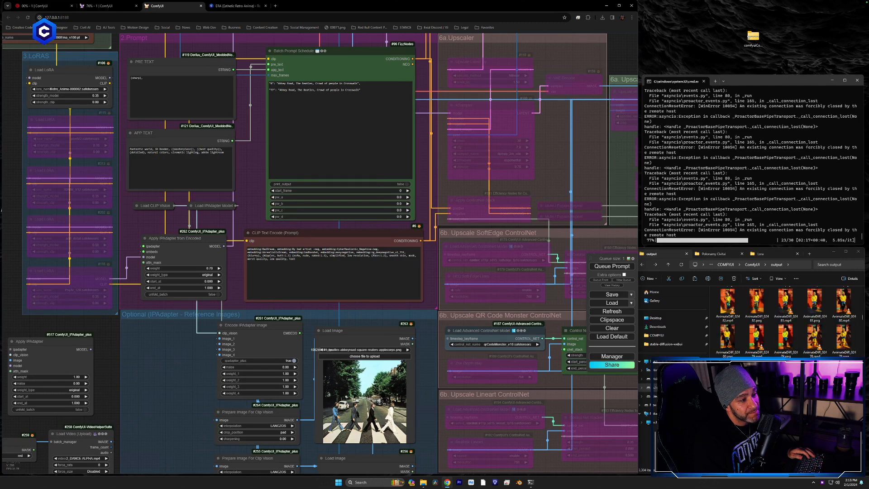
pyautogui.scroll(2, 786, 321)
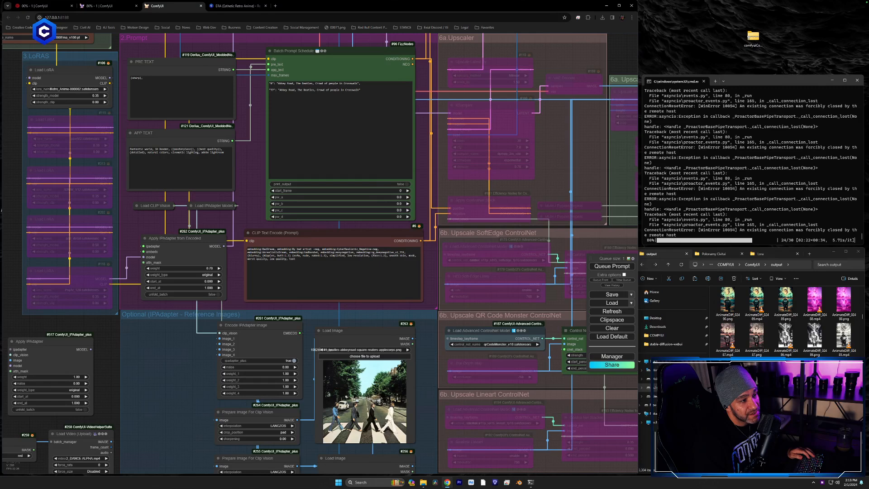
pyautogui.scroll(-2, 785, 322)
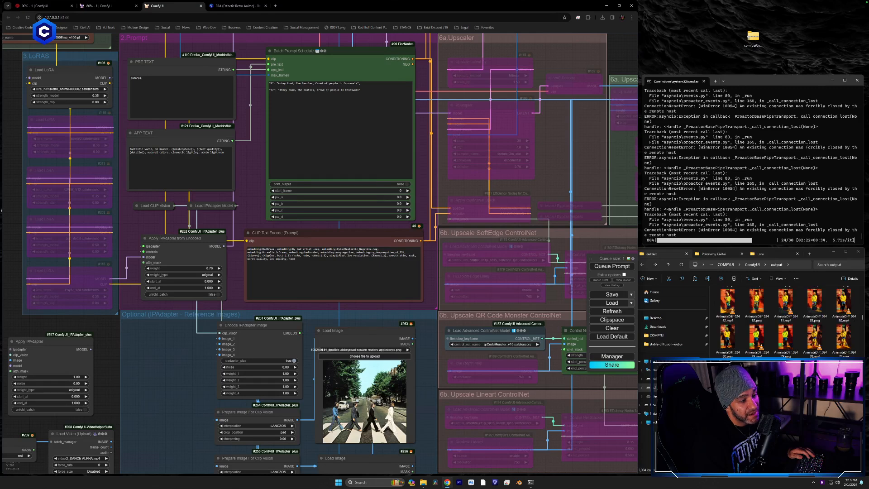
pyautogui.scroll(-5, 785, 321)
pyautogui.scroll(-3, 785, 321)
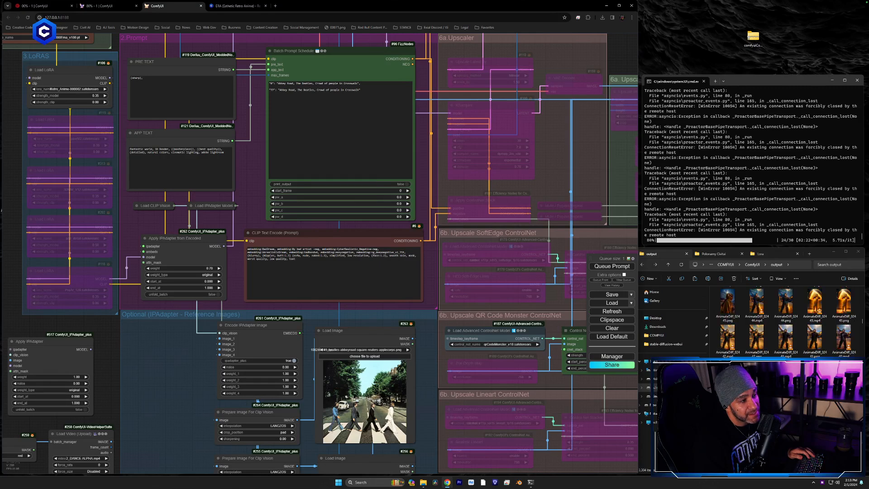
pyautogui.scroll(-3, 785, 321)
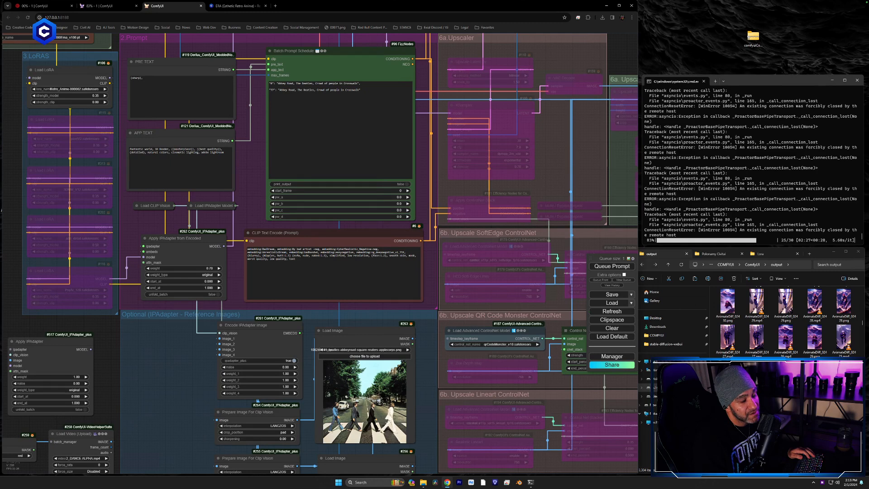
pyautogui.scroll(-4, 786, 322)
pyautogui.scroll(-3, 785, 322)
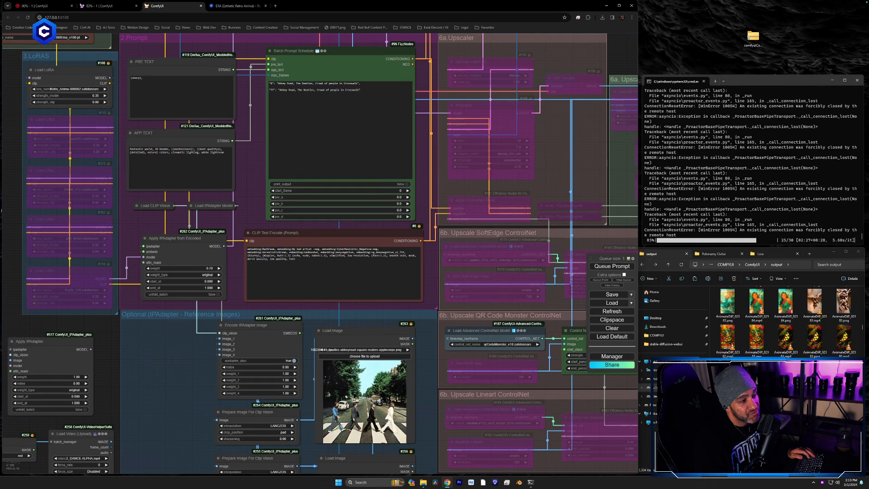
pyautogui.scroll(-3, 786, 321)
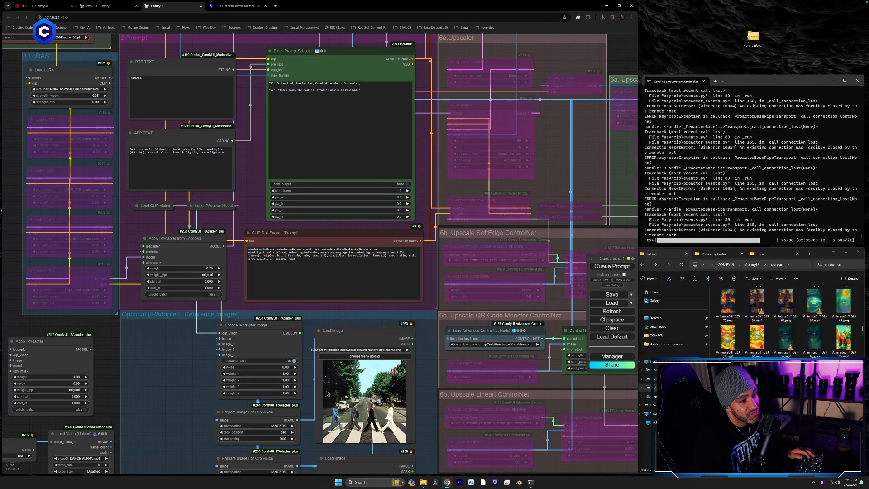
pyautogui.scroll(-6, 785, 321)
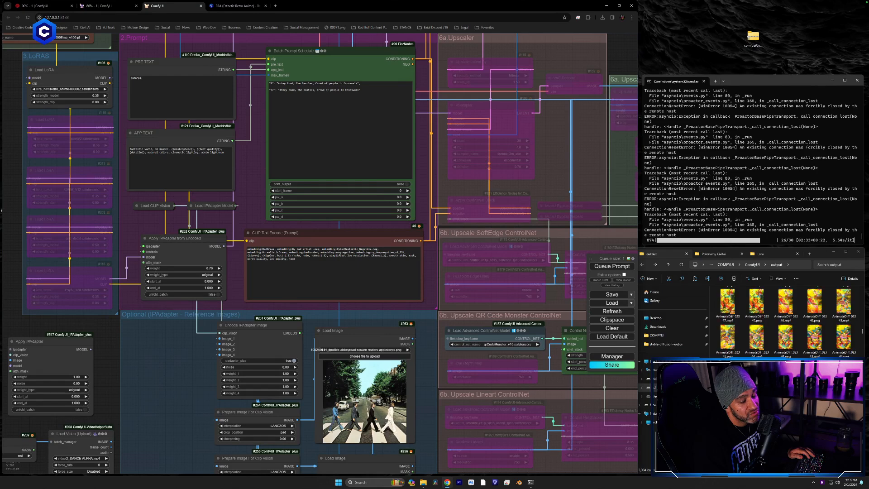
pyautogui.scroll(-3, 785, 321)
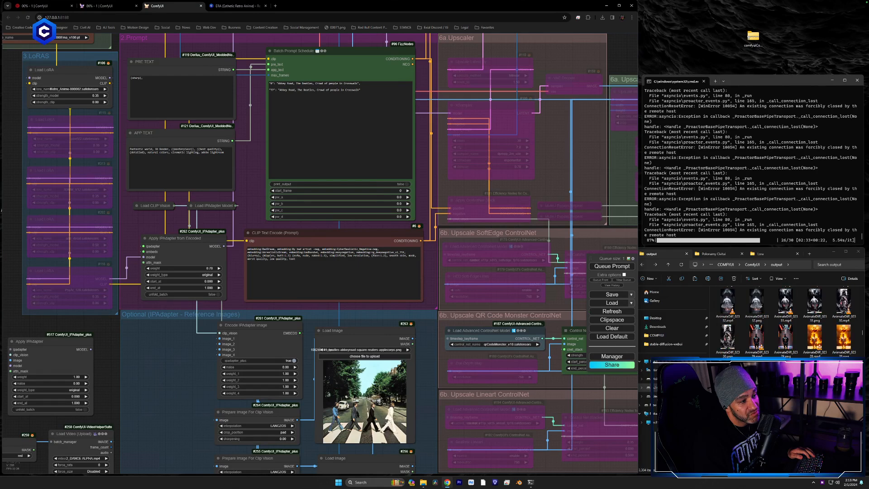
pyautogui.scroll(3, 786, 321)
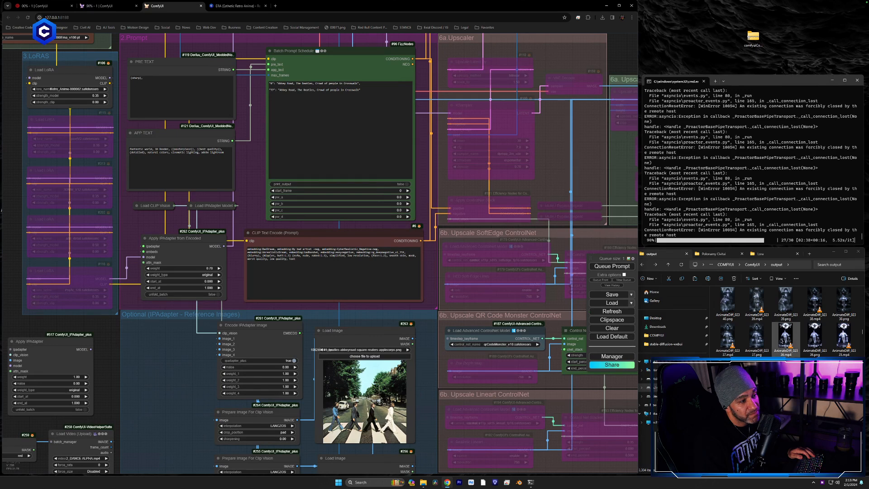
pyautogui.scroll(3, 787, 348)
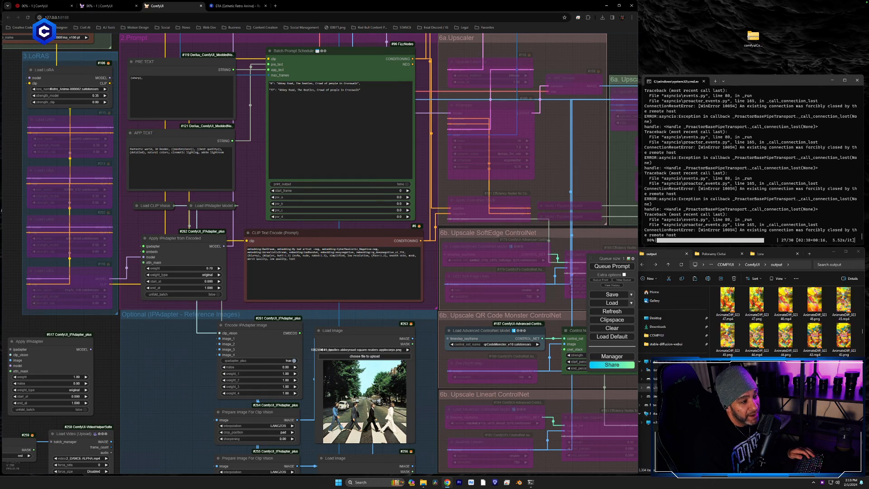
# Load the grayscale hooded anime figure workflow from an earlier output file into the new ComfyUI tab.
pyautogui.click(800, 321)
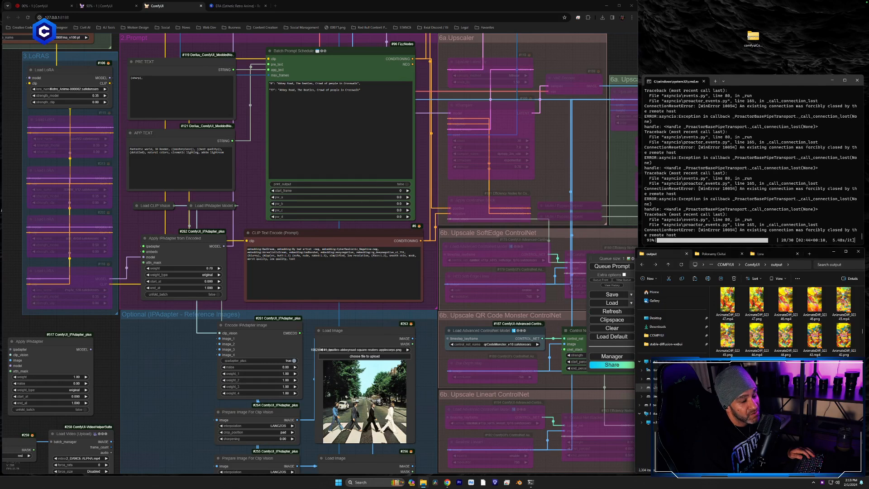
pyautogui.moveTo(727, 408); pyautogui.dragTo(554, 377)
pyautogui.moveTo(341, 380); pyautogui.dragTo(185, 401)
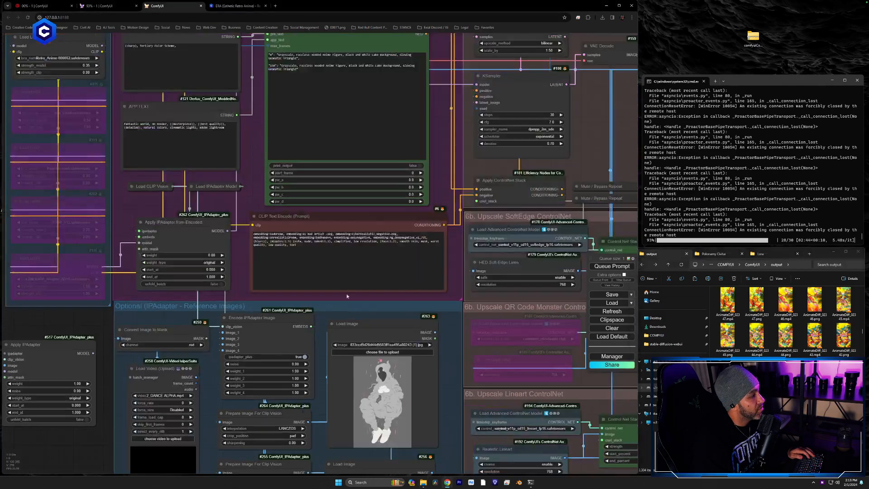
# Examine the loaded workflow's Low-Res Output video previews and its input video and ControlNet groups.
pyautogui.moveTo(442, 314); pyautogui.dragTo(327, 467)
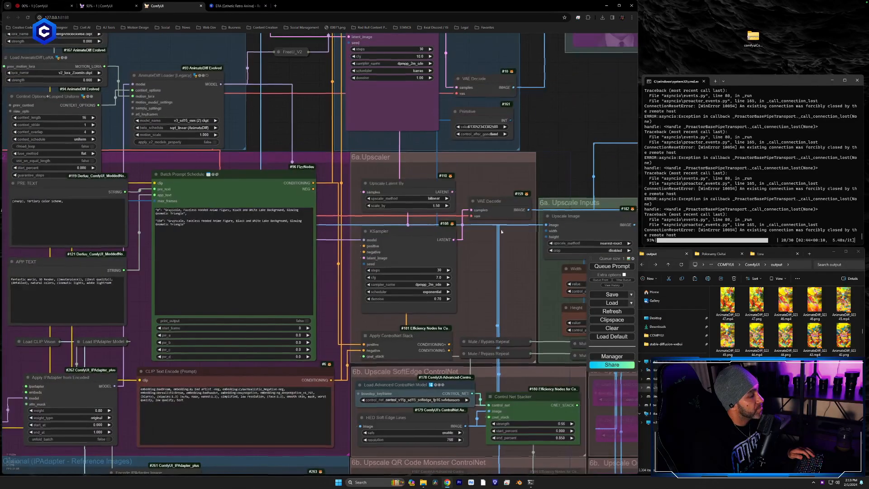
pyautogui.moveTo(606, 140); pyautogui.dragTo(209, 421)
pyautogui.scroll(-4, 294, 353)
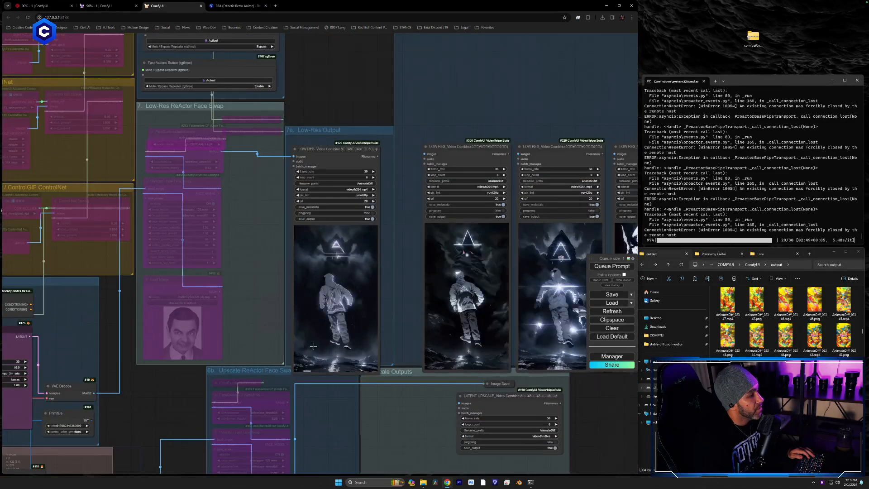
pyautogui.scroll(6, 314, 346)
pyautogui.moveTo(245, 289); pyautogui.dragTo(183, 313)
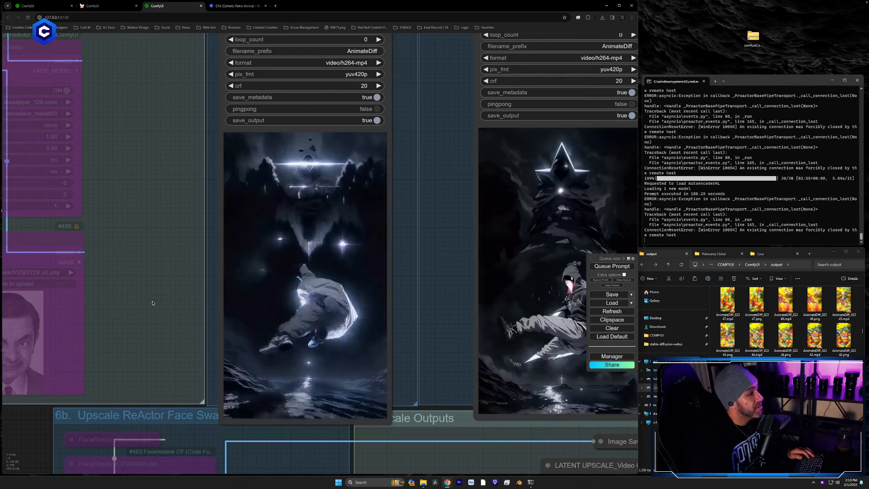
pyautogui.moveTo(171, 309); pyautogui.dragTo(291, 246)
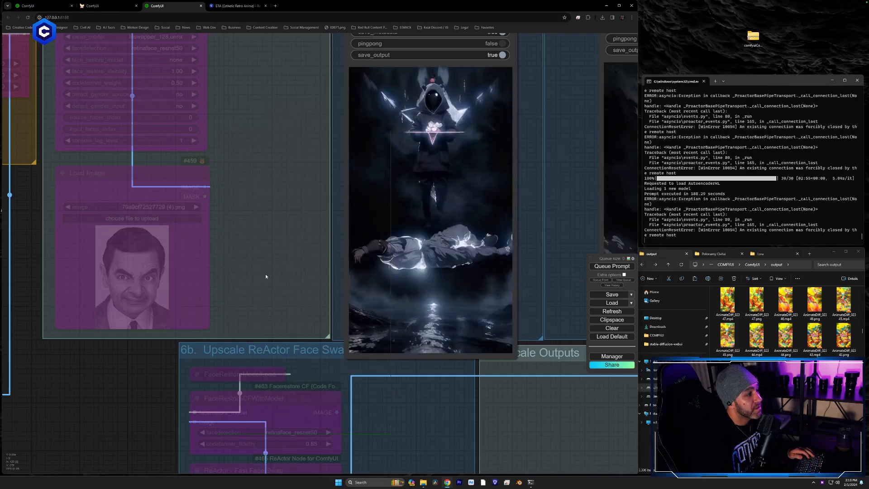
pyautogui.scroll(-8, 265, 274)
pyautogui.moveTo(202, 330); pyautogui.dragTo(673, 295)
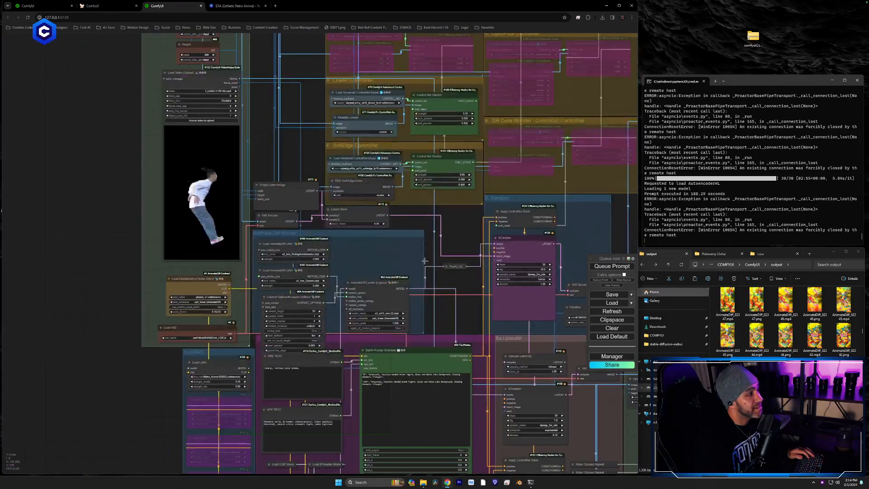
# In the Abbey Road workflow tab, duplicate the newly rendered Video Combine node and place the copy beside the previous crosswalk output.
pyautogui.click(109, 8)
pyautogui.moveTo(370, 248); pyautogui.dragTo(388, 247)
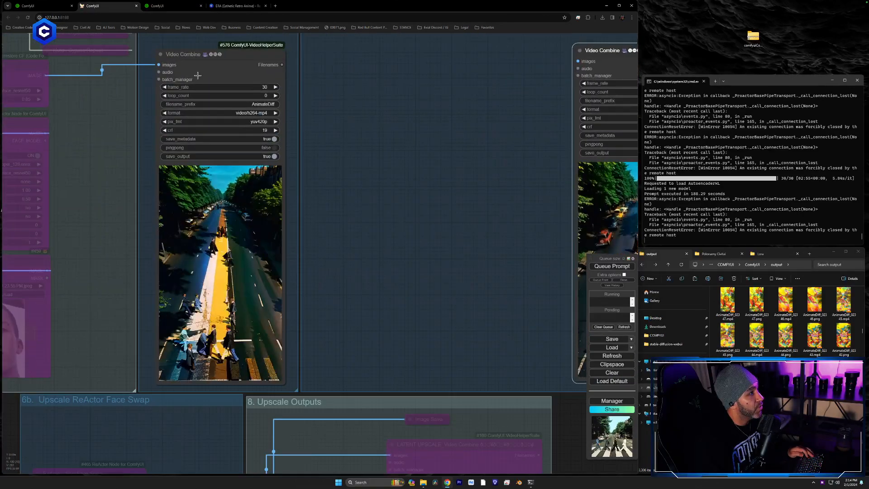
pyautogui.moveTo(187, 56); pyautogui.dragTo(468, 54)
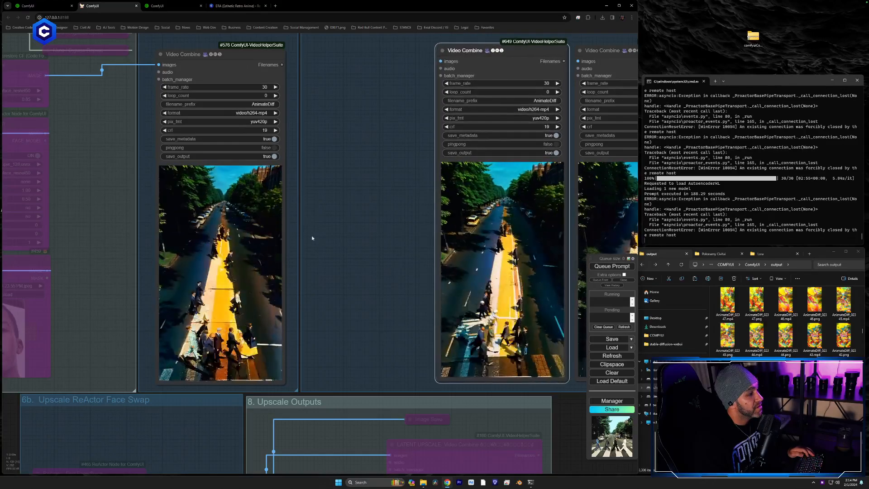
# Compare the two Abbey Road crosswalk previews up close, and review the row of older Video Combine outputs beside them.
pyautogui.moveTo(312, 238); pyautogui.dragTo(151, 246)
pyautogui.scroll(2, 212, 305)
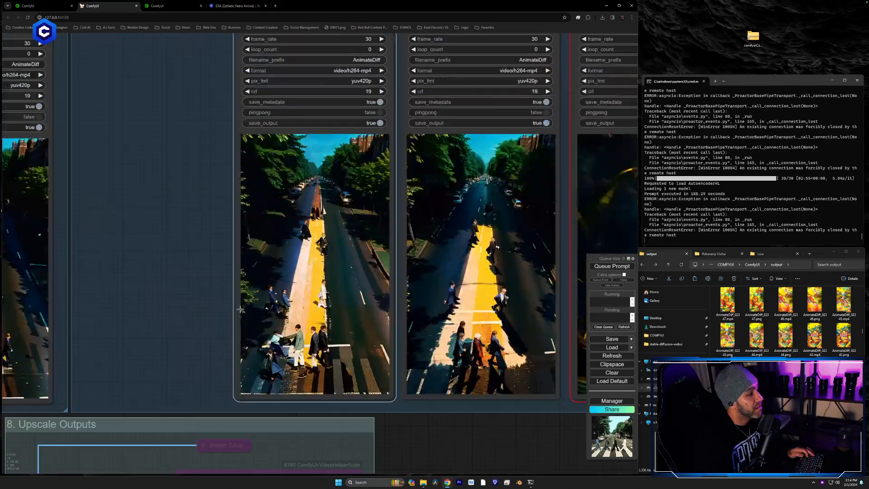
pyautogui.scroll(1, 211, 310)
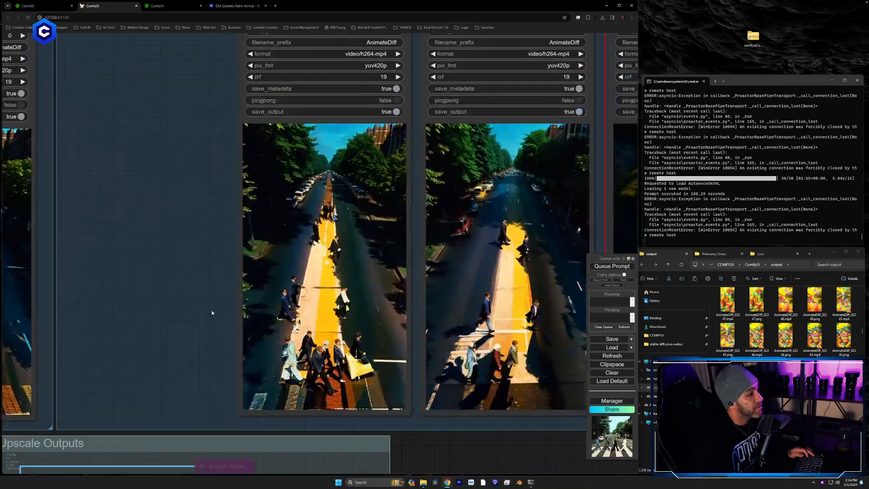
pyautogui.moveTo(211, 310); pyautogui.dragTo(166, 313)
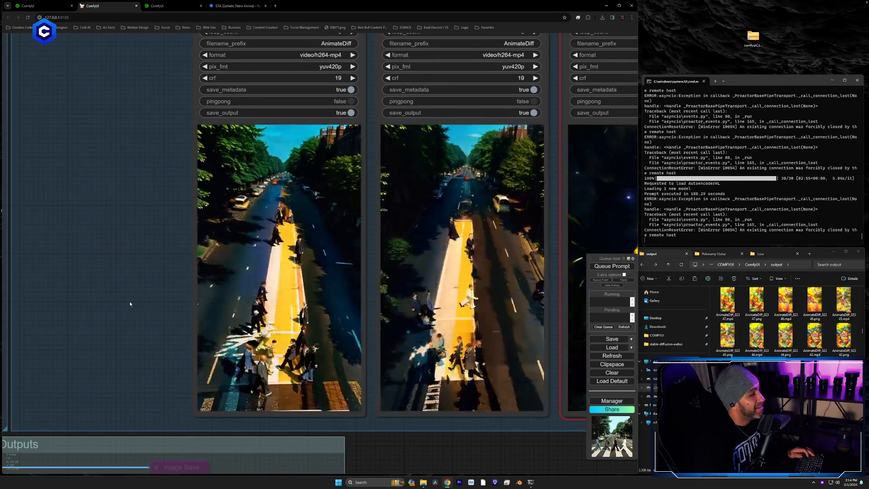
pyautogui.moveTo(127, 299); pyautogui.dragTo(22, 294)
pyautogui.scroll(-7, 124, 294)
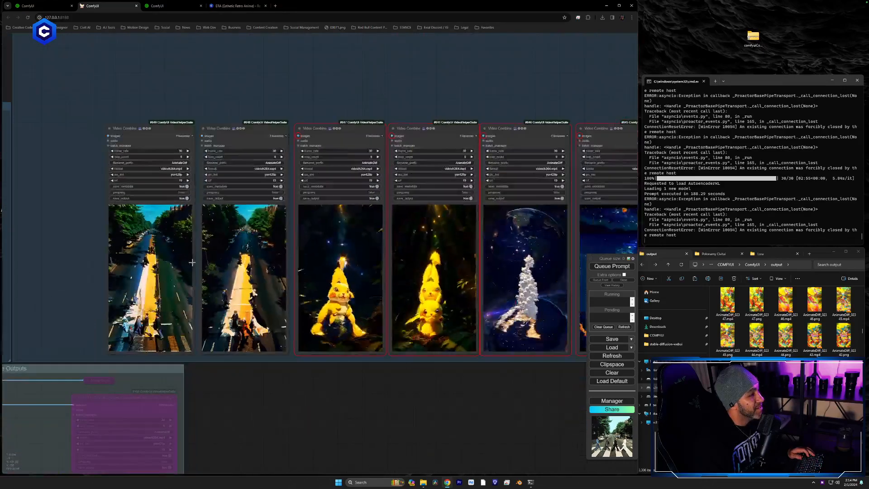
pyautogui.moveTo(404, 91); pyautogui.dragTo(126, 79)
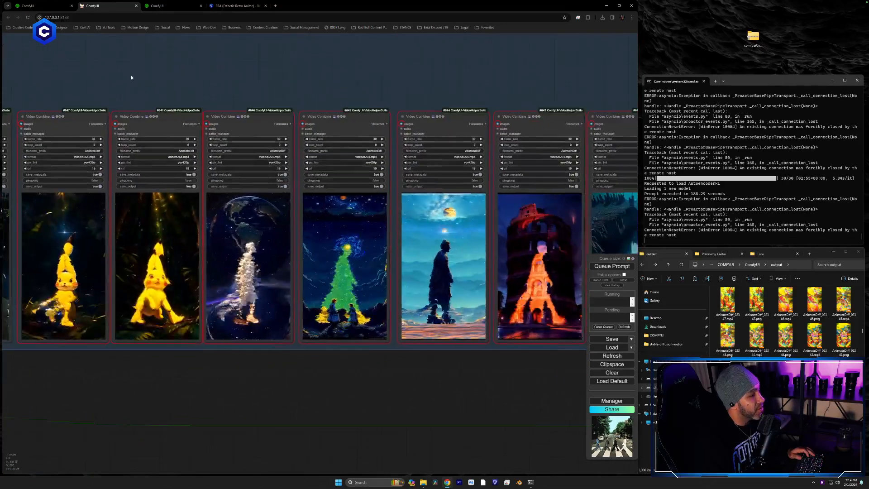
pyautogui.moveTo(309, 77); pyautogui.dragTo(465, 83)
pyautogui.moveTo(136, 97); pyautogui.dragTo(322, 93)
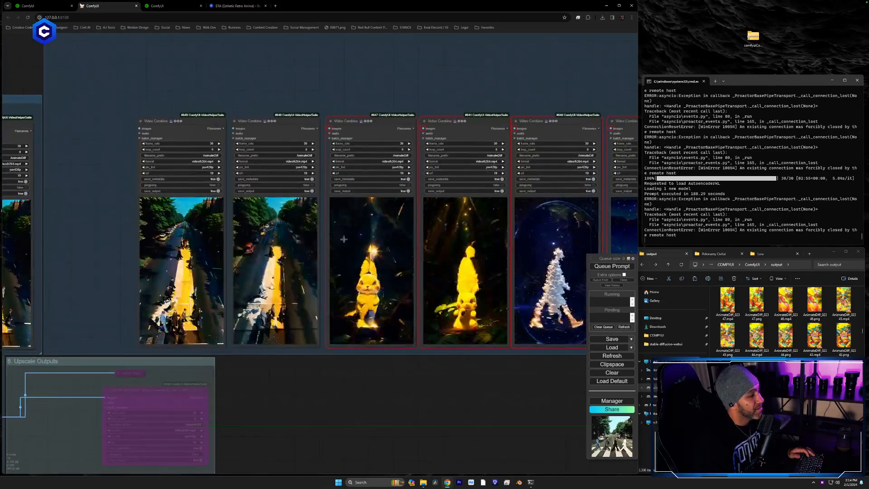
# Return to the grayscale figure workflow and un-bypass the second Load LoRA node in the LoRAs group.
pyautogui.hotkey('ctrl', 'Tab')
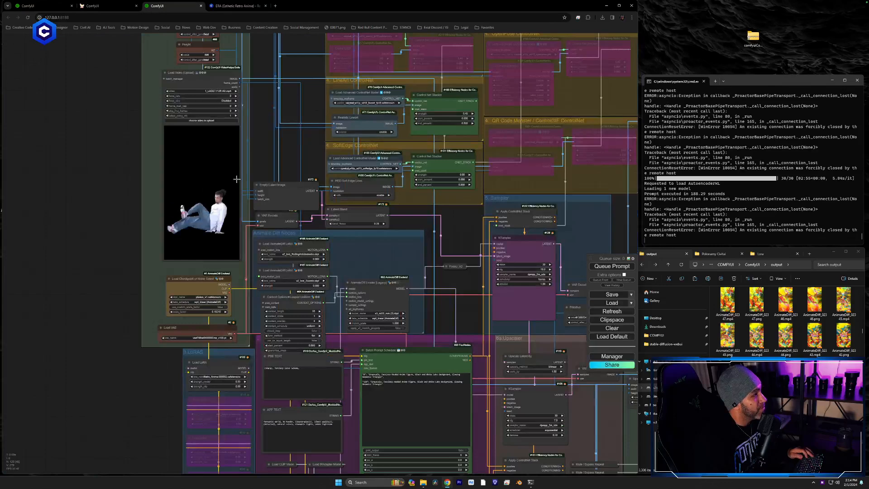
pyautogui.moveTo(128, 249); pyautogui.dragTo(140, 200)
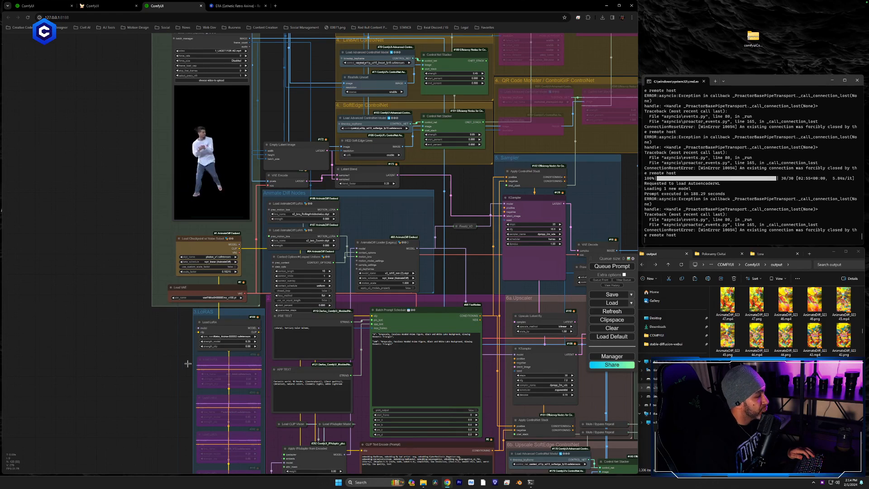
pyautogui.moveTo(164, 365); pyautogui.dragTo(156, 301)
pyautogui.scroll(3, 157, 301)
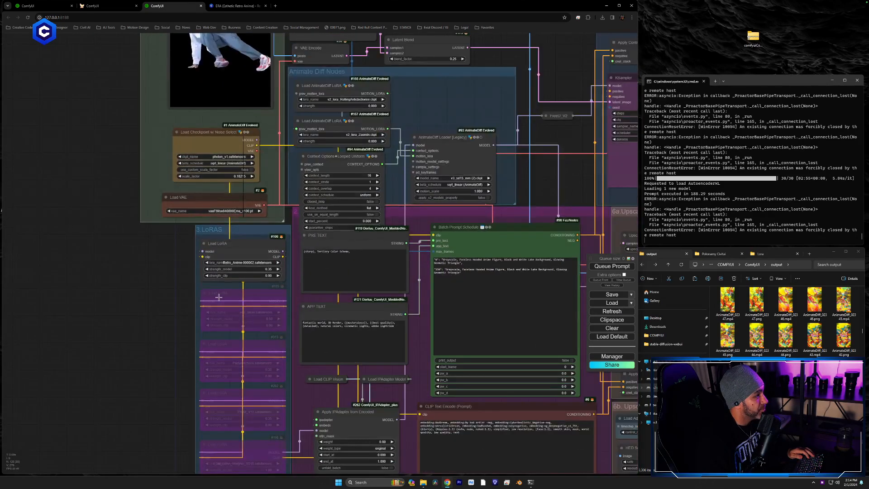
pyautogui.rightClick(220, 264)
pyautogui.click(223, 380)
# Search for the Pixel Fusion LoRA and assign it to the second Load LoRA node.
pyautogui.click(246, 312)
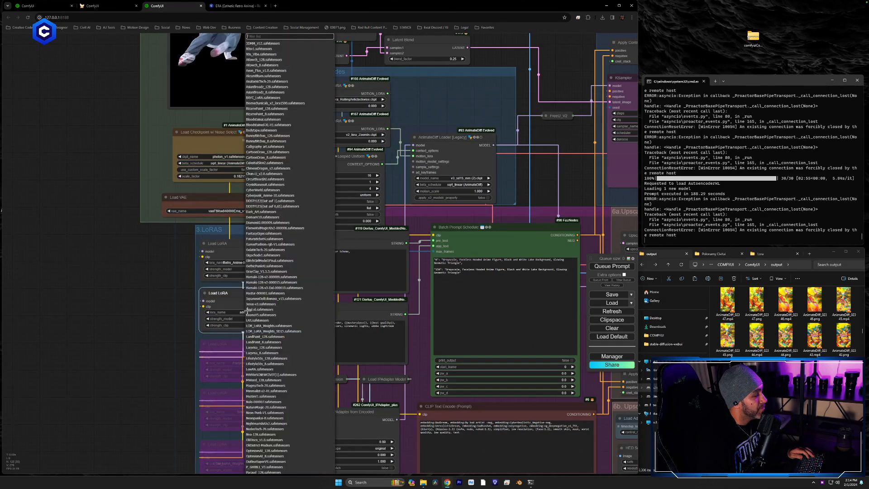
pyautogui.write('yam')
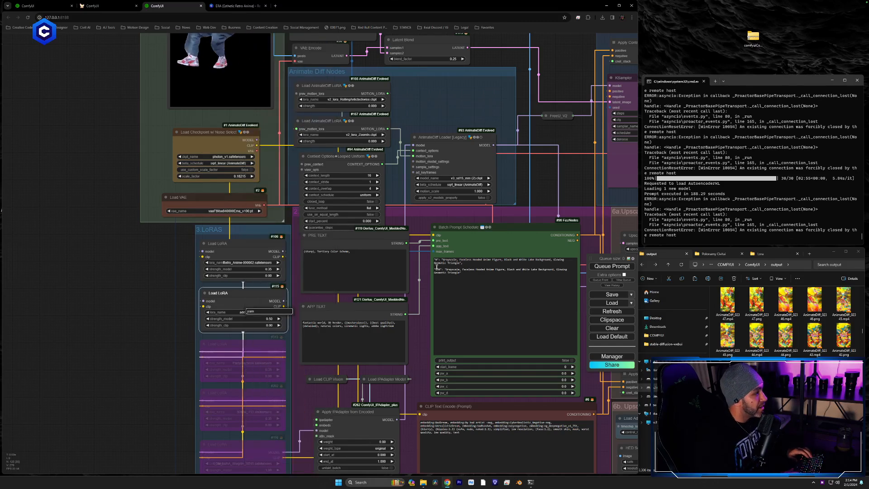
pyautogui.press('BackSpace')
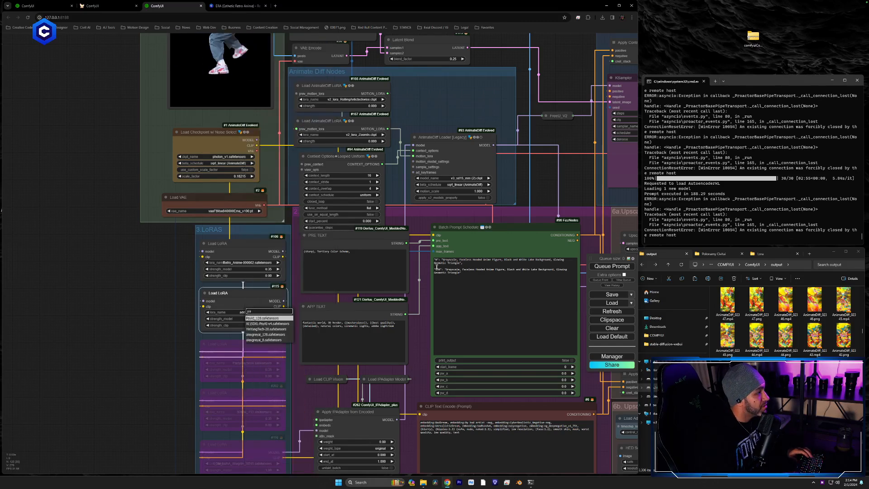
pyautogui.press('BackSpace')
pyautogui.press('BackSpace')
pyautogui.write('pix')
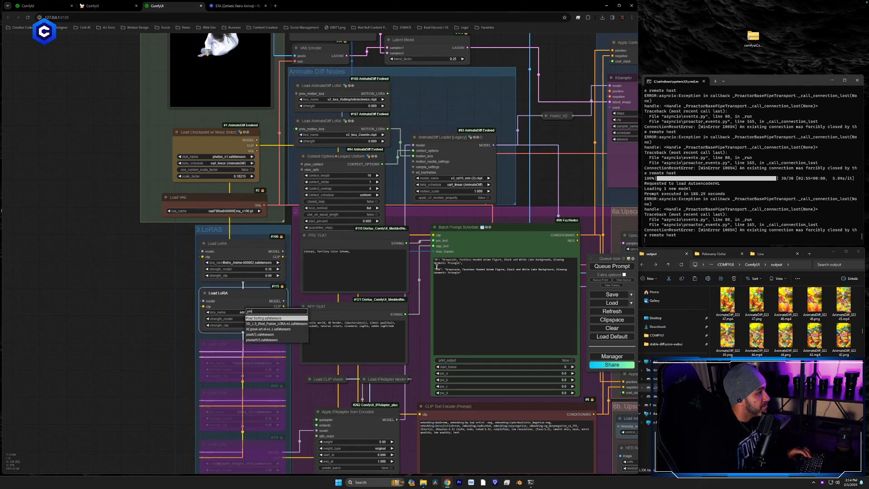
pyautogui.click(278, 324)
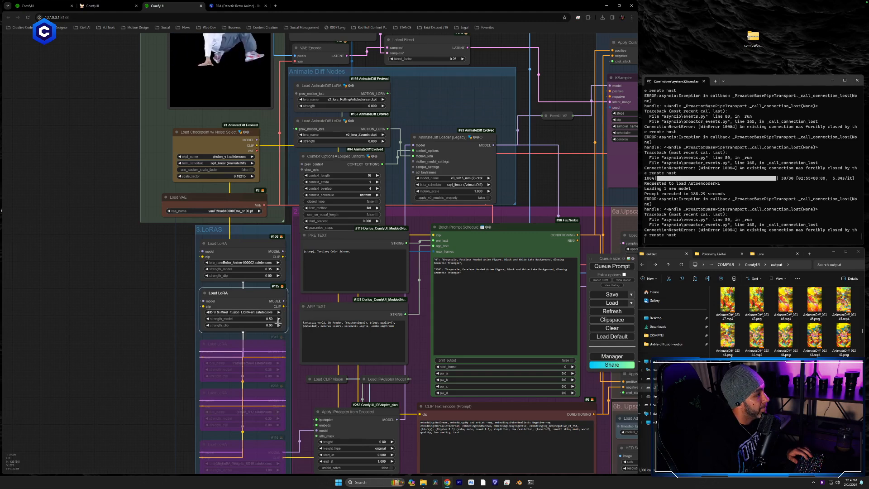
# Limit the Load Video node to 50 frames and make it skip the first 100 frames.
pyautogui.moveTo(178, 289); pyautogui.dragTo(180, 314)
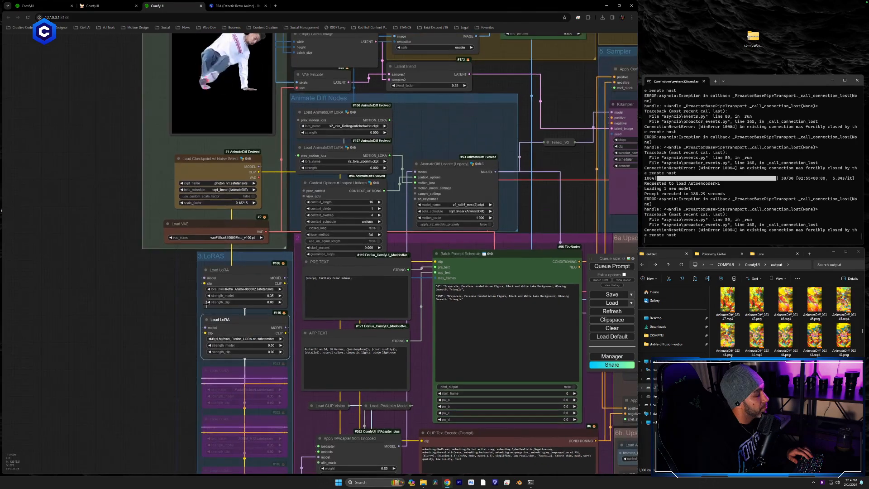
pyautogui.moveTo(115, 168); pyautogui.dragTo(146, 337)
pyautogui.moveTo(88, 230); pyautogui.dragTo(18, 236)
pyautogui.click(208, 107)
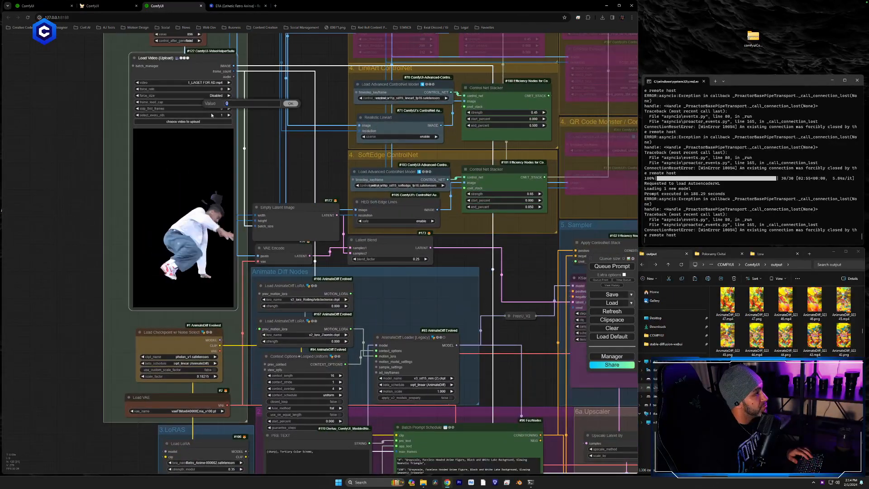
pyautogui.write('50')
pyautogui.press('Return')
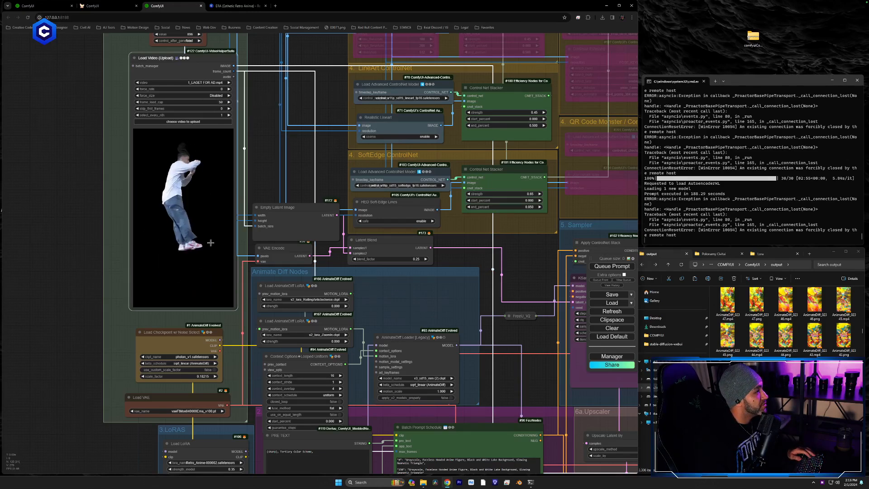
pyautogui.click(221, 108)
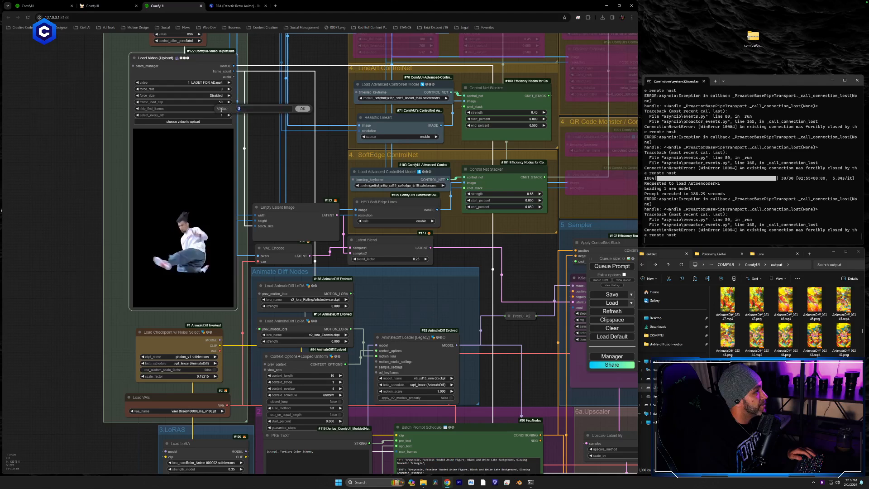
pyautogui.write('100')
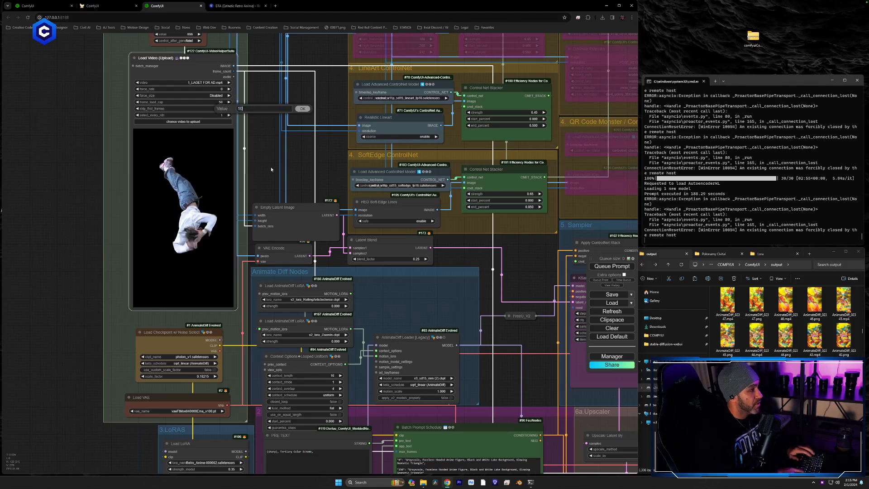
pyautogui.press('Return')
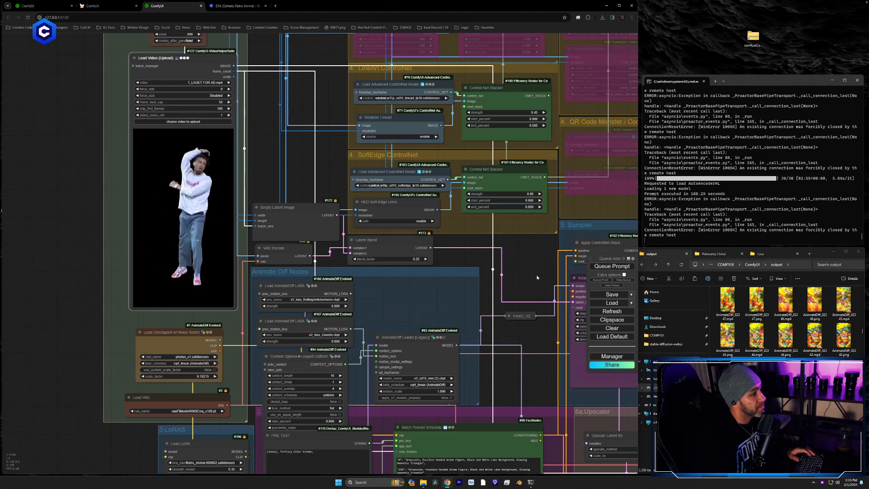
# Add the trigger word "yamer_pixel_fusion" at the start of the frame 0 prompt in the Batch Prompt Schedule node.
pyautogui.moveTo(524, 268); pyautogui.dragTo(474, 243)
pyautogui.scroll(-5, 474, 242)
pyautogui.scroll(5, 523, 293)
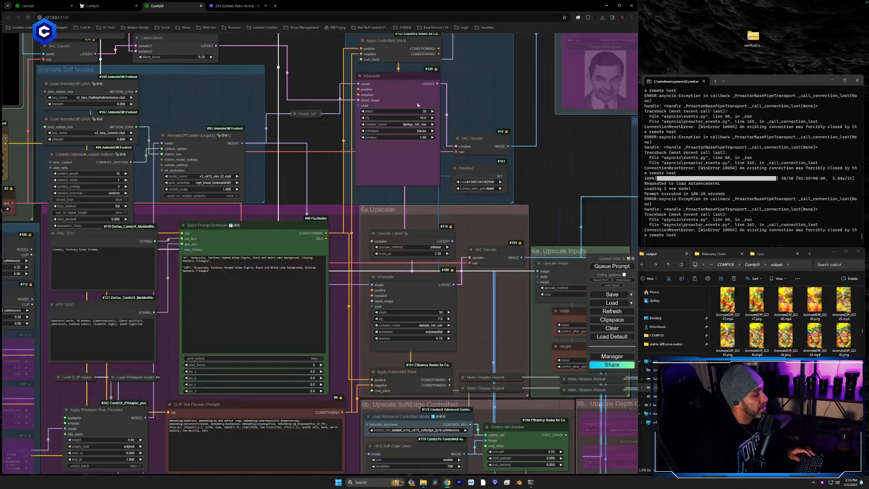
pyautogui.moveTo(418, 105); pyautogui.dragTo(408, 63)
pyautogui.doubleClick(407, 62)
pyautogui.moveTo(300, 403); pyautogui.dragTo(362, 363)
pyautogui.moveTo(369, 140); pyautogui.dragTo(401, 243)
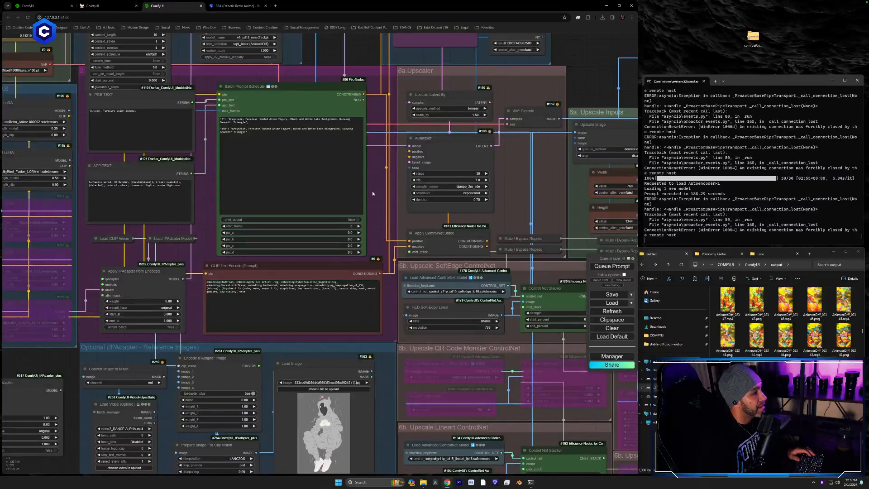
pyautogui.moveTo(373, 194); pyautogui.dragTo(381, 246)
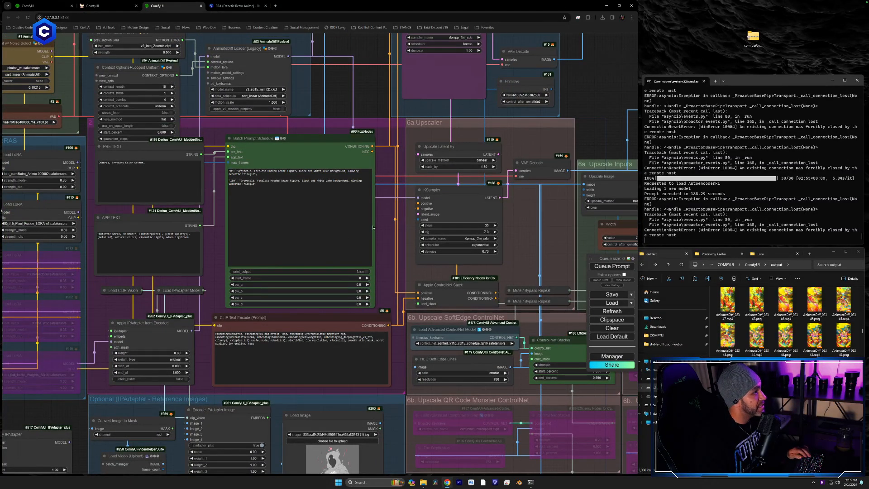
pyautogui.scroll(5, 390, 281)
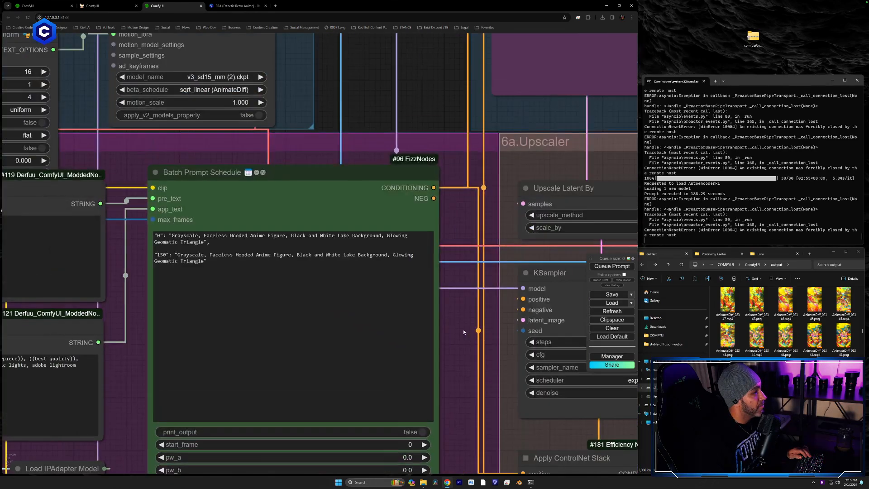
pyautogui.click(171, 236)
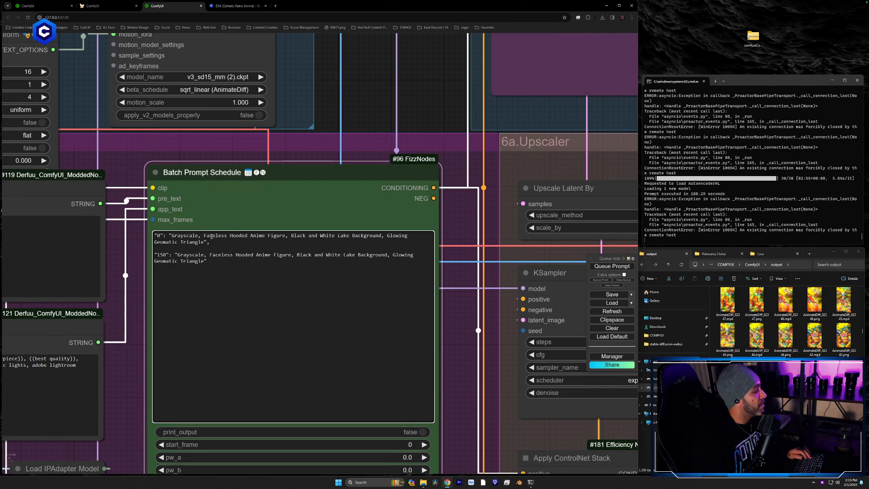
pyautogui.write('yamer_pixel_fusion')
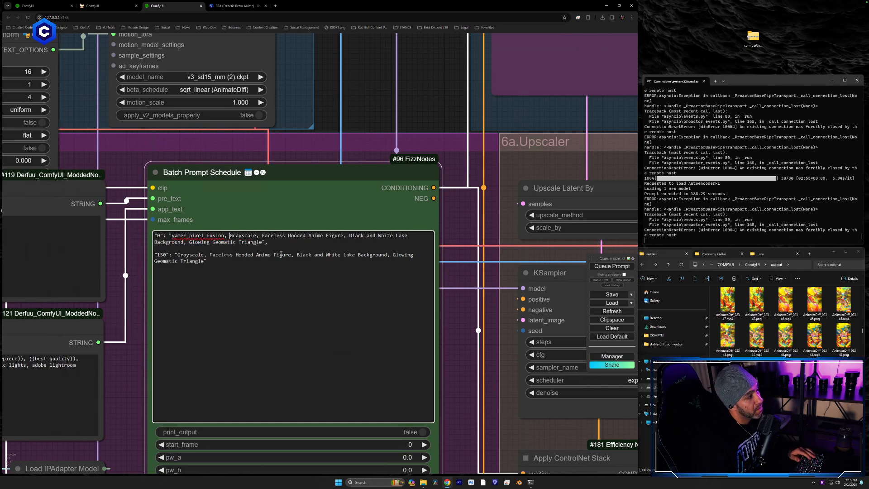
pyautogui.moveTo(241, 244); pyautogui.dragTo(230, 236)
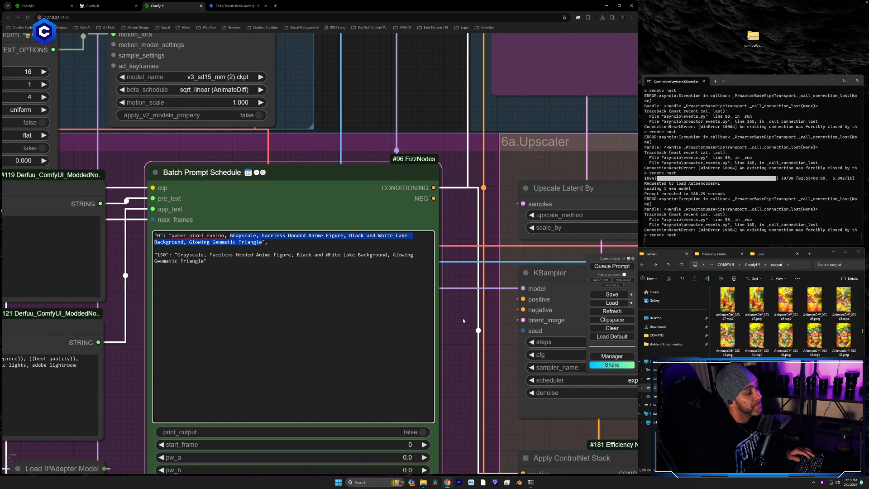
# Set the weight of the Apply IPAdapter from Encoded node to 0.
pyautogui.moveTo(459, 339); pyautogui.dragTo(420, 36)
pyautogui.tripleClick(425, 260)
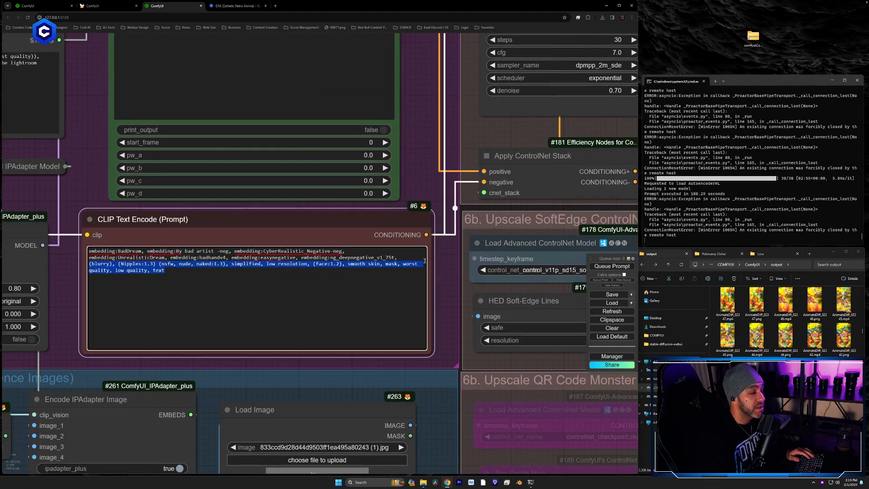
pyautogui.click(437, 438)
pyautogui.moveTo(437, 438); pyautogui.dragTo(434, 256)
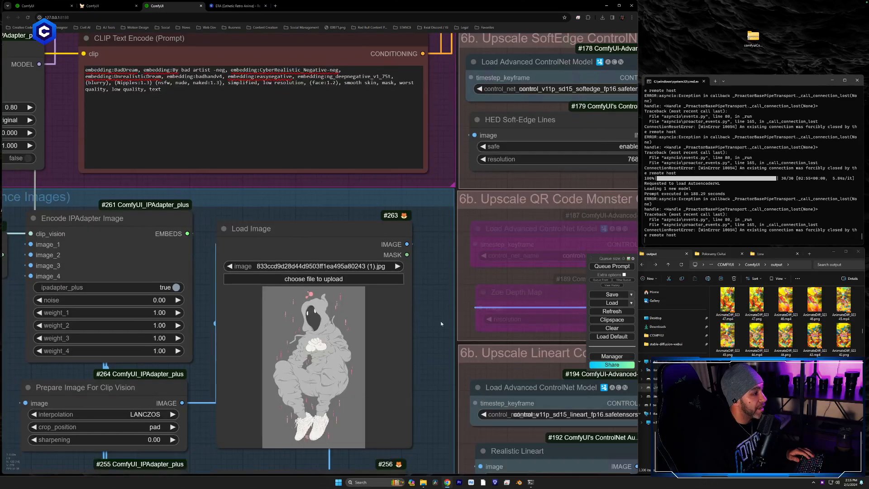
pyautogui.moveTo(220, 255); pyautogui.dragTo(402, 388)
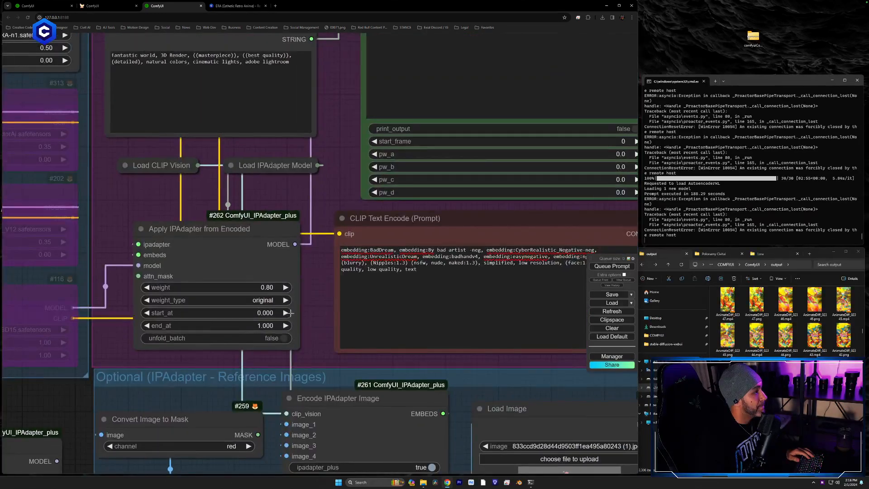
pyautogui.click(267, 288)
pyautogui.write('0')
pyautogui.press('Return')
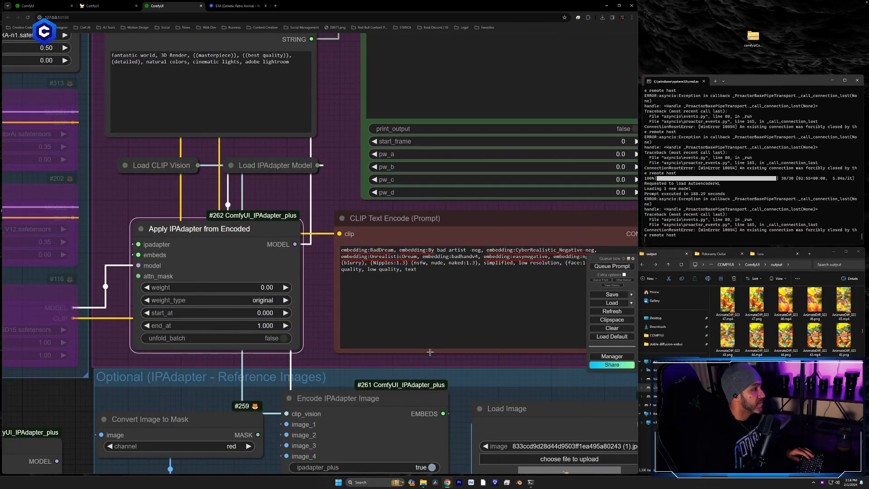
# Replace the hooded anime figure descriptions in the frame 0 and 150 prompts with "pixel art, (Broly the legendary super saiyan) with green hair, 32 bit style…".
pyautogui.moveTo(319, 144); pyautogui.dragTo(387, 276)
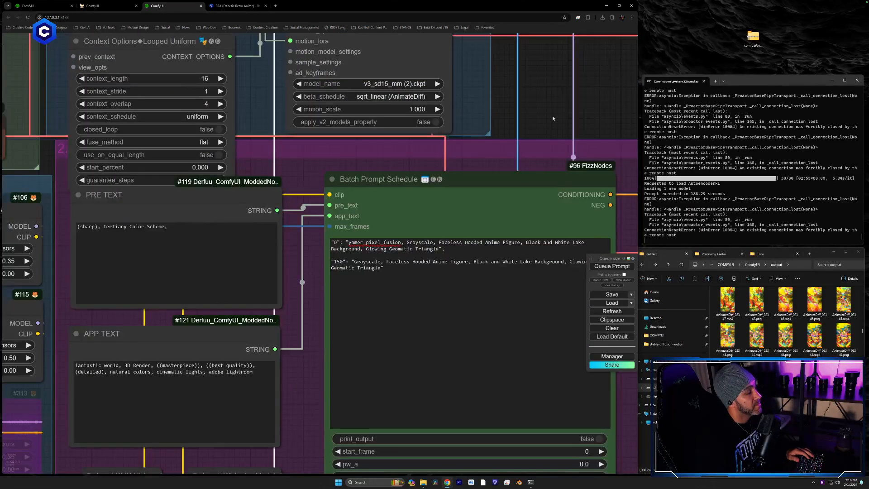
pyautogui.moveTo(552, 118); pyautogui.dragTo(425, 176)
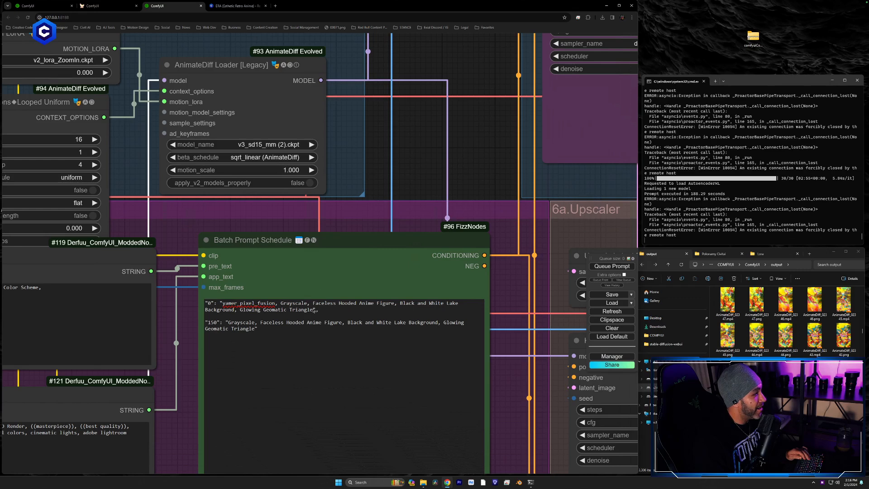
pyautogui.moveTo(314, 311); pyautogui.dragTo(277, 305)
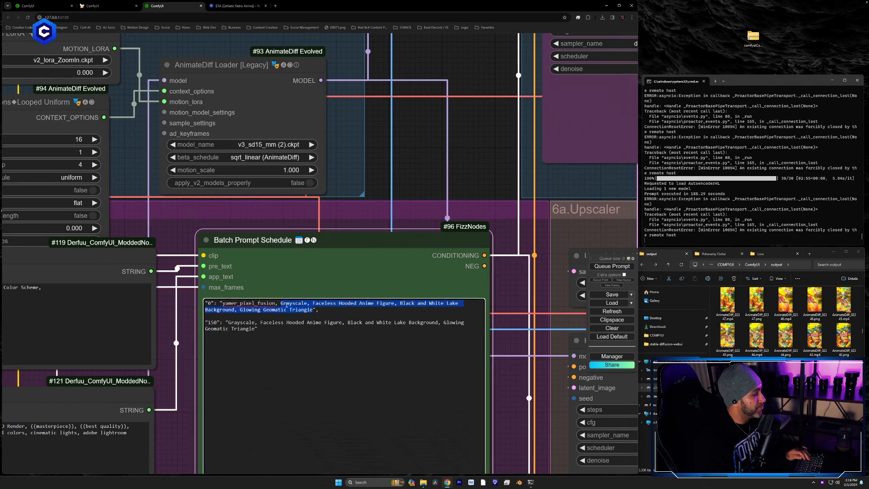
pyautogui.write('pixel art, (Broly the legendary super saiyan) with green hair, 32 bit style, realistic photo, (raw photo of Broly cosplay), legendary super saiyan, broly from dragon ball super Broly, (Broly super saiyan transformation), Broly in rage mode, (Goku ultra instinct, Vegeta ultra ego), ((green hair, upper body)), ultra instinct, dbz style, jjba style, death note style, ultra detailed artistic abstract photography of super sayan god, asymmetrical, gooey liquid hair, color exploding, highly refractive skin, Digital painting, colorful, volumetric lighting, 8k, by Cyril Rolando, by artgerm, Trending on Artstation, 16k resolution, High definition, detailed, realistic, 8k uhd, high quality, dragon ball super style, cosmic body, vaporwave style, (super saiyan aura around body), Toei animation style, Studio Ghibli style, hyper realistic')
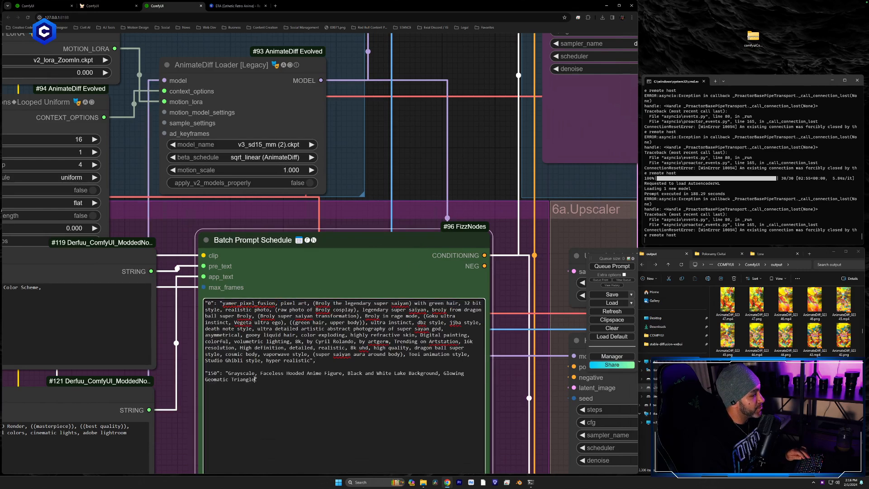
pyautogui.moveTo(255, 380); pyautogui.dragTo(252, 373)
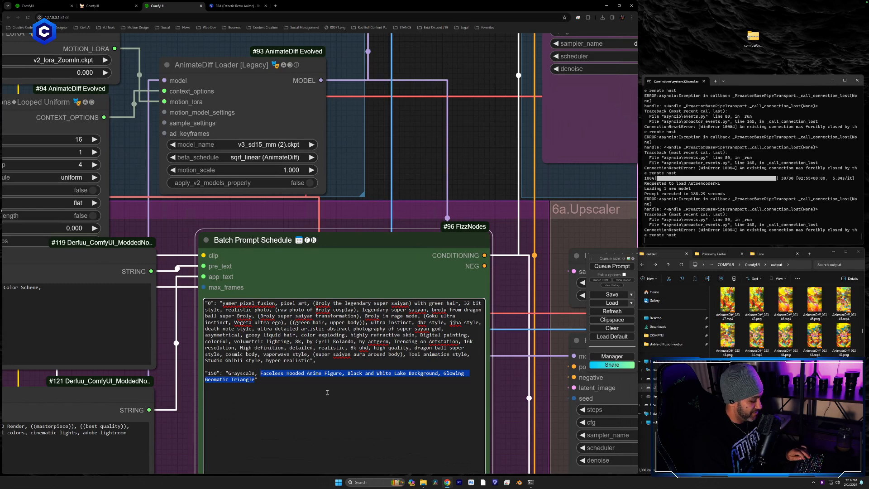
pyautogui.write('pixel art, (Broly the legendary super saiyan) with green hair, 32 bit style, realistic photo, (raw photo of Broly cosplay), legendary super saiyan, broly from dragon ball super Broly, (Broly super saiyan transformation), Broly in rage mode, (Goku ultra instinct, Vegeta ultra ego), ((green hair, upper body)), ultra instinct, dbz style, jjba style, death note style, ultra detailed artistic abstract photography of super sayan god, asymmetrical, gooey liquid hair, color exploding, highly refractive skin, Digital painting, colorful, volumetric lighting, 8k, by Cyril Rolando, by artgerm, Trending on Artstation, 16k resolution, High definition, detailed, realistic, 8k uhd, high quality, dragon ball super style, cosmic body, vaporwave style, (super saiyan aura around body), Toei animation style, Studio Ghibli style, hyper realistic')
# Replace "Grayscale" at the start of the frame 150 prompt with the trigger word "yamer_pixel_fusion".
pyautogui.scroll(-5, 429, 169)
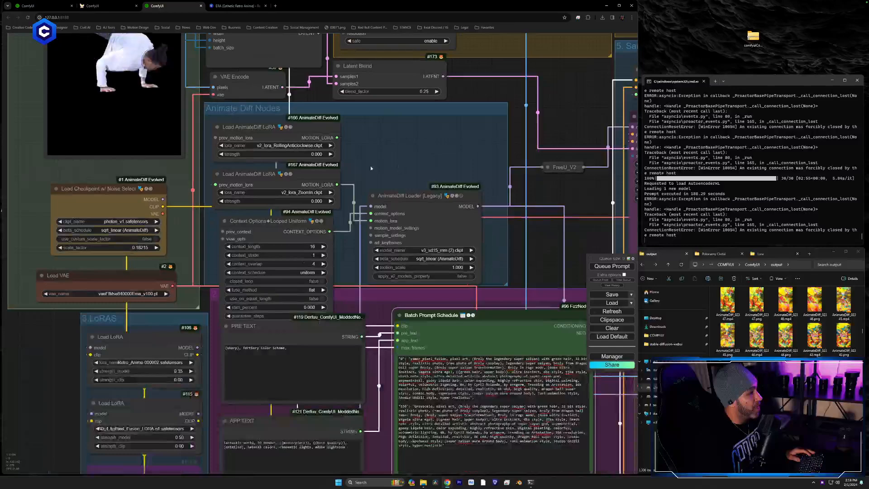
pyautogui.moveTo(370, 167); pyautogui.dragTo(260, 246)
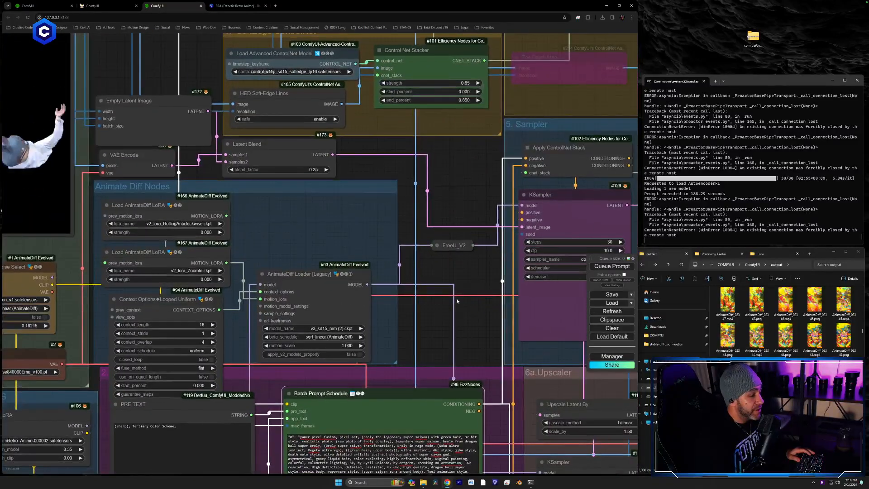
pyautogui.moveTo(482, 338); pyautogui.dragTo(364, 324)
pyautogui.moveTo(234, 362); pyautogui.dragTo(534, 254)
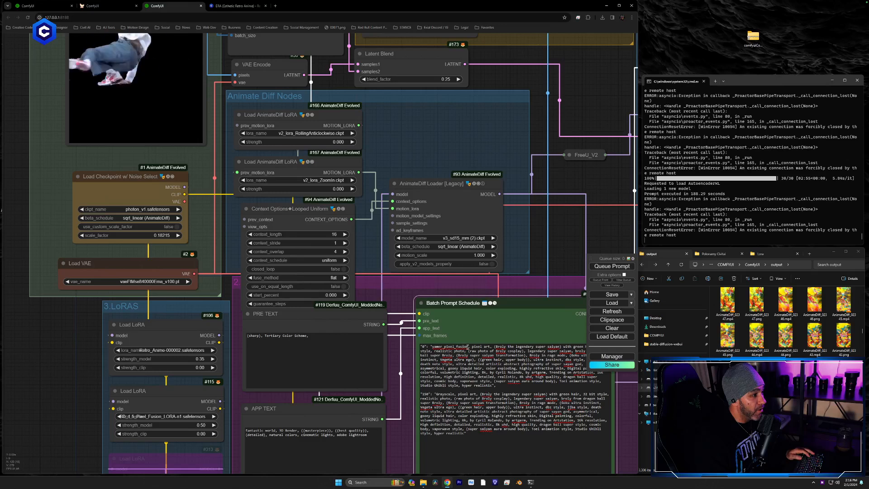
pyautogui.moveTo(469, 347); pyautogui.dragTo(439, 349)
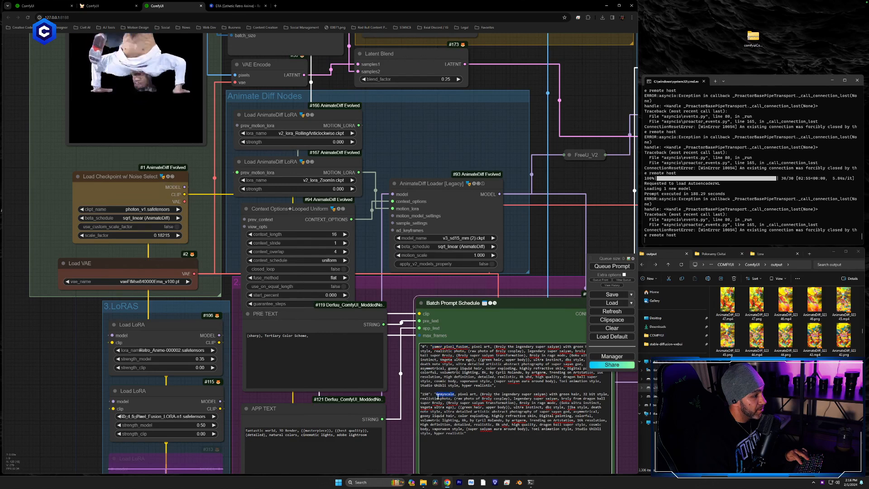
pyautogui.write('yamer_pixel_fusion')
pyautogui.moveTo(556, 254); pyautogui.dragTo(553, 258)
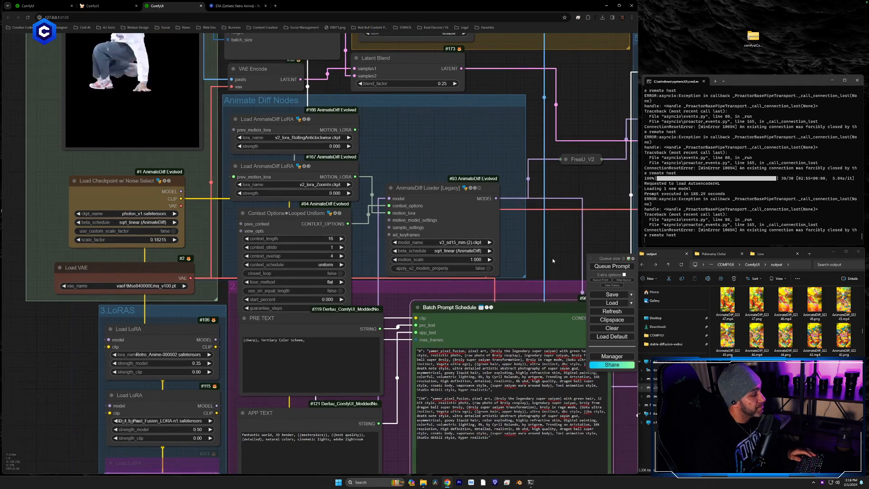
# Bypass the upscaler, upscale inputs and upscale output nodes through the Bypass / Enable Upscale group, and queue the prompt.
pyautogui.moveTo(358, 251); pyautogui.dragTo(462, 244)
pyautogui.scroll(-10, 431, 243)
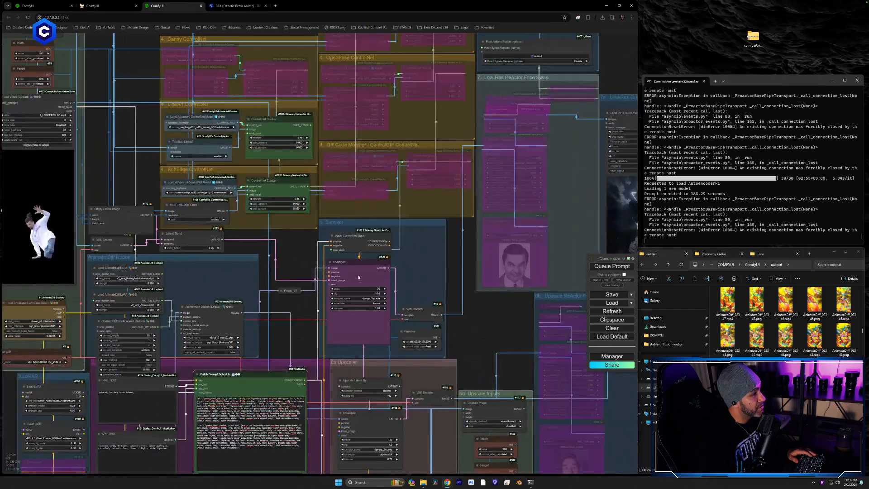
pyautogui.moveTo(359, 278); pyautogui.dragTo(97, 114)
pyautogui.moveTo(404, 298); pyautogui.dragTo(366, 238)
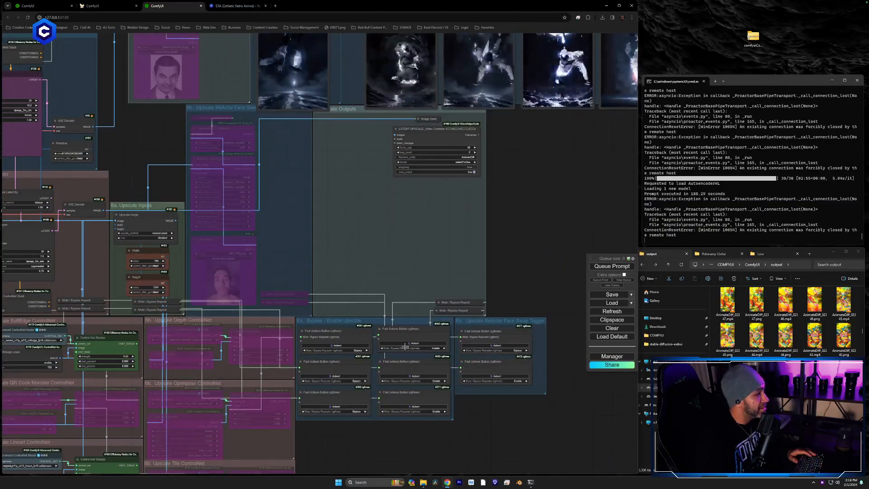
pyautogui.click(336, 346)
pyautogui.click(336, 406)
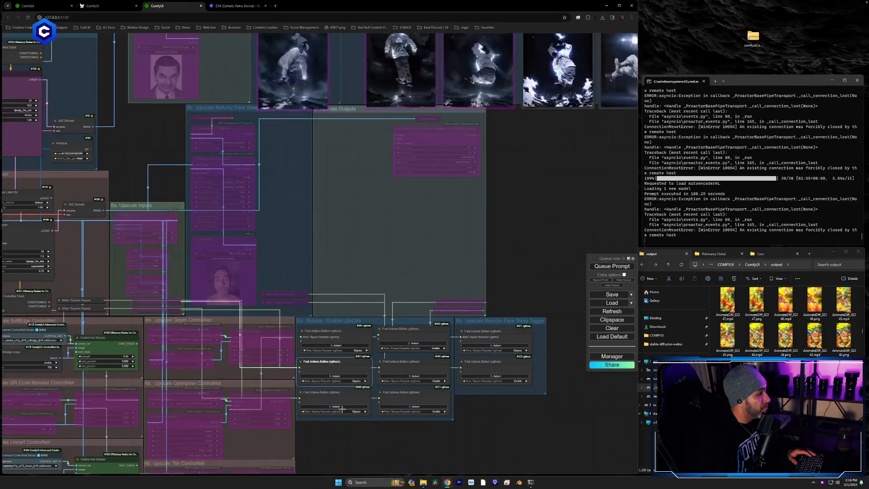
pyautogui.moveTo(339, 219); pyautogui.dragTo(399, 412)
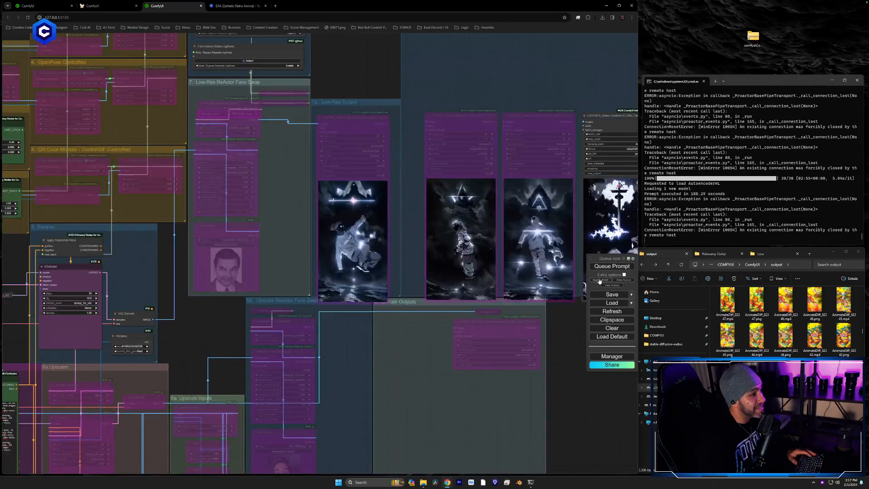
pyautogui.click(611, 268)
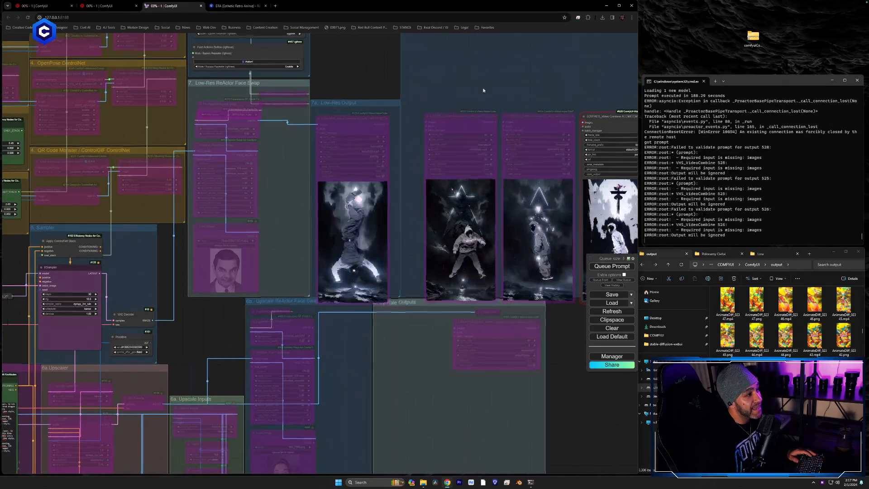
# Move the first three Video Combine nodes in the Preview / Test Gallery group up to form a neater row.
pyautogui.moveTo(483, 89); pyautogui.dragTo(462, 104)
pyautogui.moveTo(425, 130); pyautogui.dragTo(409, 115)
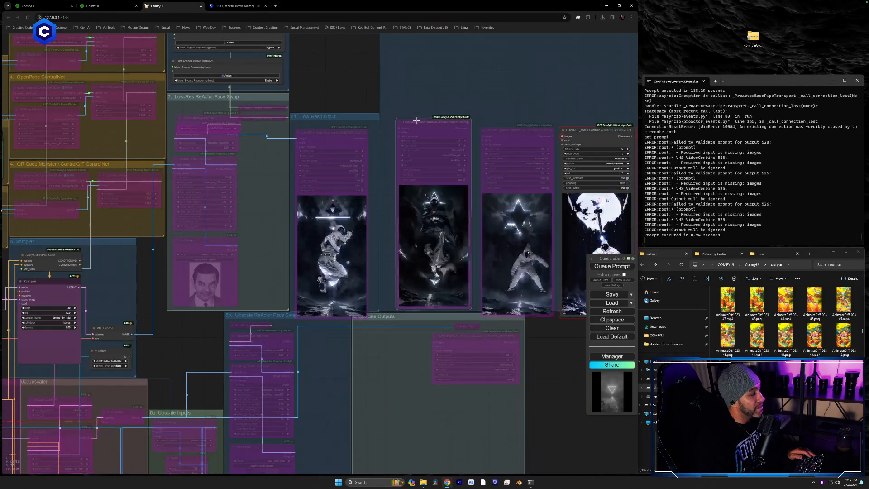
pyautogui.moveTo(497, 137); pyautogui.dragTo(497, 122)
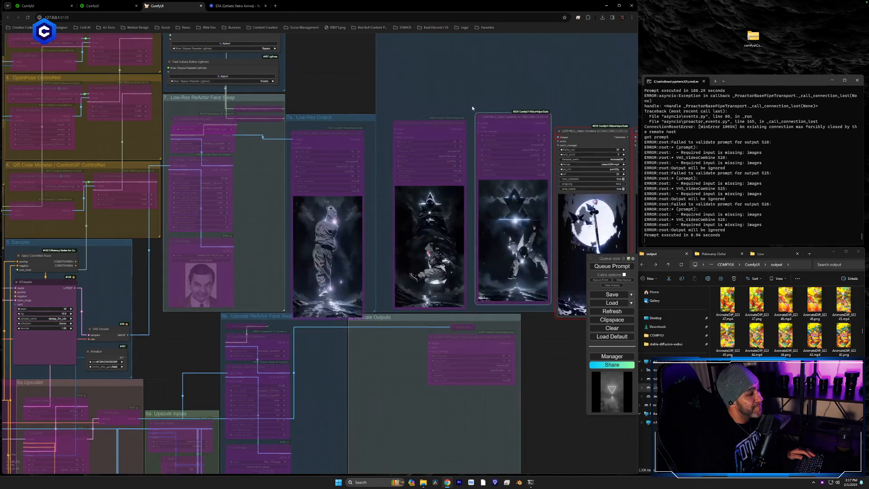
pyautogui.moveTo(586, 106); pyautogui.dragTo(441, 119)
pyautogui.doubleClick(453, 140)
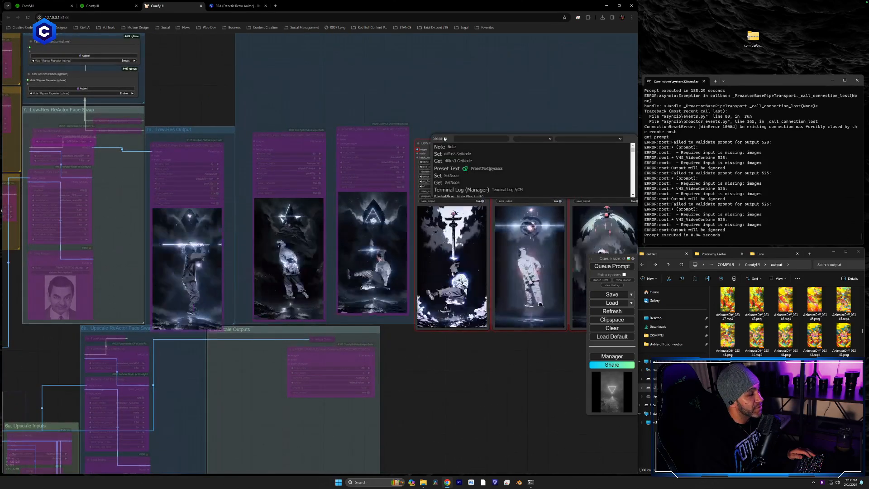
pyautogui.moveTo(444, 144); pyautogui.dragTo(441, 132)
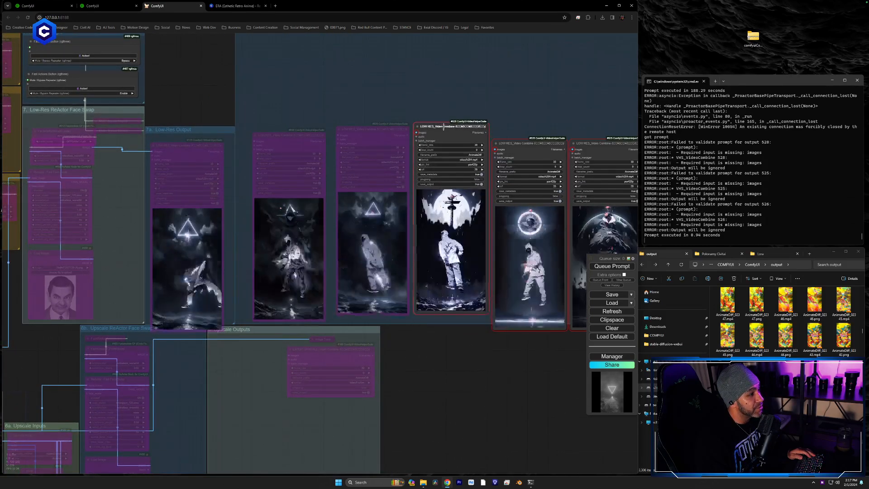
# Place a copy of the Low-Res Output Video Combine node in the gallery's empty upper area and line up the remaining preview nodes.
pyautogui.moveTo(257, 122); pyautogui.dragTo(106, 227)
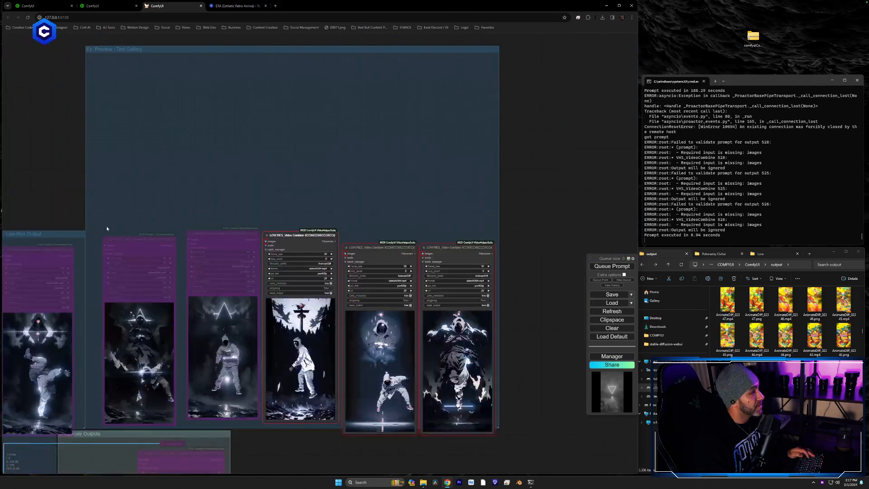
pyautogui.keyDown('alt'); pyautogui.moveTo(49, 248); pyautogui.dragTo(378, 57); pyautogui.keyUp('alt')
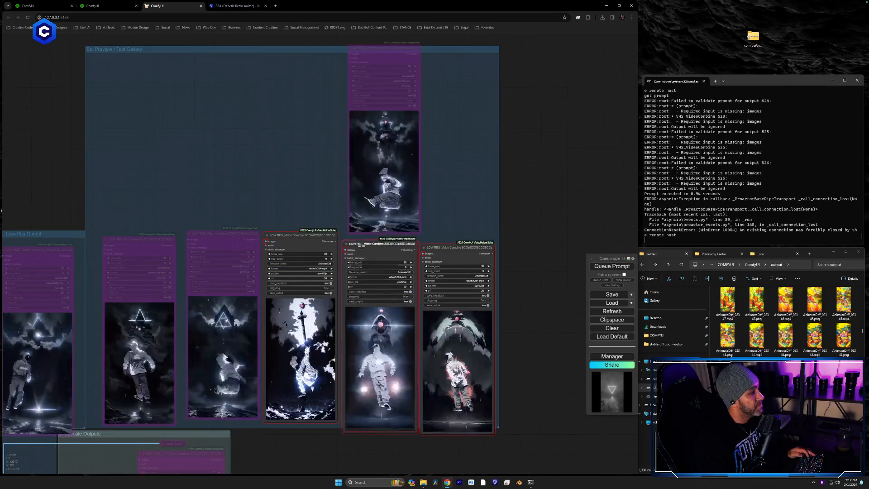
pyautogui.moveTo(461, 257); pyautogui.dragTo(464, 245)
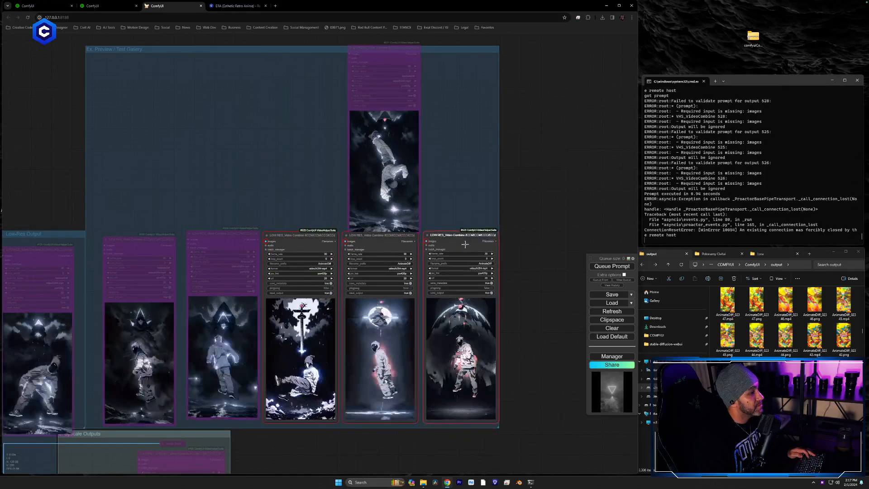
pyautogui.moveTo(226, 240); pyautogui.dragTo(225, 244)
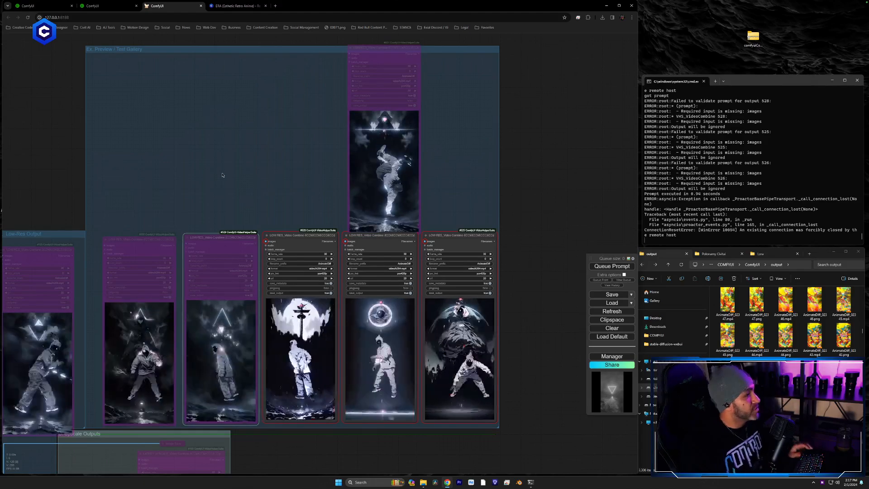
# Remove the bypass from the Video Combine node in the 7a. Low-Res Output group and queue the prompt.
pyautogui.moveTo(311, 169); pyautogui.dragTo(577, 110)
pyautogui.scroll(5, 381, 181)
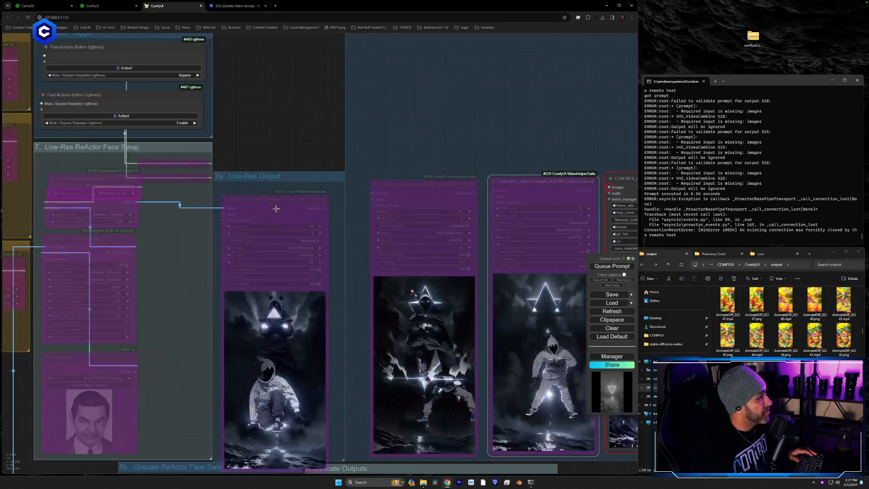
pyautogui.moveTo(183, 233); pyautogui.dragTo(228, 205)
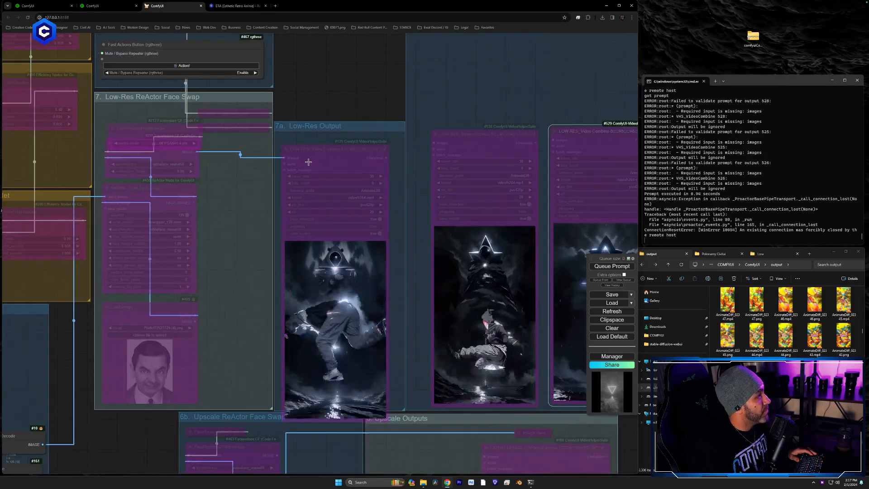
pyautogui.rightClick(316, 142)
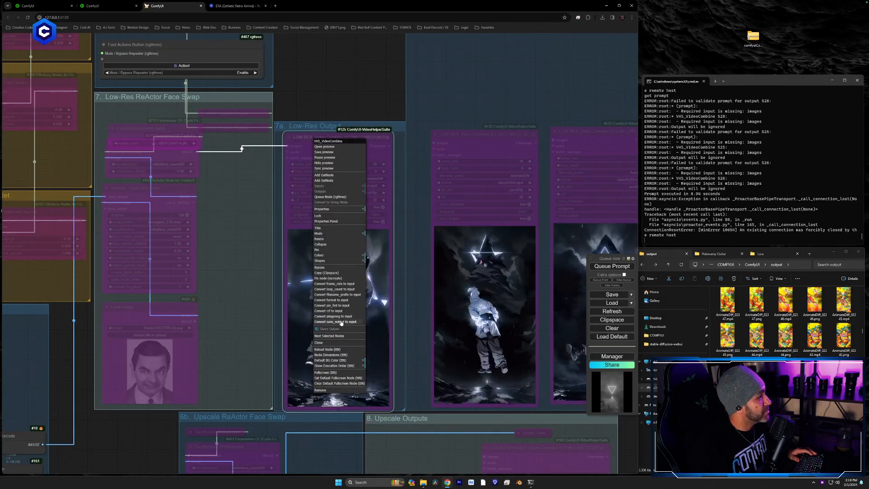
pyautogui.click(322, 267)
pyautogui.moveTo(249, 219); pyautogui.dragTo(313, 150)
pyautogui.click(614, 267)
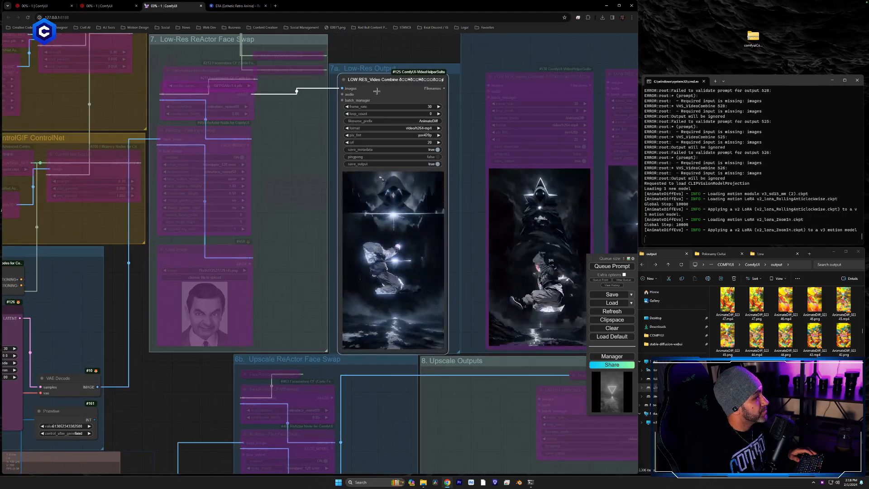
# Shrink the active LOW RES Video Combine node and position it inside the Low-Res Output group.
pyautogui.moveTo(380, 94); pyautogui.dragTo(376, 91)
pyautogui.moveTo(438, 341); pyautogui.dragTo(433, 333)
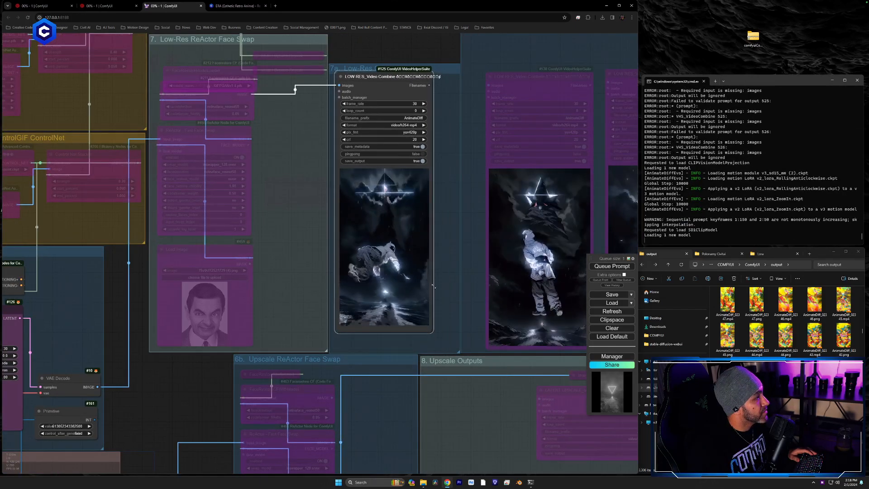
pyautogui.moveTo(384, 84); pyautogui.dragTo(393, 93)
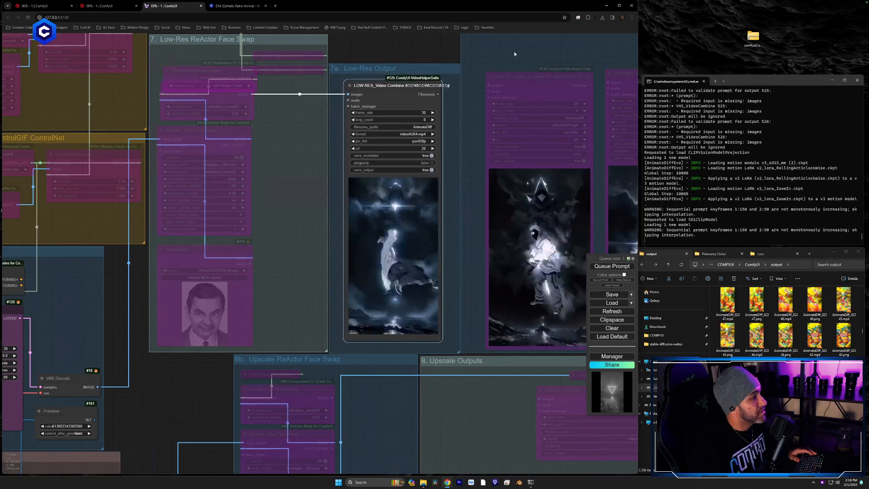
# Review the figure and triangle reference images loaded in the Optional (IPAdapter - Reference Images) group.
pyautogui.scroll(3, 478, 215)
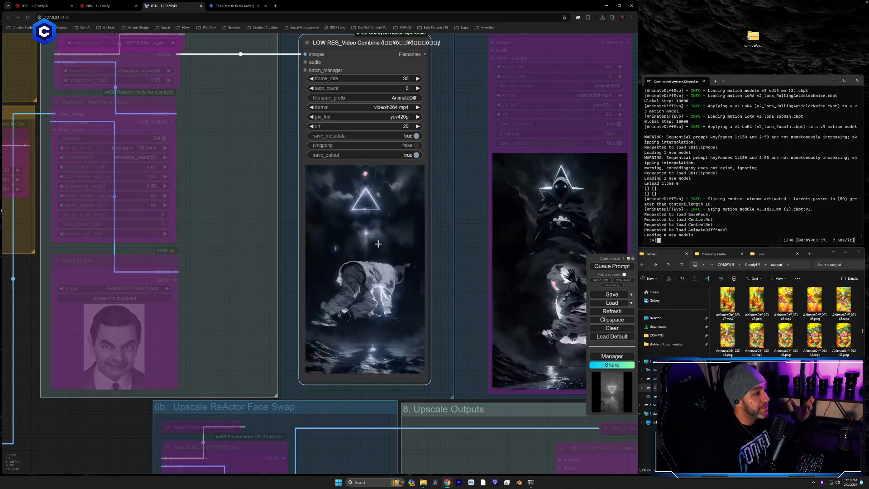
pyautogui.moveTo(355, 451); pyautogui.dragTo(554, 109)
pyautogui.scroll(-5, 455, 222)
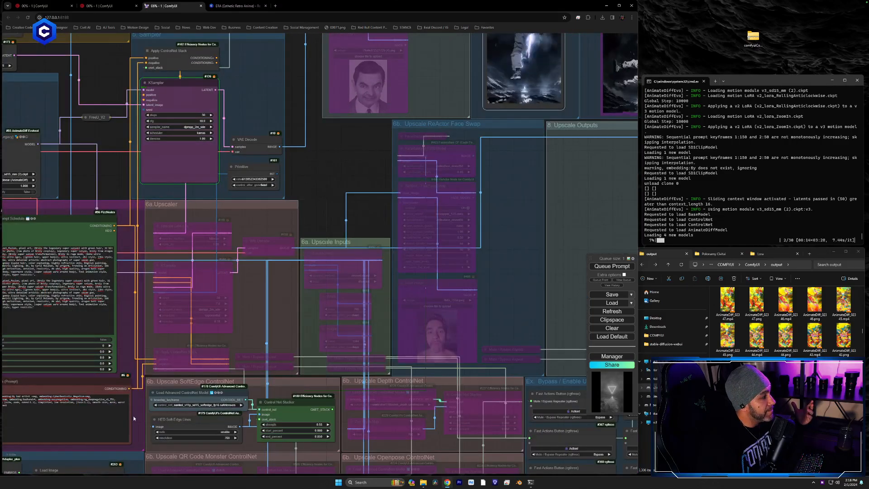
pyautogui.moveTo(154, 401); pyautogui.dragTo(423, 43)
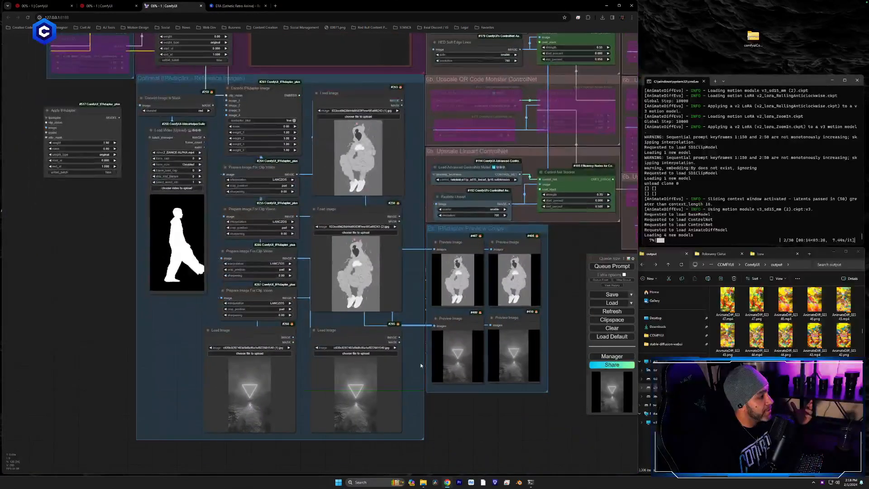
pyautogui.scroll(2, 420, 362)
pyautogui.scroll(2, 458, 304)
pyautogui.scroll(-1, 458, 305)
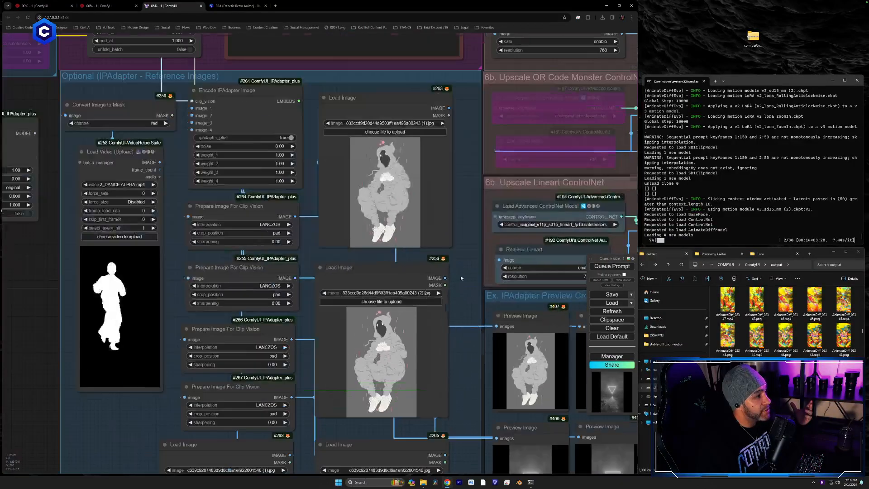
pyautogui.scroll(3, 463, 265)
pyautogui.moveTo(463, 265); pyautogui.dragTo(479, 281)
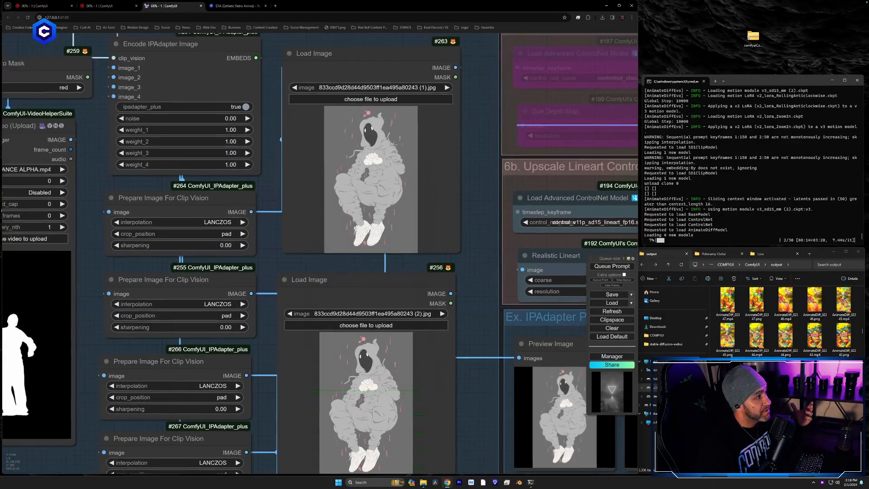
pyautogui.moveTo(472, 439); pyautogui.dragTo(476, 74)
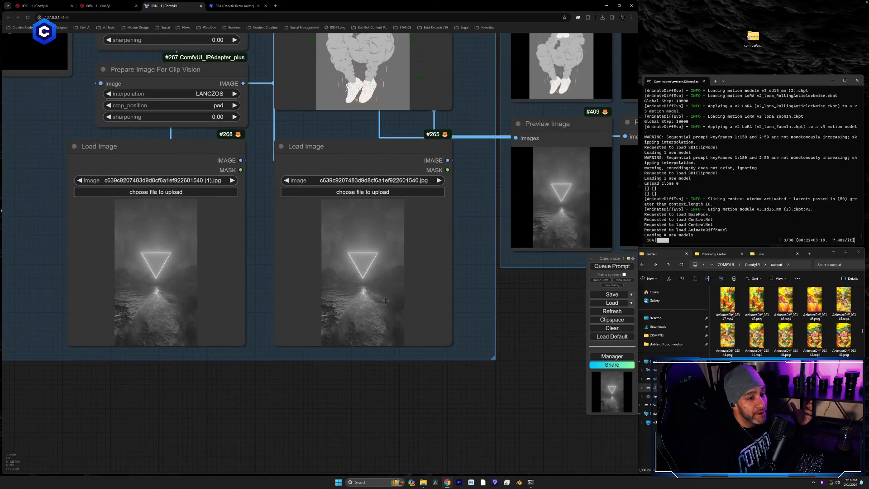
pyautogui.moveTo(68, 93); pyautogui.dragTo(242, 416)
# Review the source dance clip and frame settings in the Load Video node.
pyautogui.scroll(-4, 226, 301)
pyautogui.moveTo(258, 154); pyautogui.dragTo(344, 473)
pyautogui.moveTo(104, 117); pyautogui.dragTo(152, 416)
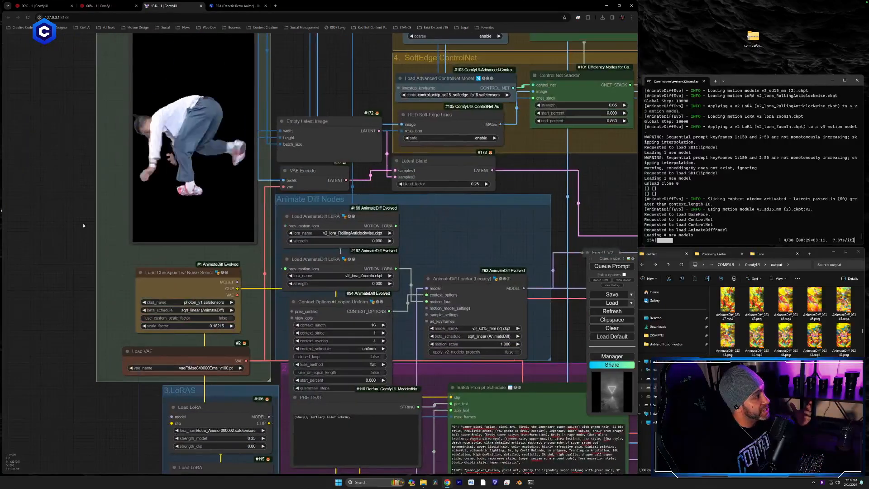
pyautogui.moveTo(83, 225); pyautogui.dragTo(127, 352)
pyautogui.scroll(2, 110, 237)
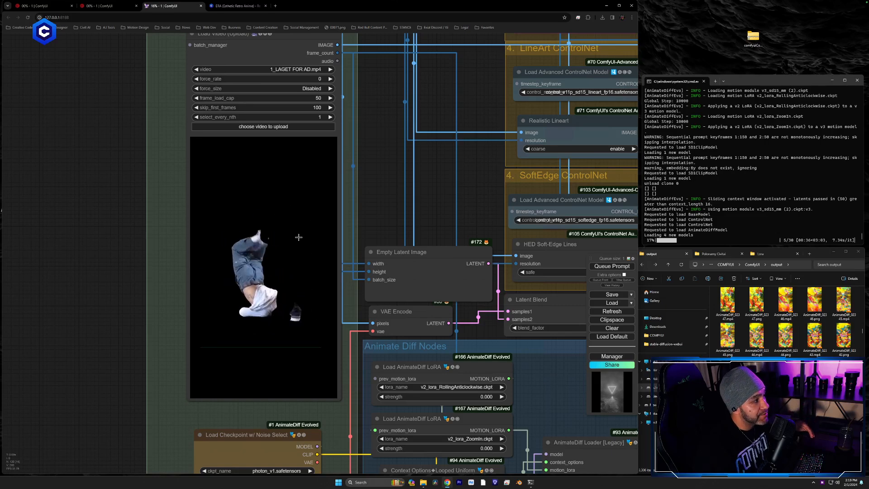
# Return to the LOW RES Video Combine node and examine its rendered animation preview up close.
pyautogui.moveTo(558, 377); pyautogui.dragTo(6, 301)
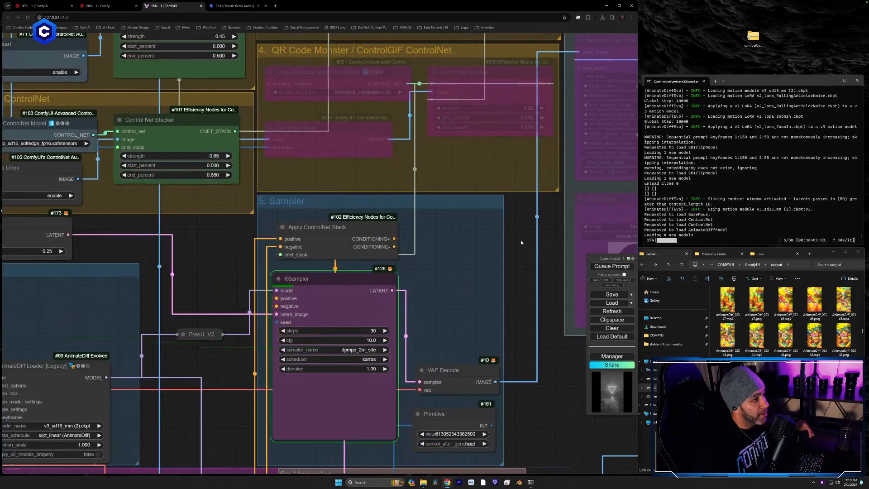
pyautogui.moveTo(520, 241); pyautogui.dragTo(155, 275)
pyautogui.moveTo(434, 264); pyautogui.dragTo(304, 286)
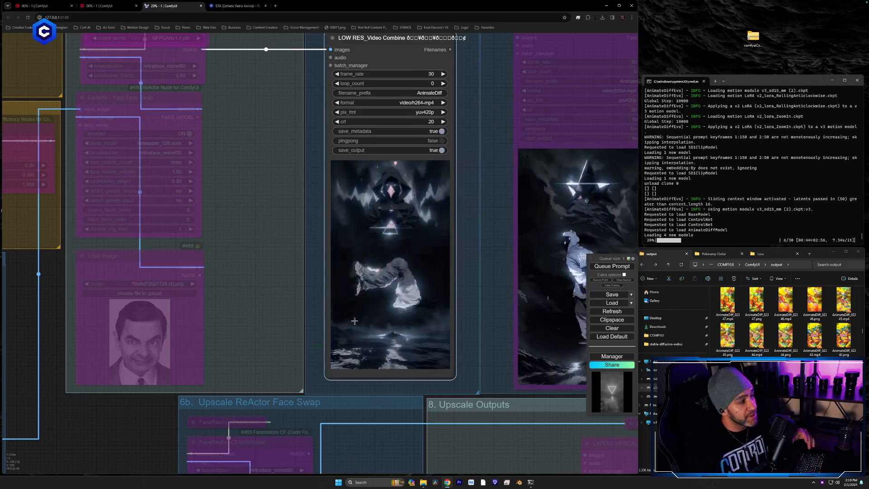
pyautogui.scroll(2, 395, 297)
pyautogui.scroll(1, 396, 297)
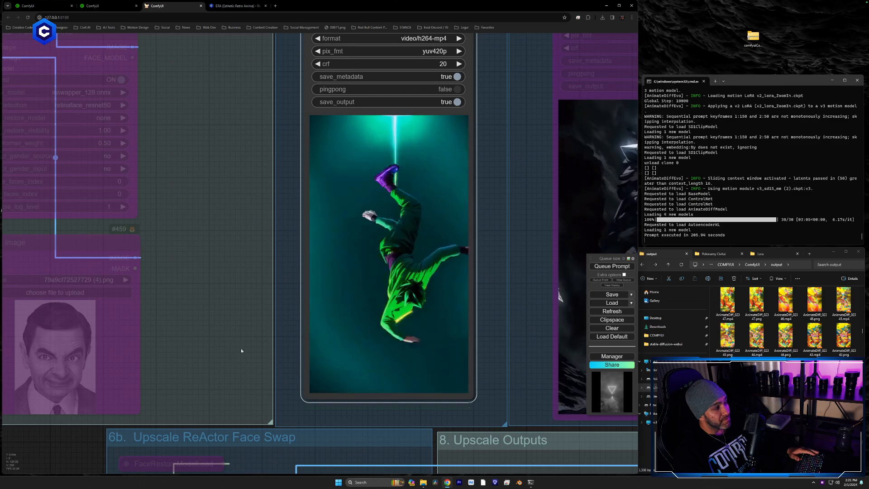
pyautogui.scroll(3, 286, 324)
pyautogui.scroll(-5, 297, 330)
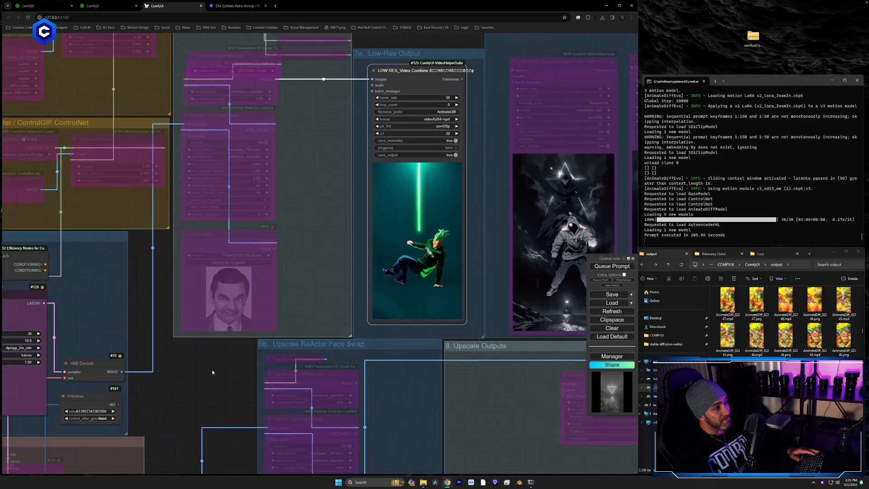
# Review the frame 0 and 150 prompts in the Batch Prompt Schedule node and the model settings around it.
pyautogui.moveTo(212, 370); pyautogui.dragTo(579, 255)
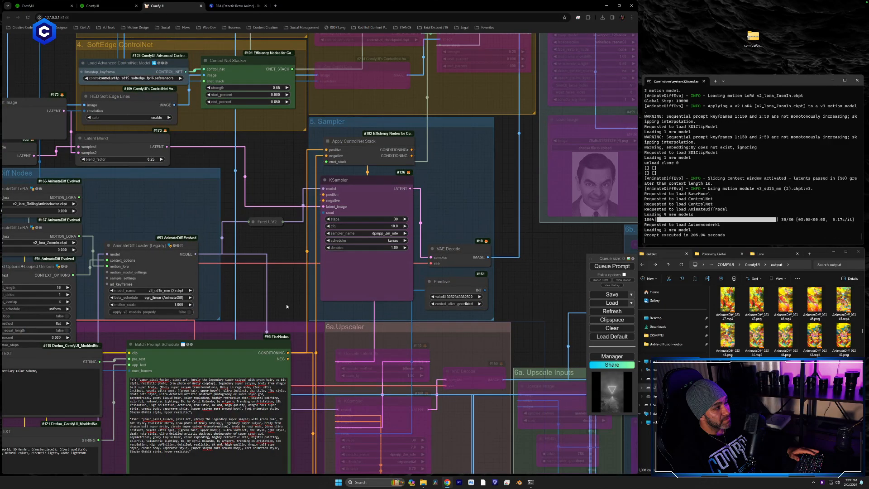
pyautogui.scroll(4, 286, 303)
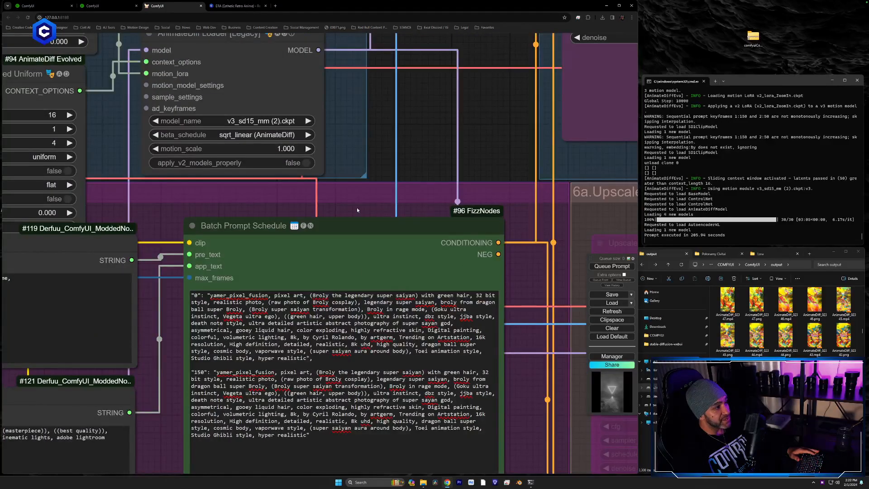
pyautogui.moveTo(354, 210); pyautogui.dragTo(372, 218)
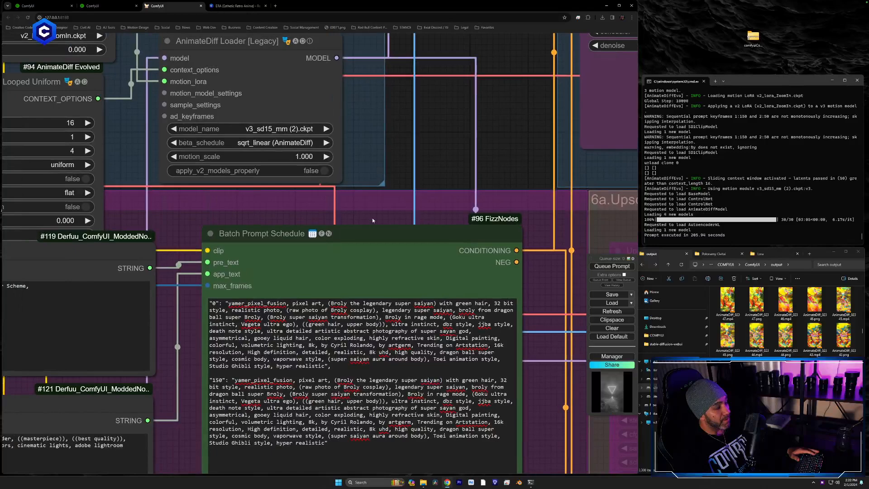
pyautogui.scroll(-5, 399, 222)
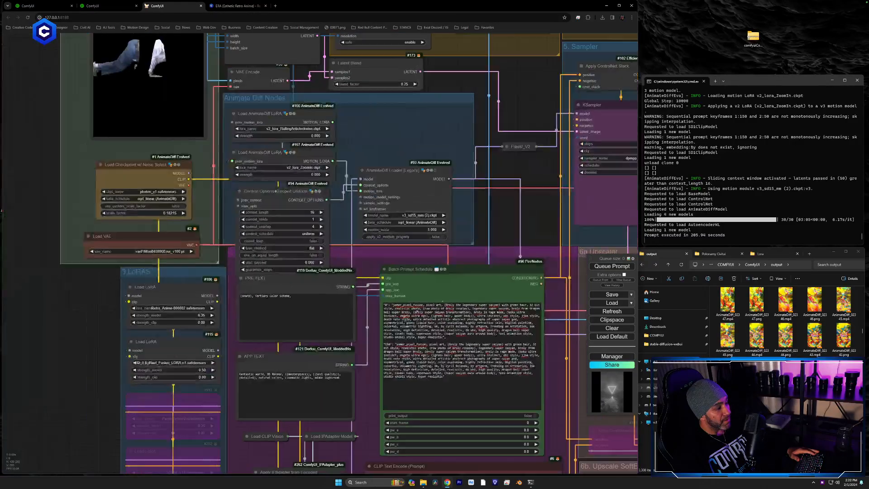
# Go to the Optional (IPAdapter - Reference Images) group and bring up the Polonamy Civitai folder in the file explorer.
pyautogui.moveTo(371, 373); pyautogui.dragTo(386, 393)
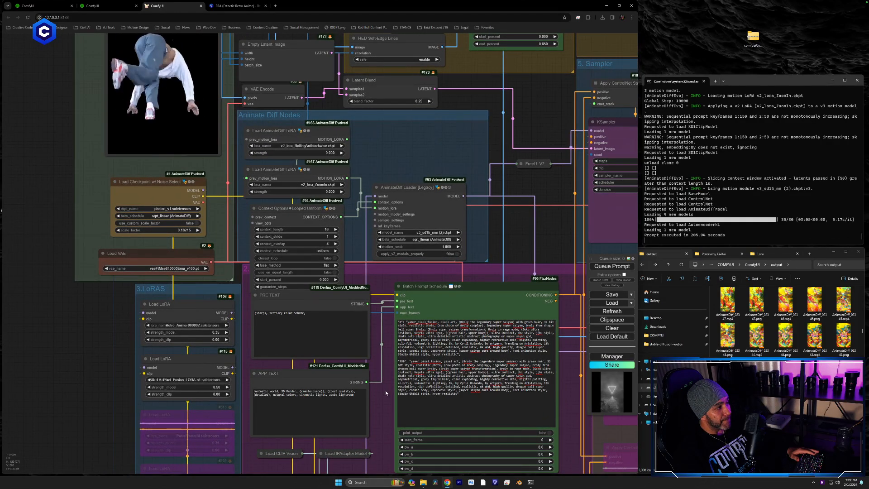
pyautogui.moveTo(385, 393); pyautogui.dragTo(258, 107)
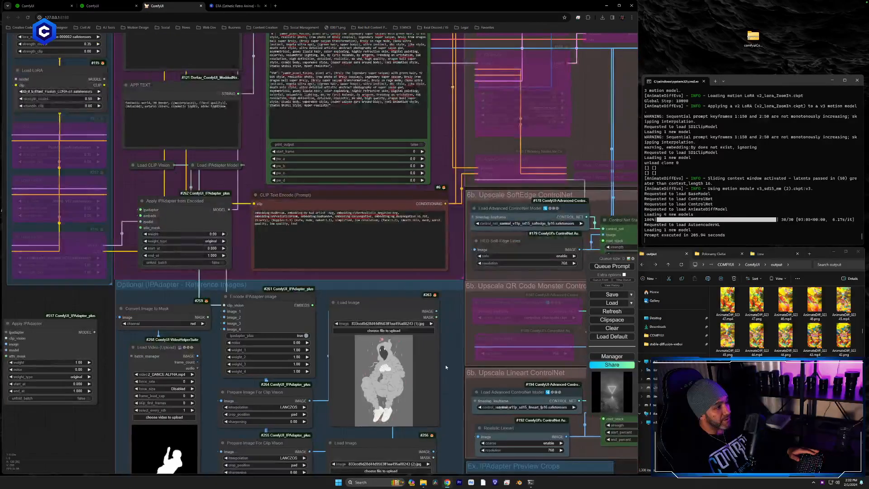
pyautogui.moveTo(446, 366); pyautogui.dragTo(362, 148)
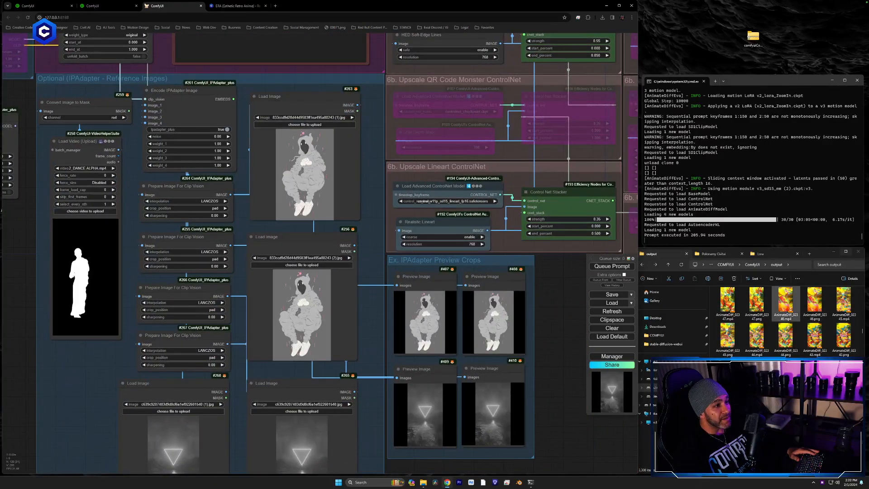
pyautogui.click(715, 254)
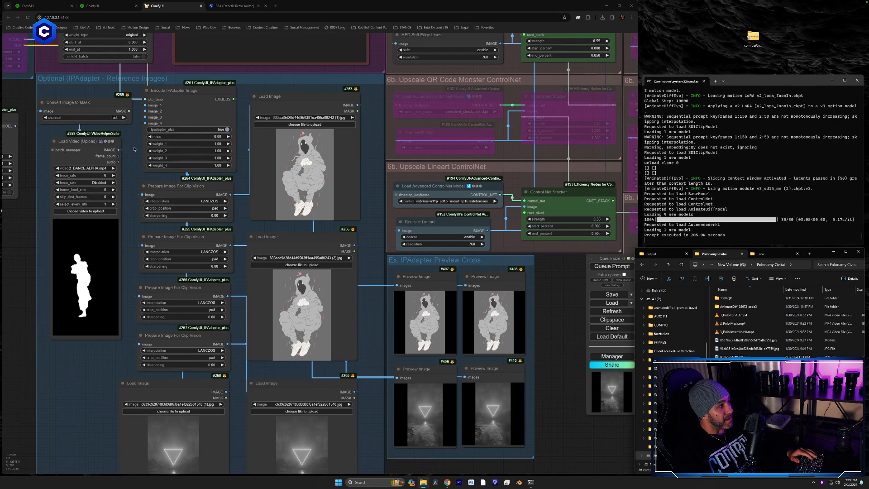
# Review the available models in the Load Checkpoint w/ Noise Select node's checkpoint list, keeping photon_v1.safetensors.
pyautogui.moveTo(134, 149); pyautogui.dragTo(360, 426)
pyautogui.moveTo(147, 244); pyautogui.dragTo(221, 381)
pyautogui.scroll(2, 219, 175)
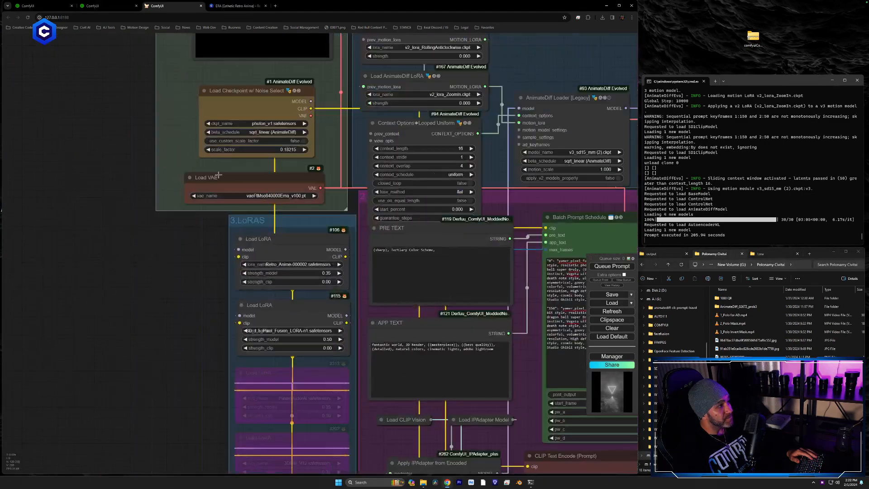
pyautogui.click(258, 115)
pyautogui.click(261, 123)
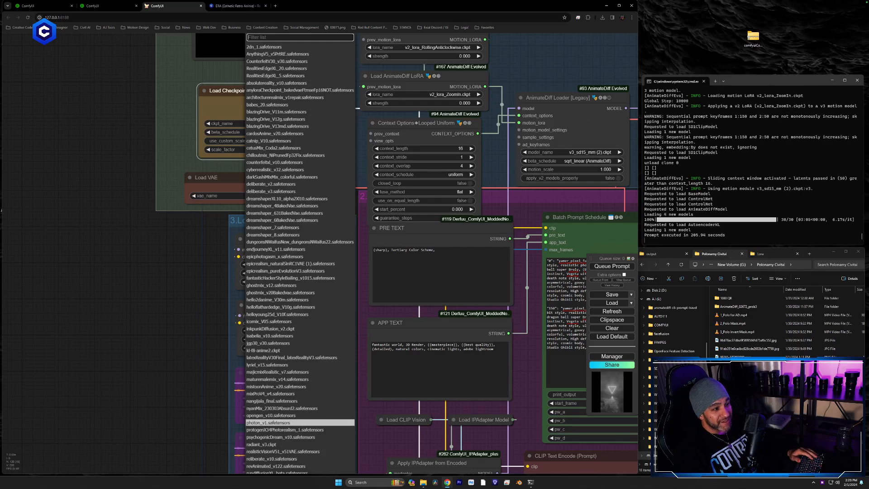
pyautogui.click(765, 448)
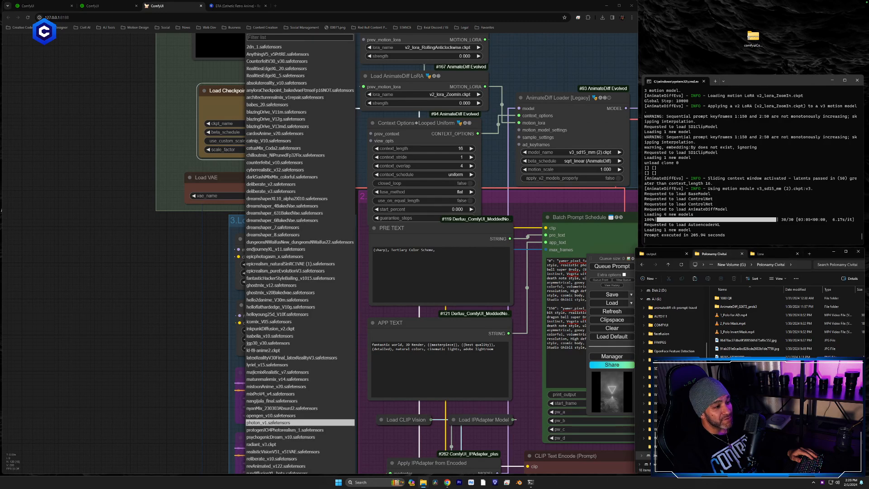
pyautogui.click(173, 319)
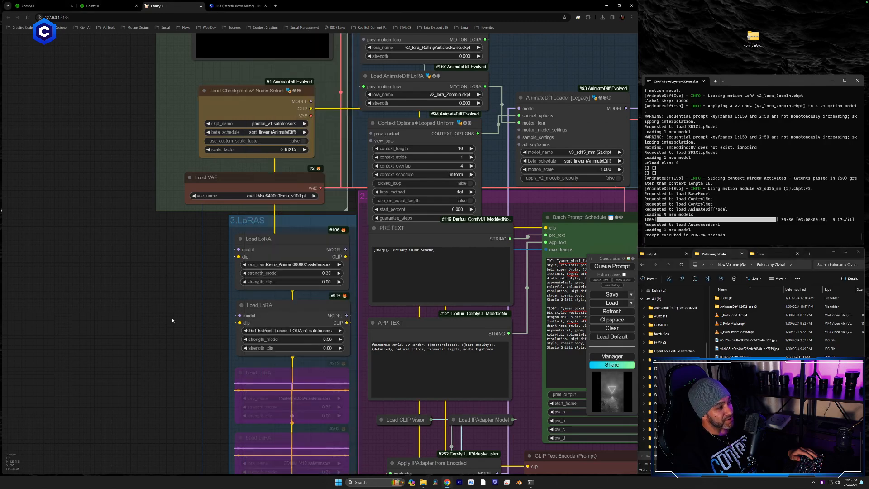
pyautogui.moveTo(182, 337); pyautogui.dragTo(4, 23)
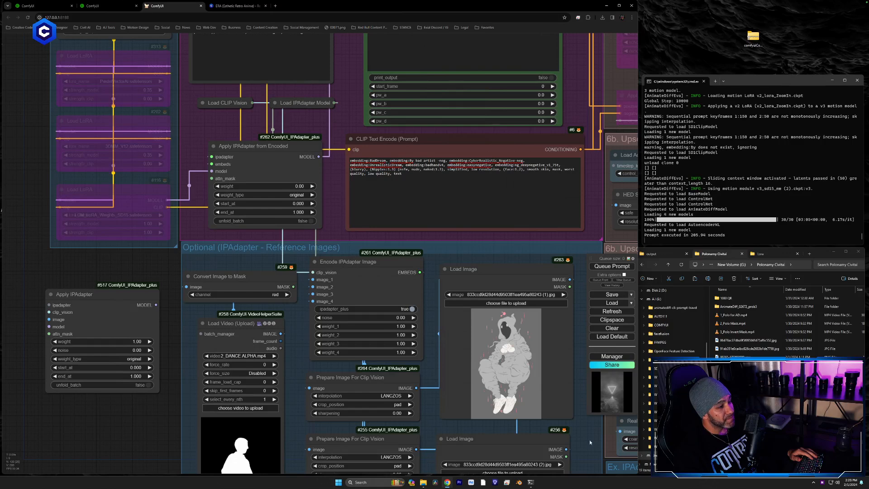
pyautogui.moveTo(589, 439); pyautogui.dragTo(490, 158)
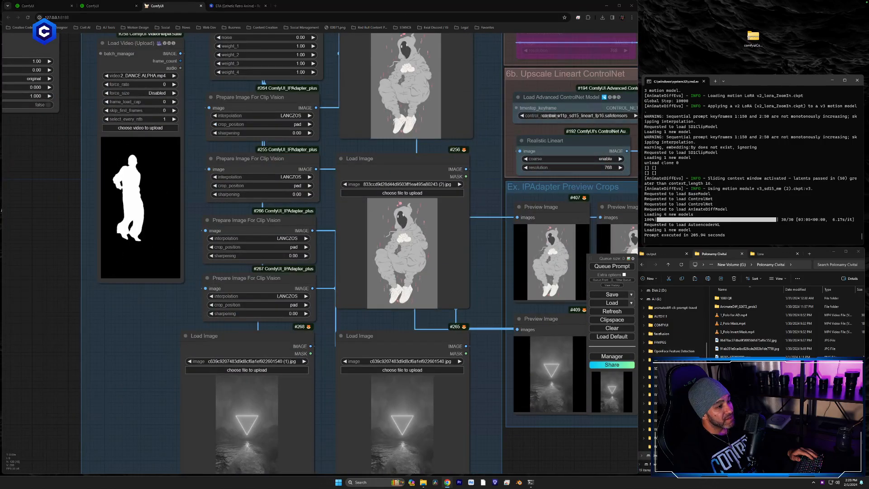
pyautogui.moveTo(740, 383); pyautogui.dragTo(409, 91)
pyautogui.moveTo(740, 383); pyautogui.dragTo(399, 269)
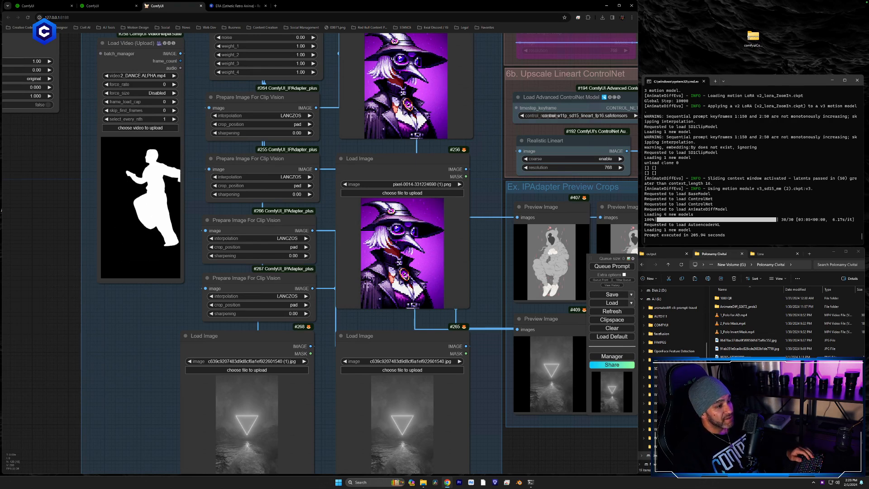
pyautogui.click(765, 457)
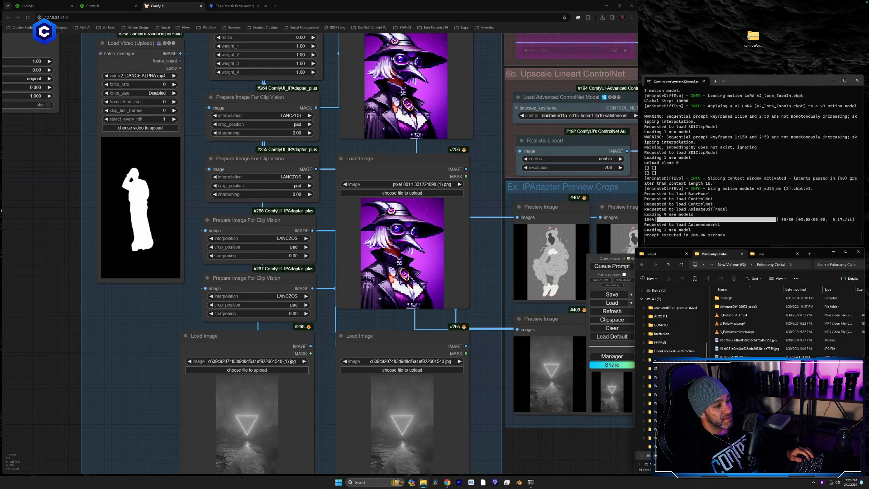
pyautogui.hotkey('ctrl', 'v')
pyautogui.moveTo(740, 457); pyautogui.dragTo(364, 451)
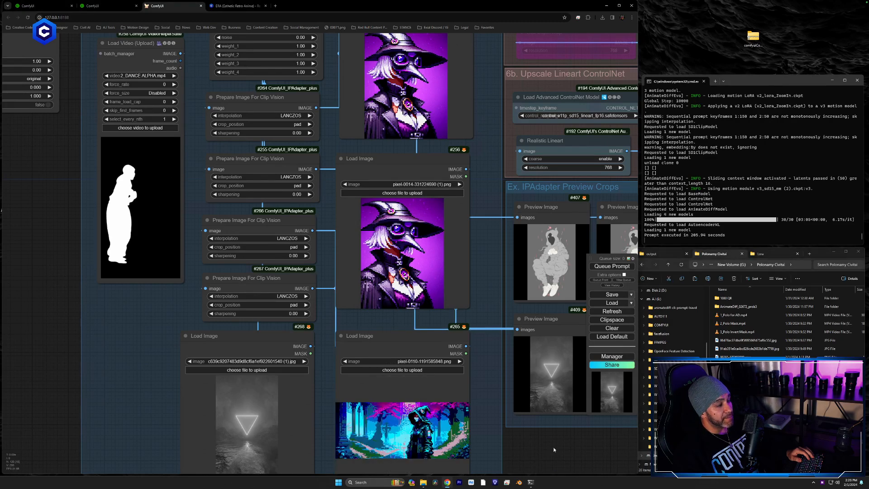
pyautogui.moveTo(740, 456); pyautogui.dragTo(278, 426)
# Set the weight of the Apply IPAdapter from Encoded node to 0.5.
pyautogui.moveTo(484, 179); pyautogui.dragTo(502, 462)
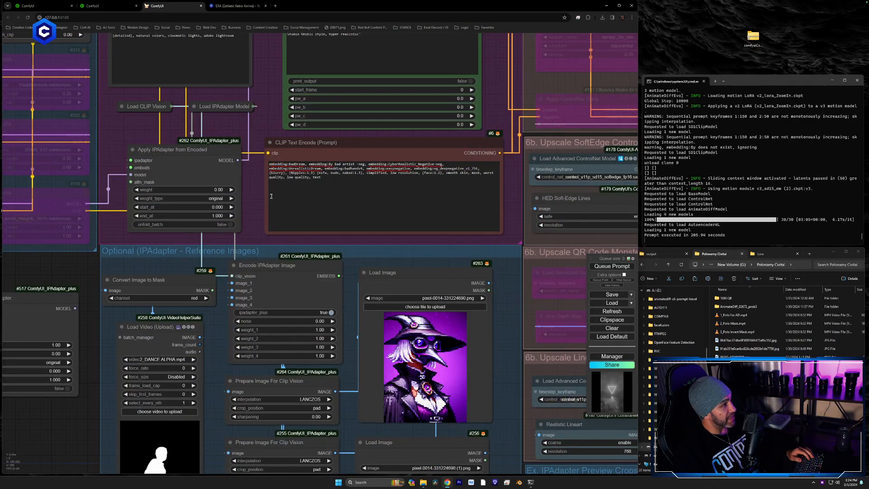
pyautogui.click(215, 190)
pyautogui.write('0.5')
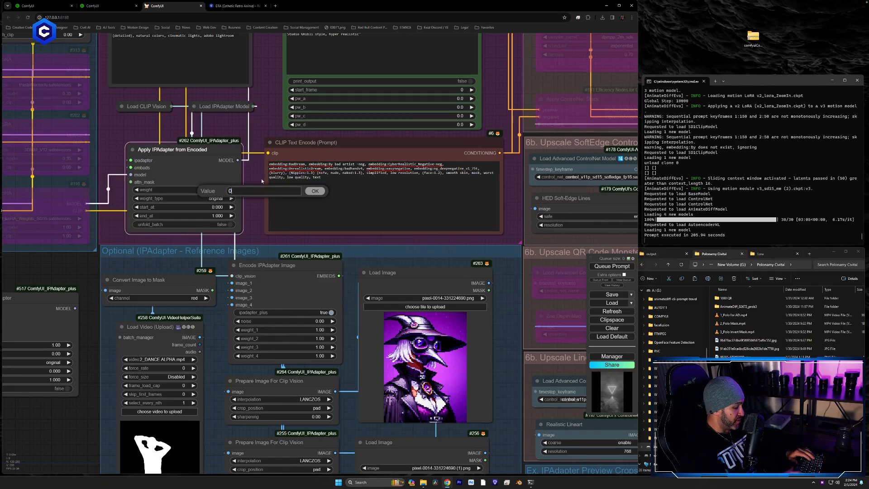
pyautogui.press('Return')
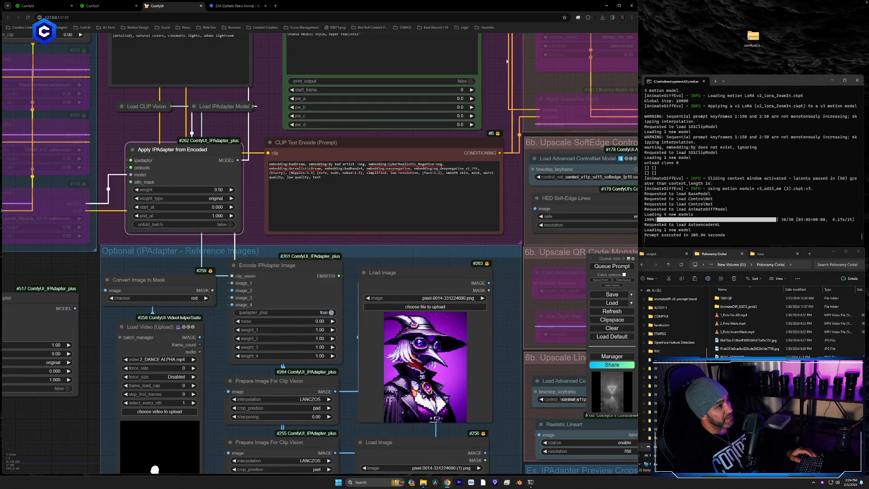
# Queue the prompt to render with the new reference images and bring the Low-Res Output group into view.
pyautogui.moveTo(499, 60); pyautogui.dragTo(297, 348)
pyautogui.scroll(-6, 297, 347)
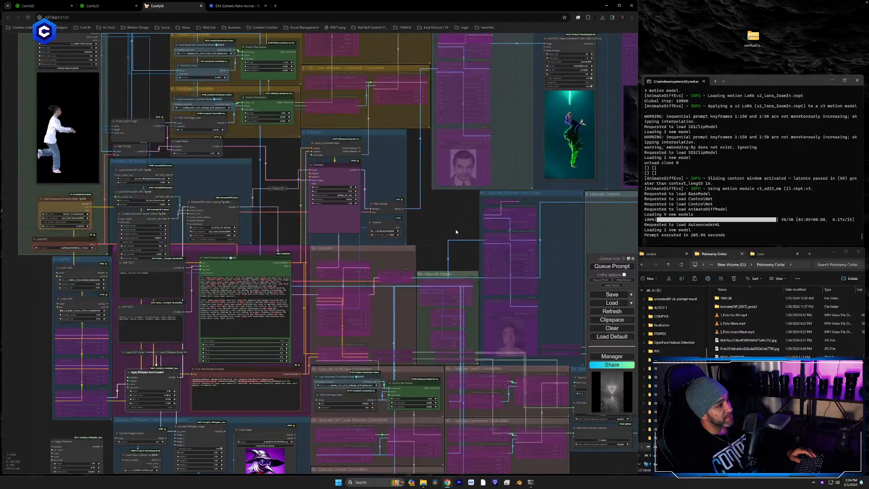
pyautogui.moveTo(456, 232); pyautogui.dragTo(289, 323)
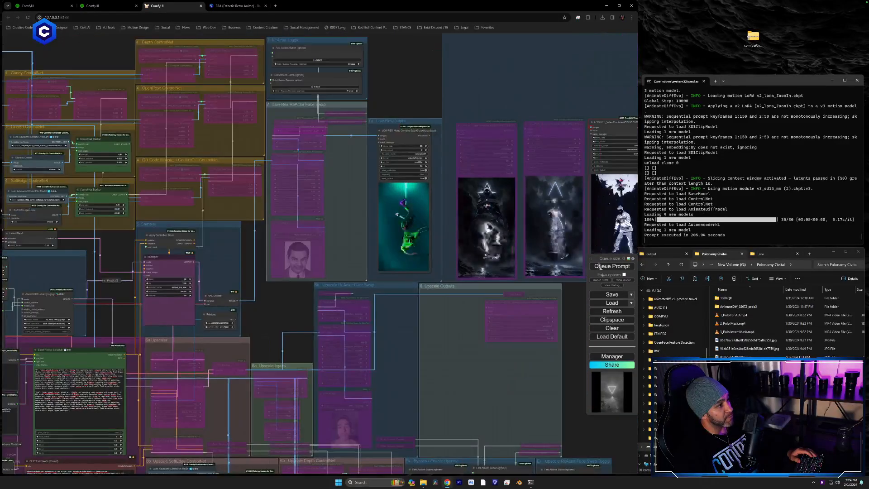
pyautogui.click(611, 268)
pyautogui.moveTo(546, 114); pyautogui.dragTo(364, 158)
pyautogui.scroll(6, 315, 204)
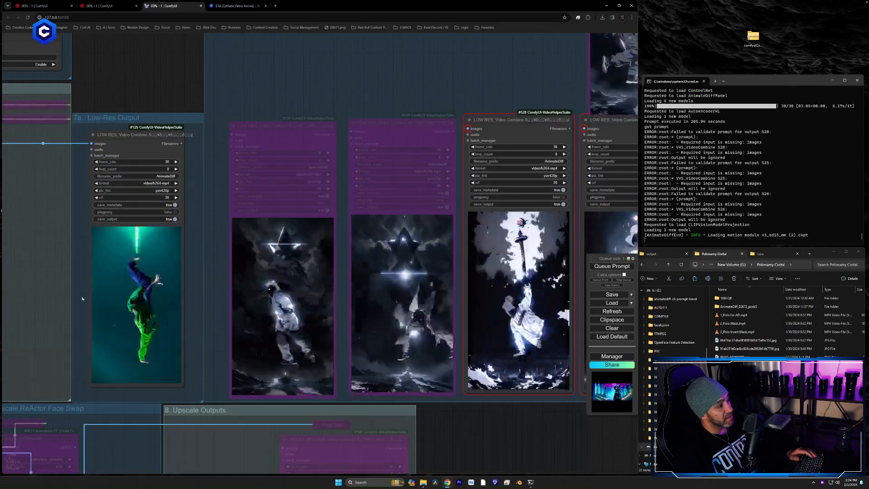
pyautogui.moveTo(335, 95); pyautogui.dragTo(329, 95)
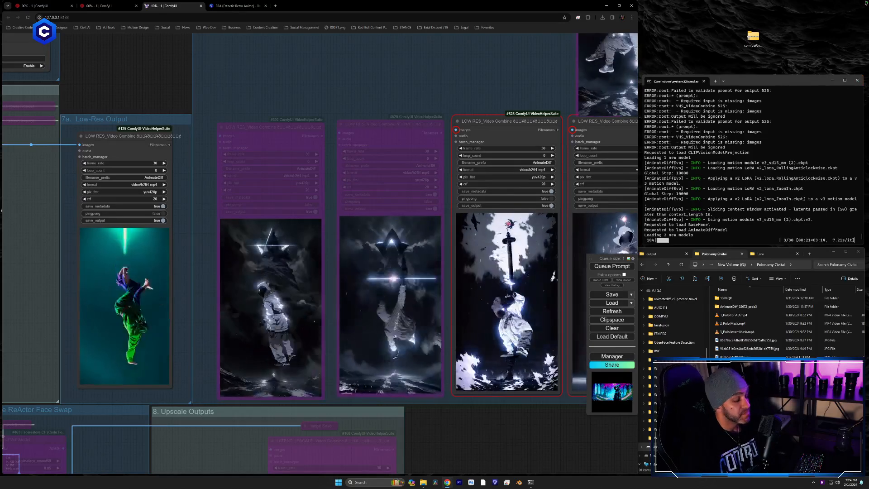
pyautogui.press('XF86AudioLowerVolume')
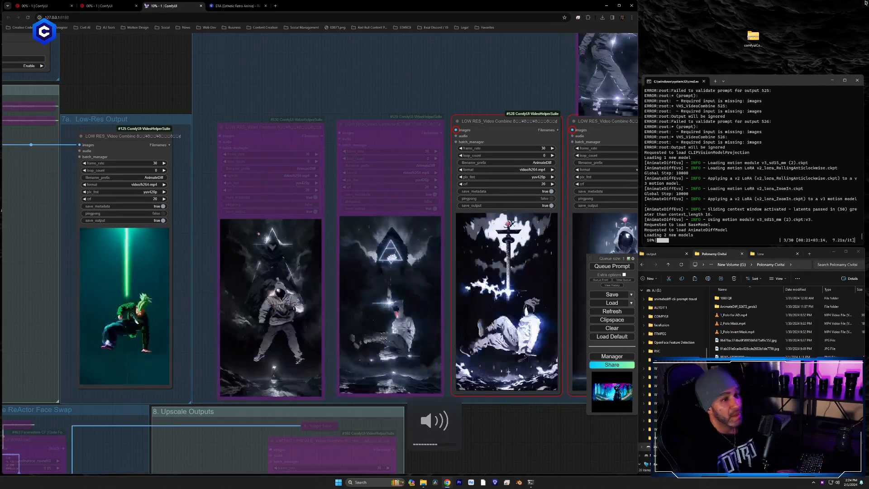
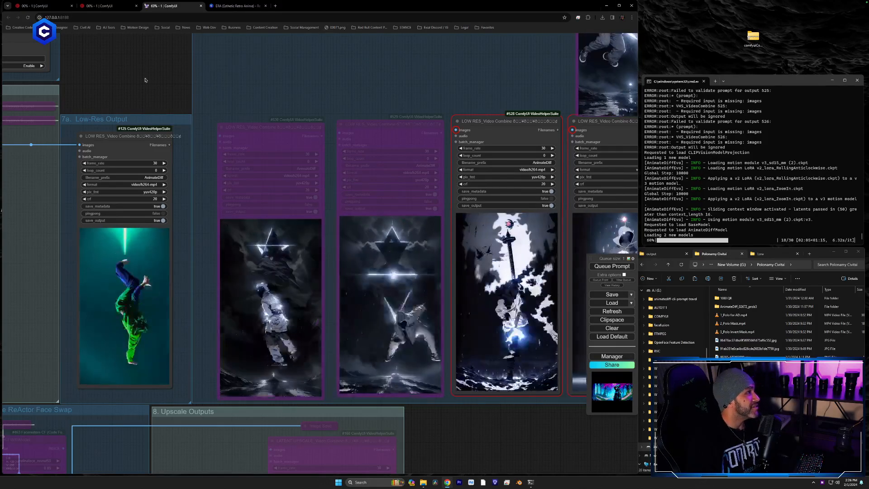
# Examine the Abbey Road and character Video Combine previews in the second workflow and return to the dance workflow.
pyautogui.click(114, 7)
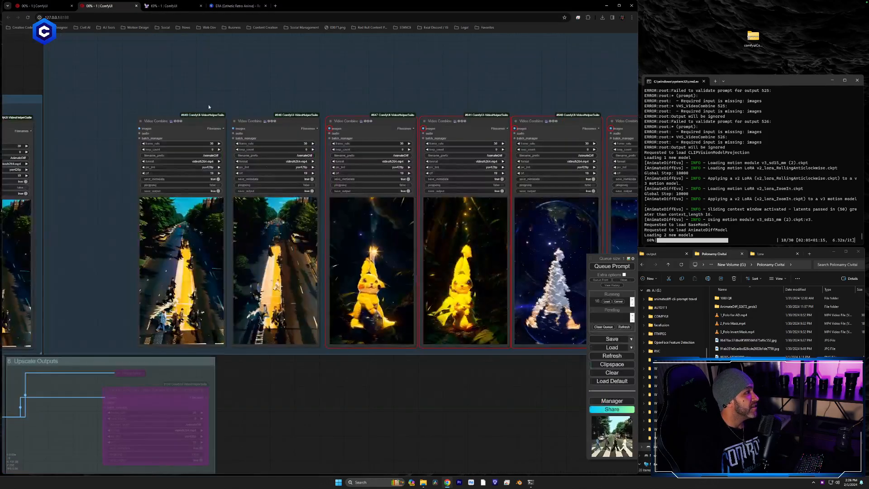
pyautogui.moveTo(522, 84); pyautogui.dragTo(392, 91)
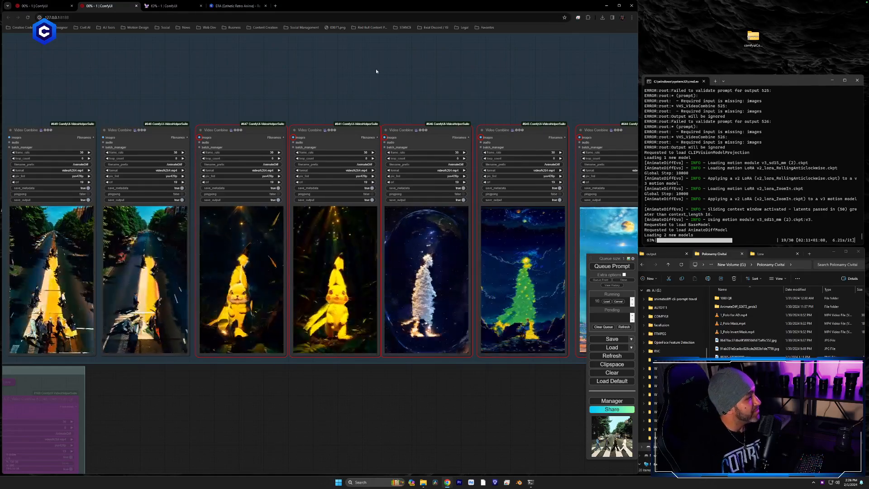
pyautogui.moveTo(324, 2)
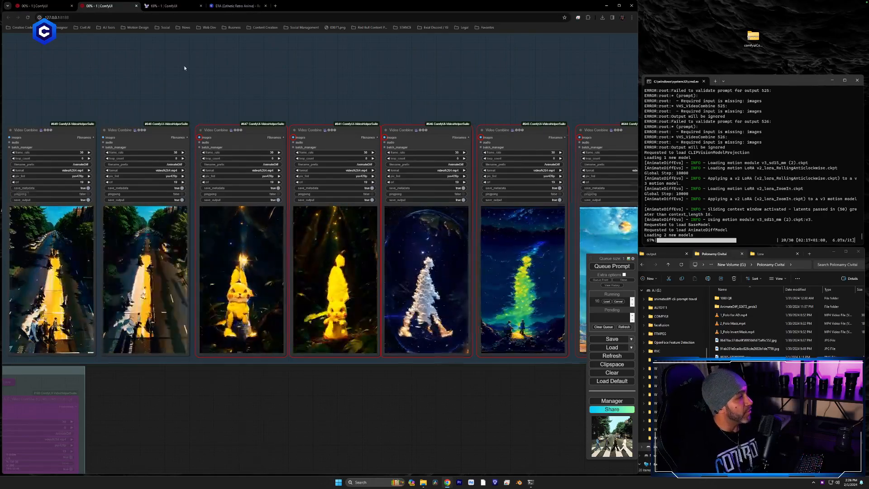
pyautogui.moveTo(184, 67); pyautogui.dragTo(403, 38)
pyautogui.scroll(5, 283, 157)
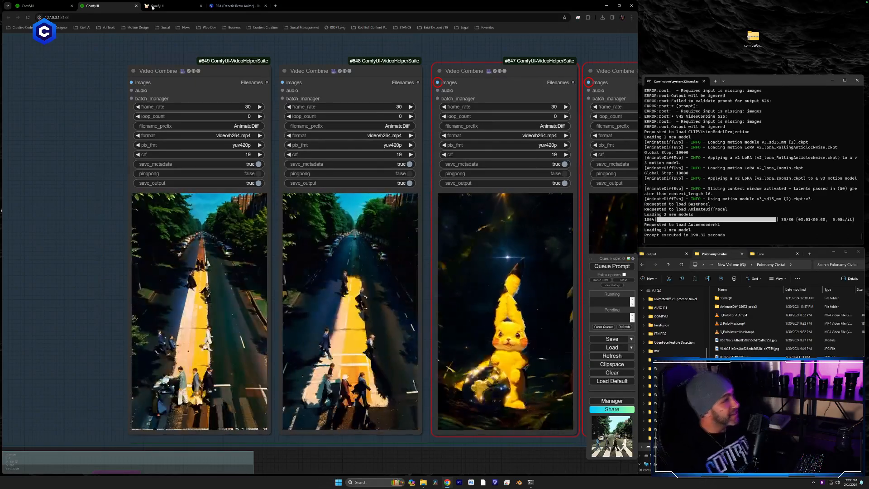
pyautogui.click(230, 6)
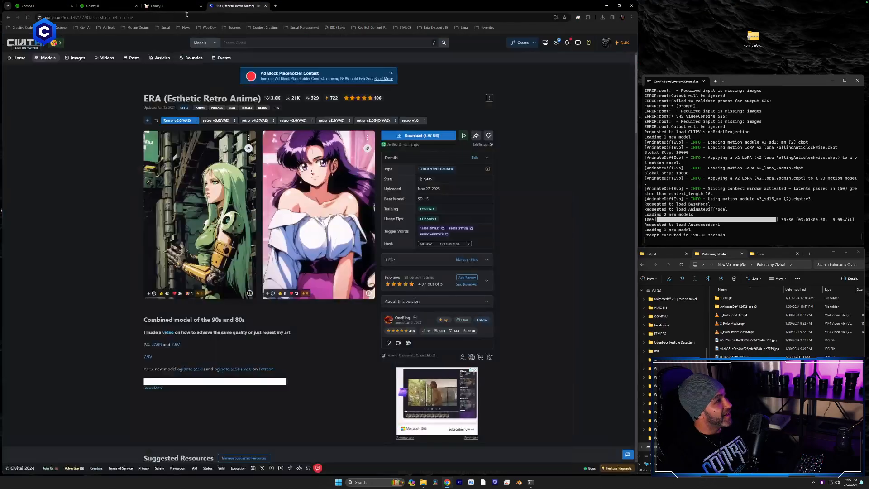
pyautogui.click(174, 8)
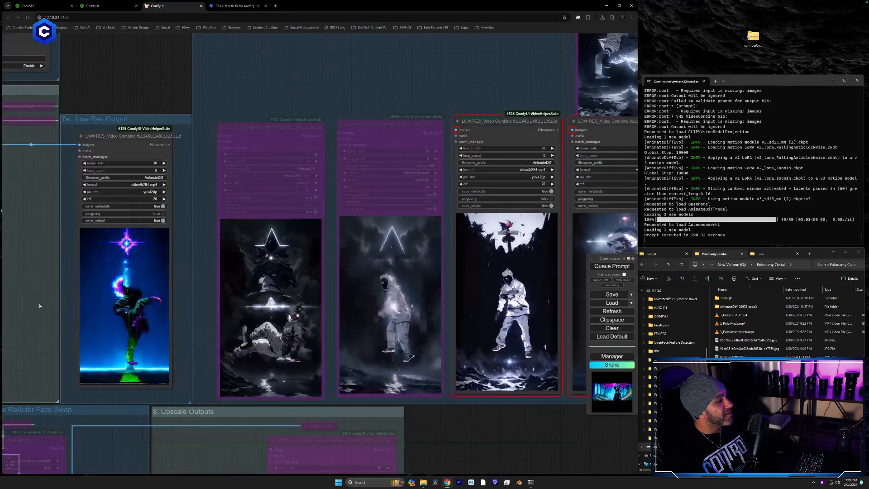
# Realign the browser window beside the terminal and examine the new render in the LOW RES Video Combine preview up close.
pyautogui.moveTo(1, 299); pyautogui.dragTo(127, 298)
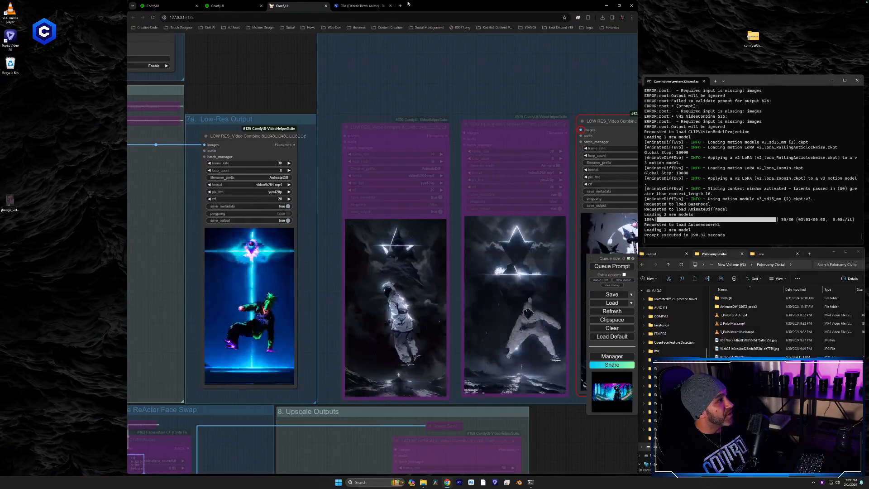
pyautogui.moveTo(401, 14); pyautogui.dragTo(280, 12)
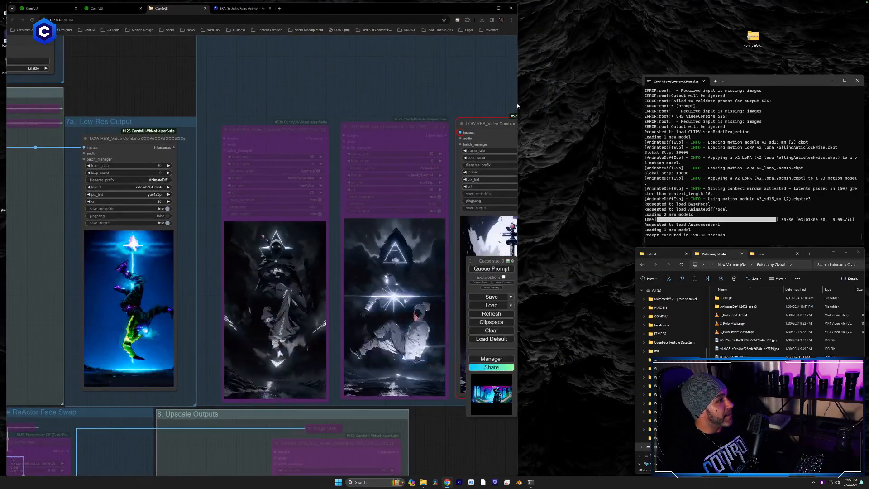
pyautogui.moveTo(519, 103); pyautogui.dragTo(638, 104)
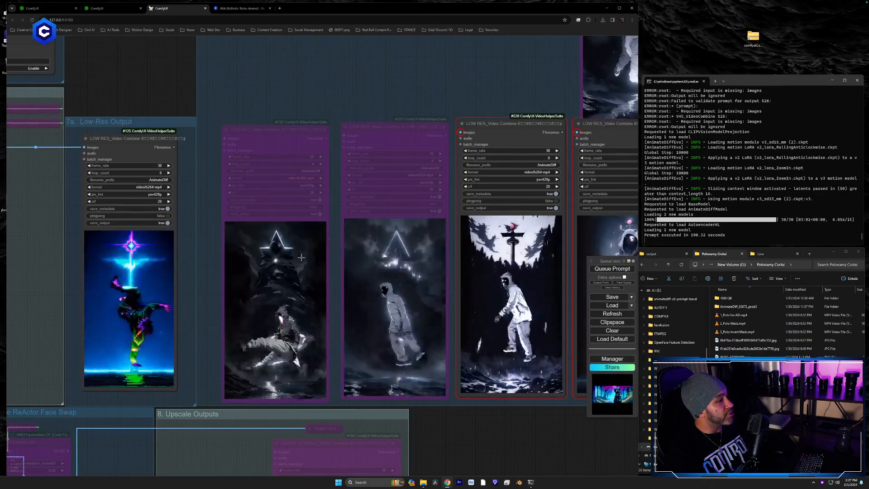
pyautogui.moveTo(202, 299); pyautogui.dragTo(425, 261)
pyautogui.scroll(8, 362, 274)
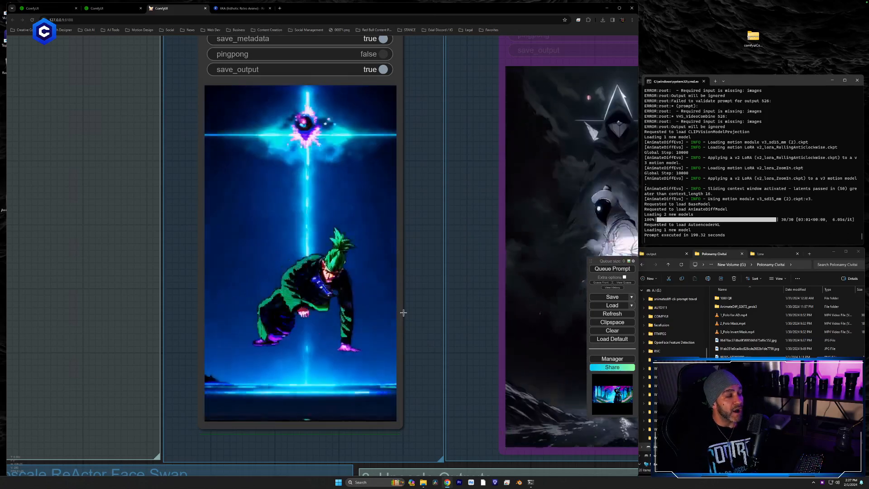
# Go back to the Batch Prompt Schedule node and read its frame 0 and 150 prompts up close.
pyautogui.moveTo(95, 363); pyautogui.dragTo(561, 153)
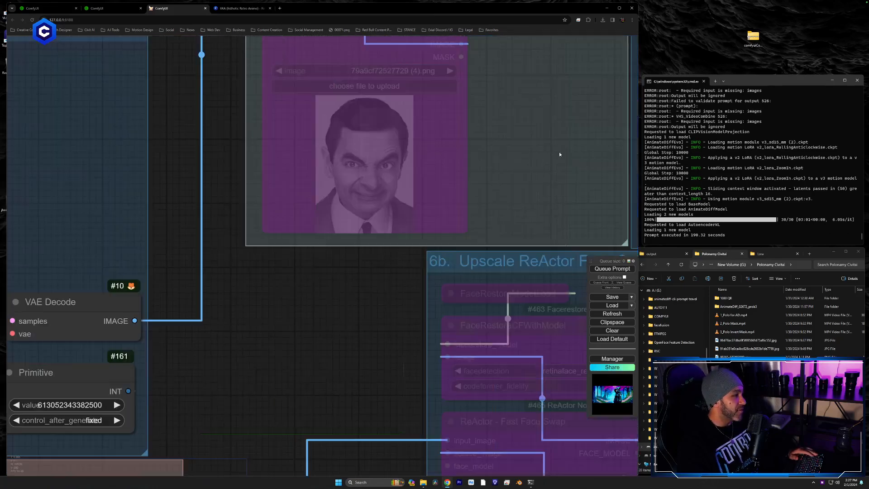
pyautogui.scroll(-3, 418, 234)
pyautogui.scroll(-5, 418, 234)
pyautogui.moveTo(254, 362); pyautogui.dragTo(560, 159)
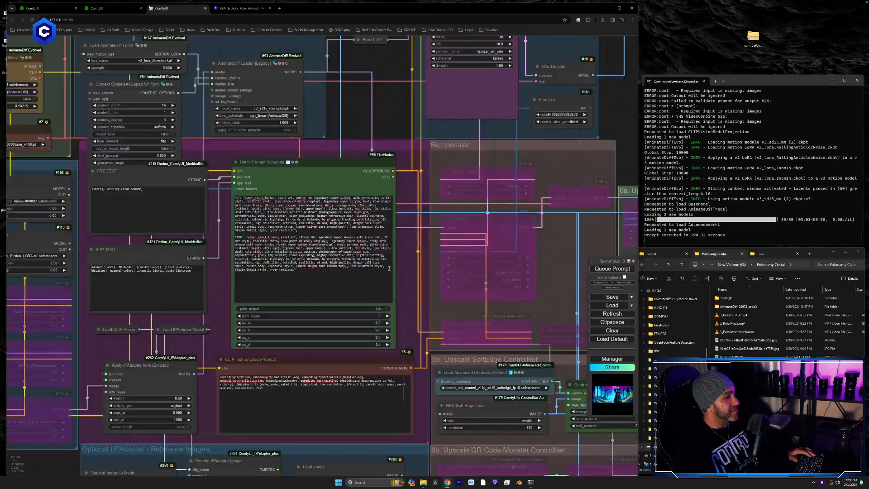
pyautogui.scroll(-2, 444, 301)
pyautogui.scroll(8, 390, 295)
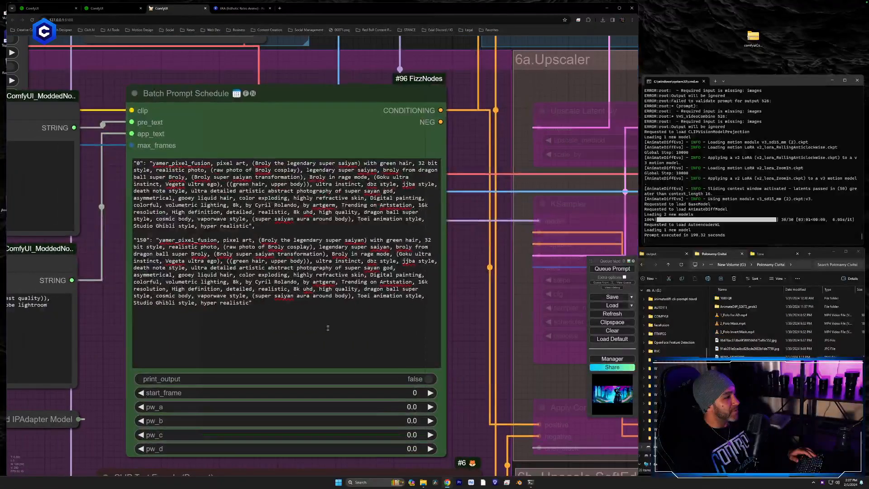
# Clear the frame 0 and frame 150 prompts in the Batch Prompt Schedule, keeping only "yamer_pixel_fusion, " in each.
pyautogui.moveTo(249, 300); pyautogui.dragTo(223, 240)
pyautogui.press('BackSpace')
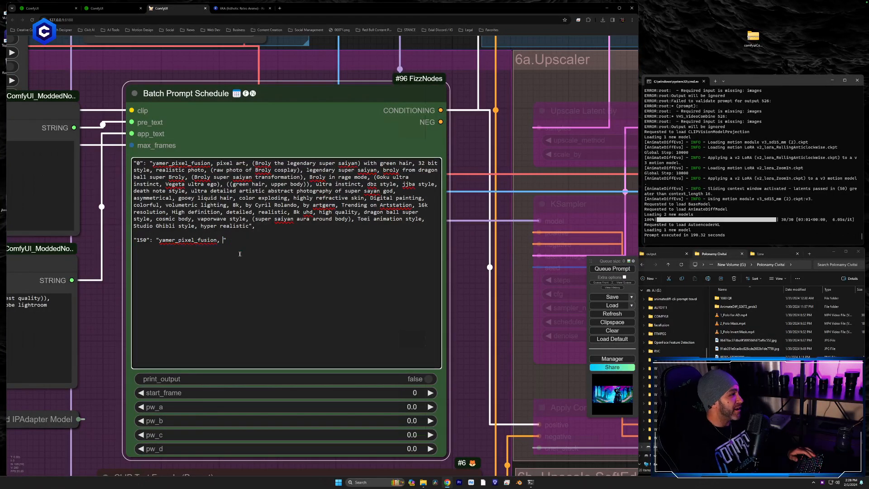
pyautogui.moveTo(250, 225); pyautogui.dragTo(198, 162)
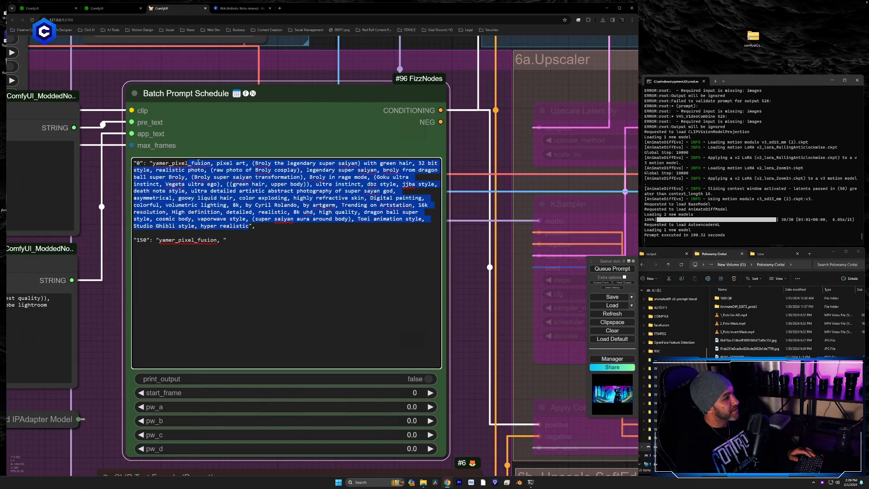
pyautogui.press('BackSpace')
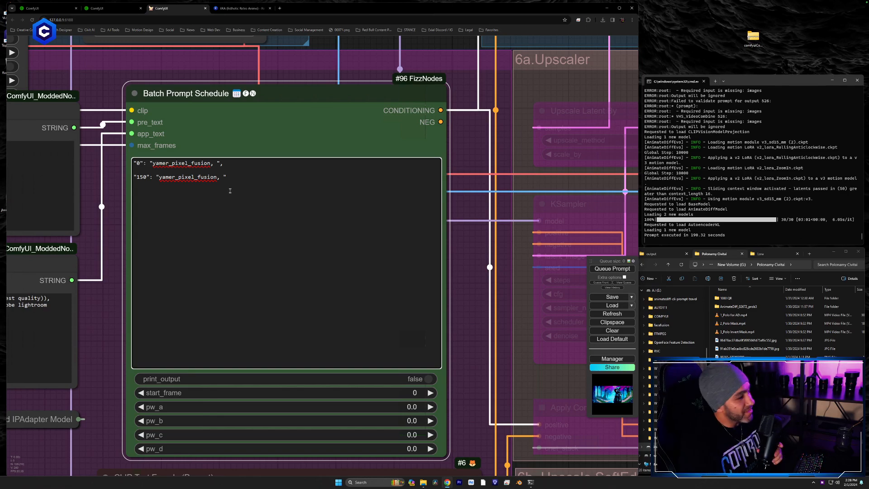
# Check the IPAdapter reference images and add "Cyber Witch Doctor," after yamer_pixel_fusion in the frame 0 prompt.
pyautogui.moveTo(462, 414); pyautogui.dragTo(450, 66)
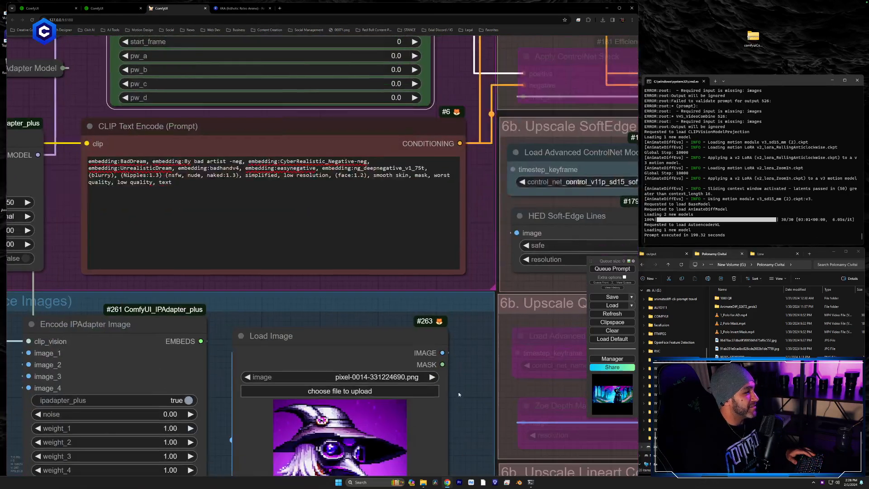
pyautogui.moveTo(462, 347); pyautogui.dragTo(458, 173)
pyautogui.scroll(-2, 462, 231)
pyautogui.moveTo(458, 368); pyautogui.dragTo(464, 46)
pyautogui.moveTo(477, 247); pyautogui.dragTo(477, 453)
pyautogui.moveTo(477, 202); pyautogui.dragTo(493, 475)
pyautogui.moveTo(500, 196); pyautogui.dragTo(513, 257)
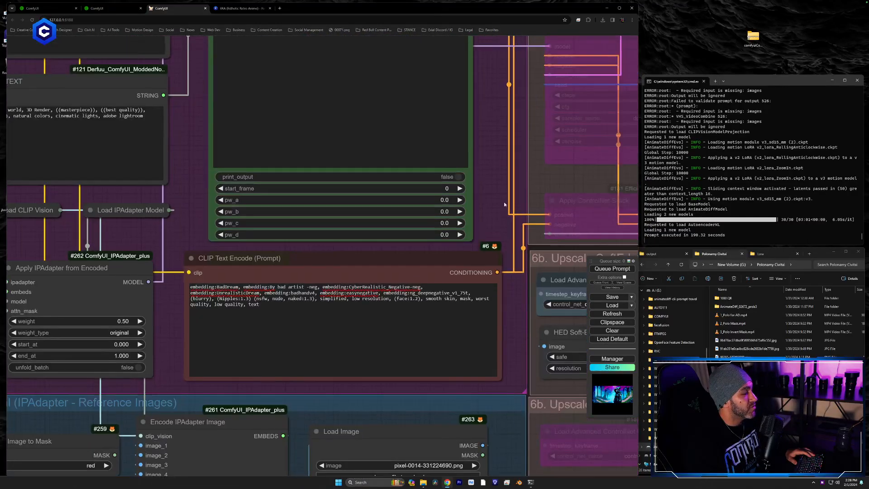
pyautogui.moveTo(504, 204); pyautogui.dragTo(523, 400)
pyautogui.click(303, 196)
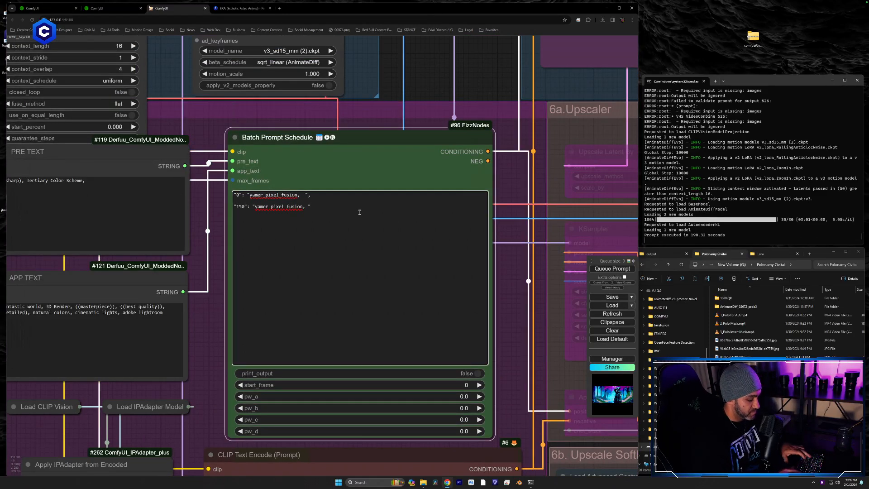
pyautogui.write('Cyber Wit')
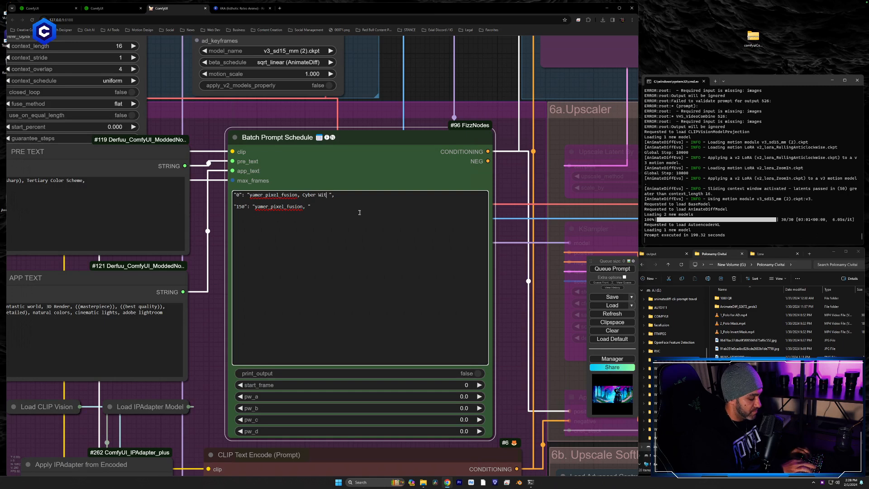
pyautogui.write('ch Doctor,')
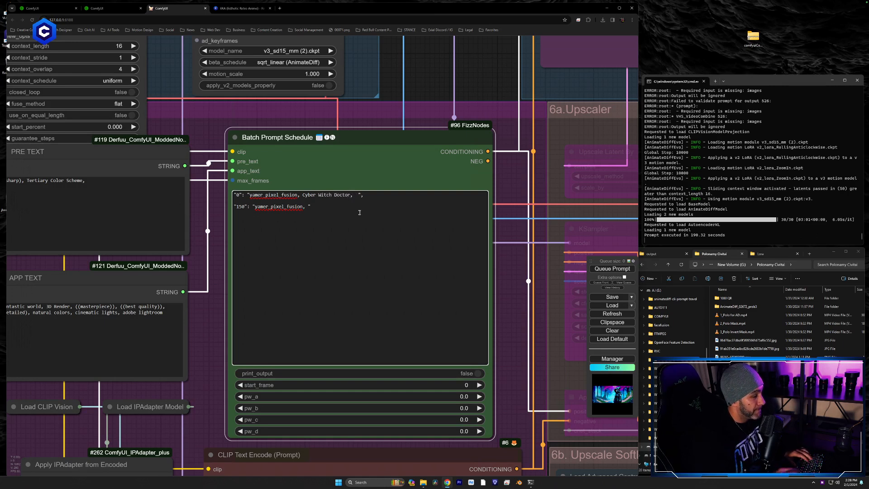
# Extend the frame 0 prompt to "yamer_pixel_fusion, Pixel art style Cyber Witch Doctor, Background is a spooky pixelated forest at night".
pyautogui.moveTo(522, 402); pyautogui.dragTo(478, 18)
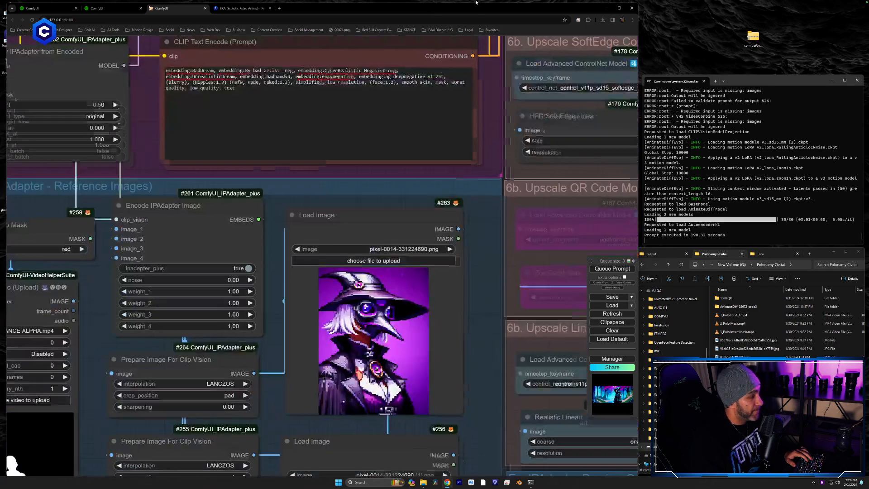
pyautogui.moveTo(488, 309); pyautogui.dragTo(479, 112)
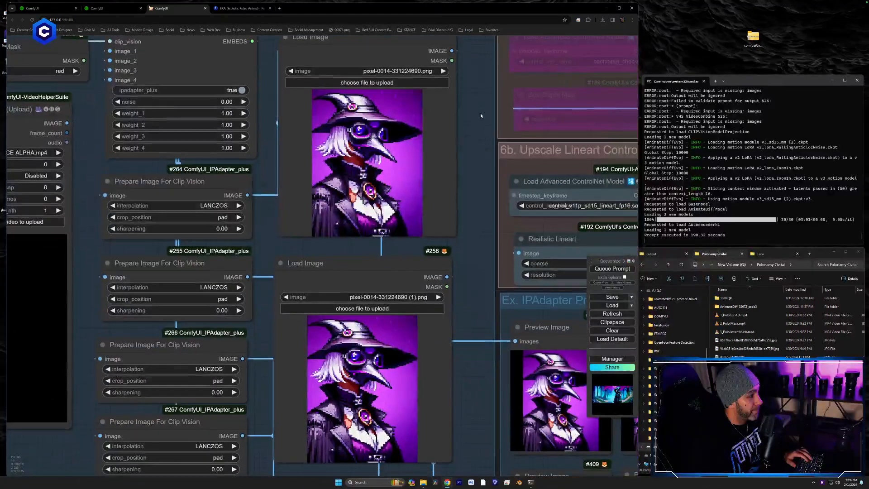
pyautogui.moveTo(481, 287); pyautogui.dragTo(501, 263)
pyautogui.moveTo(501, 140); pyautogui.dragTo(512, 488)
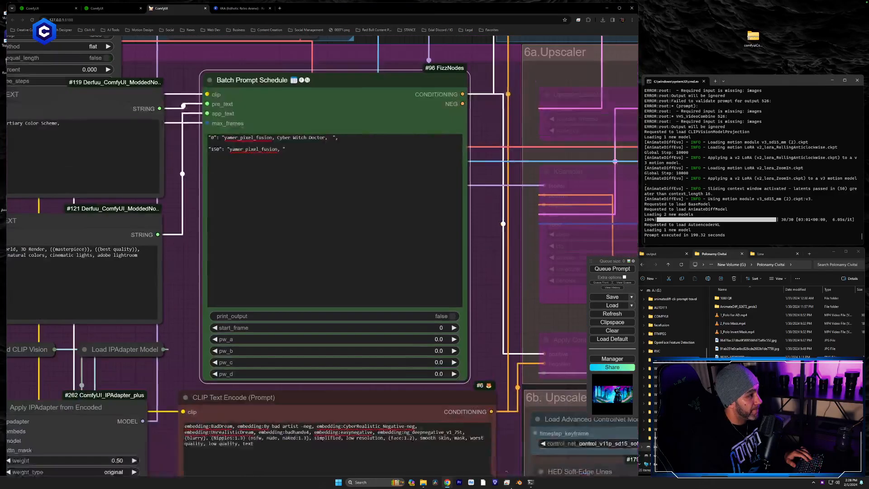
pyautogui.click(336, 141)
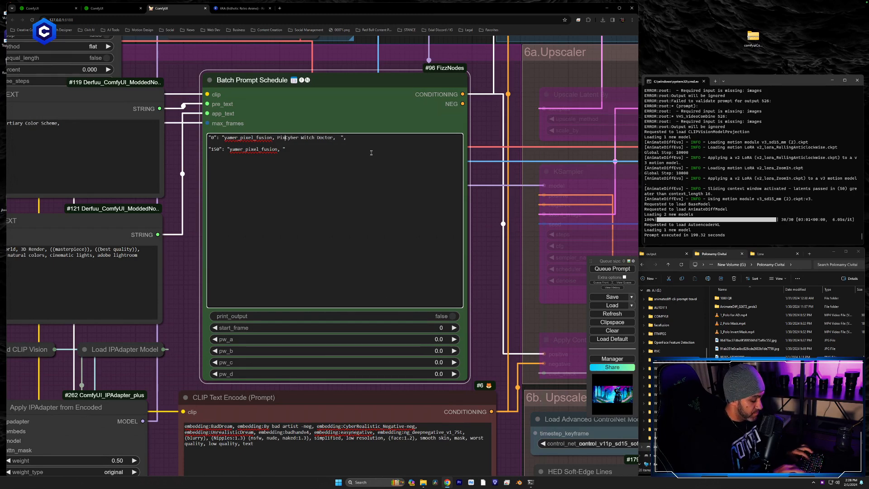
pyautogui.write('el art style')
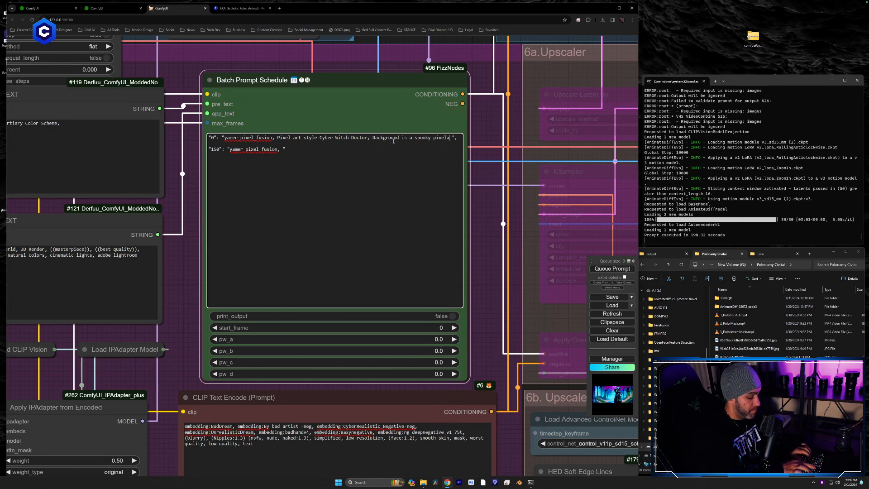
pyautogui.write('ted forest at night')
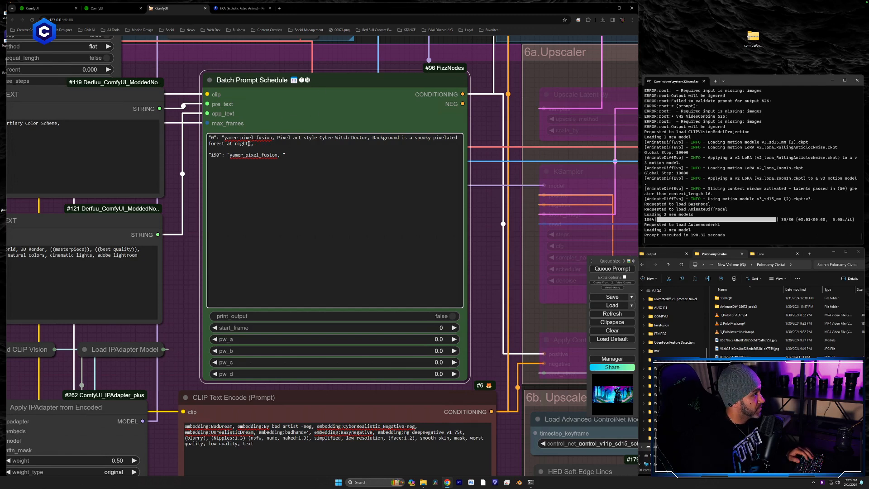
# Copy the full frame 0 prompt text over the frame 150 prompt text, keeping the surrounding quotation marks.
pyautogui.moveTo(249, 144); pyautogui.dragTo(225, 139)
pyautogui.hotkey('ctrl', 'c')
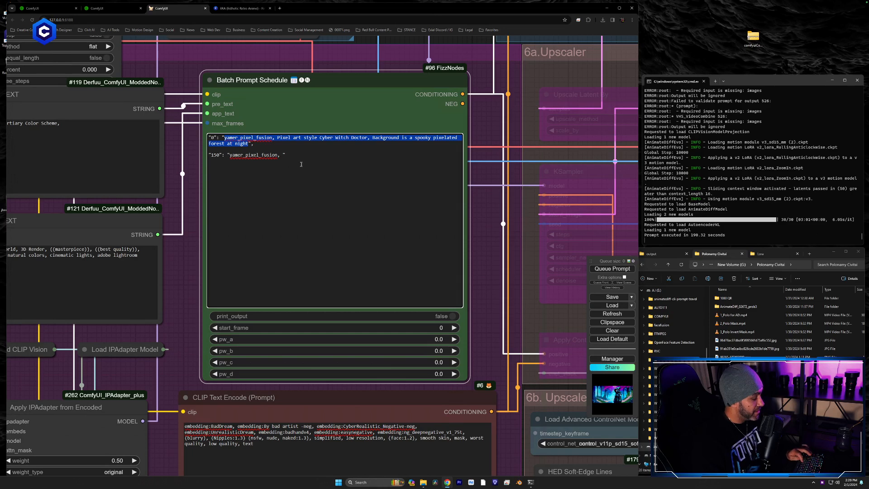
pyautogui.moveTo(282, 154); pyautogui.dragTo(243, 155)
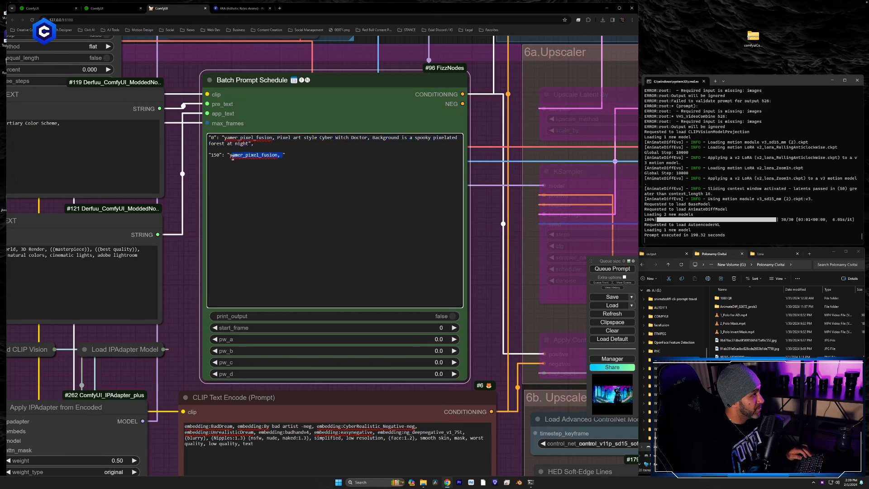
pyautogui.hotkey('ctrl', 'v')
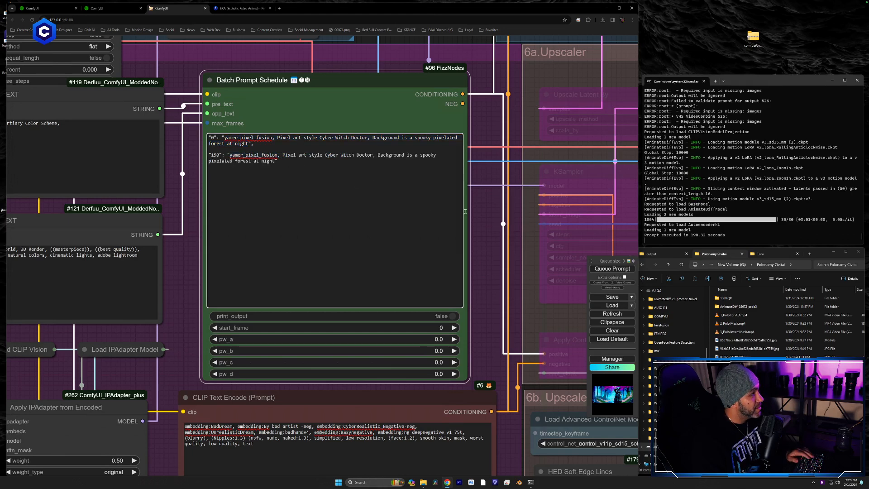
# Set the weight of the Apply IPAdapter from Encoded node to 0.7.
pyautogui.moveTo(479, 211); pyautogui.dragTo(461, 217)
pyautogui.moveTo(480, 331); pyautogui.dragTo(756, 191)
pyautogui.click(377, 326)
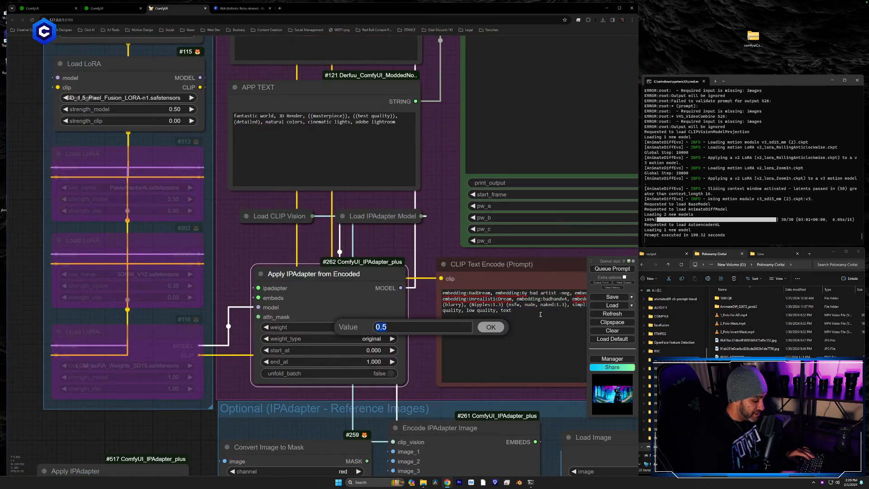
pyautogui.press('BackSpace')
pyautogui.press('BackSpace')
pyautogui.write('7')
pyautogui.press('Return')
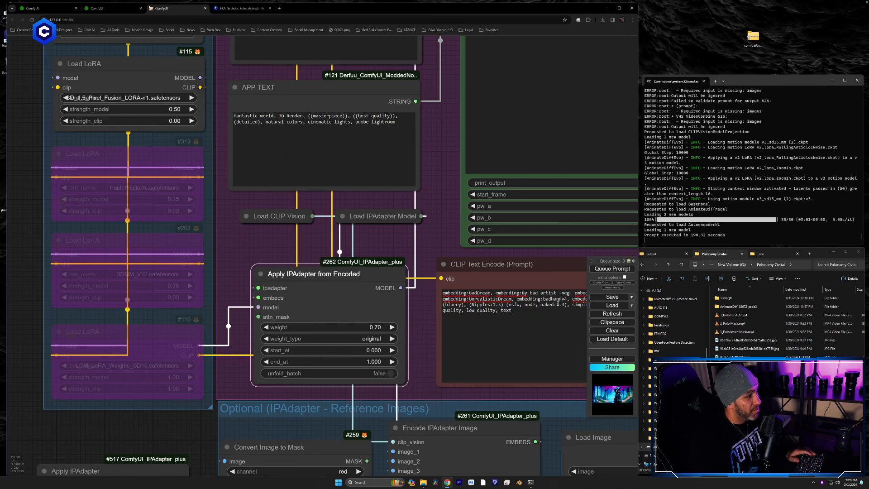
# Queue the prompt with the Cyber Witch Doctor text and bring the Low-Res Output and Preview / Test Gallery groups into view.
pyautogui.click(600, 272)
pyautogui.moveTo(442, 113); pyautogui.dragTo(201, 334)
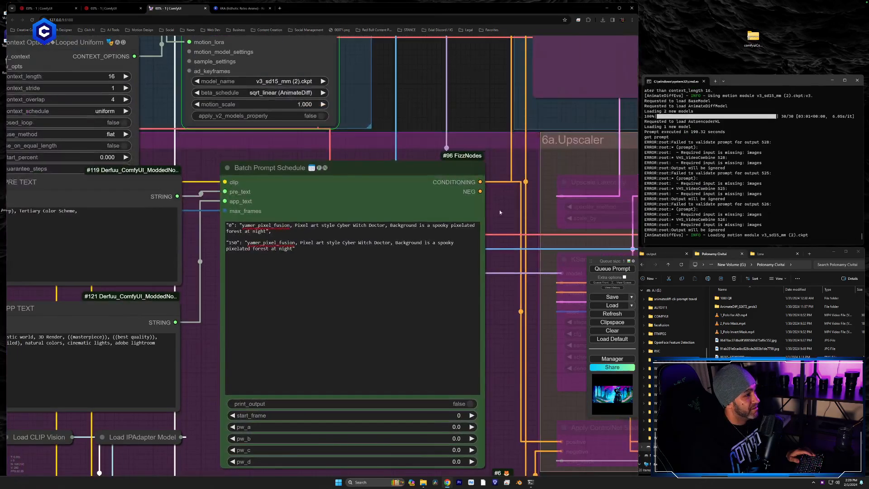
pyautogui.moveTo(541, 167); pyautogui.dragTo(84, 260)
pyautogui.moveTo(462, 227); pyautogui.dragTo(224, 310)
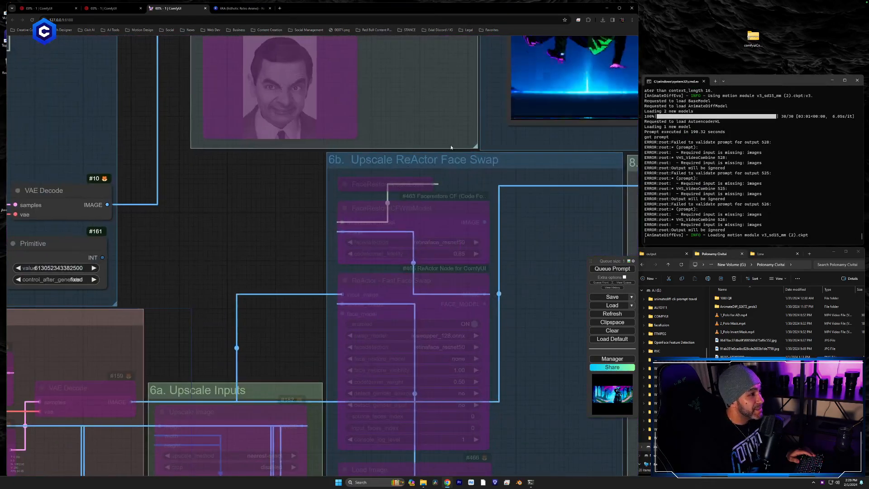
pyautogui.moveTo(476, 86); pyautogui.dragTo(210, 334)
pyautogui.scroll(-5, 475, 192)
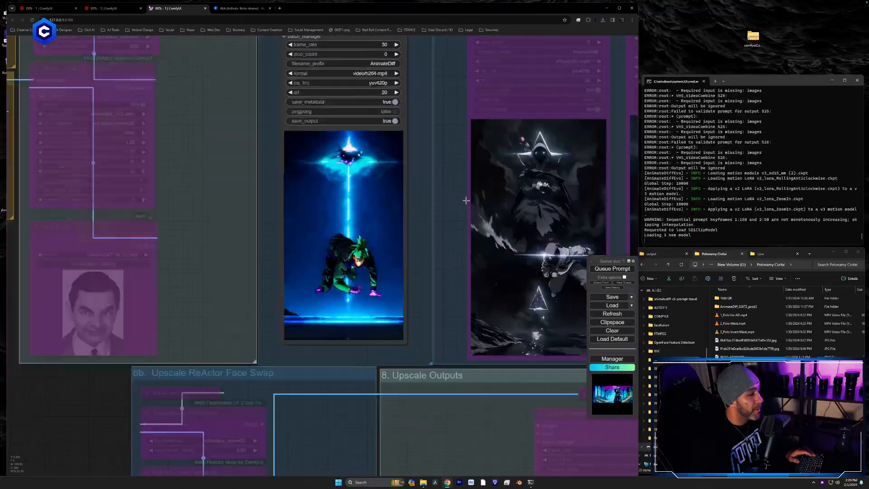
pyautogui.moveTo(475, 192); pyautogui.dragTo(293, 296)
pyautogui.scroll(-5, 293, 293)
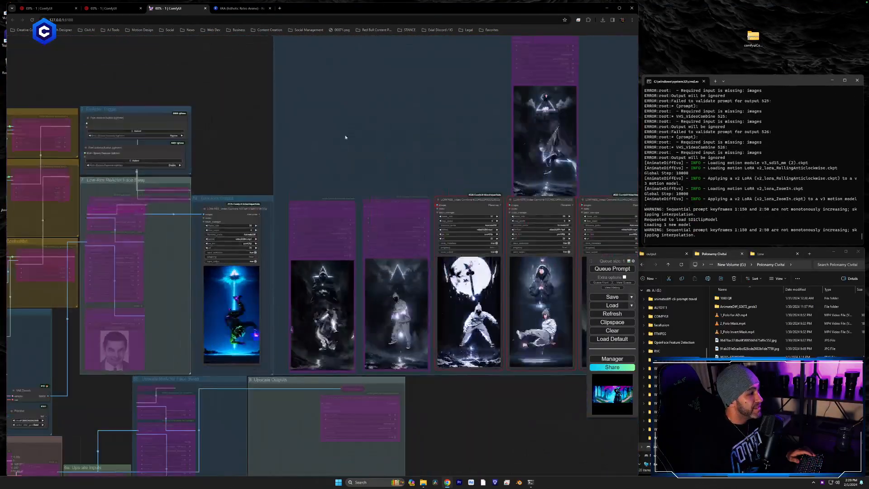
pyautogui.moveTo(310, 136); pyautogui.dragTo(244, 166)
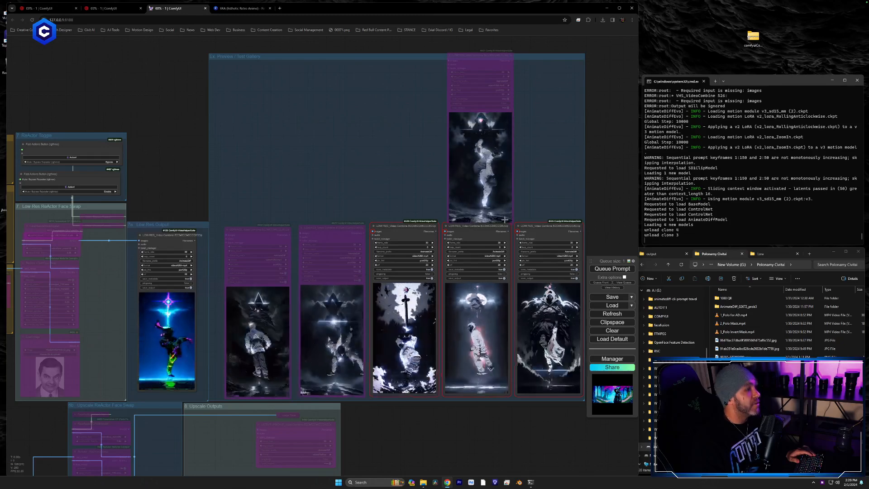
# Return to the Batch Prompt Schedule node, show the queue list and cancel the running render.
pyautogui.moveTo(479, 60); pyautogui.dragTo(450, 45)
pyautogui.moveTo(484, 214); pyautogui.dragTo(479, 200)
pyautogui.moveTo(453, 49); pyautogui.dragTo(555, 65)
pyautogui.moveTo(144, 465); pyautogui.dragTo(586, 175)
pyautogui.scroll(5, 303, 288)
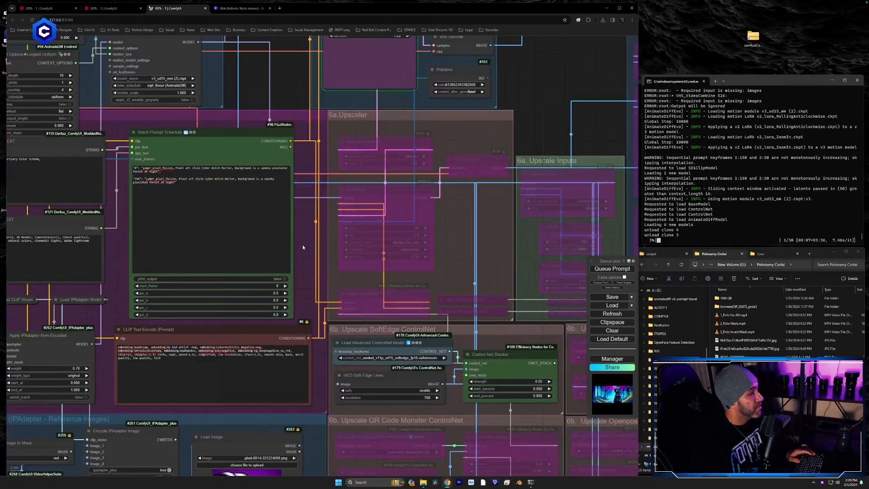
pyautogui.moveTo(302, 246); pyautogui.dragTo(369, 311)
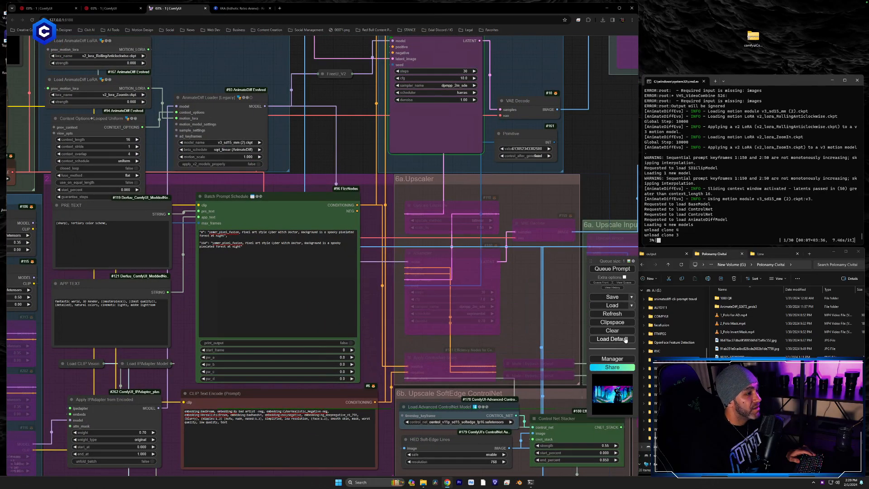
pyautogui.click(629, 283)
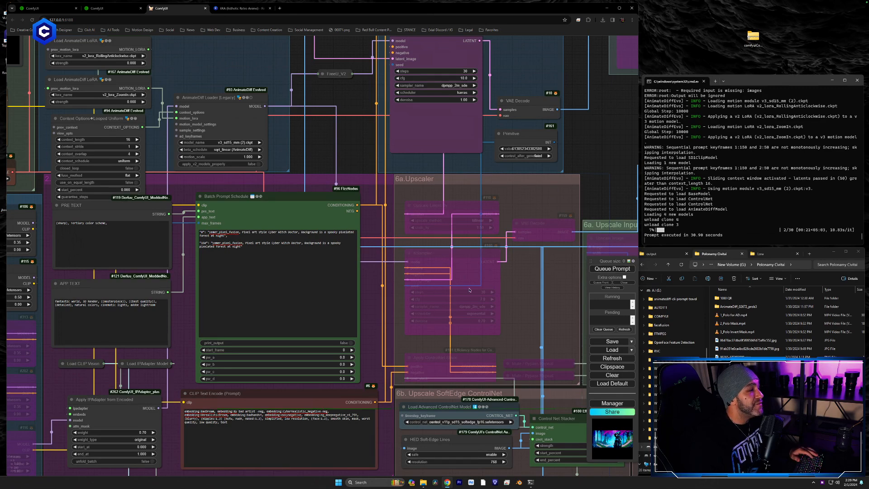
# Recheck the frame 0 and 150 texts in the Batch Prompt Schedule node and queue the prompt again.
pyautogui.scroll(4, 539, 316)
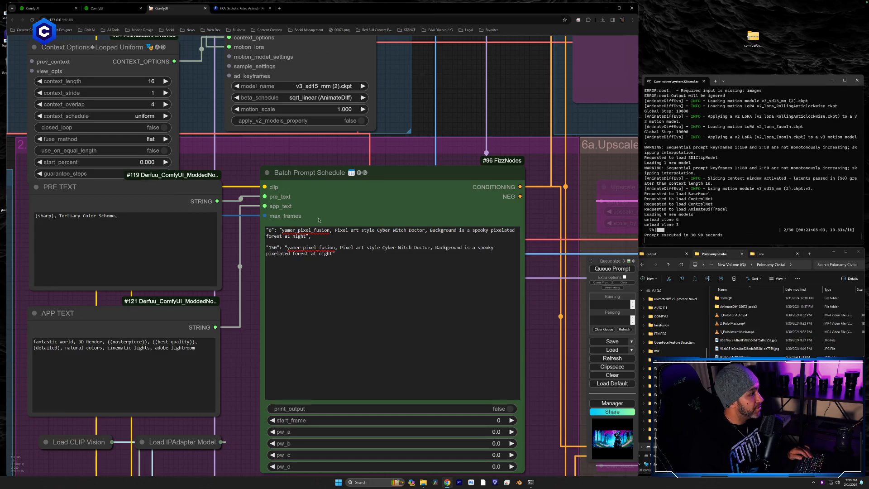
pyautogui.click(284, 232)
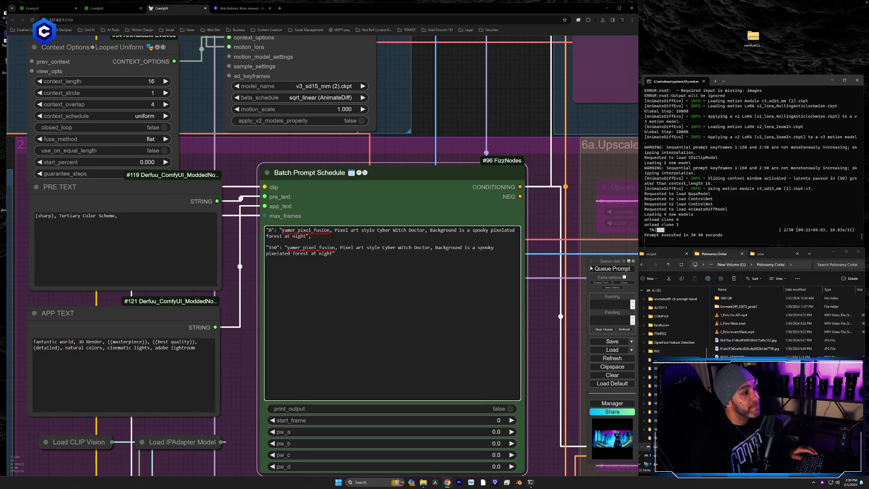
pyautogui.click(626, 270)
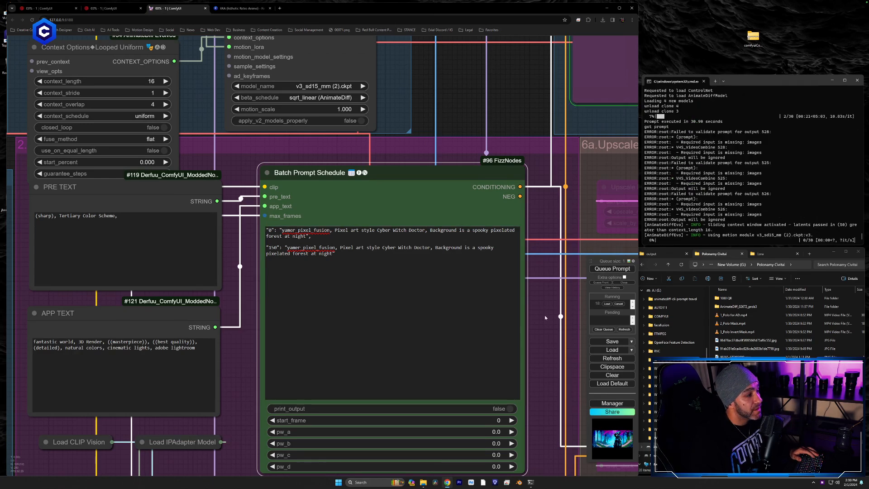
# Duplicate the LOW RES Video Combine node from the Low-Res Output group and place the copy in the upper-left corner of the Preview / Test Gallery group.
pyautogui.moveTo(249, 354); pyautogui.dragTo(447, 313)
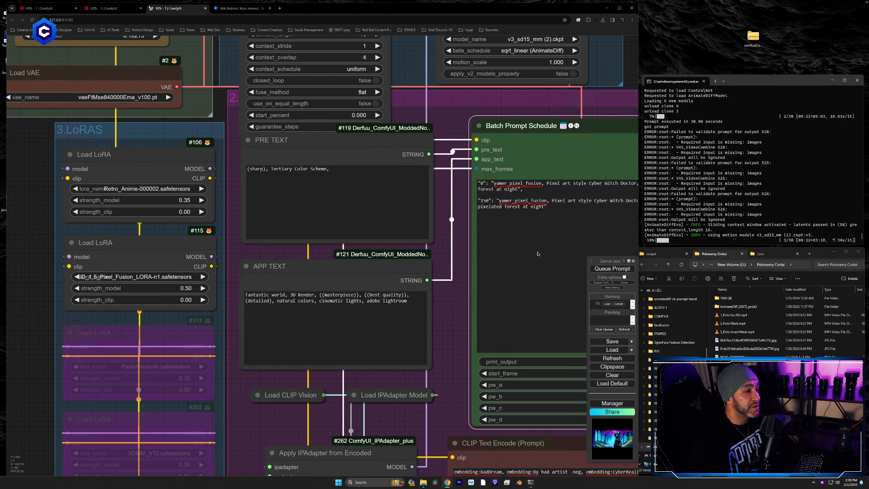
pyautogui.moveTo(439, 307); pyautogui.dragTo(150, 306)
pyautogui.moveTo(472, 259); pyautogui.dragTo(56, 316)
pyautogui.scroll(-7, 333, 272)
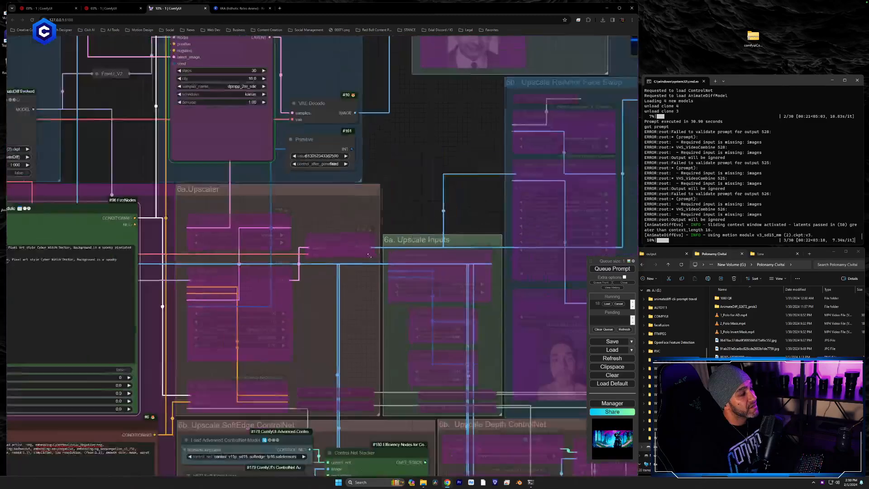
pyautogui.moveTo(445, 146); pyautogui.dragTo(125, 389)
pyautogui.moveTo(509, 104); pyautogui.dragTo(346, 185)
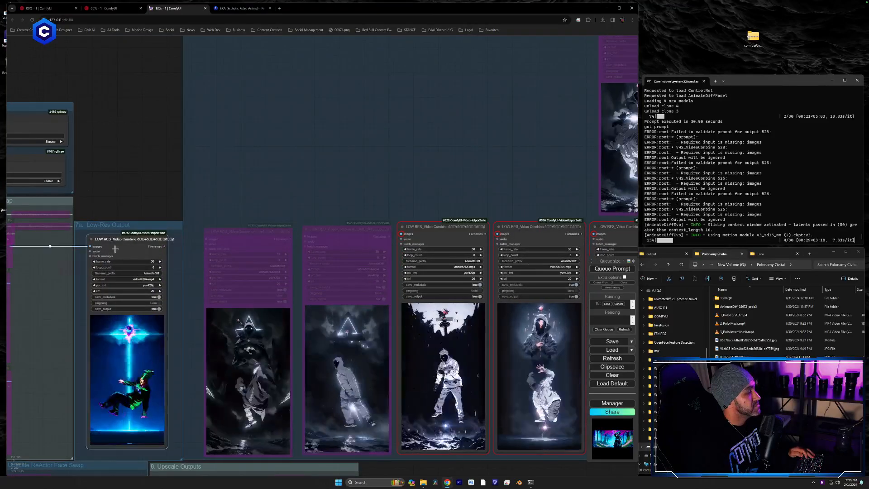
pyautogui.keyDown('alt'); pyautogui.moveTo(110, 240); pyautogui.dragTo(271, 30); pyautogui.keyUp('alt')
pyautogui.moveTo(336, 67); pyautogui.dragTo(299, 154)
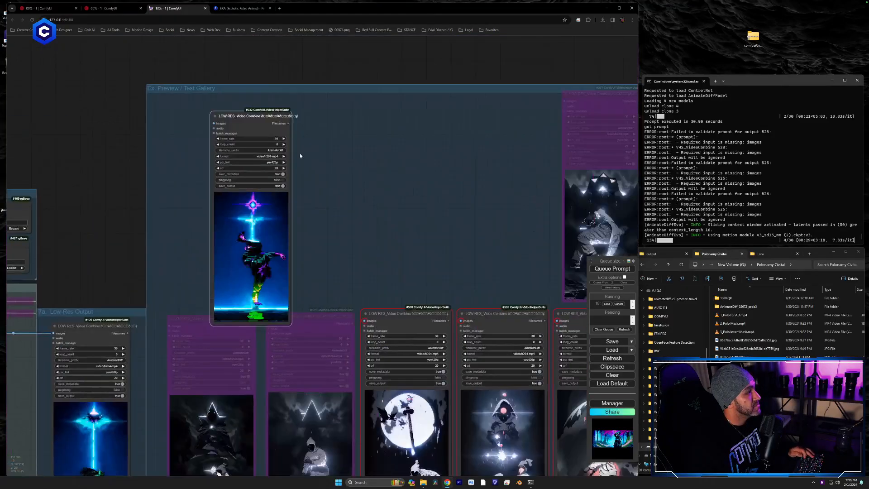
pyautogui.moveTo(260, 113); pyautogui.dragTo(175, 95)
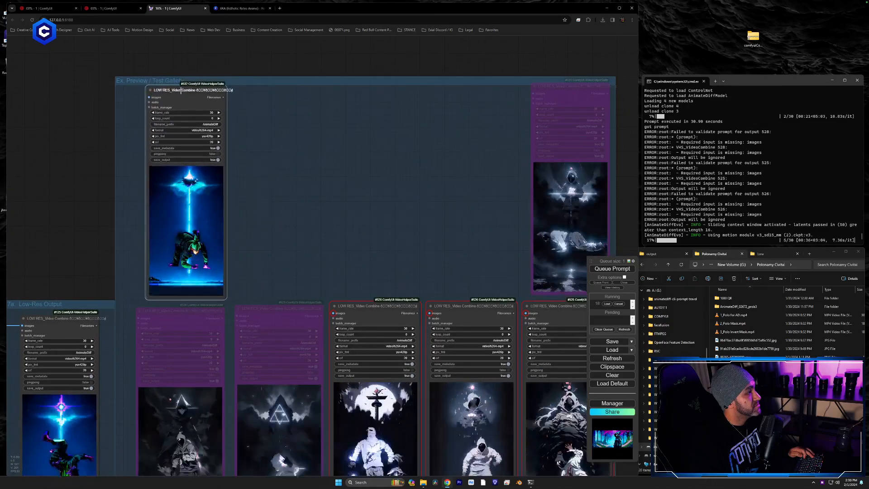
# Examine the dance animation up close in the copied gallery preview and in the Low-Res Output preview.
pyautogui.scroll(4, 218, 218)
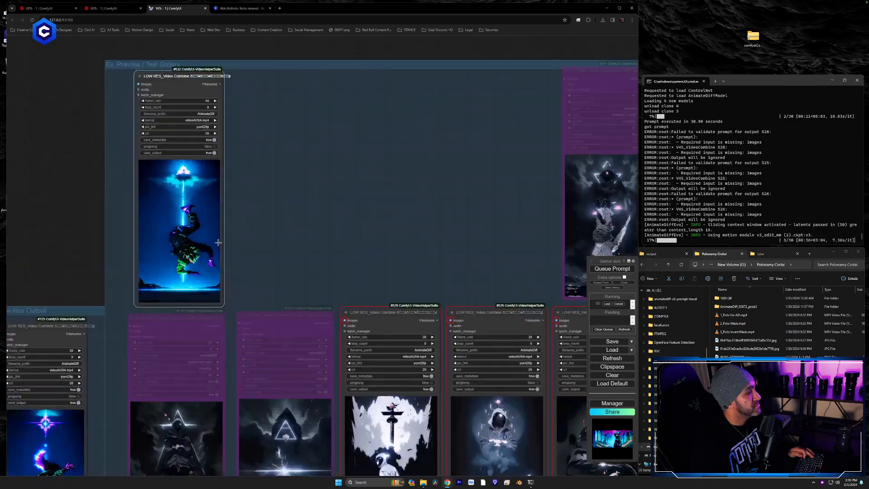
pyautogui.moveTo(349, 264); pyautogui.dragTo(394, 255)
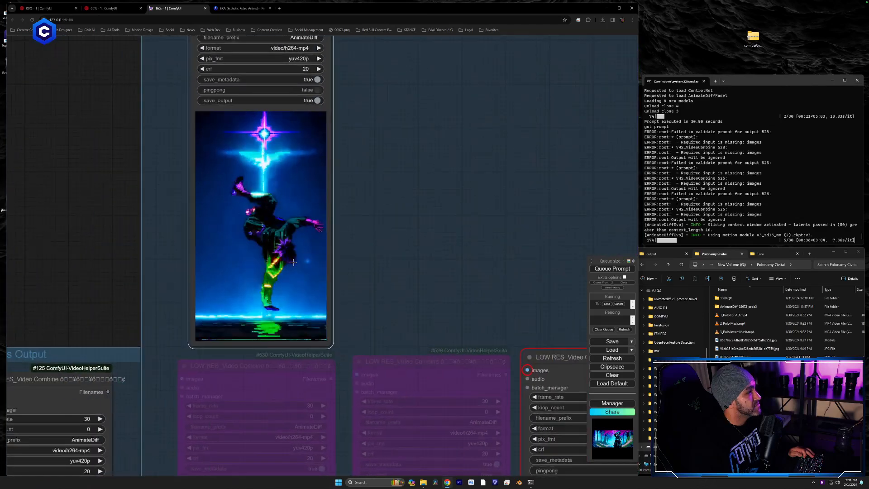
pyautogui.scroll(2, 394, 254)
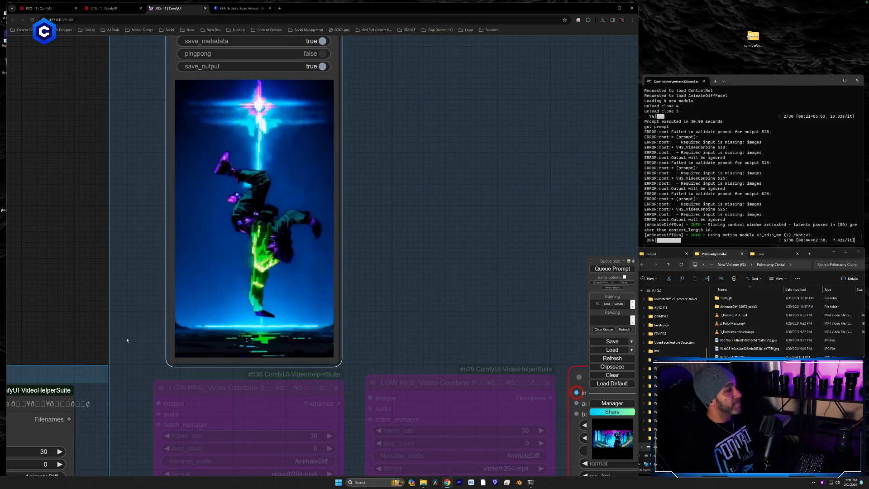
pyautogui.moveTo(129, 336); pyautogui.dragTo(275, 62)
pyautogui.moveTo(235, 305); pyautogui.dragTo(349, 100)
pyautogui.moveTo(395, 280); pyautogui.dragTo(396, 284)
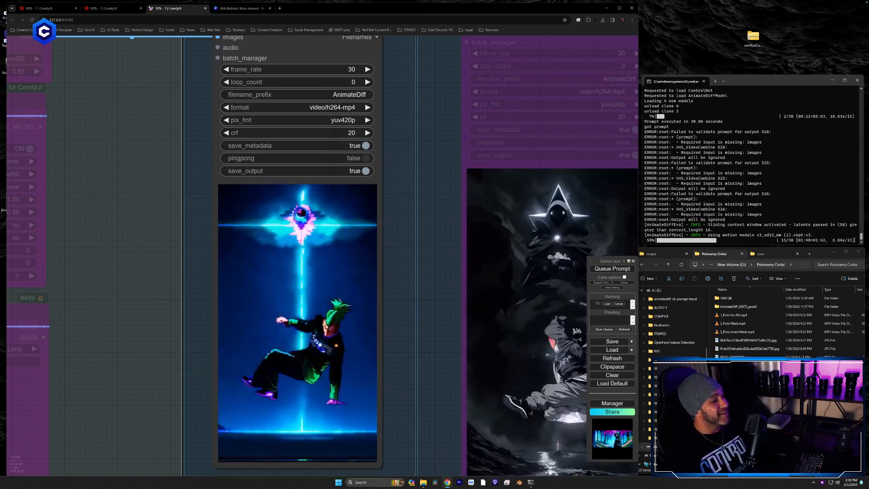
pyautogui.moveTo(428, 187); pyautogui.dragTo(429, 196)
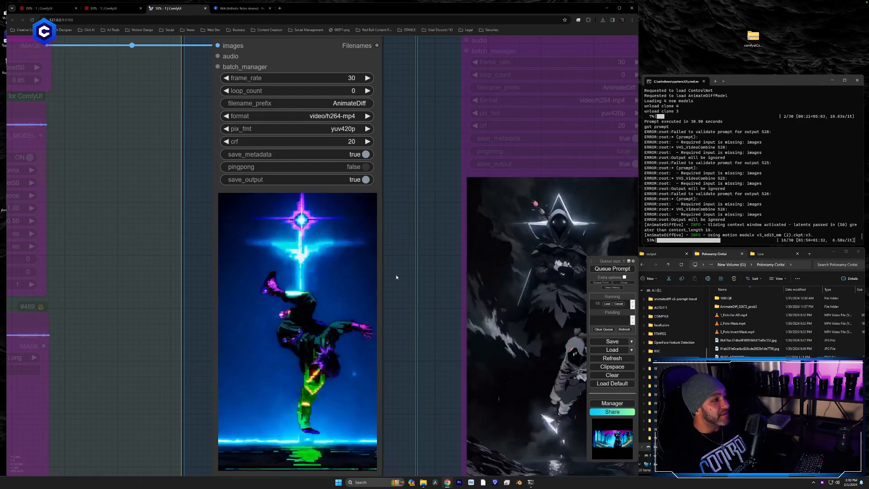
pyautogui.moveTo(396, 275); pyautogui.dragTo(392, 269)
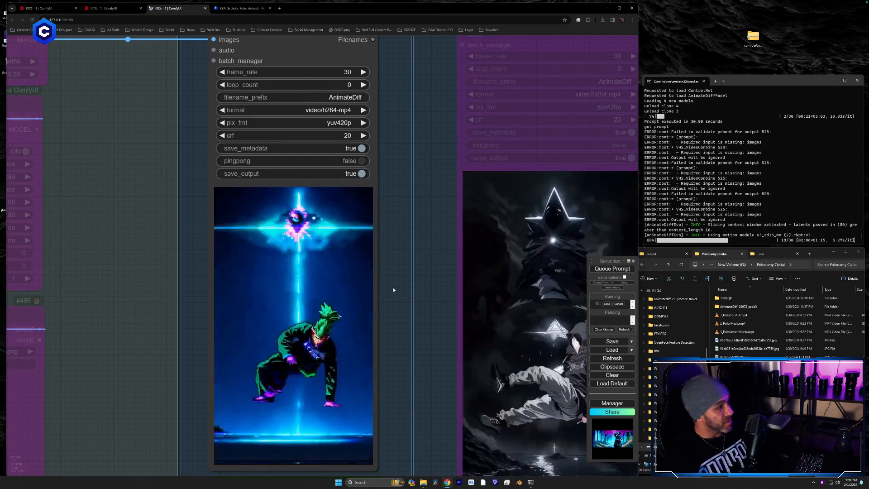
# Compare the grayscale gallery previews with the Low-Res Output preview and inspect the new Cyber Witch Doctor render.
pyautogui.moveTo(388, 295); pyautogui.dragTo(211, 234)
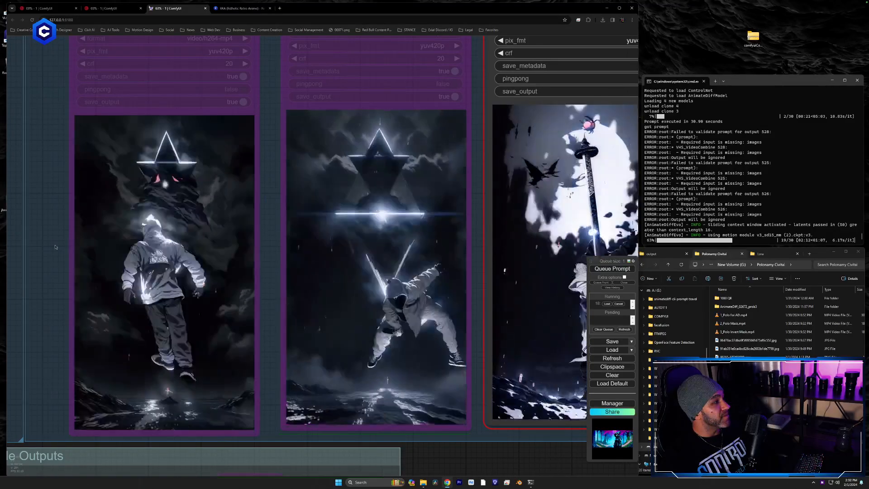
pyautogui.moveTo(285, 252); pyautogui.dragTo(482, 286)
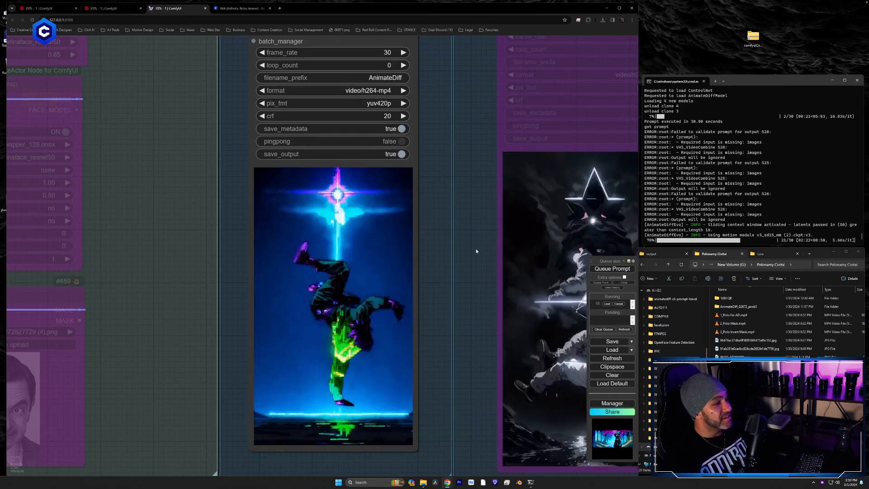
pyautogui.moveTo(476, 248); pyautogui.dragTo(473, 261)
pyautogui.moveTo(428, 181); pyautogui.dragTo(421, 222)
pyautogui.scroll(-3, 405, 151)
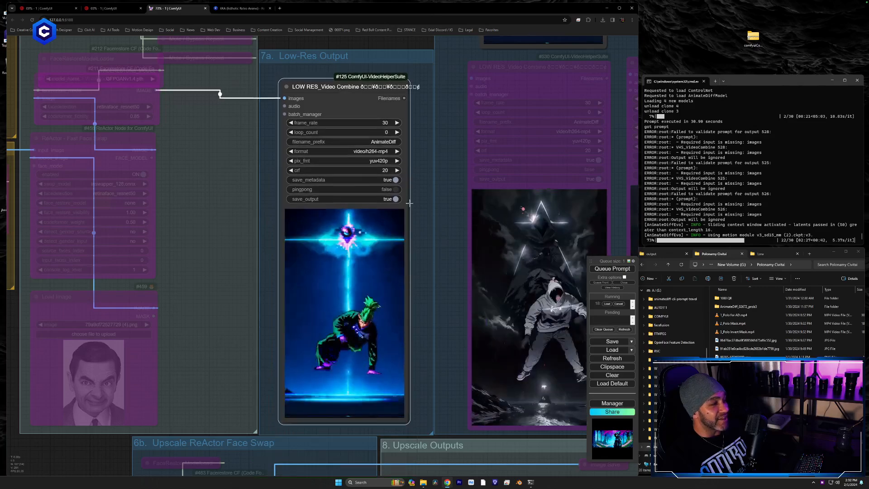
pyautogui.scroll(1, 412, 308)
pyautogui.scroll(2, 420, 316)
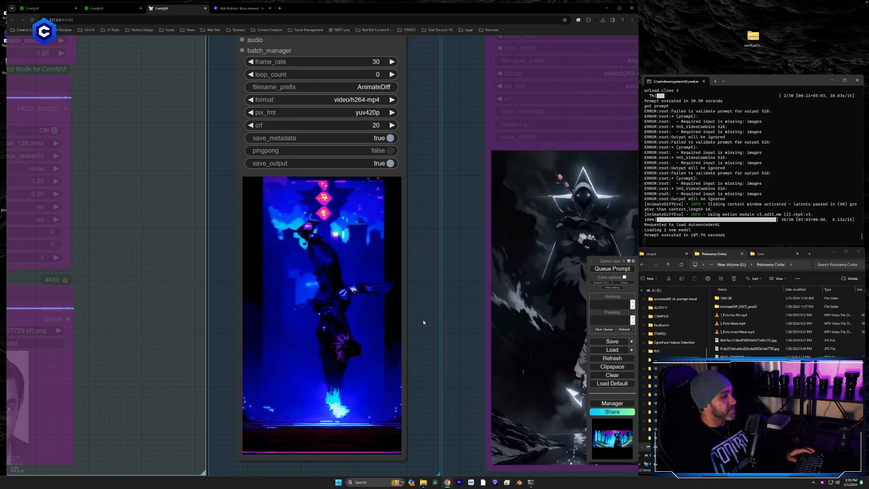
# Show the ComfyUI output folder and load the earlier grayscale Faceless Hooded Anime Figure workflow from one of its files onto the canvas.
pyautogui.scroll(-10, 422, 320)
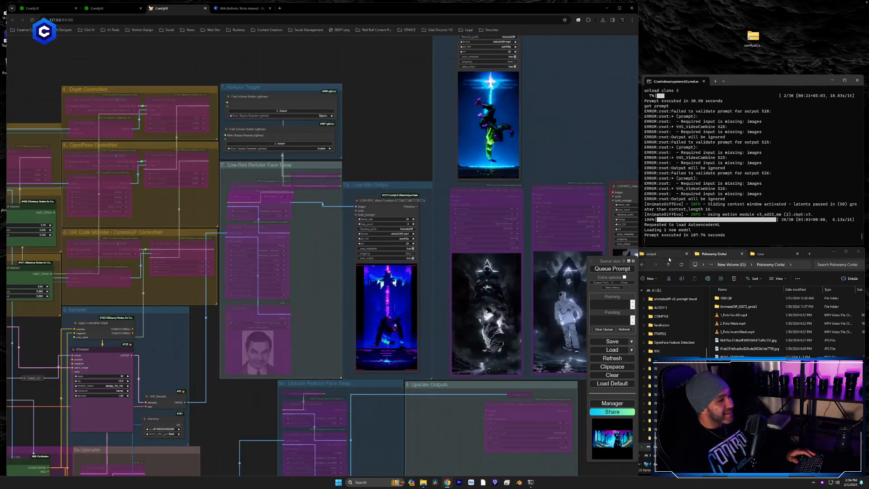
pyautogui.click(669, 259)
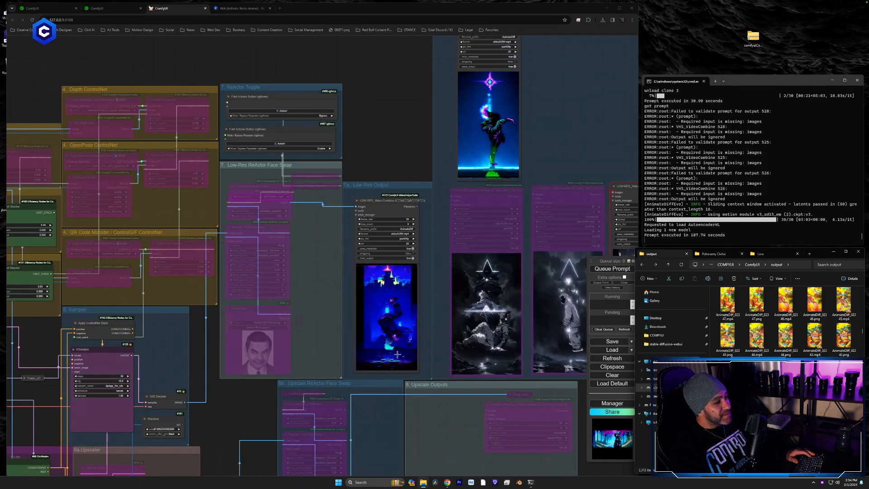
pyautogui.moveTo(393, 399); pyautogui.dragTo(415, 270)
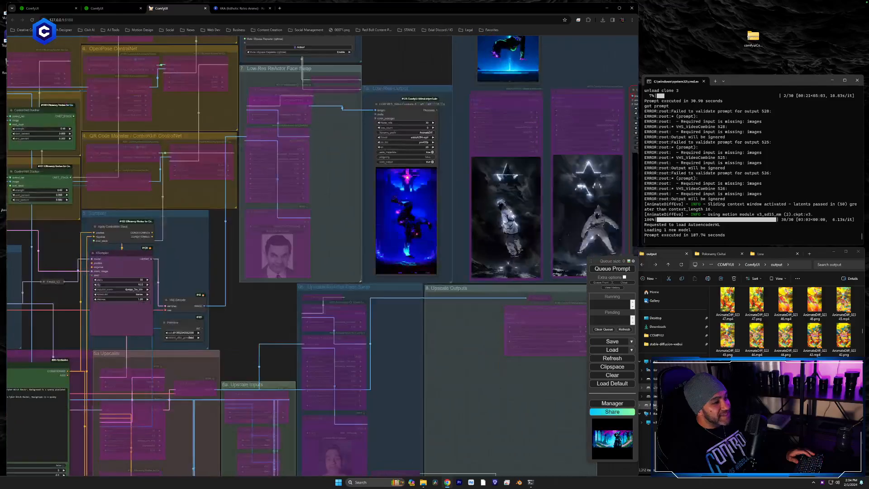
pyautogui.moveTo(728, 407); pyautogui.dragTo(252, 337)
pyautogui.scroll(5, 102, 327)
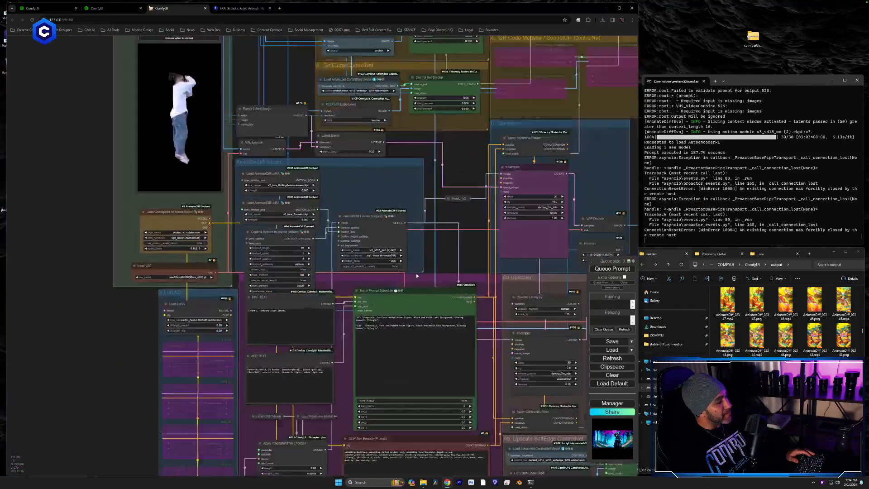
# Enable the second Load LoRA node and set its LoRA to SD_1.5_Pixel_Fusion_LORA-n1.safetensors.
pyautogui.moveTo(39, 330); pyautogui.dragTo(130, 286)
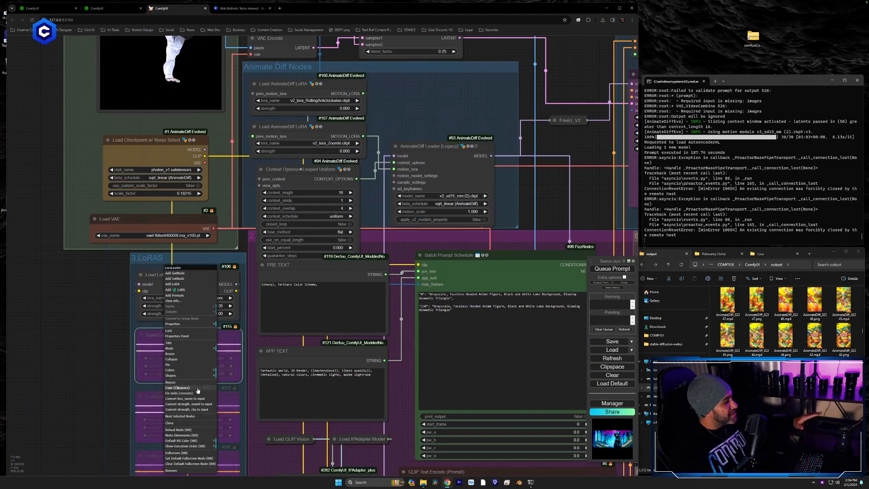
pyautogui.click(191, 383)
pyautogui.click(201, 359)
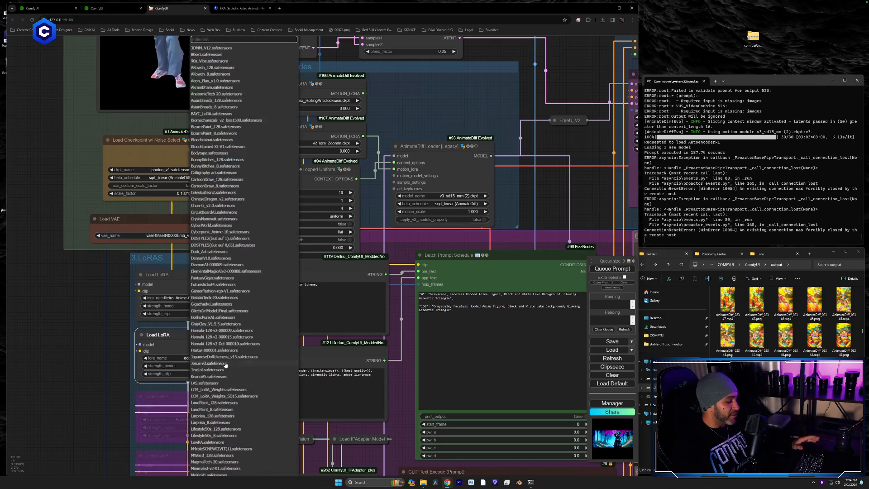
pyautogui.write('pix')
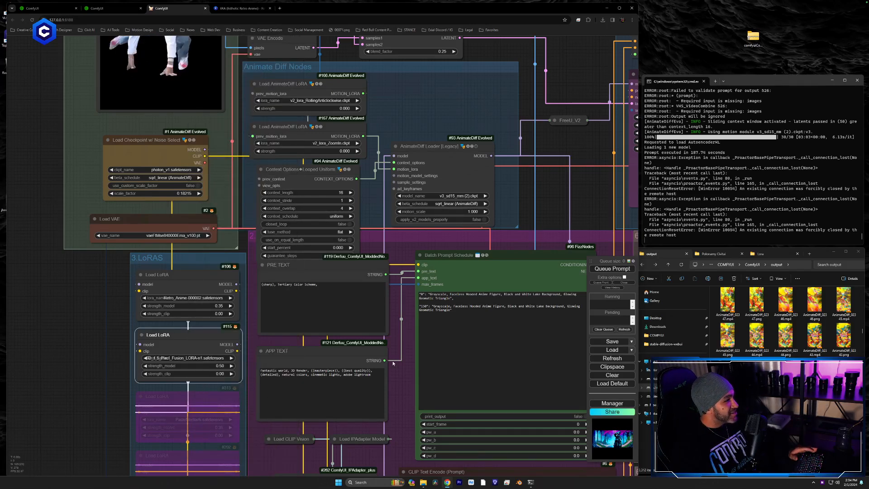
# Insert "yamer_pixel_fusion," at the start of the frame 0 and 150 texts in the Batch Prompt Schedule node.
pyautogui.moveTo(400, 386); pyautogui.dragTo(369, 406)
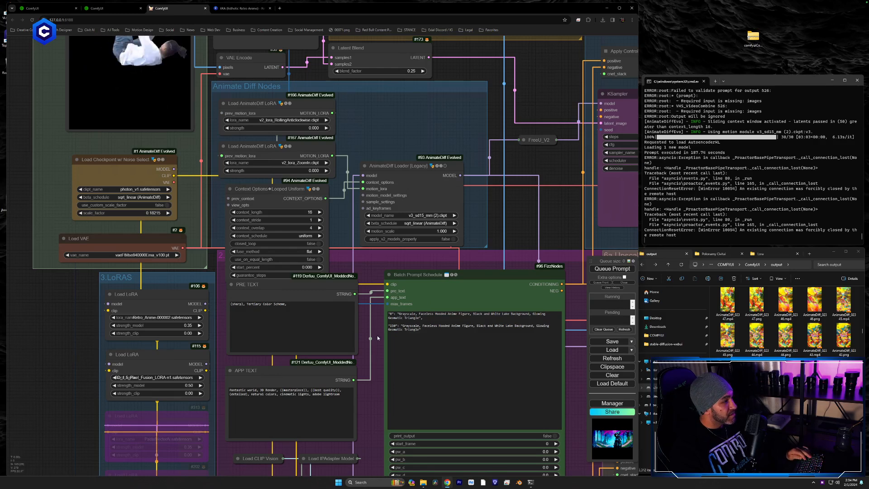
pyautogui.scroll(5, 376, 337)
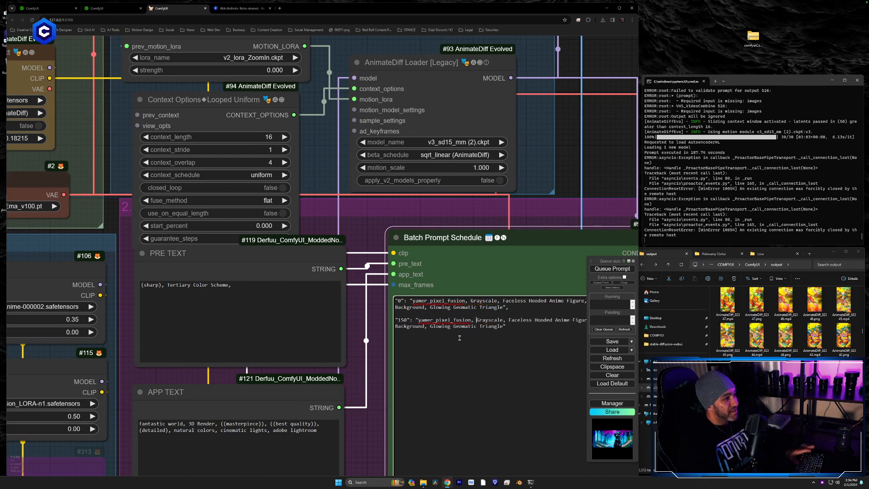
# Replace "Tertiary Color Scheme" in the PRE TEXT node with "Pixel Art Style".
pyautogui.moveTo(366, 412); pyautogui.dragTo(518, 333)
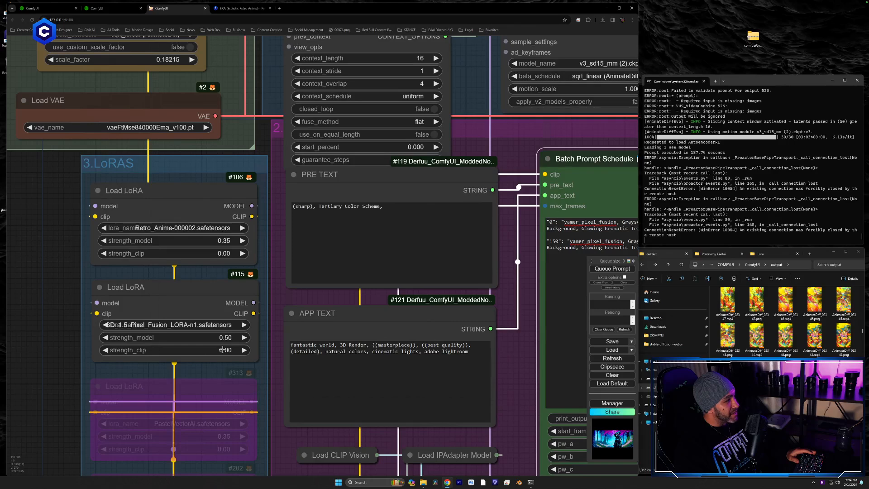
pyautogui.moveTo(48, 268); pyautogui.dragTo(66, 345)
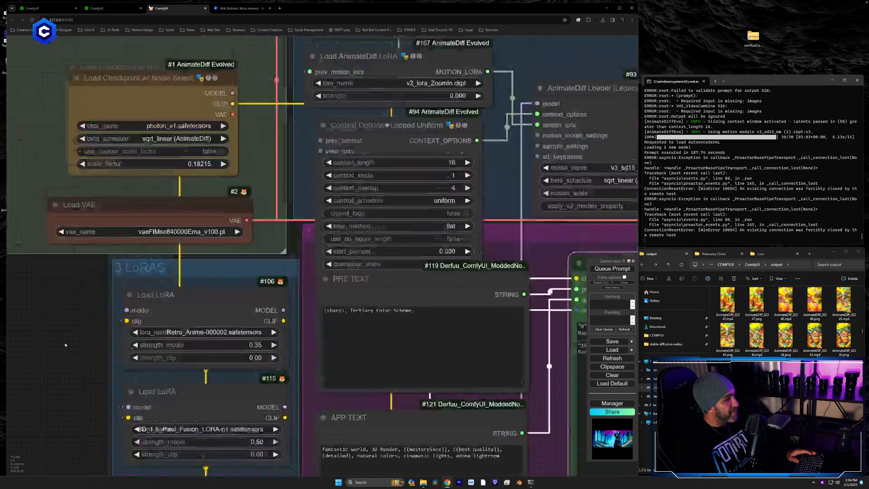
pyautogui.moveTo(530, 366); pyautogui.dragTo(444, 287)
pyautogui.moveTo(473, 375); pyautogui.dragTo(373, 314)
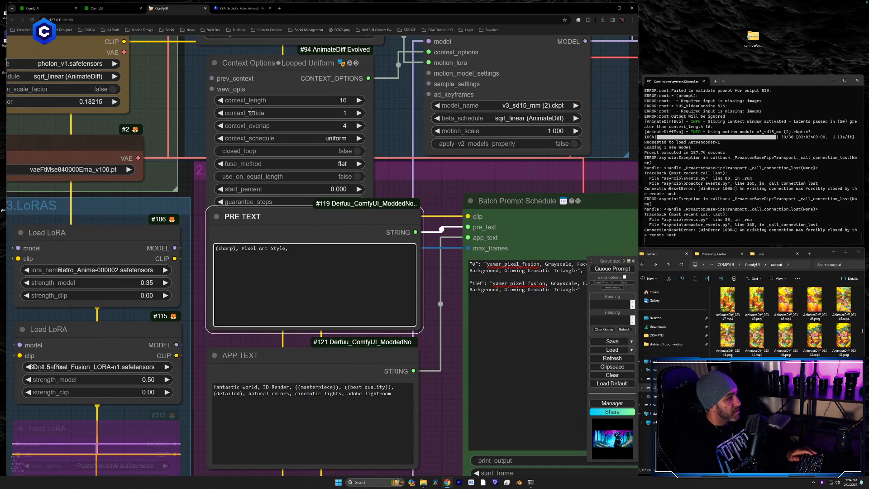
# Set frame_load_cap to 50 and skip_first_frames to 100 in the Load Video node.
pyautogui.moveTo(412, 105); pyautogui.dragTo(508, 475)
pyautogui.scroll(-4, 362, 237)
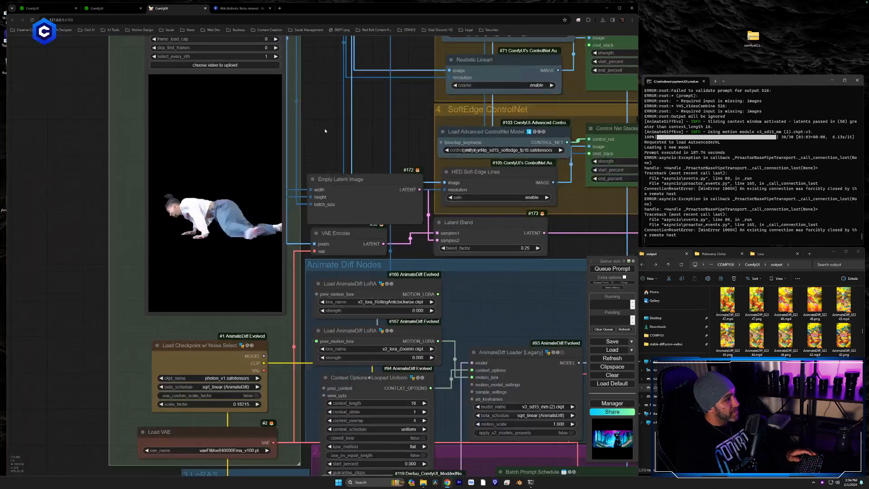
pyautogui.moveTo(295, 74); pyautogui.dragTo(311, 231)
pyautogui.click(281, 195)
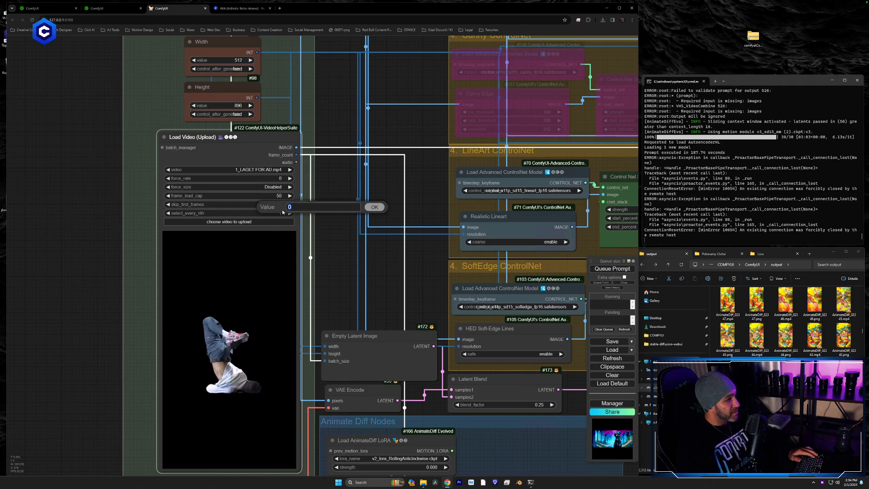
pyautogui.write('100')
pyautogui.press('Return')
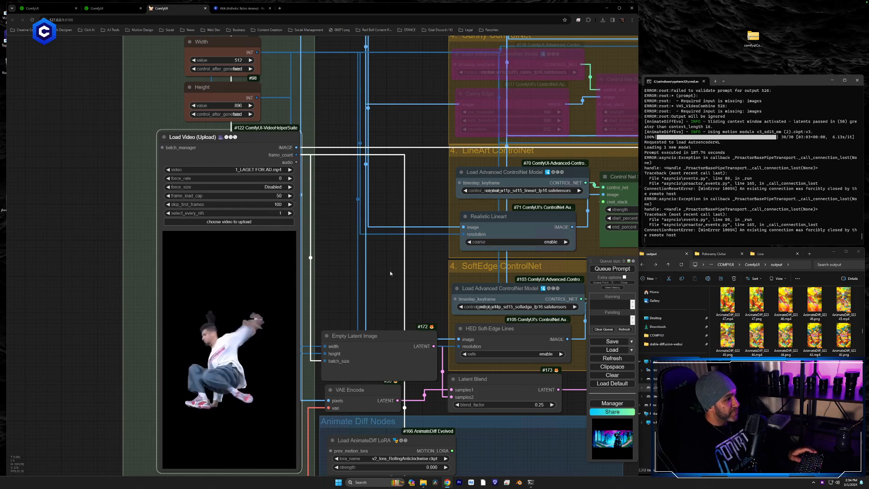
# Go over the Bypass / Enable Upscale group and queue the prompt for the grayscale workflow.
pyautogui.moveTo(428, 283); pyautogui.dragTo(117, 15)
pyautogui.moveTo(389, 321); pyautogui.dragTo(134, 74)
pyautogui.moveTo(523, 277); pyautogui.dragTo(245, 112)
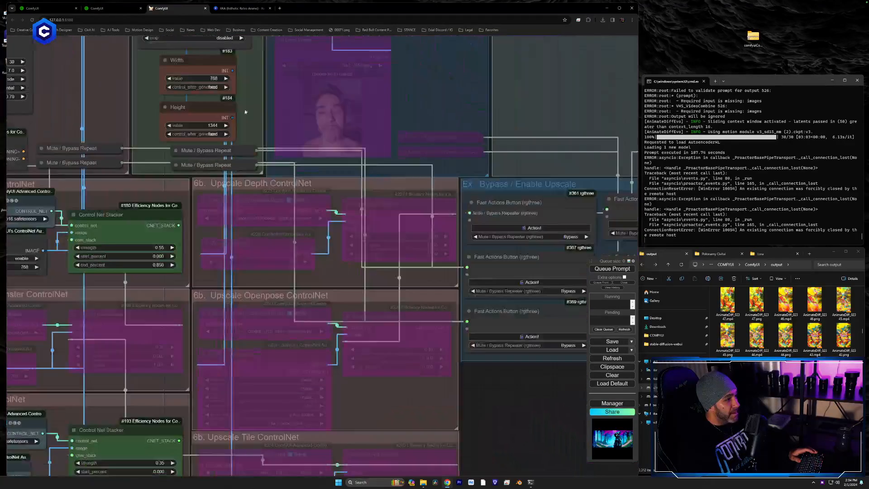
pyautogui.moveTo(560, 417); pyautogui.dragTo(352, 411)
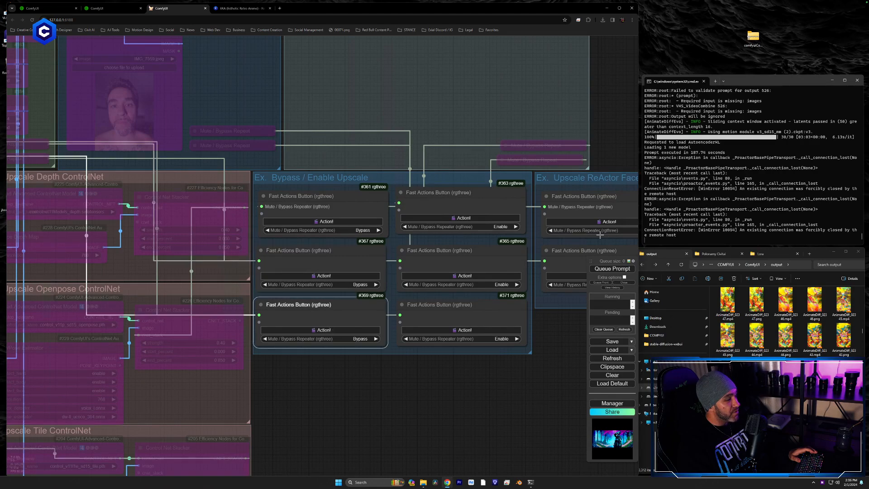
pyautogui.click(609, 272)
pyautogui.moveTo(384, 117); pyautogui.dragTo(594, 407)
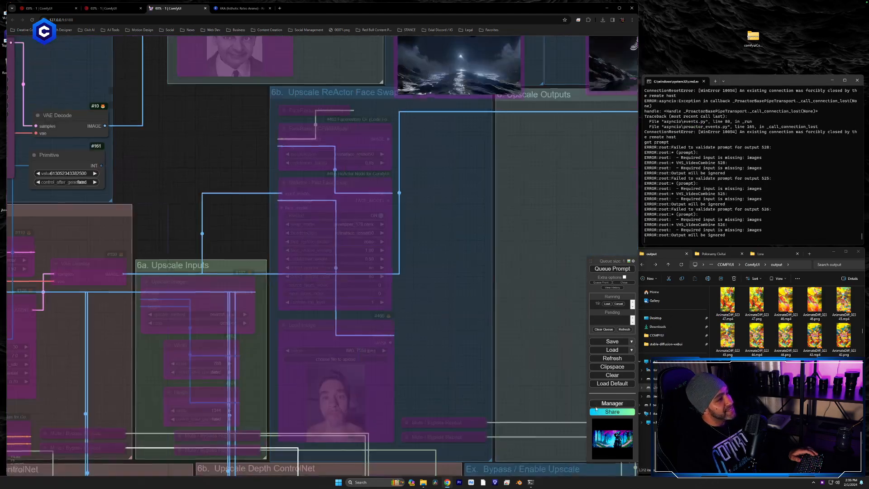
# Take the LOW RES Video Combine node in the Low-Res Output group out of bypass and queue the prompt again.
pyautogui.moveTo(481, 186); pyautogui.dragTo(285, 453)
pyautogui.scroll(-5, 317, 371)
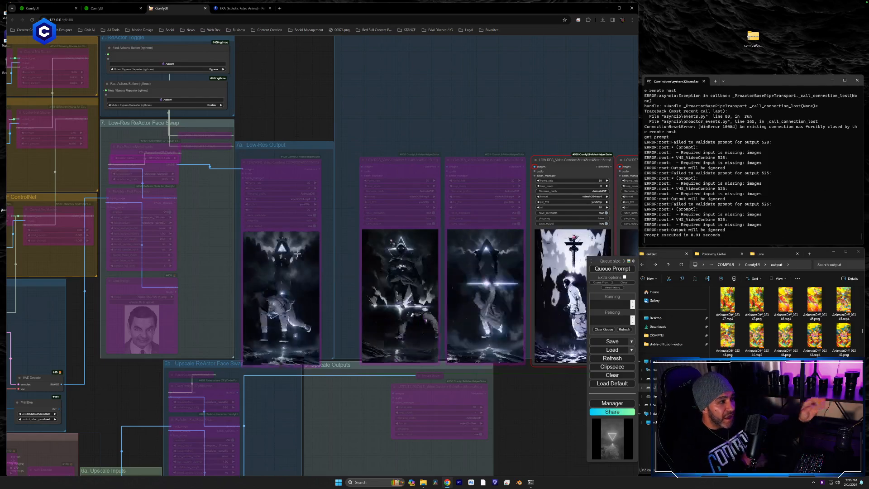
pyautogui.scroll(7, 309, 267)
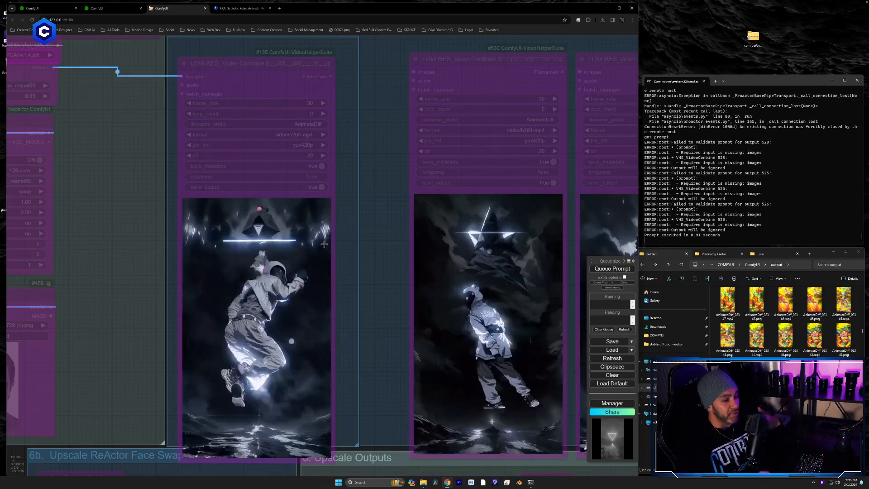
pyautogui.scroll(-4, 286, 181)
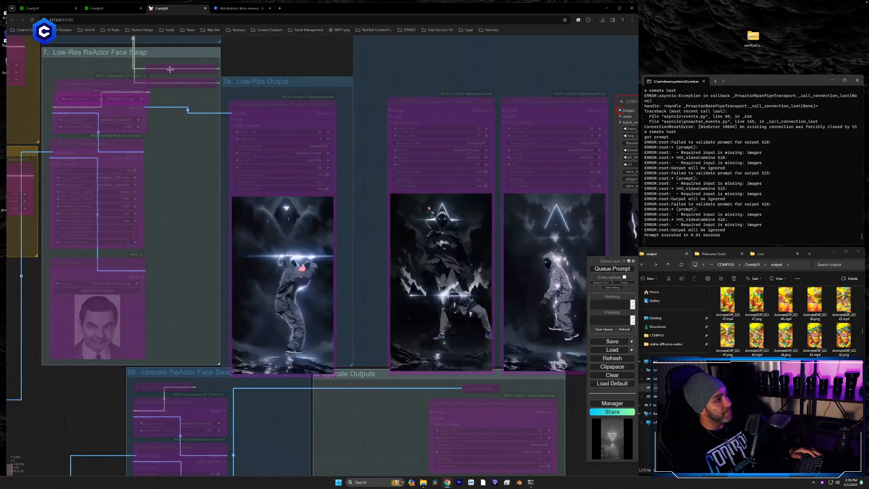
pyautogui.moveTo(174, 143); pyautogui.dragTo(268, 183)
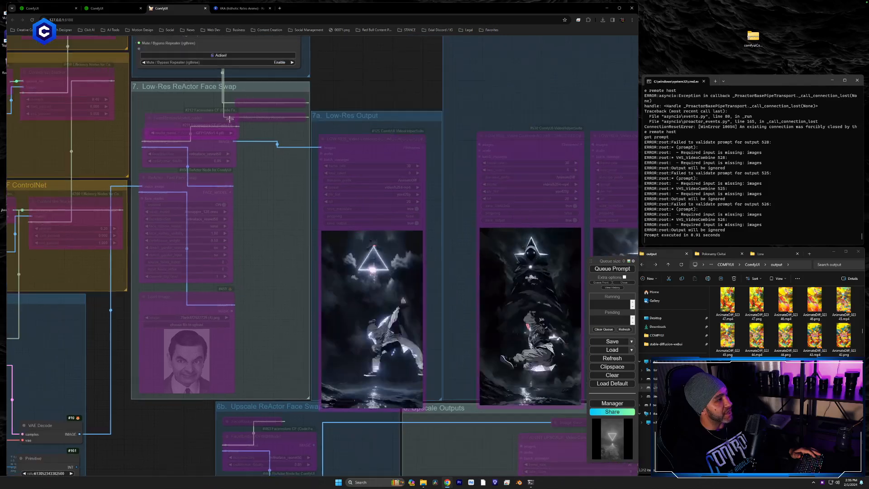
pyautogui.click(208, 119)
pyautogui.rightClick(343, 135)
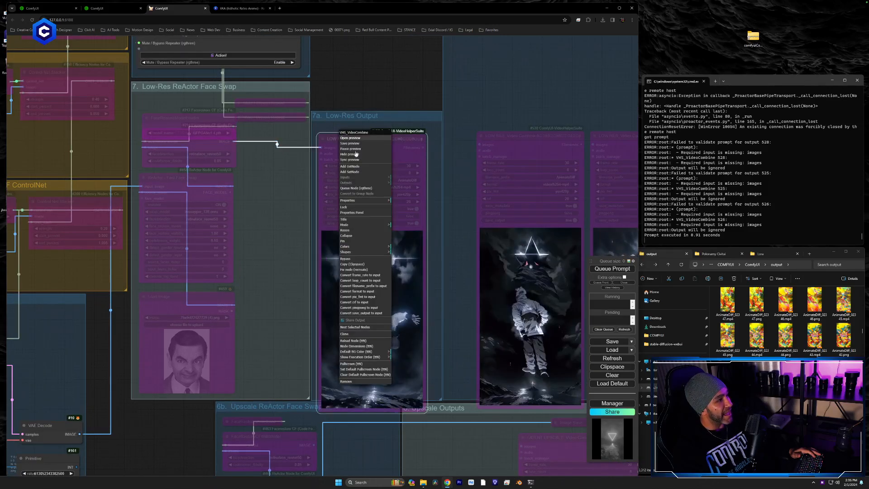
pyautogui.click(357, 259)
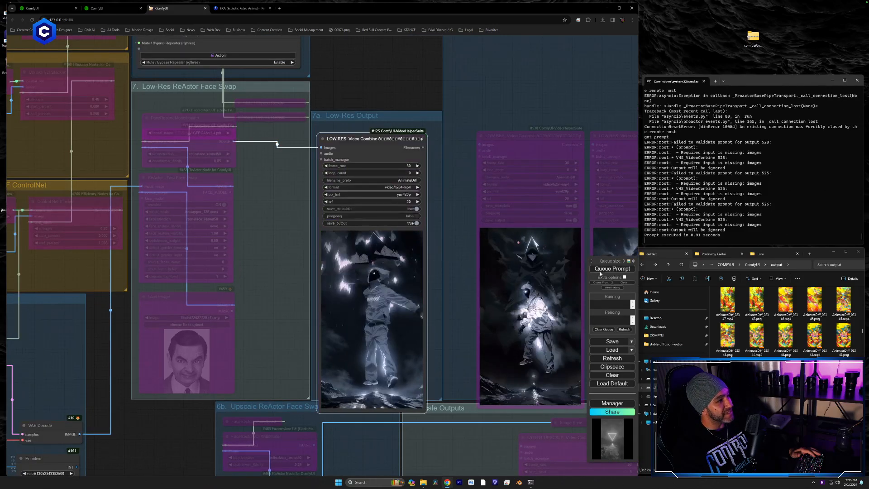
pyautogui.hotkey('ctrl', 'Return')
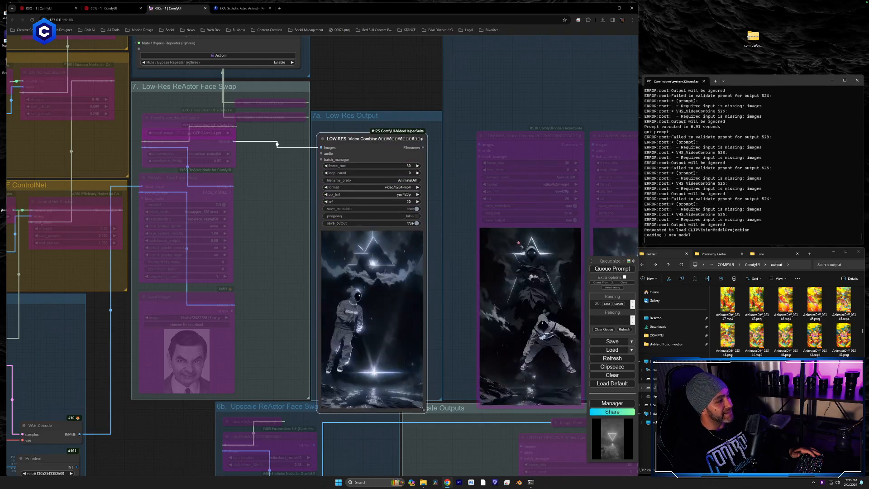
# Shrink the LOW RES Video Combine node, reposition it inside the Low-Res Output group, and place a copy above the bypassed nodes.
pyautogui.moveTo(425, 411); pyautogui.dragTo(414, 390)
pyautogui.moveTo(347, 141)
pyautogui.mouseDown()
pyautogui.moveTo(374, 138)
pyautogui.moveTo(355, 138)
pyautogui.mouseUp()
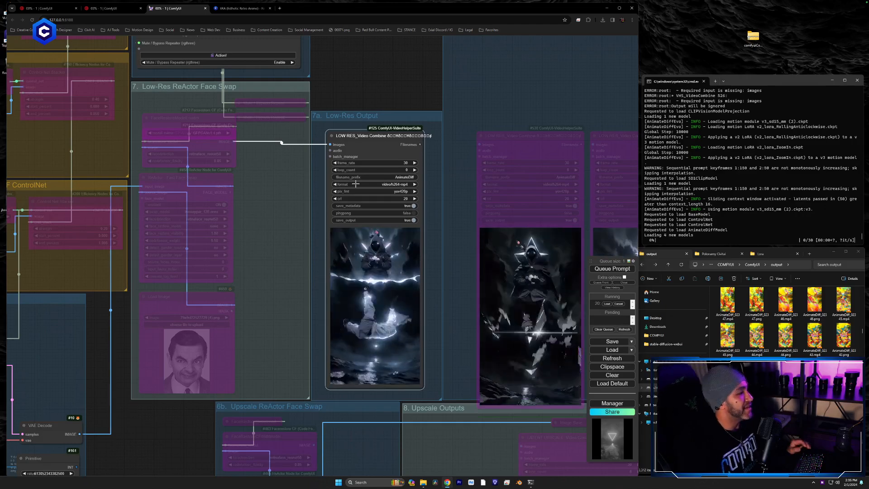
pyautogui.moveTo(522, 100); pyautogui.dragTo(358, 189)
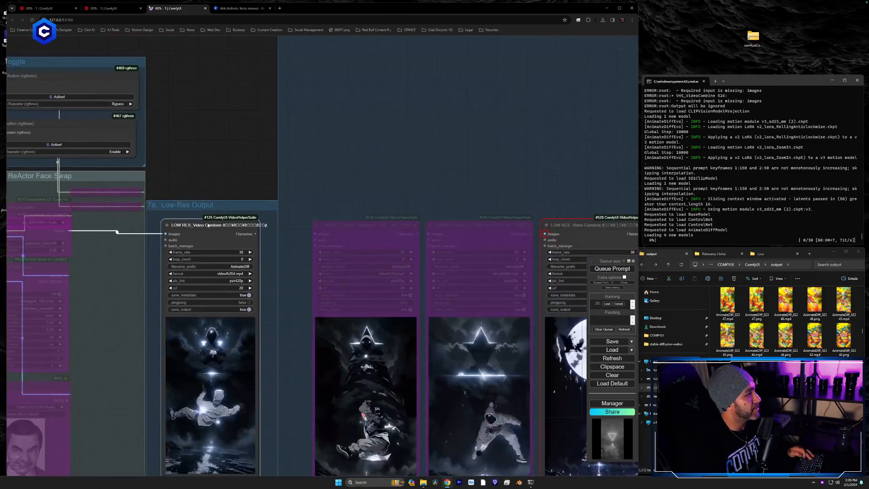
pyautogui.moveTo(201, 224)
pyautogui.mouseDown()
pyautogui.moveTo(285, 173)
pyautogui.moveTo(384, 57)
pyautogui.moveTo(360, 33)
pyautogui.mouseUp()
pyautogui.moveTo(387, 44)
pyautogui.mouseDown()
pyautogui.moveTo(316, 146)
pyautogui.moveTo(325, 68)
pyautogui.moveTo(304, 63)
pyautogui.mouseUp()
pyautogui.moveTo(230, 321); pyautogui.dragTo(339, 132)
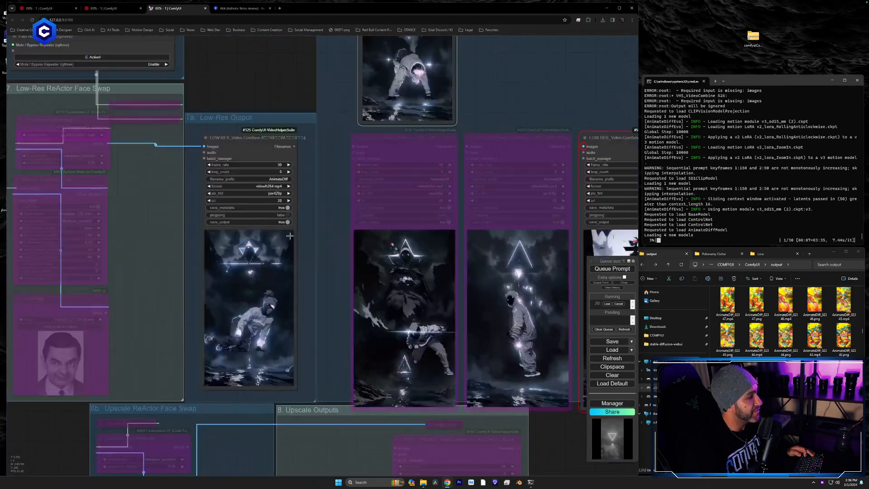
# Shrink the two bypassed LOW RES Video Combine nodes beside the Low-Res Output group.
pyautogui.scroll(7, 289, 237)
pyautogui.moveTo(314, 278); pyautogui.dragTo(366, 239)
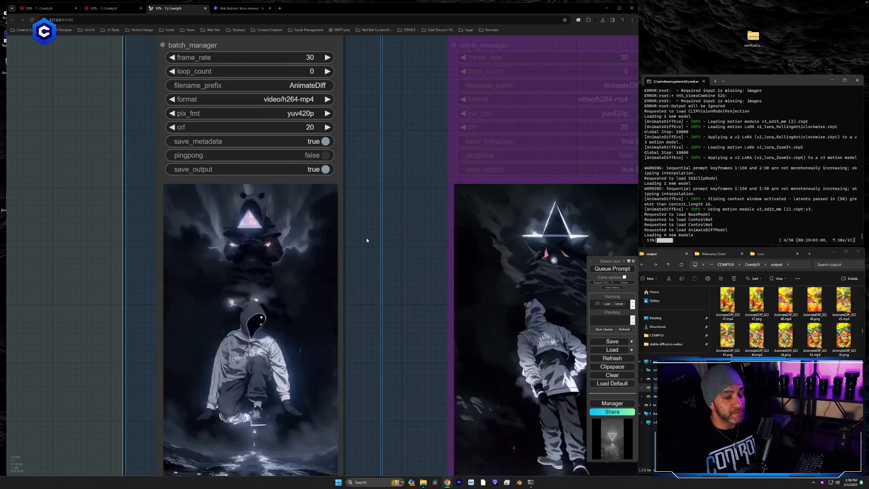
pyautogui.scroll(-2, 398, 199)
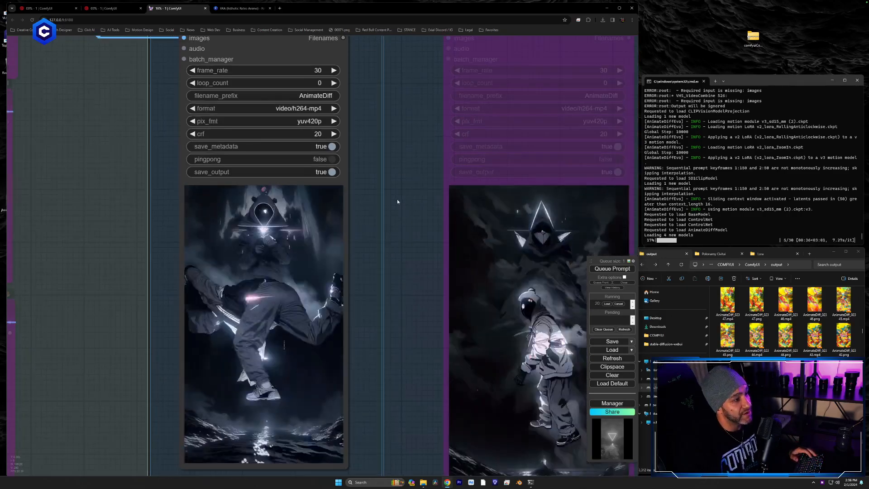
pyautogui.scroll(-2, 399, 200)
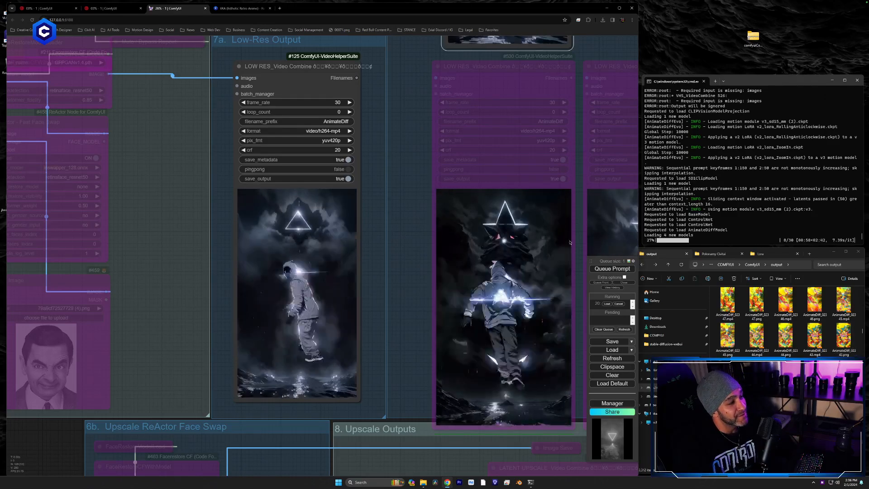
pyautogui.moveTo(400, 316); pyautogui.dragTo(173, 260)
pyautogui.moveTo(245, 313); pyautogui.dragTo(241, 313)
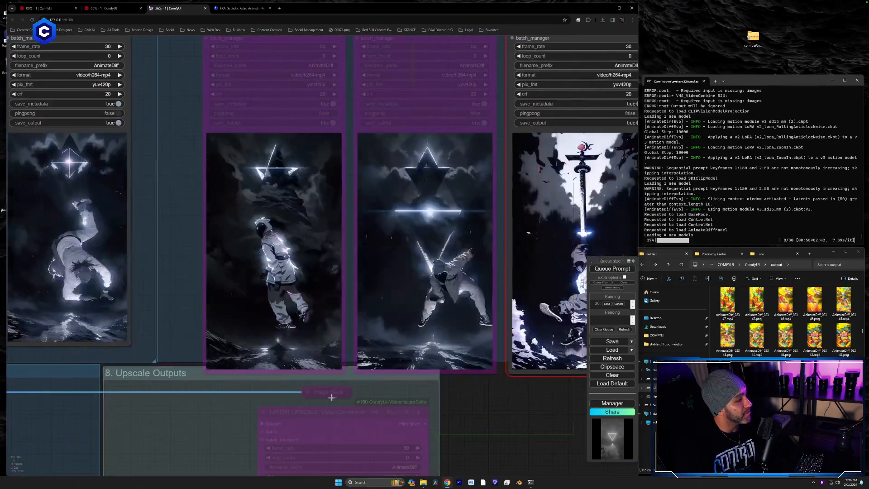
pyautogui.moveTo(344, 372); pyautogui.dragTo(339, 352)
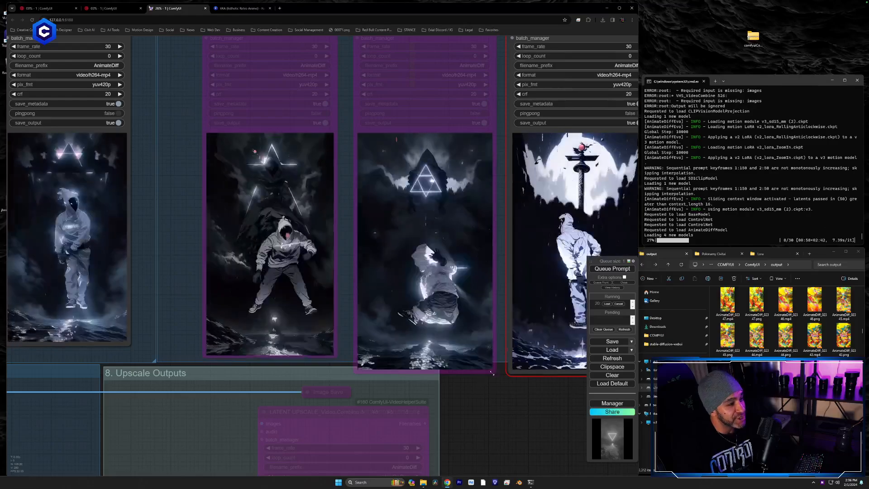
pyautogui.moveTo(495, 372); pyautogui.dragTo(484, 352)
# Shrink the three red-outlined LOW RES Video Combine nodes #528, #526 and #525, and nudge #528 slightly within the row.
pyautogui.moveTo(292, 405); pyautogui.dragTo(48, 416)
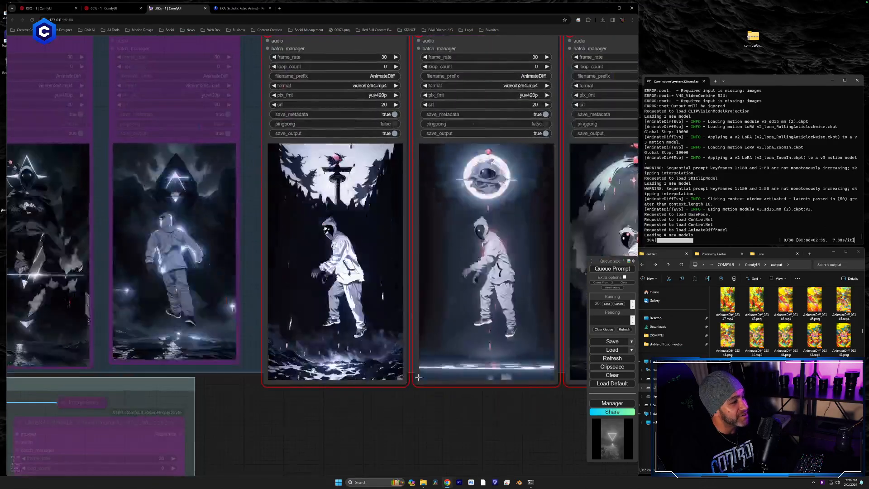
pyautogui.moveTo(408, 383); pyautogui.dragTo(396, 366)
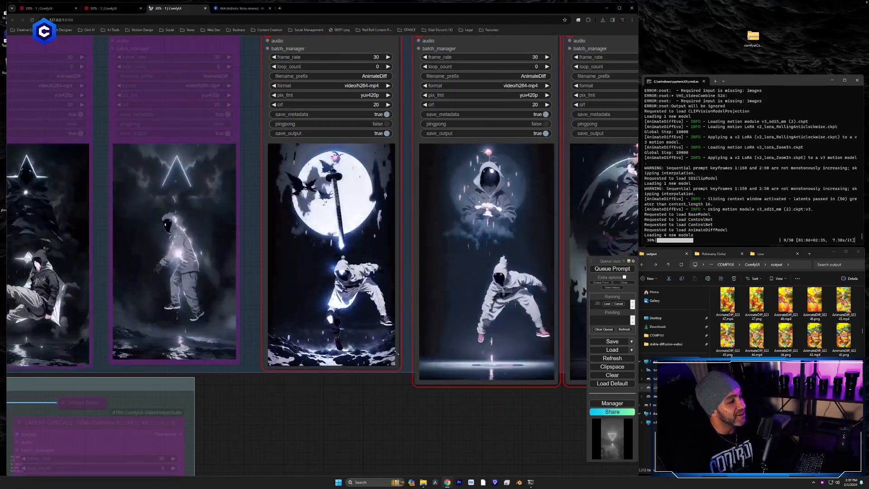
pyautogui.moveTo(556, 385); pyautogui.dragTo(542, 361)
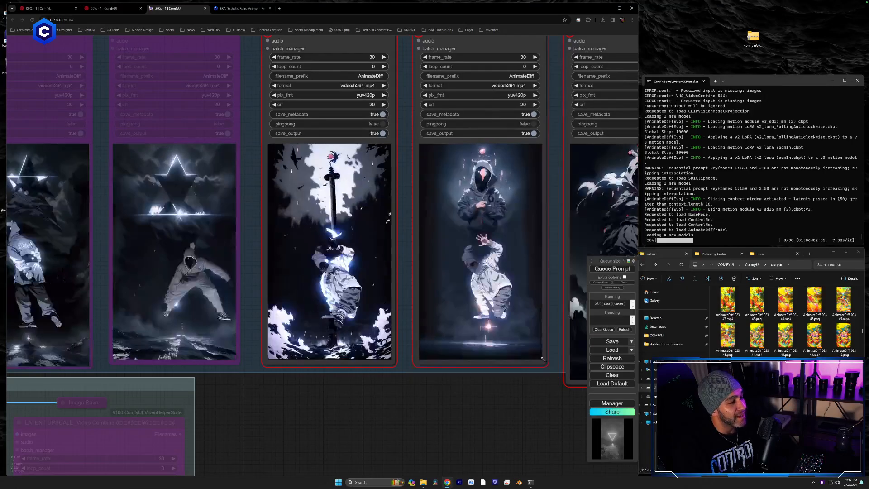
pyautogui.moveTo(369, 415); pyautogui.dragTo(156, 427)
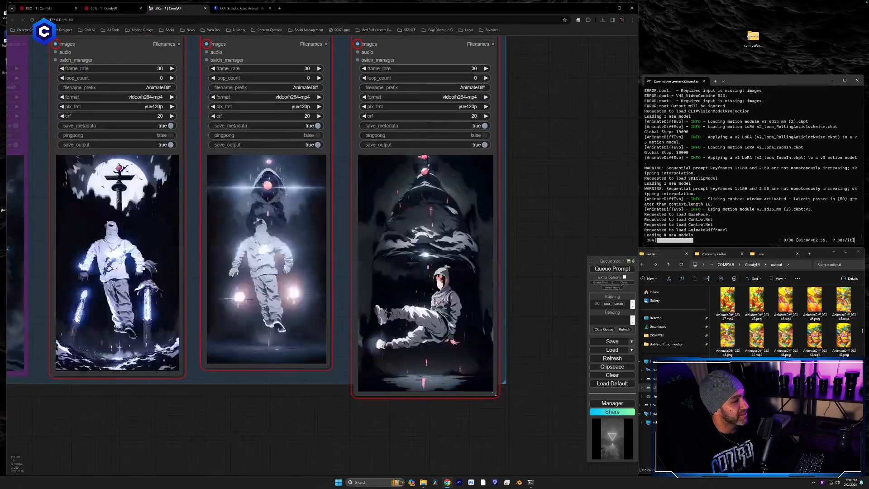
pyautogui.moveTo(498, 396); pyautogui.dragTo(482, 373)
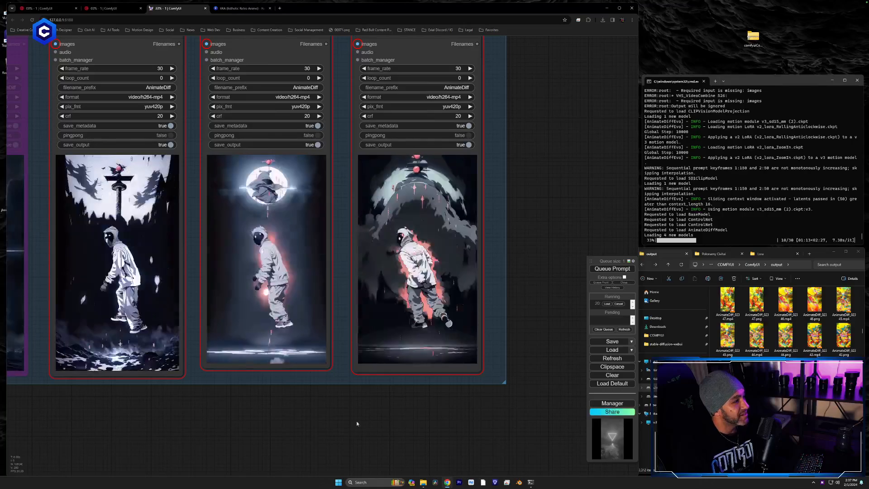
pyautogui.moveTo(172, 420); pyautogui.dragTo(533, 443)
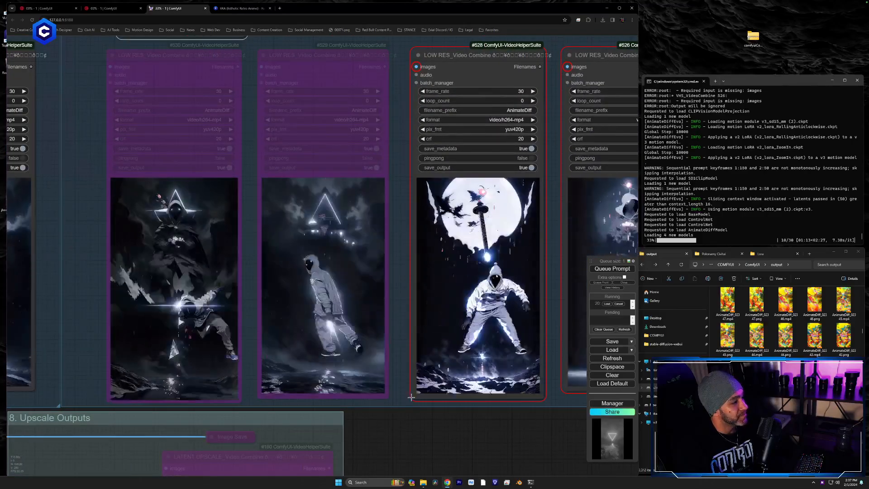
pyautogui.moveTo(475, 66); pyautogui.dragTo(475, 66)
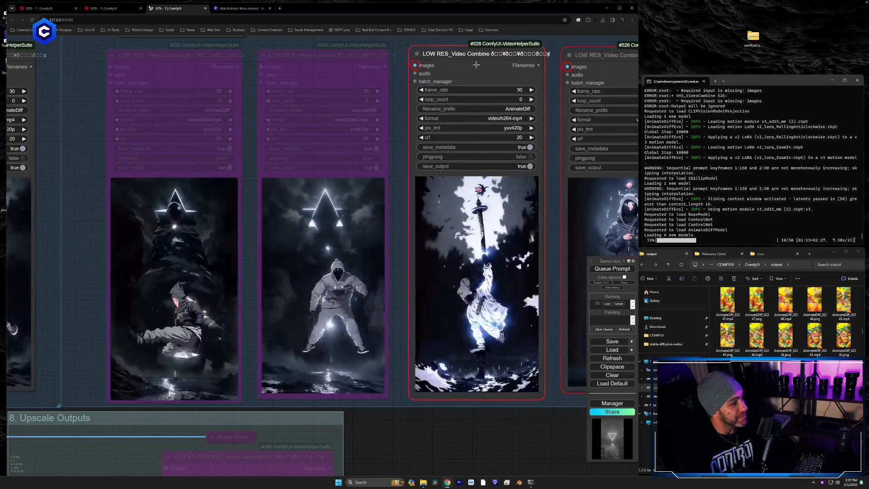
pyautogui.moveTo(425, 428); pyautogui.dragTo(249, 423)
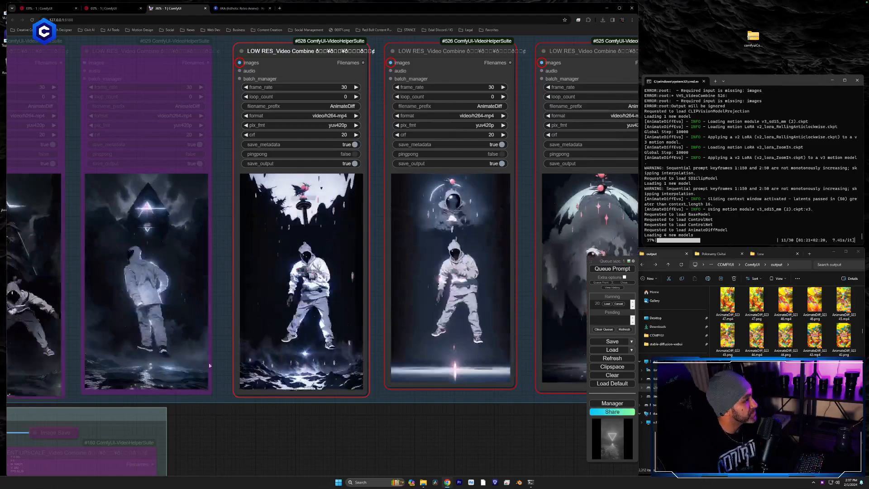
pyautogui.moveTo(220, 363); pyautogui.dragTo(612, 397)
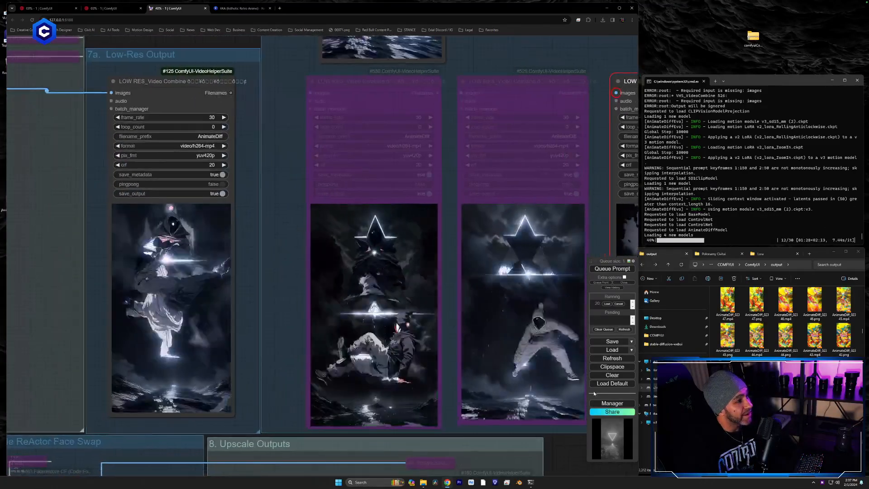
pyautogui.moveTo(265, 278); pyautogui.dragTo(313, 277)
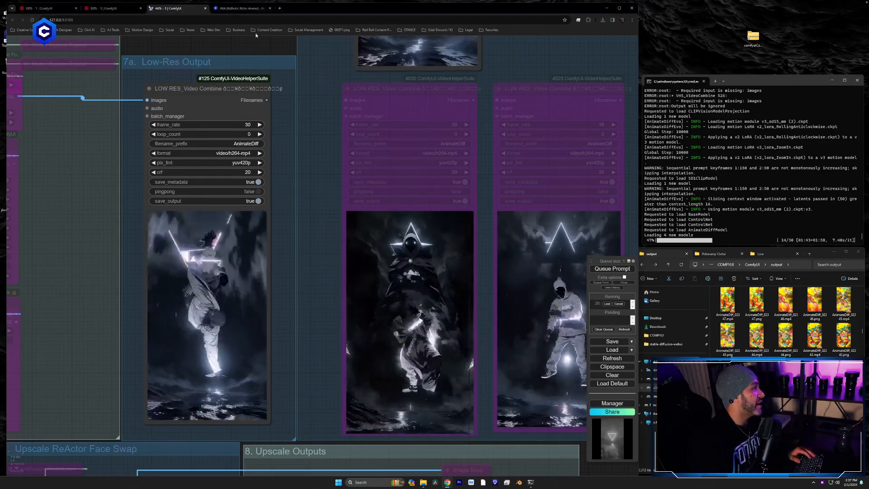
# Switch to the Civitai page and open the account's own creator profile.
pyautogui.click(252, 8)
pyautogui.click(609, 47)
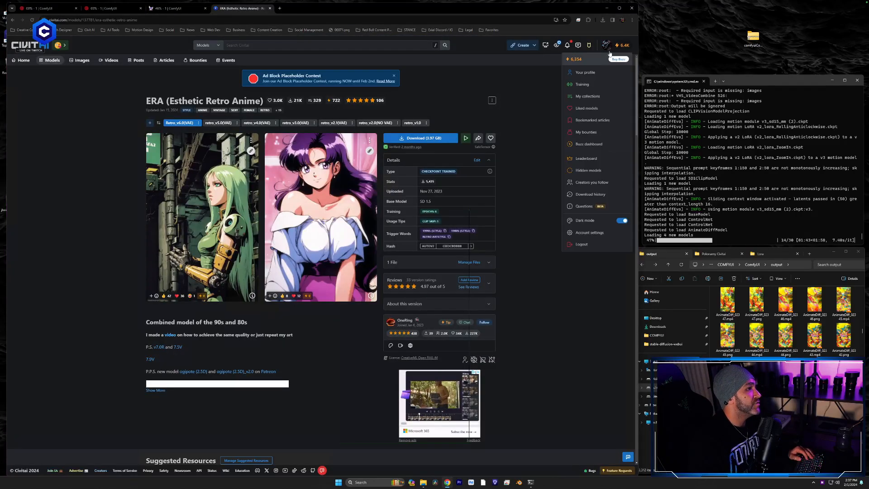
pyautogui.click(601, 65)
pyautogui.click(605, 49)
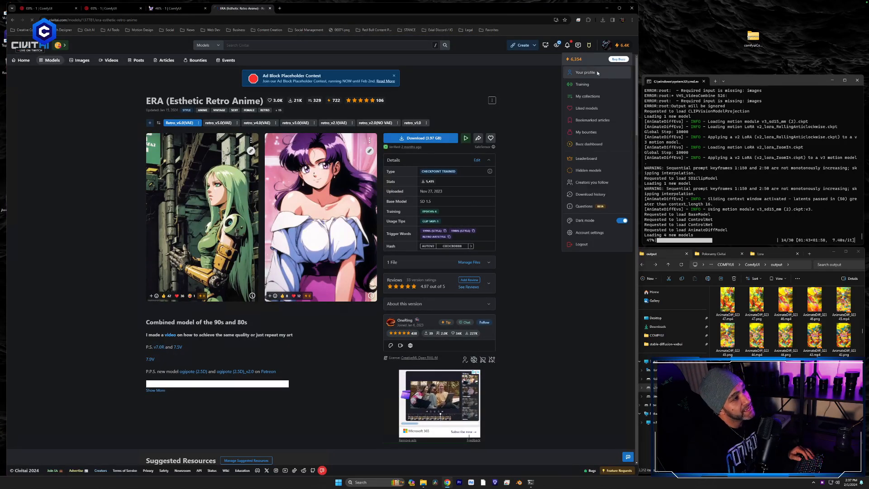
pyautogui.click(594, 73)
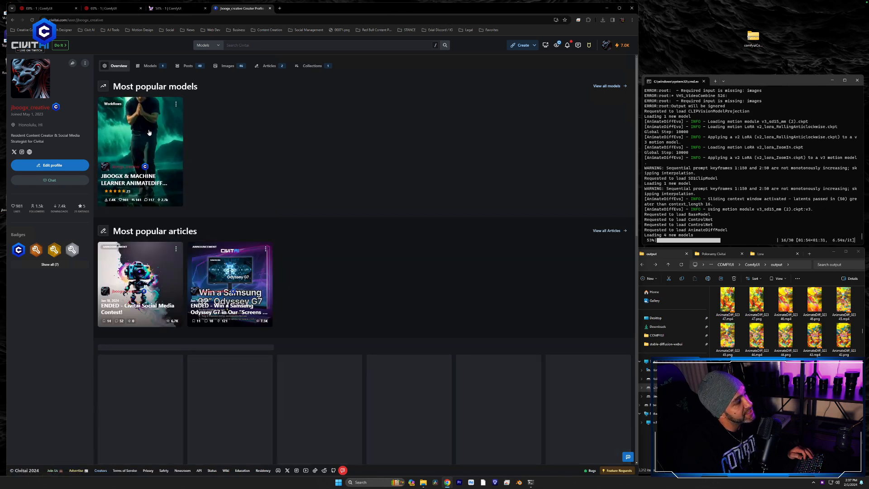
# Open the profile's most popular AnimateDiff Vid2Vid workflow and select the page's web address.
pyautogui.click(168, 168)
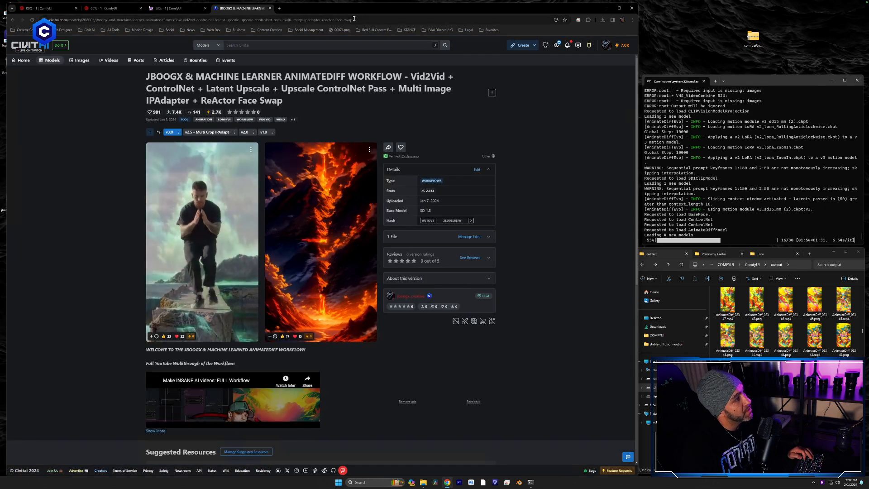
pyautogui.click(358, 19)
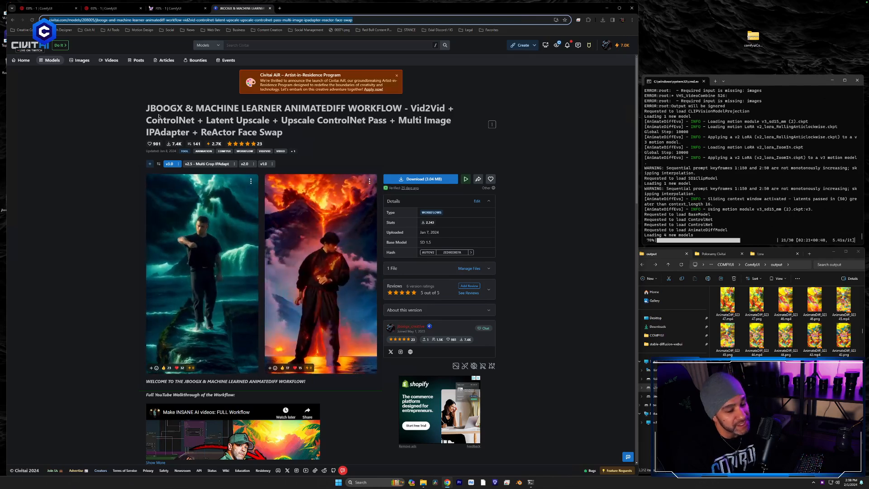
pyautogui.click(522, 231)
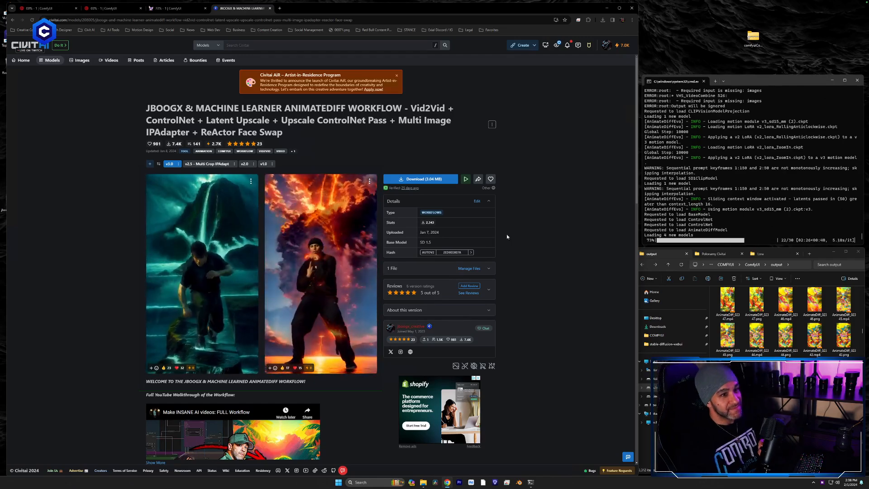
# Return to the grayscale ComfyUI workflow and examine the new render in the Low-Res Output group against the earlier previews.
pyautogui.click(164, 9)
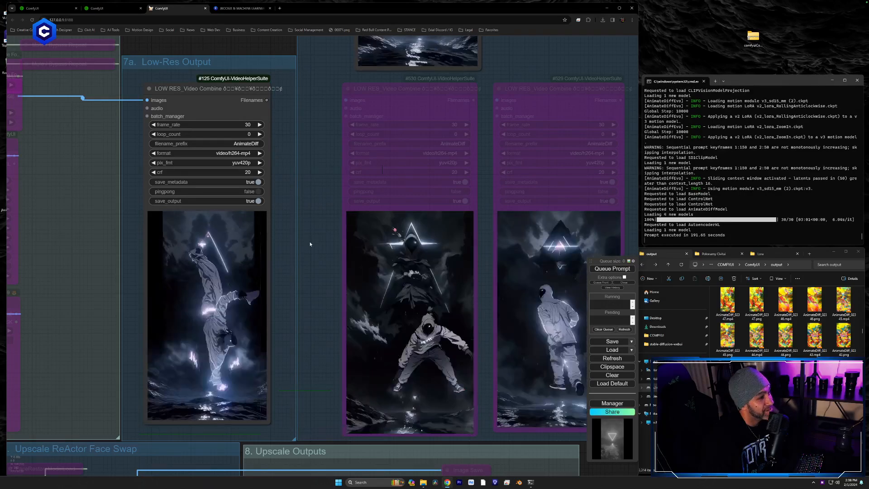
pyautogui.scroll(5, 314, 266)
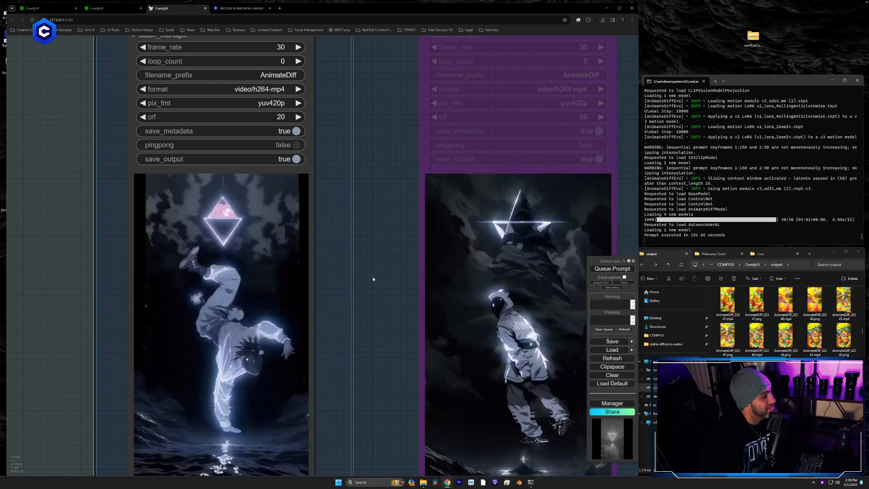
pyautogui.scroll(-2, 385, 273)
pyautogui.scroll(-4, 390, 272)
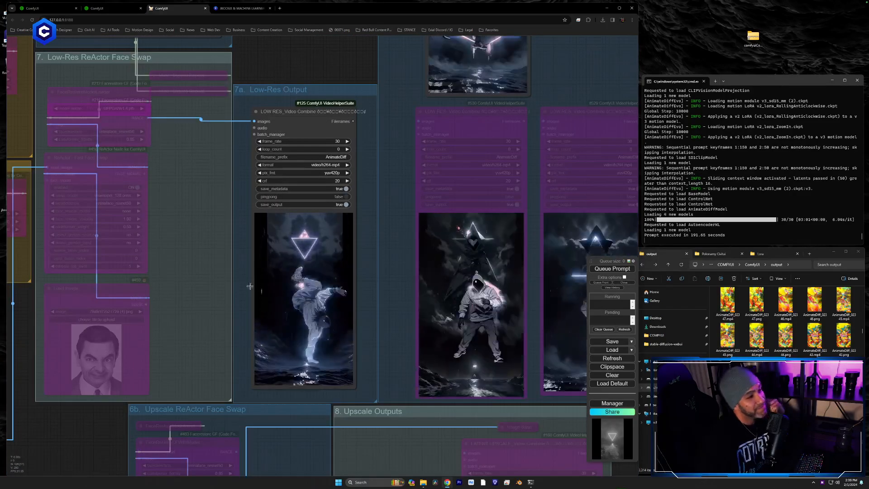
pyautogui.moveTo(210, 300); pyautogui.dragTo(227, 269)
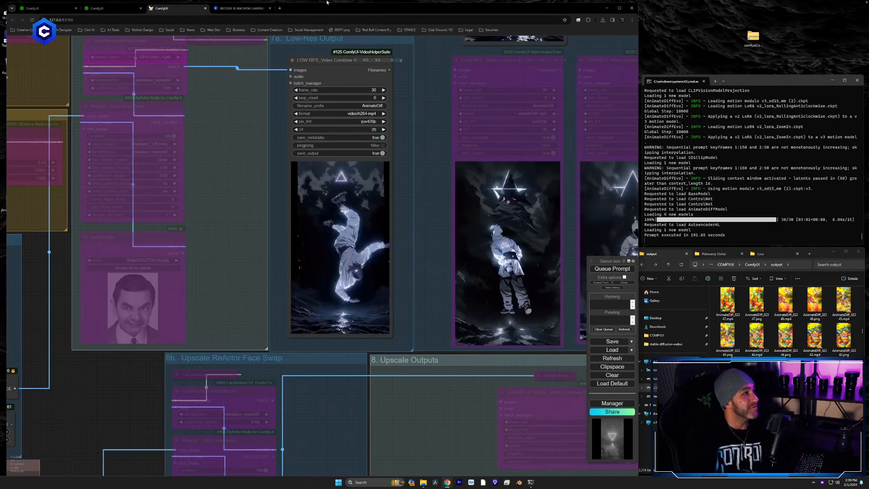
# Switch to the ComfyUI workflow with the Abbey Road renders and go over its whole row of Video Combine outputs.
pyautogui.click(125, 7)
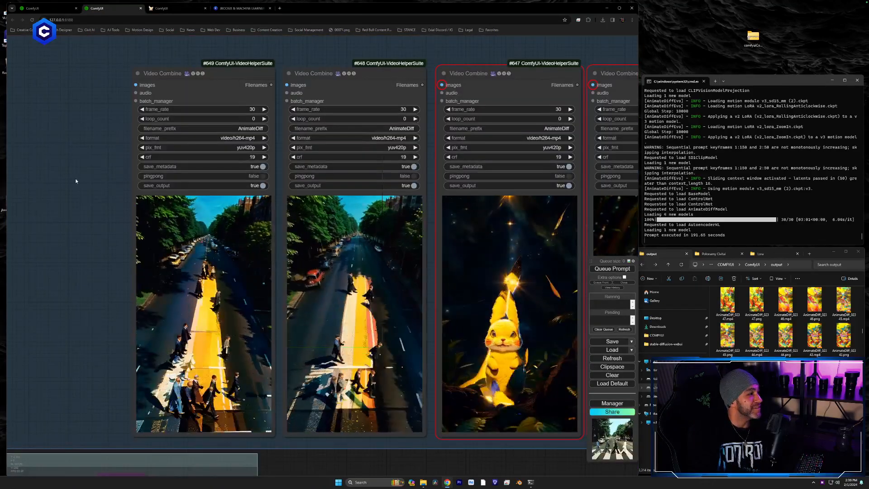
pyautogui.moveTo(76, 180); pyautogui.dragTo(30, 181)
pyautogui.scroll(-2, 361, 225)
pyautogui.scroll(-4, 361, 225)
pyautogui.moveTo(530, 102); pyautogui.dragTo(203, 124)
pyautogui.moveTo(489, 104); pyautogui.dragTo(335, 110)
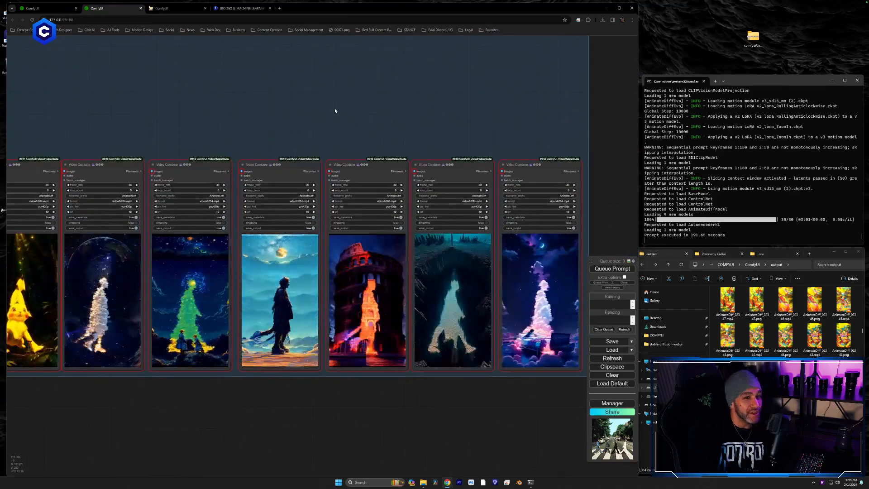